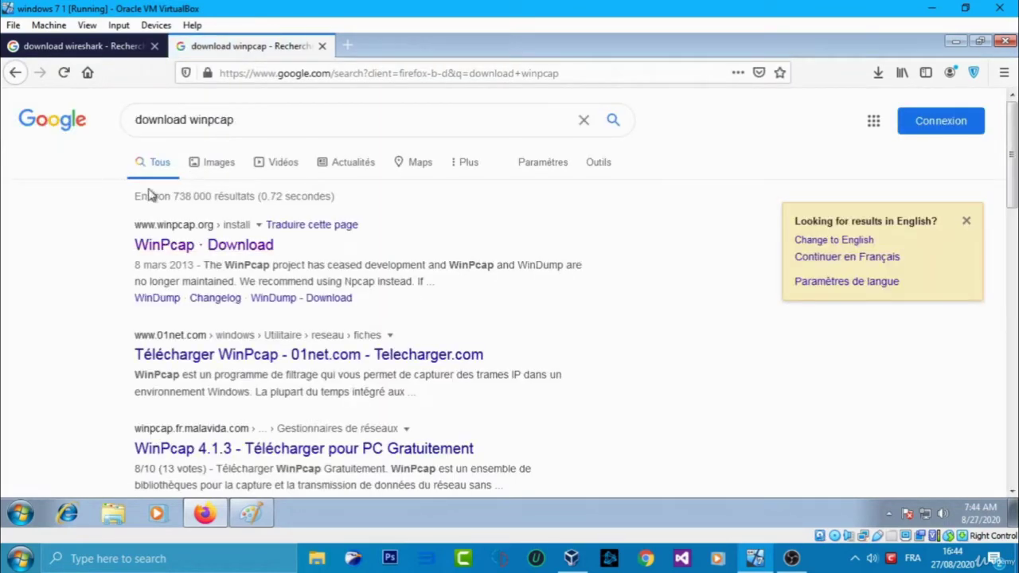
Open the official WinPcap download page and the official Wireshark download page from their search results.
{"action": "left_click", "coordinate": [183, 246]}
{"action": "left_click", "coordinate": [83, 47]}
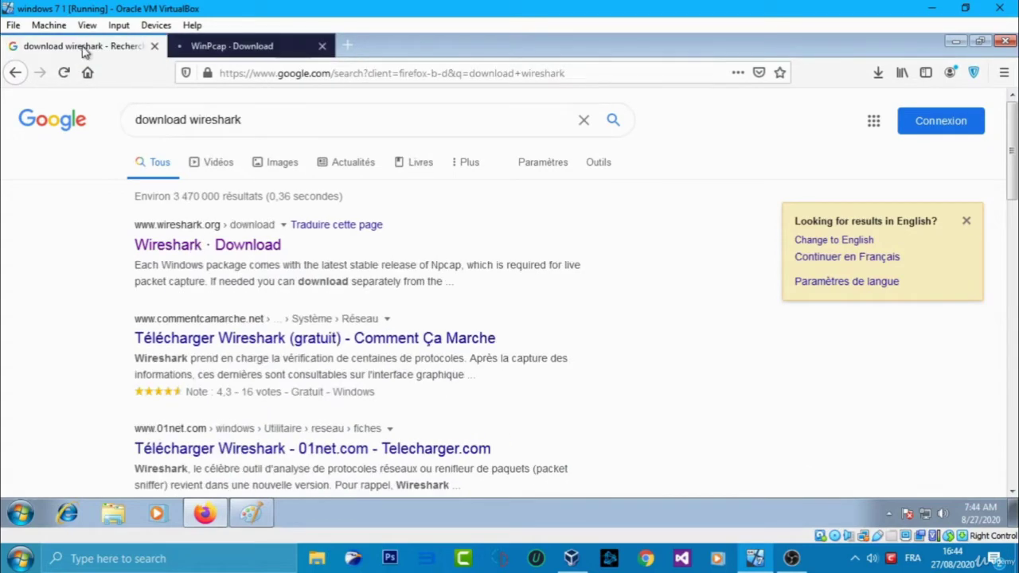
{"action": "left_click", "coordinate": [209, 248]}
Move the Wireshark desktop shortcut out of the icon columns into the empty area below Basic-TCP, and return to the browser.
{"action": "left_click", "coordinate": [211, 512]}
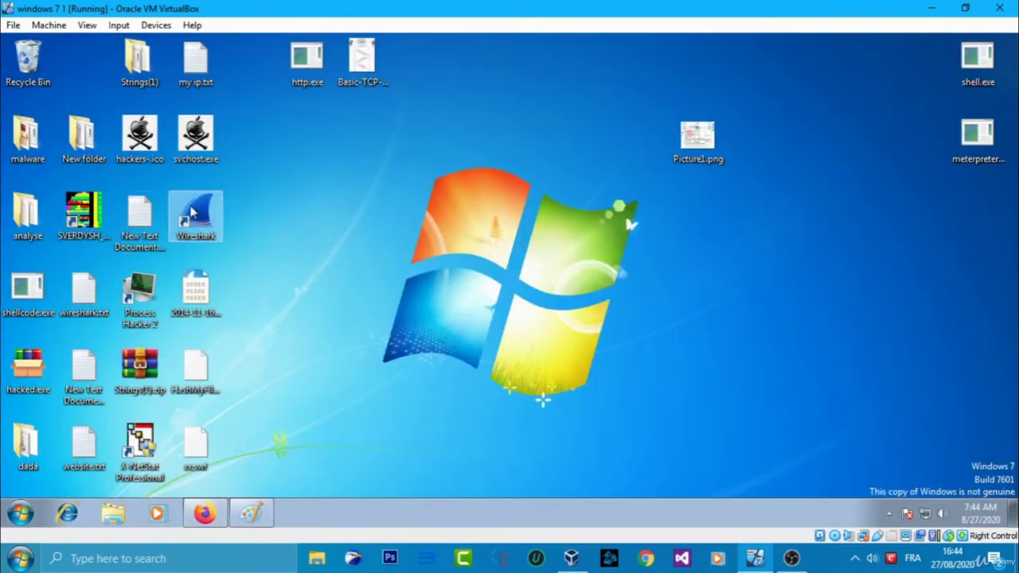
{"action": "left_click_drag", "start_coordinate": [196, 214], "coordinate": [364, 215]}
{"action": "left_click", "coordinate": [216, 509]}
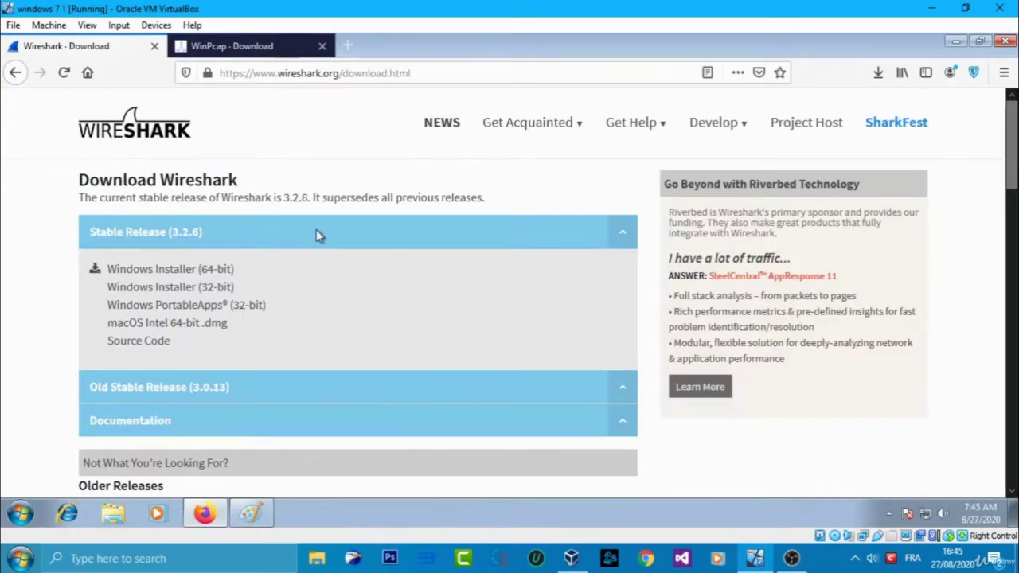
Look over the Wireshark 3.2.6 installers and check the computer's system type in its system properties.
{"action": "scroll", "coordinate": [319, 234], "scroll_direction": "down", "scroll_amount": 3}
{"action": "scroll", "coordinate": [215, 295], "scroll_direction": "up", "scroll_amount": 3}
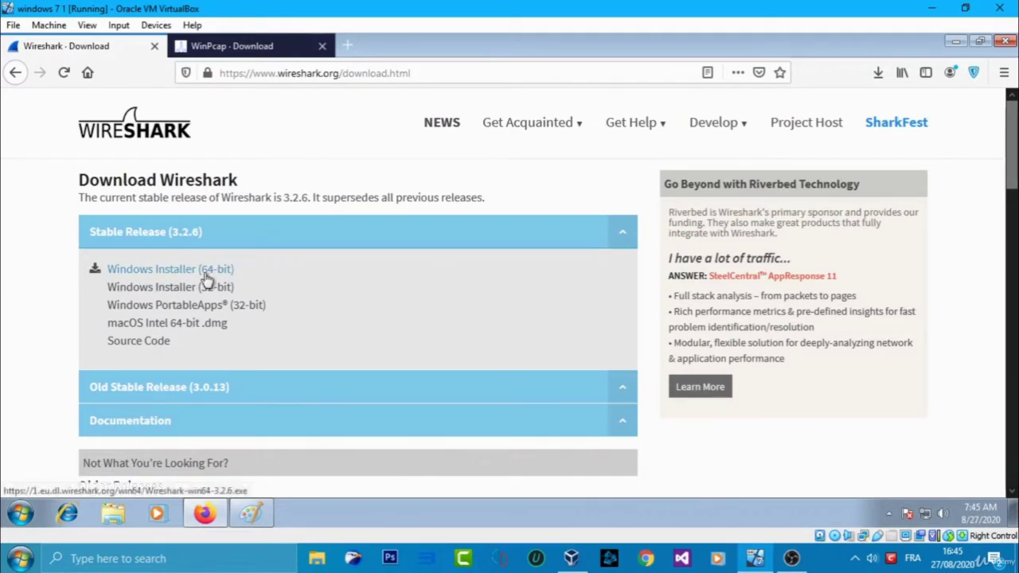
{"action": "key", "text": "super"}
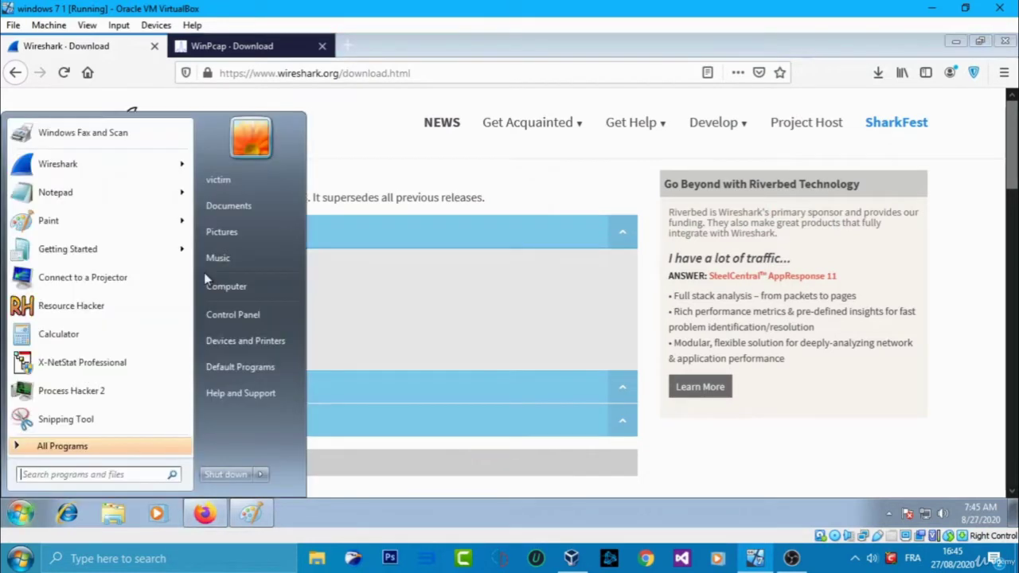
{"action": "right_click", "coordinate": [248, 287]}
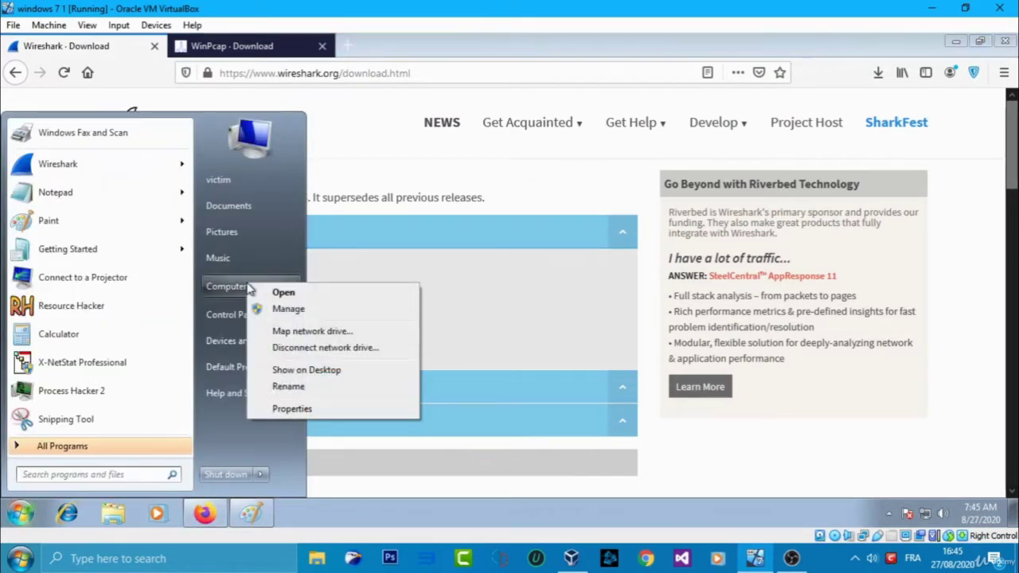
{"action": "left_click", "coordinate": [292, 409]}
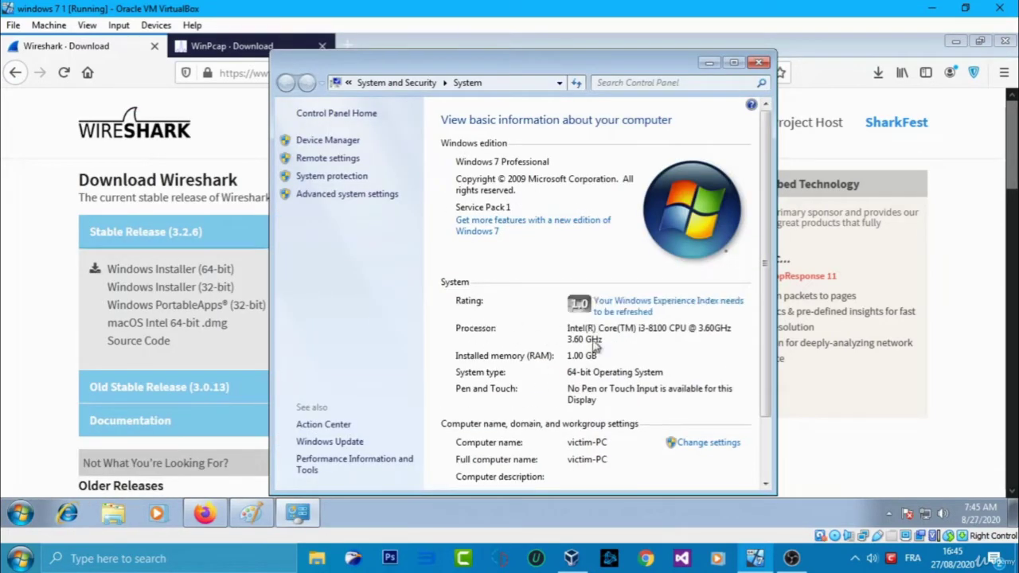
{"action": "left_click", "coordinate": [758, 63]}
Close the Wireshark page, request the WinPcap 4.1.3 Windows installer but cancel the download, and close the browser.
{"action": "left_click", "coordinate": [154, 47]}
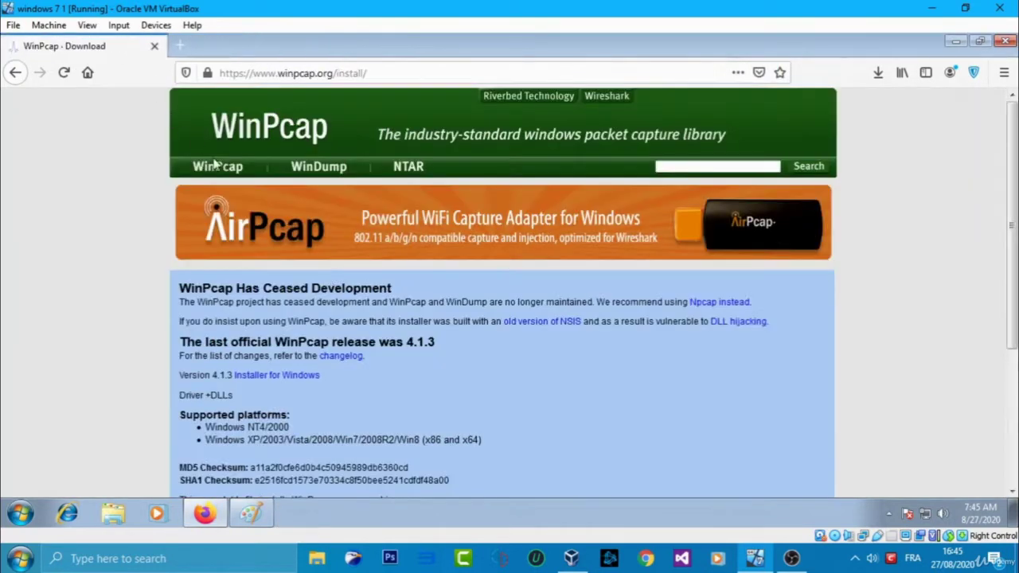
{"action": "left_click", "coordinate": [271, 380]}
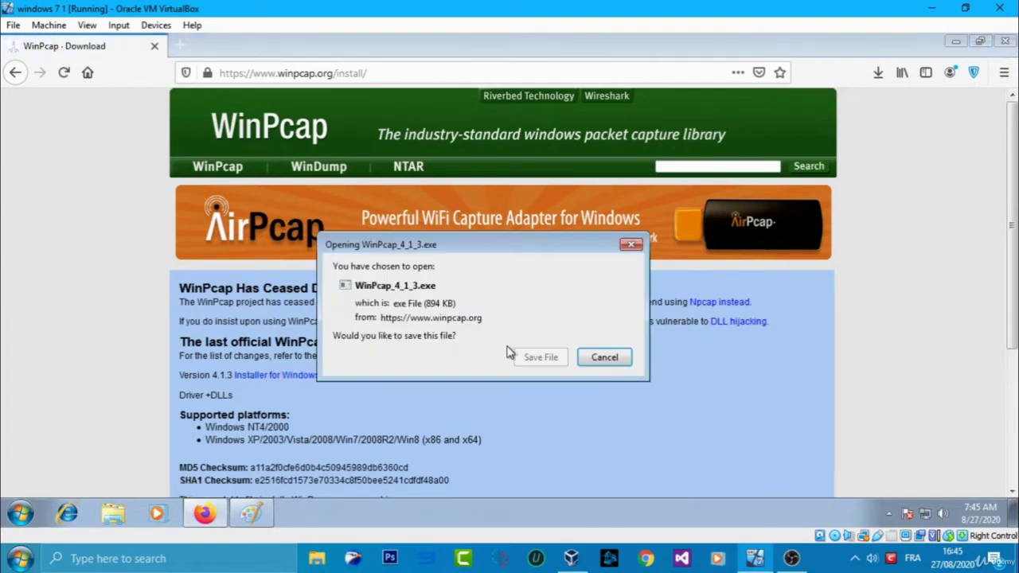
{"action": "left_click", "coordinate": [617, 359]}
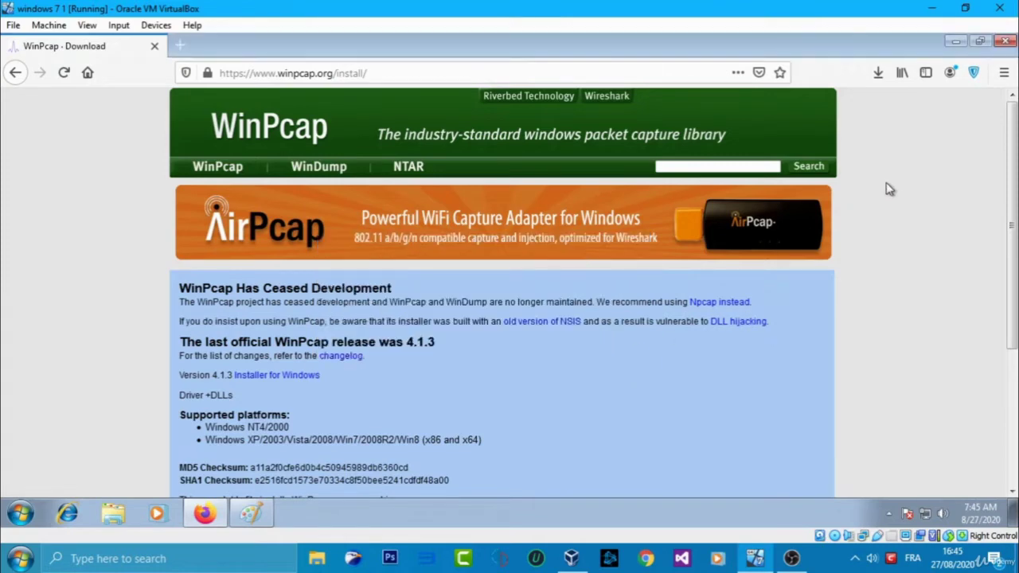
{"action": "left_click", "coordinate": [1003, 43]}
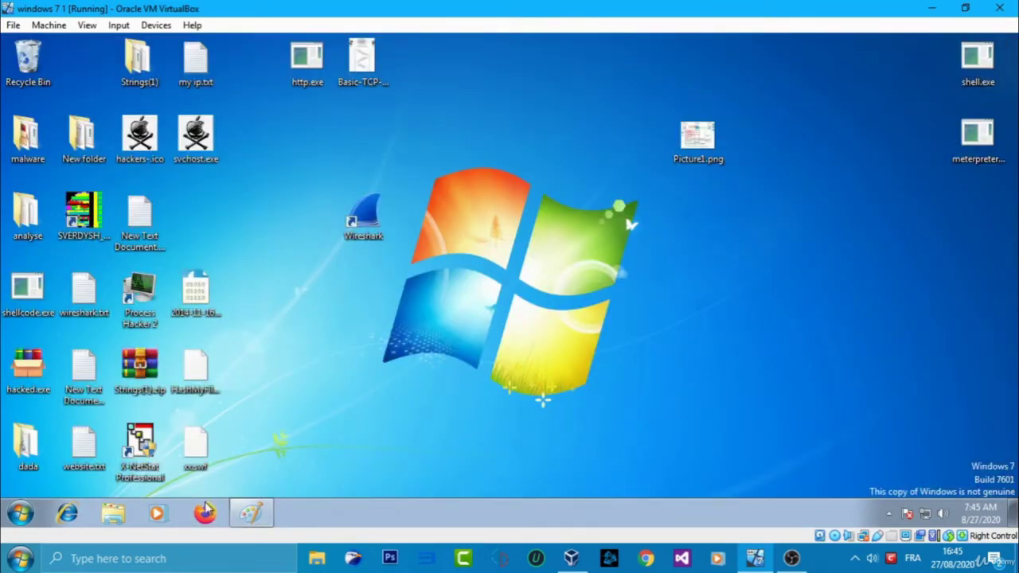
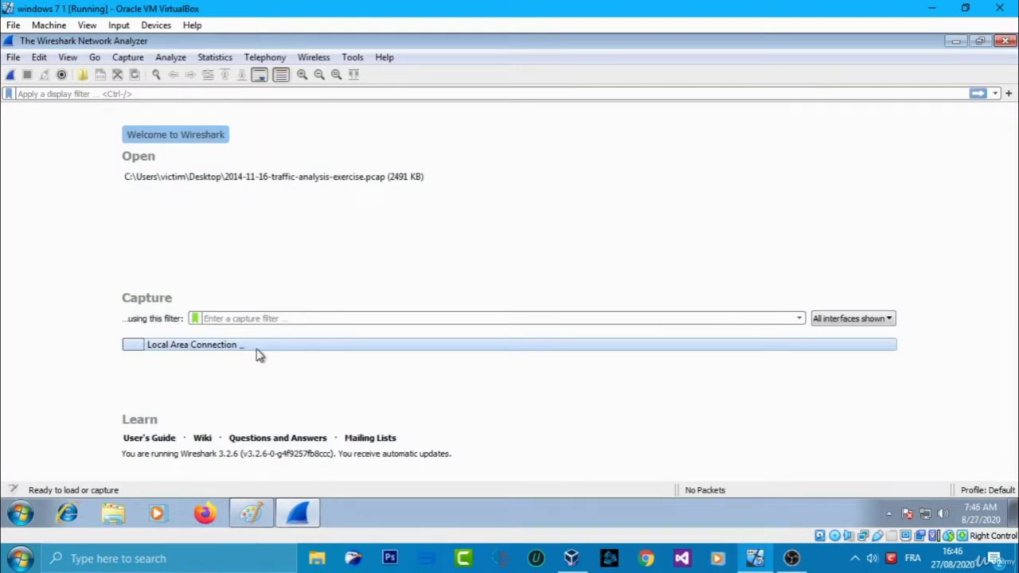
Start a live capture on the Local Area Connection interface and restore the Wireshark window to a smaller size.
{"action": "left_click", "coordinate": [191, 347]}
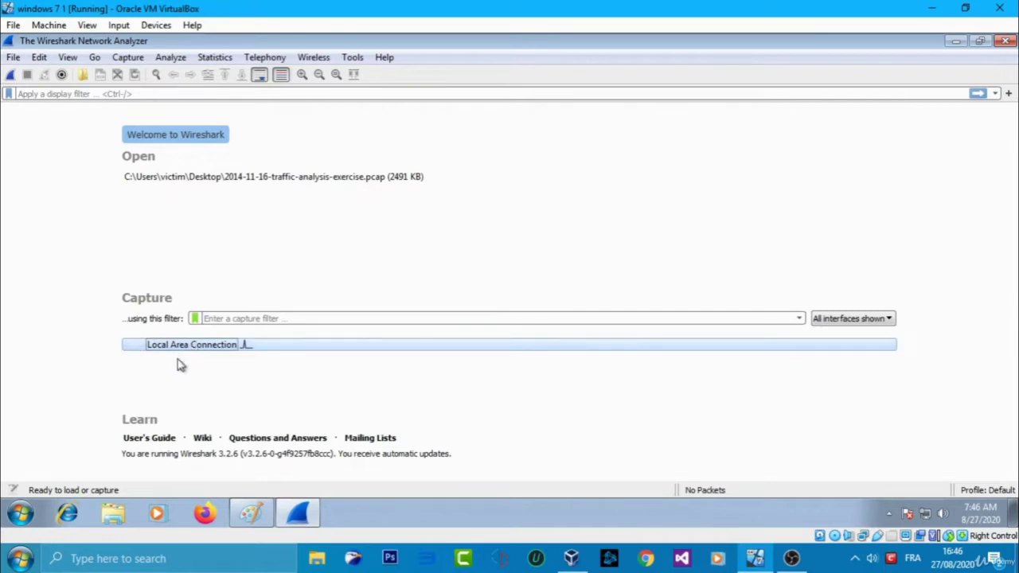
{"action": "double_click", "coordinate": [221, 344]}
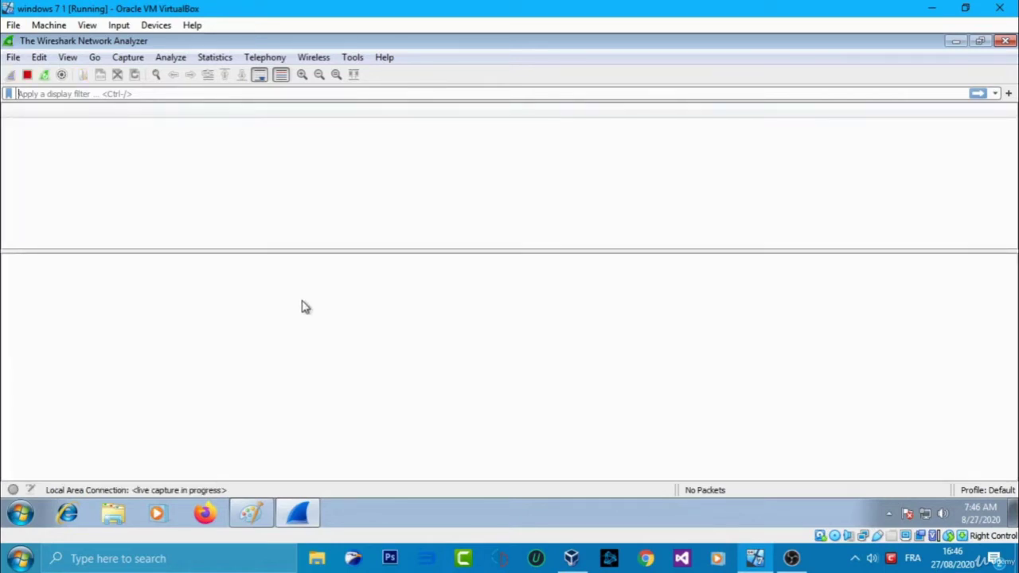
{"action": "double_click", "coordinate": [344, 41]}
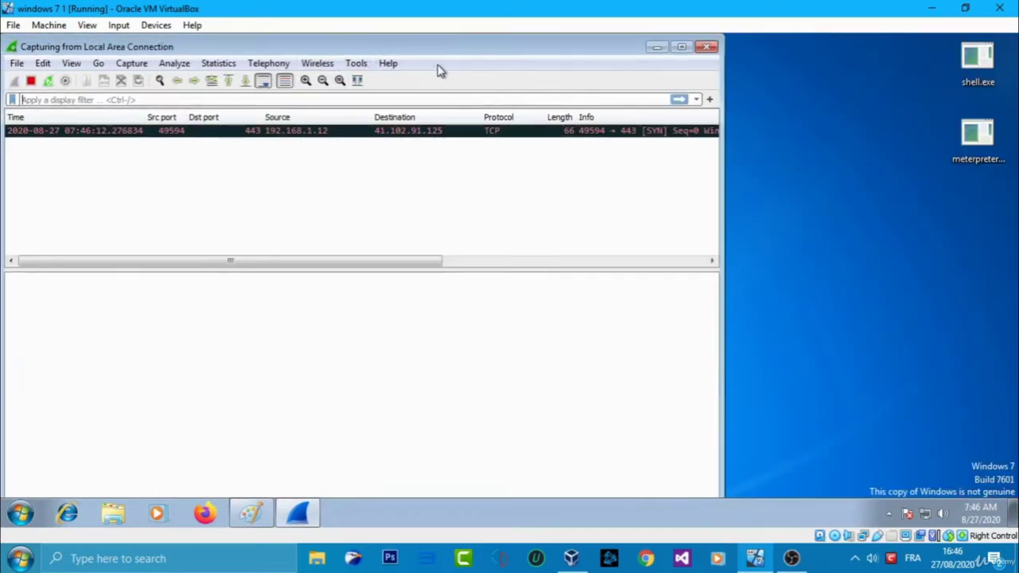
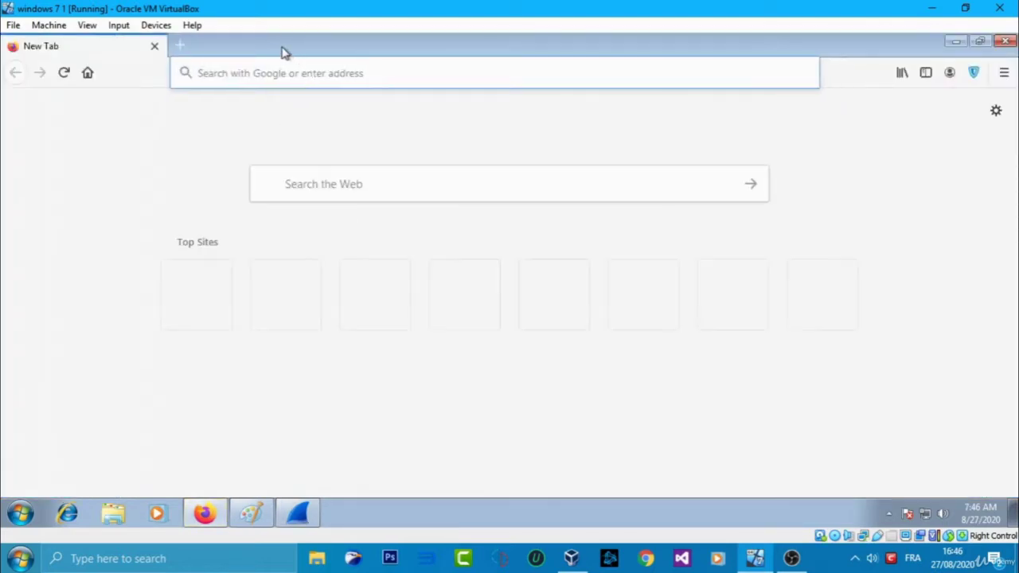
{"action": "double_click", "coordinate": [282, 47]}
{"action": "left_click", "coordinate": [343, 89]}
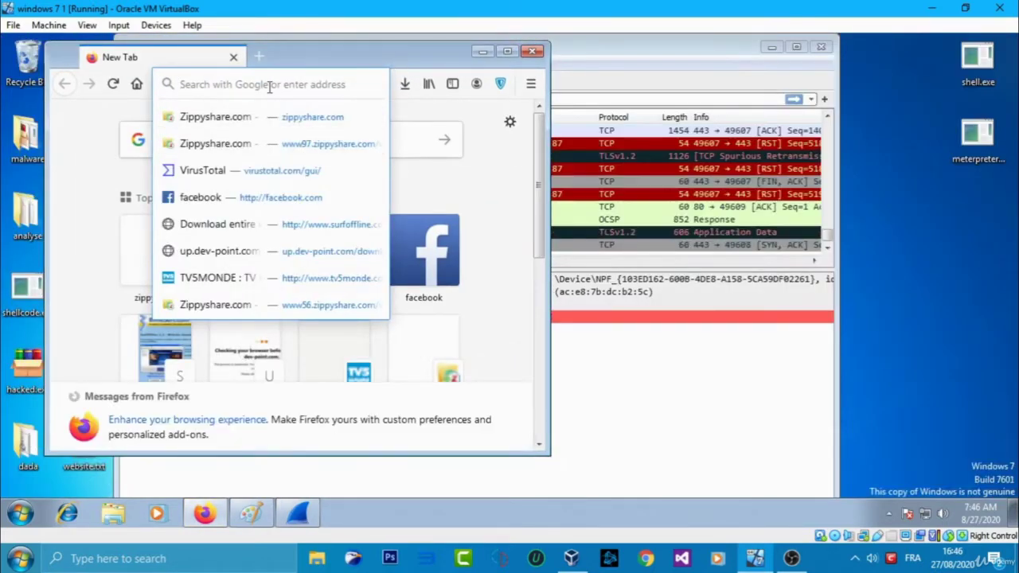
{"action": "type", "text": "www."}
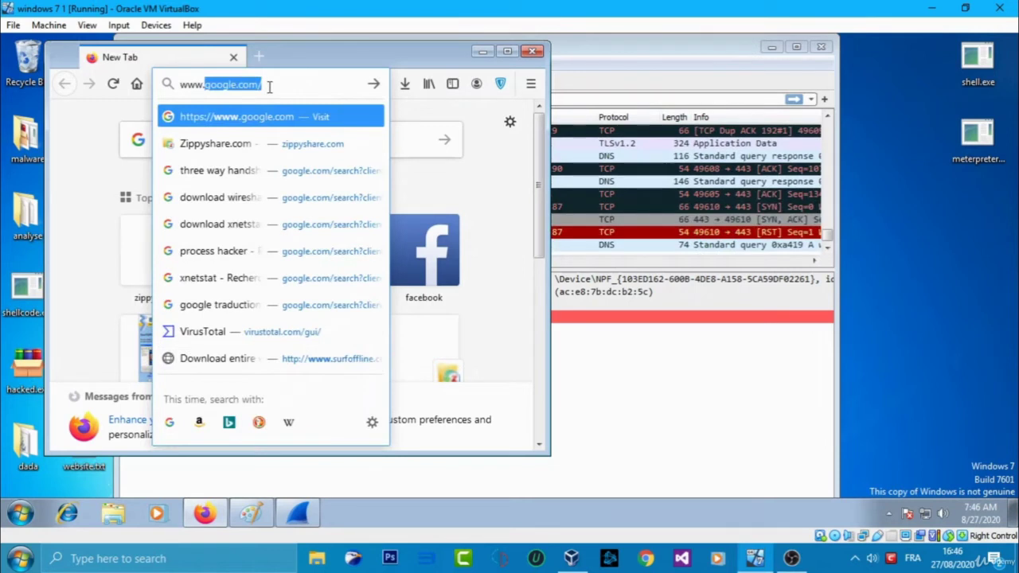
{"action": "type", "text": "tv5mond"}
{"action": "key", "text": "Return"}
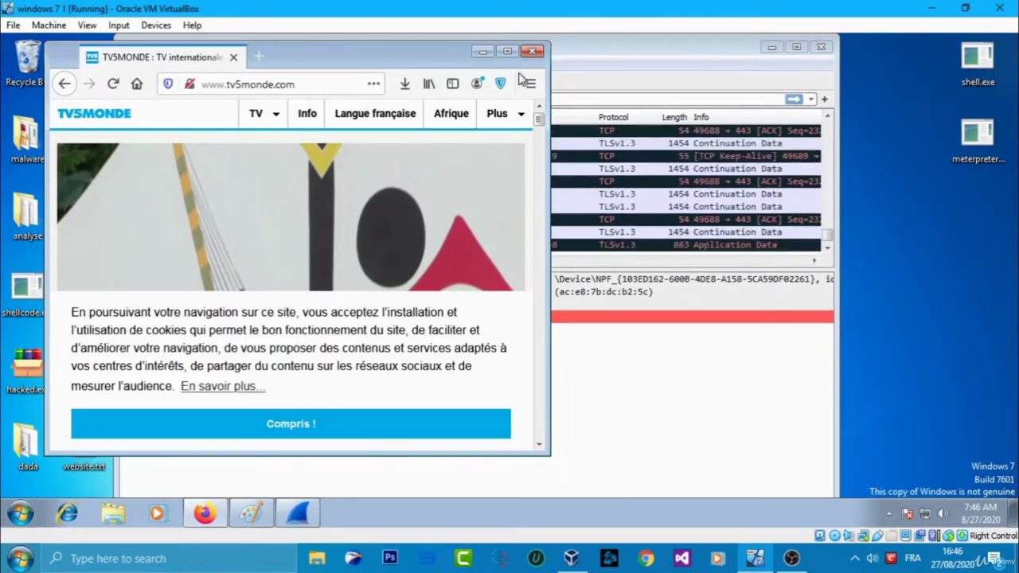
Close the browser, then stop the live capture and maximise the Wireshark window.
{"action": "left_click", "coordinate": [531, 52]}
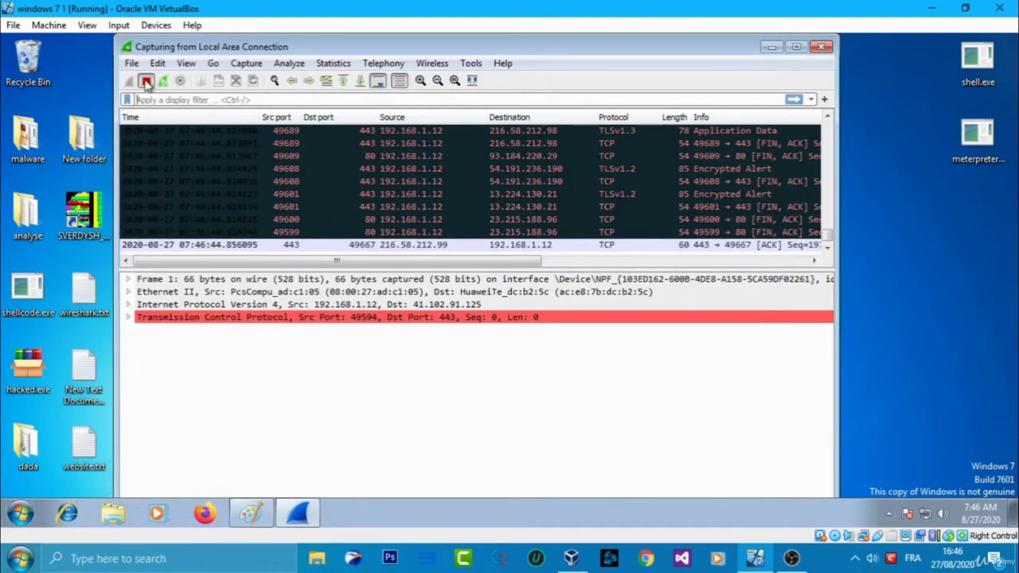
{"action": "double_click", "coordinate": [371, 48]}
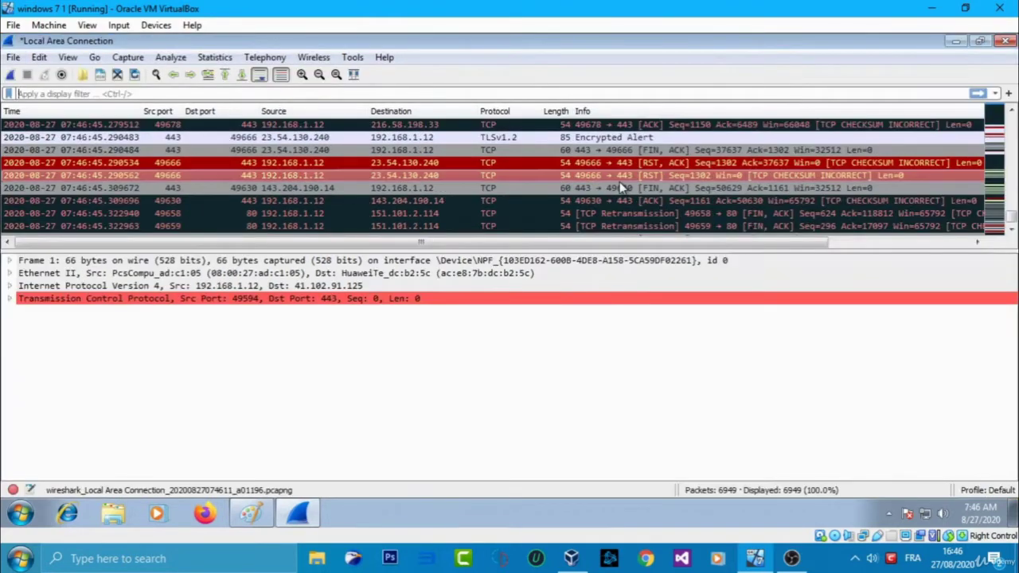
Filter the captured packets with the display filter http.request.method.
{"action": "left_click", "coordinate": [997, 149]}
{"action": "scroll", "coordinate": [926, 177], "scroll_direction": "down", "scroll_amount": 10}
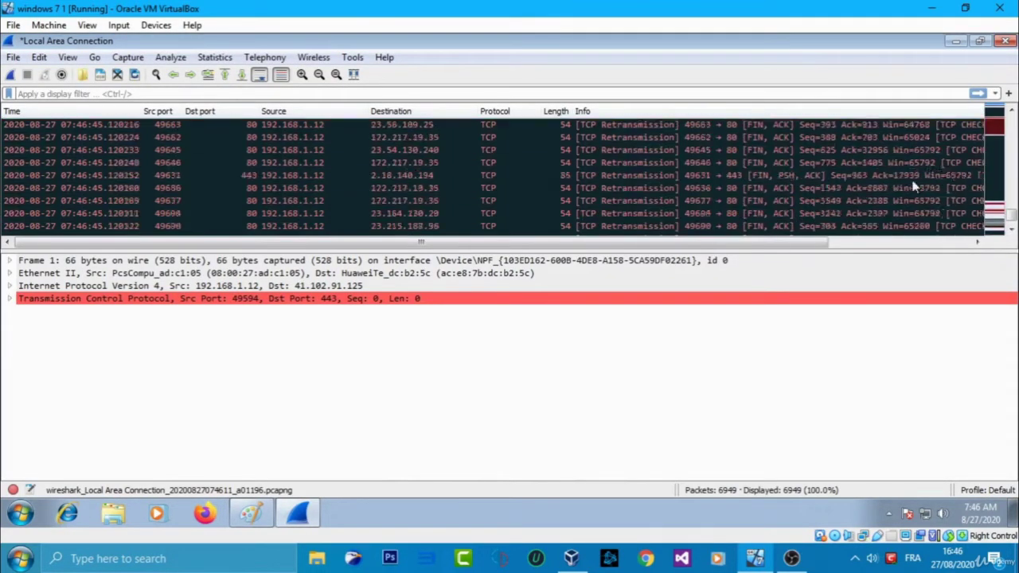
{"action": "scroll", "coordinate": [928, 182], "scroll_direction": "down", "scroll_amount": 10}
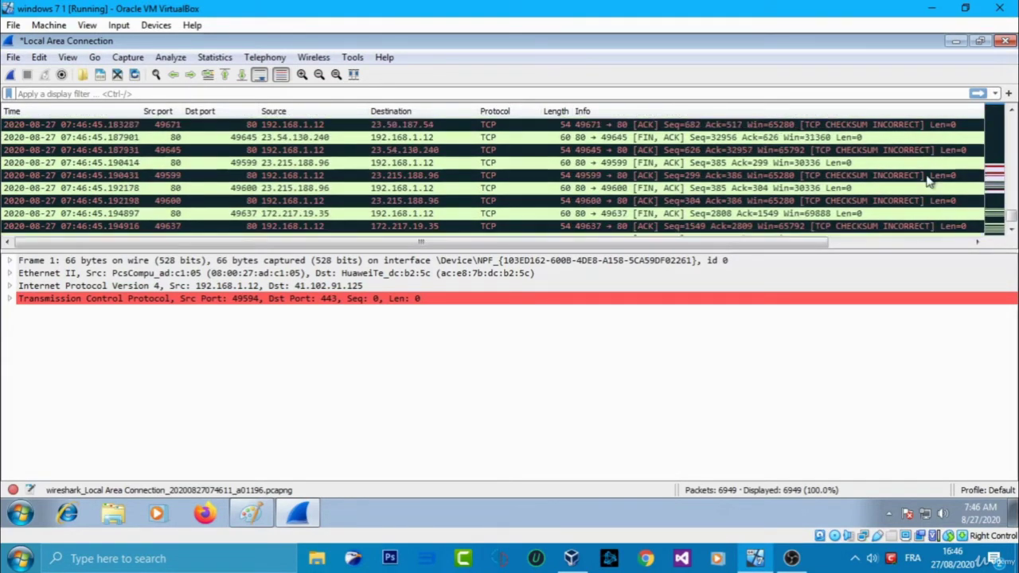
{"action": "scroll", "coordinate": [925, 181], "scroll_direction": "down", "scroll_amount": 10}
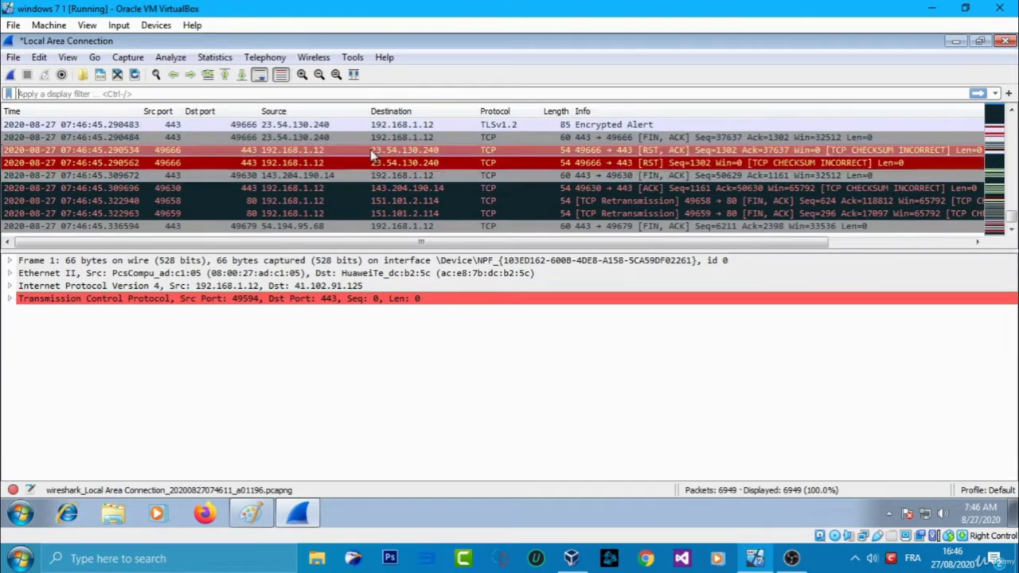
{"action": "type", "text": "htt"}
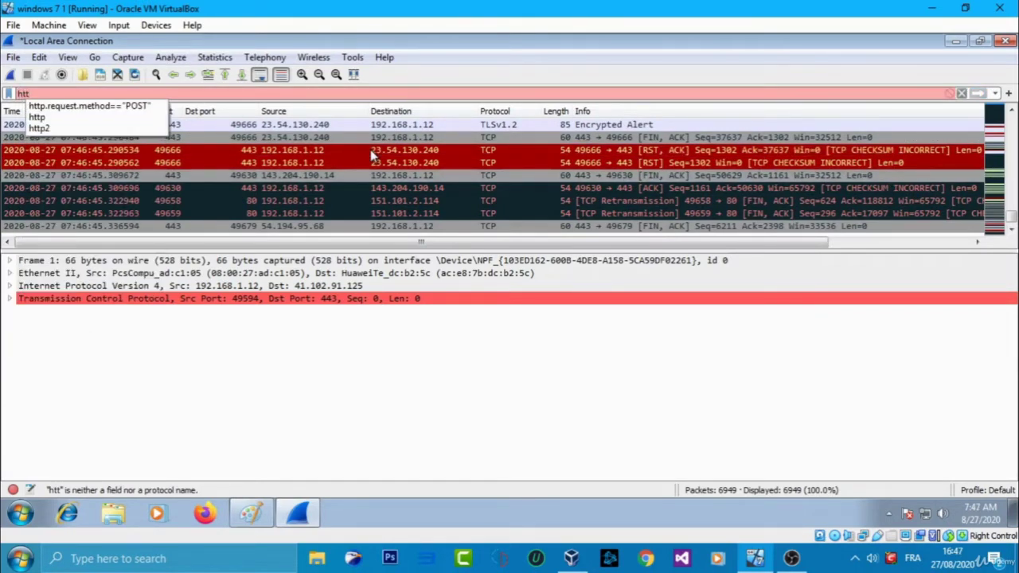
{"action": "key", "text": "Down"}
{"action": "key", "text": "Return"}
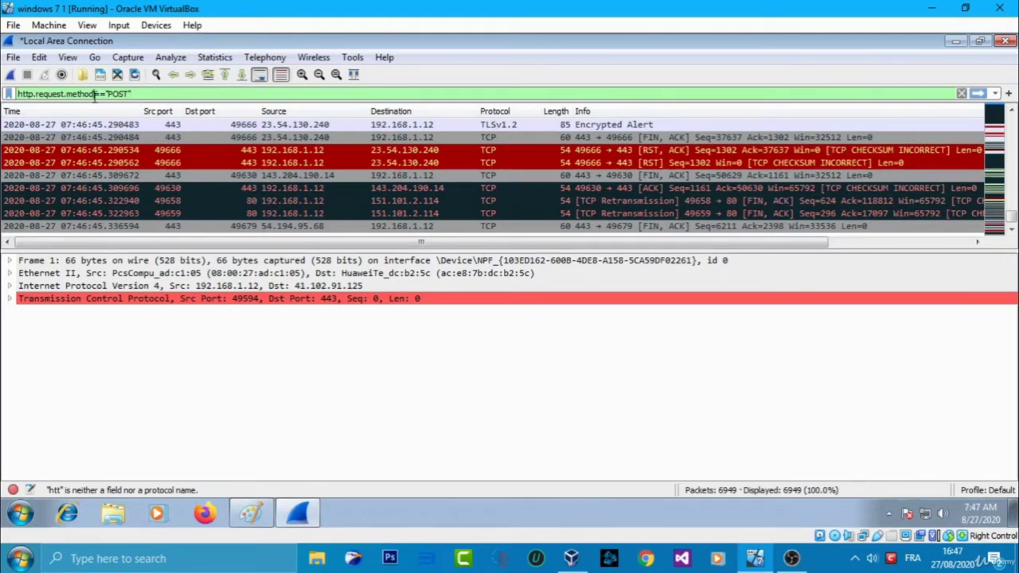
{"action": "left_click_drag", "start_coordinate": [94, 94], "coordinate": [147, 104]}
{"action": "key", "text": "BackSpace"}
{"action": "key", "text": "Return"}
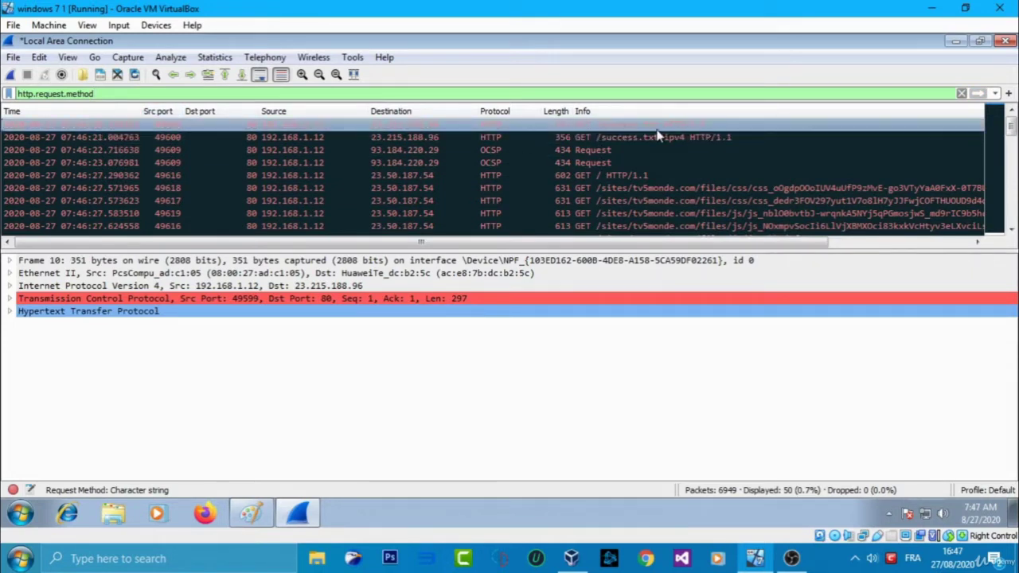
{"action": "left_click", "coordinate": [618, 176]}
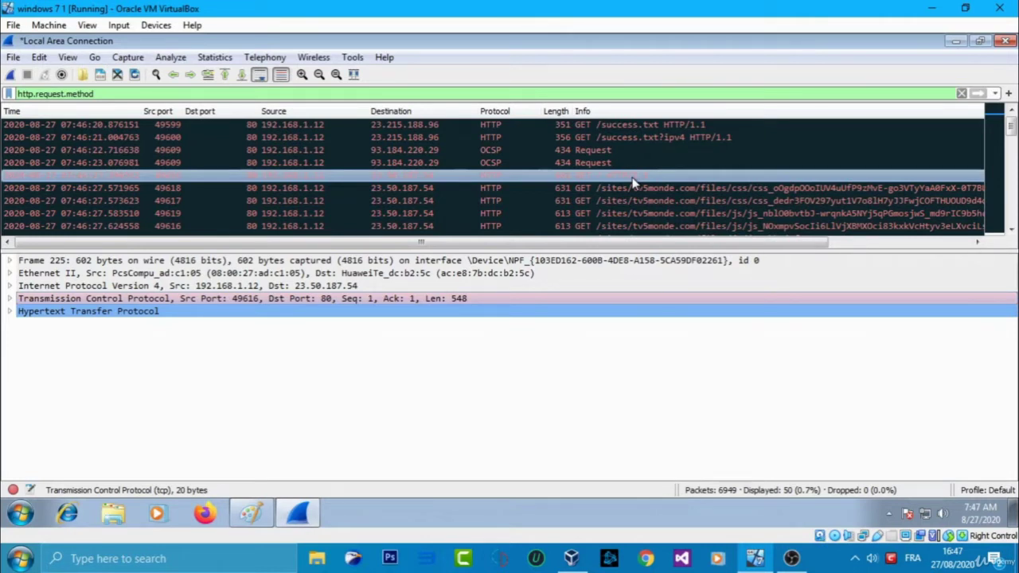
{"action": "left_click", "coordinate": [10, 299]}
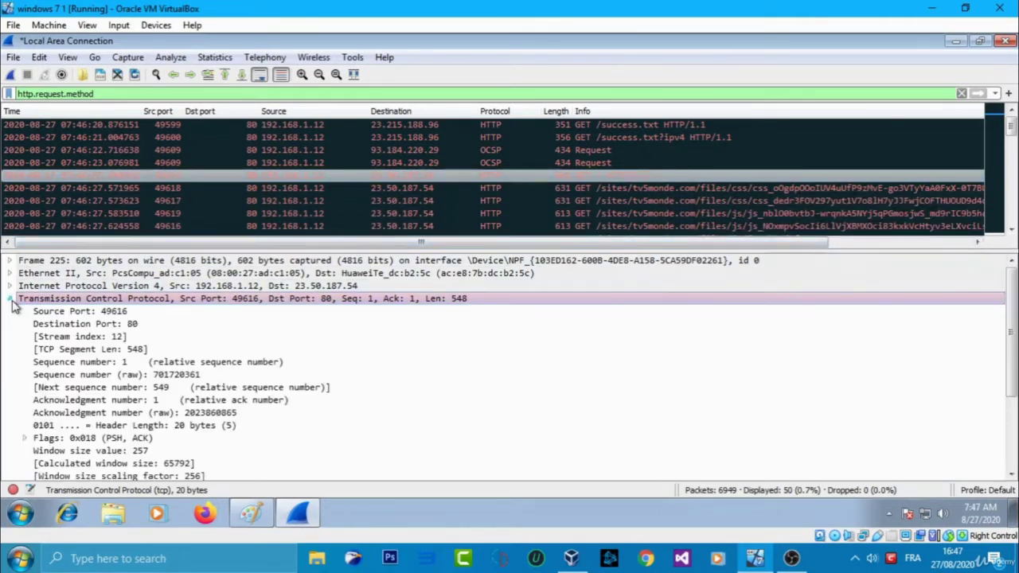
{"action": "left_click", "coordinate": [10, 300]}
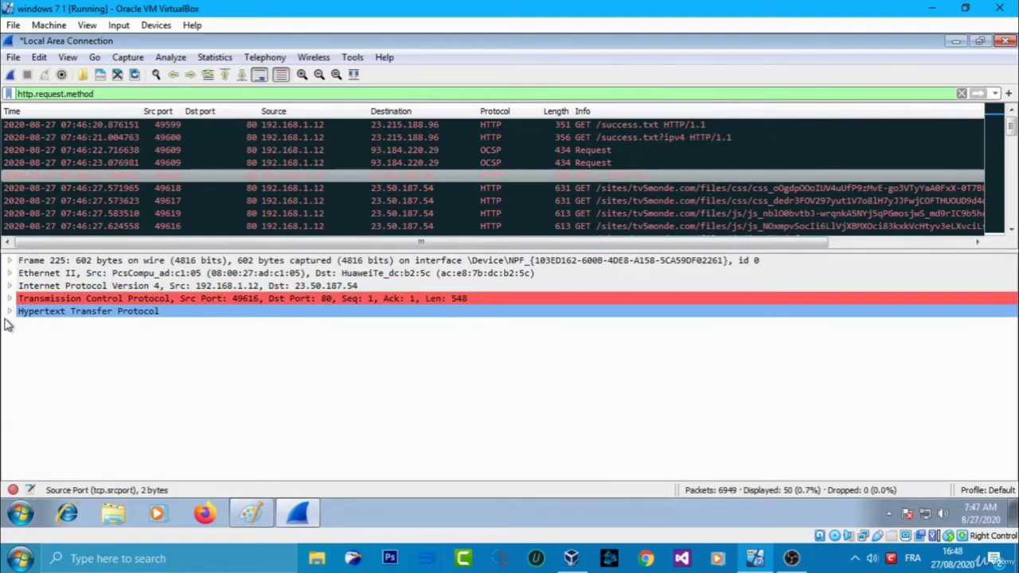
{"action": "left_click", "coordinate": [10, 311]}
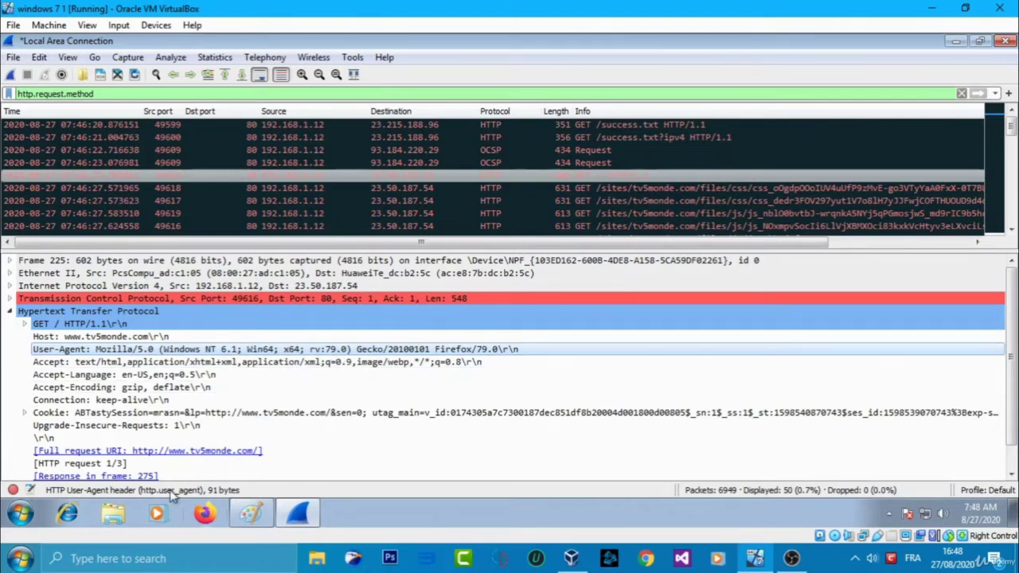
{"action": "left_click", "coordinate": [102, 376]}
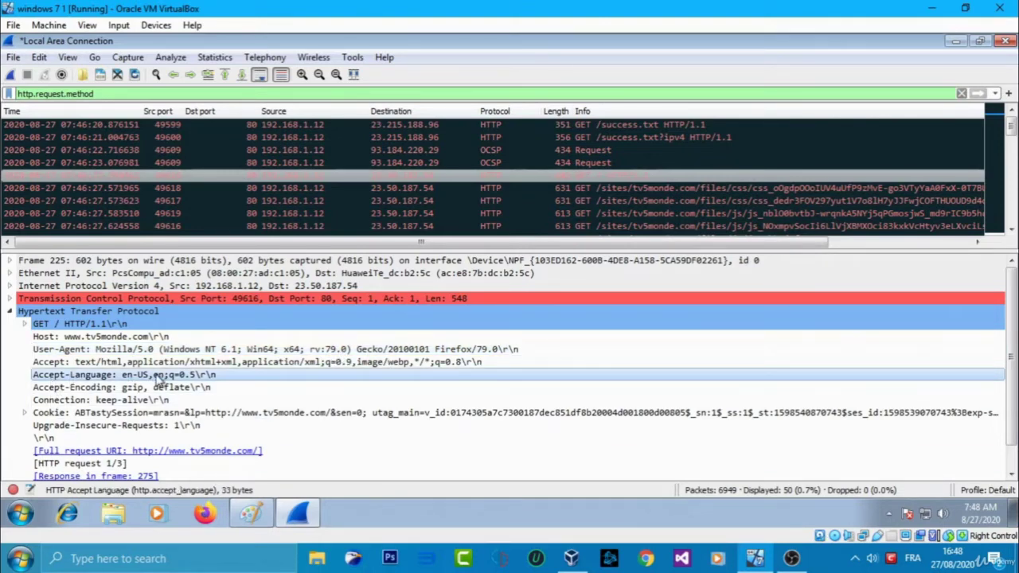
Launch Firefox and open its About Firefox information from the help options.
{"action": "left_click", "coordinate": [209, 517]}
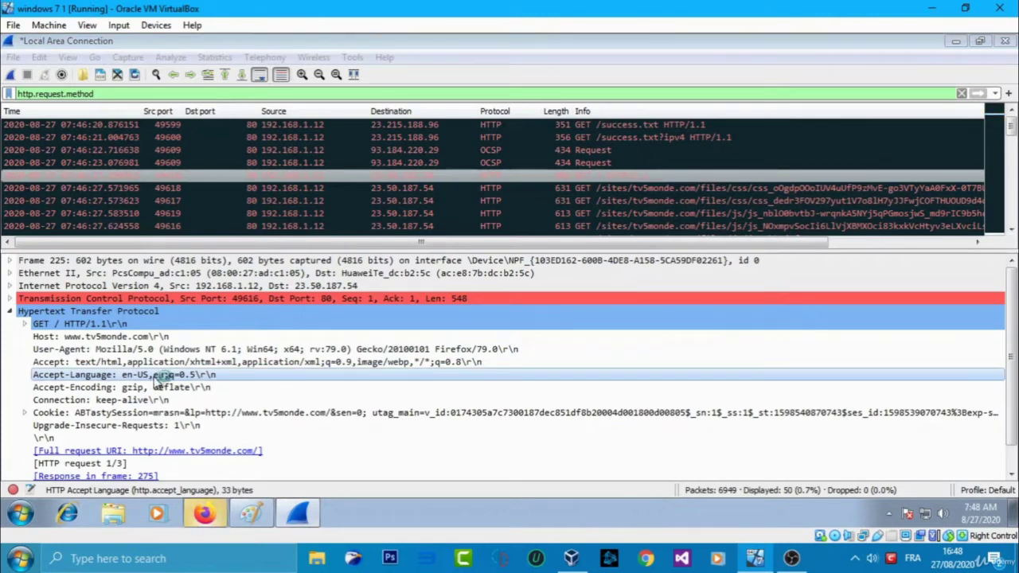
{"action": "left_click", "coordinate": [112, 362]}
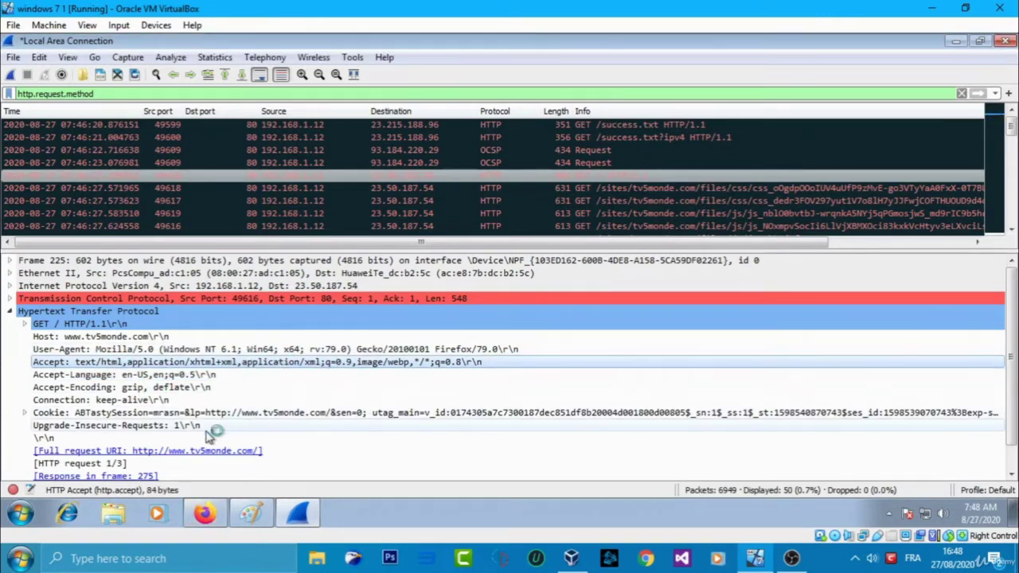
{"action": "mouse_move", "coordinate": [200, 513]}
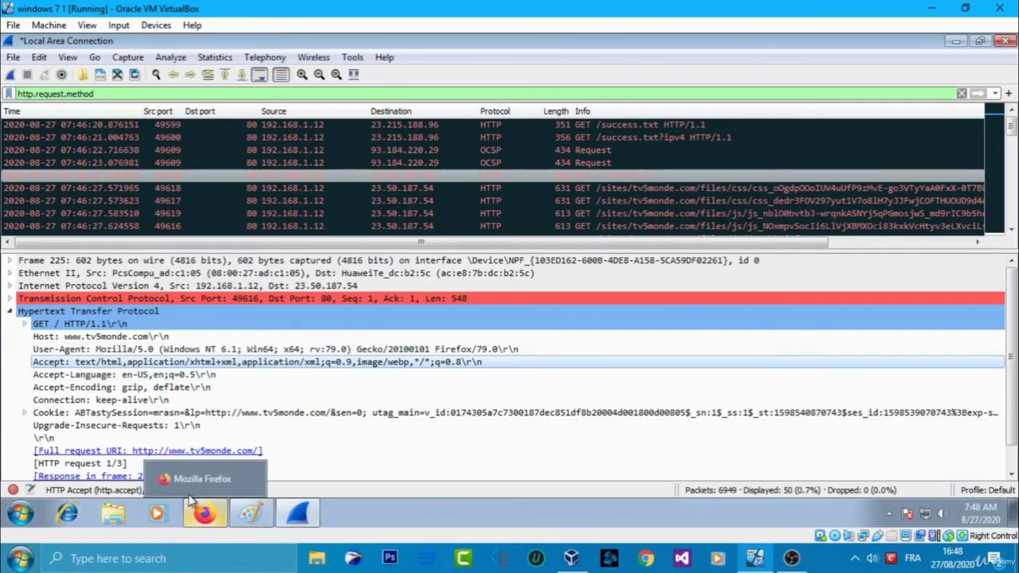
{"action": "left_click", "coordinate": [193, 497]}
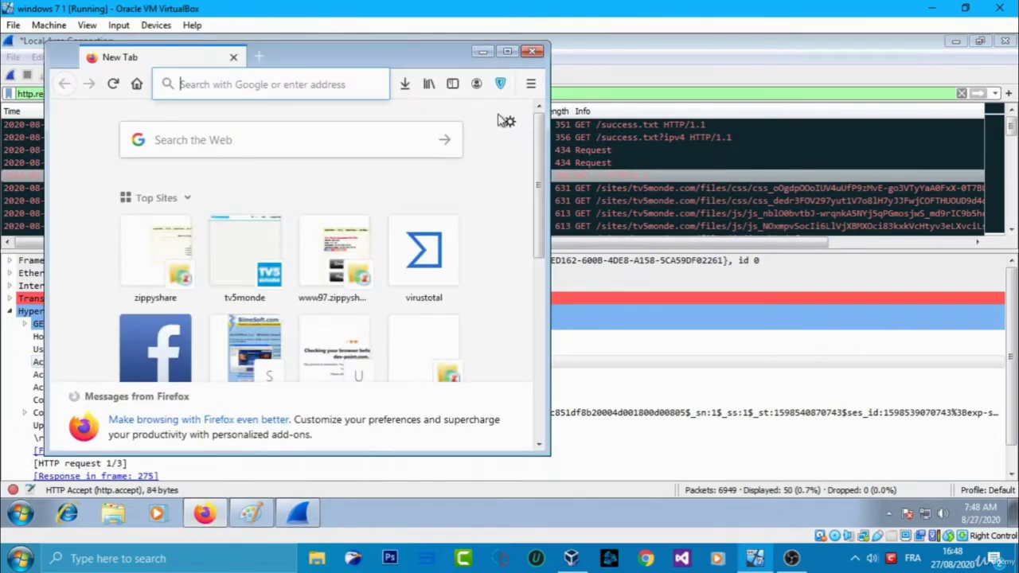
{"action": "left_click", "coordinate": [530, 84]}
{"action": "scroll", "coordinate": [430, 334], "scroll_direction": "down", "scroll_amount": 2}
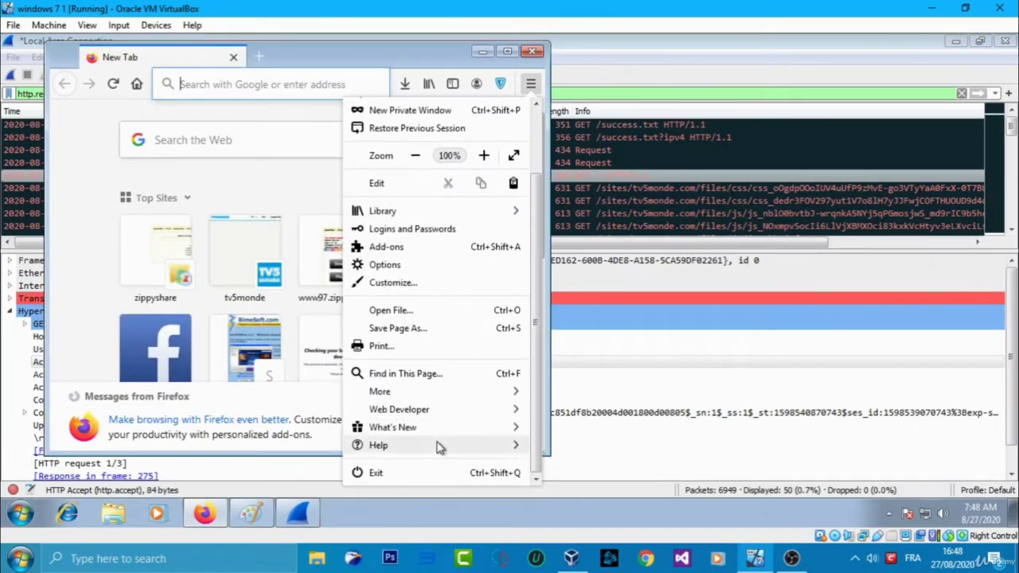
{"action": "left_click", "coordinate": [390, 447]}
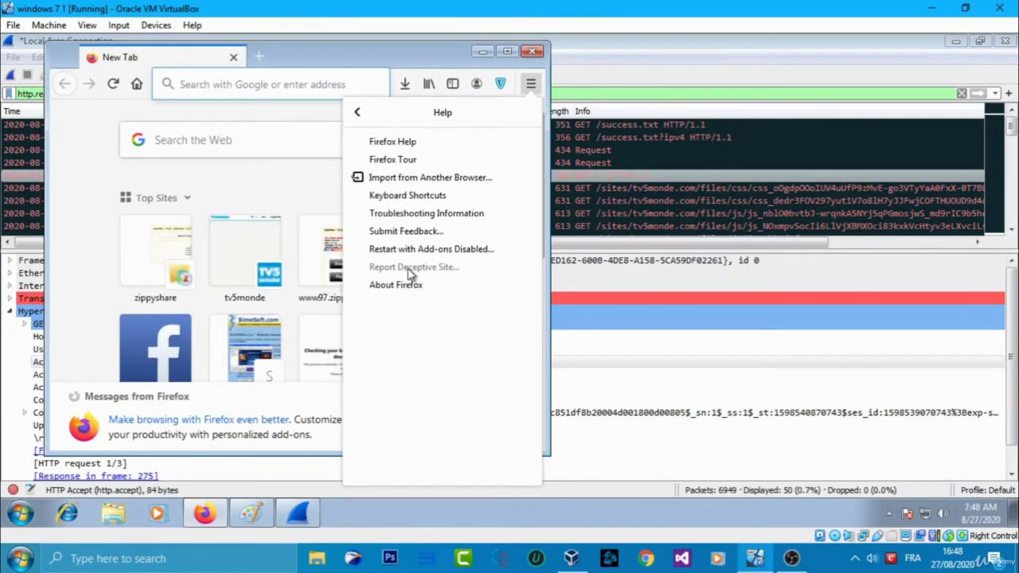
{"action": "left_click", "coordinate": [356, 115]}
{"action": "scroll", "coordinate": [458, 398], "scroll_direction": "down", "scroll_amount": 3}
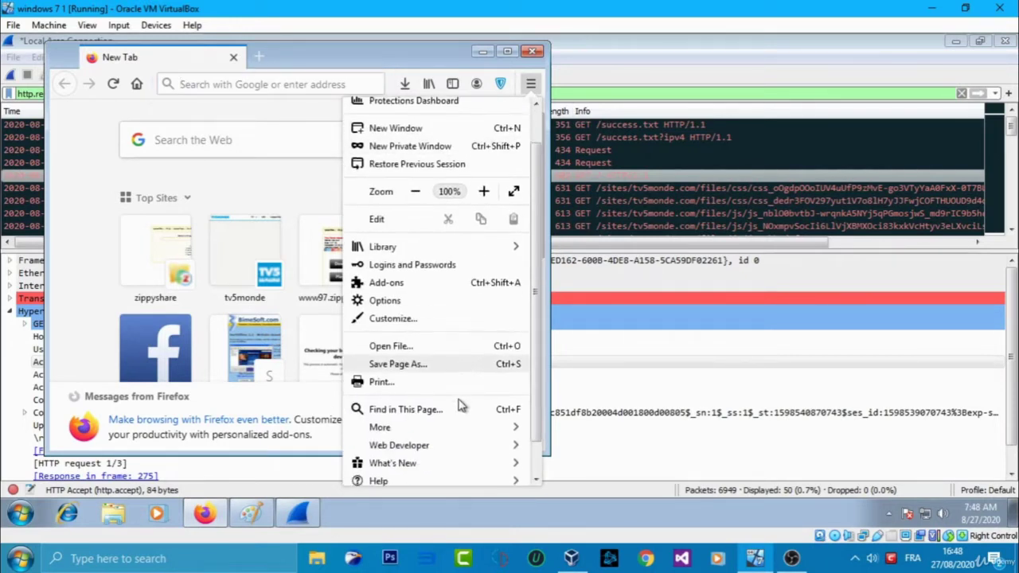
{"action": "left_click", "coordinate": [410, 448]}
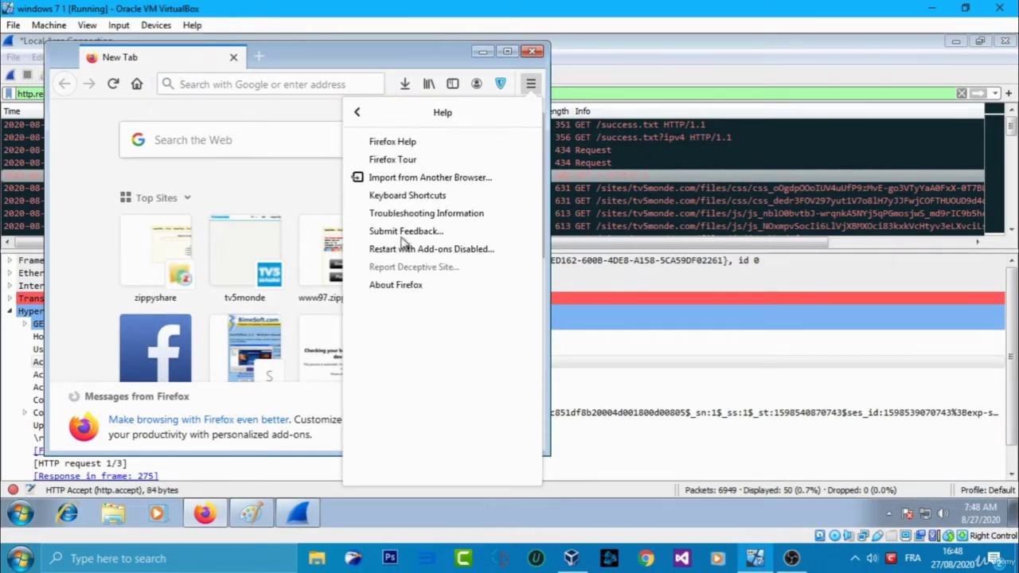
{"action": "left_click", "coordinate": [405, 284]}
Highlight the Firefox version number to compare it with the captured User-Agent, then close the About dialog and the browser.
{"action": "left_click_drag", "start_coordinate": [278, 196], "coordinate": [255, 198]}
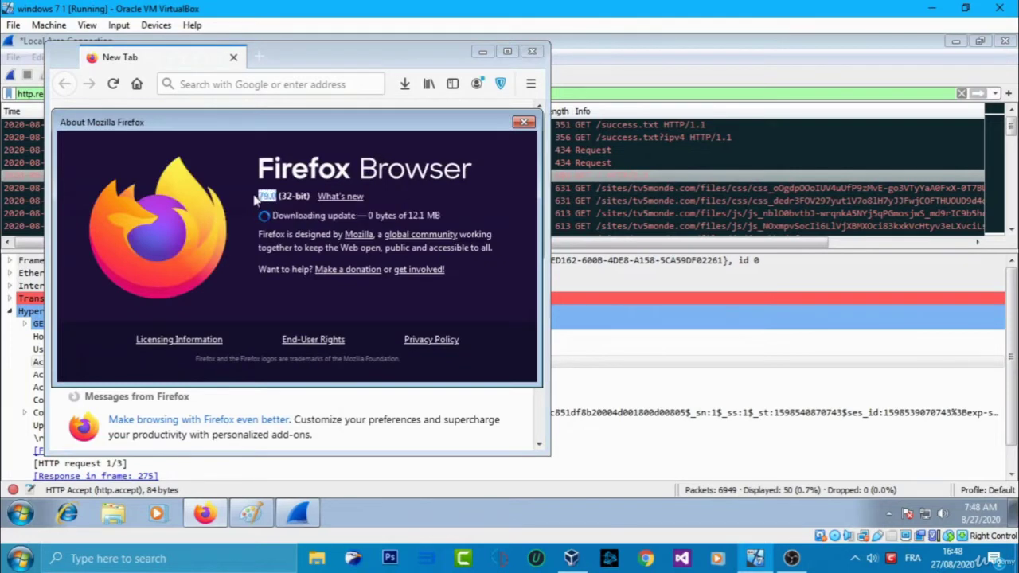
{"action": "left_click", "coordinate": [262, 197]}
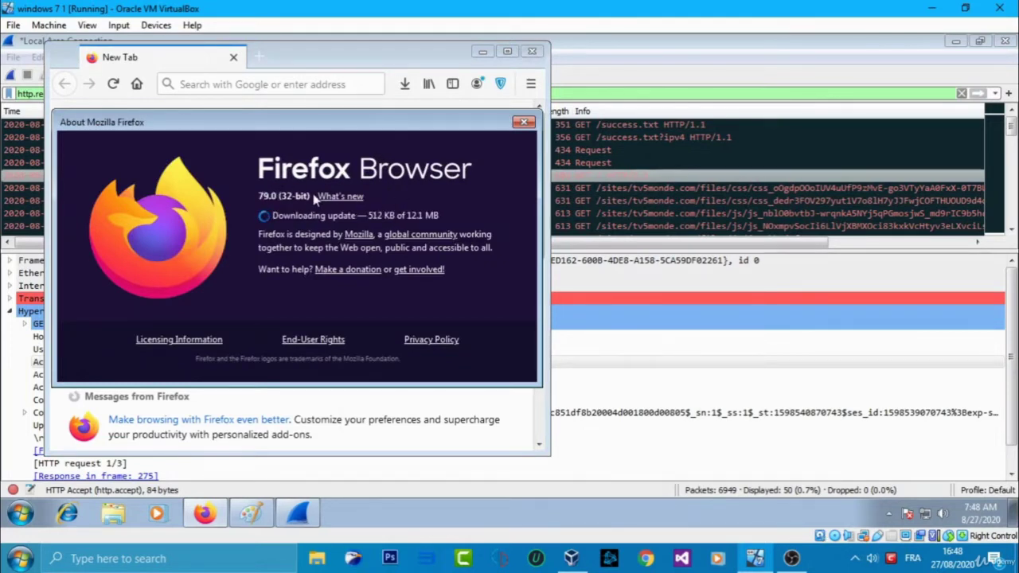
{"action": "left_click", "coordinate": [524, 122]}
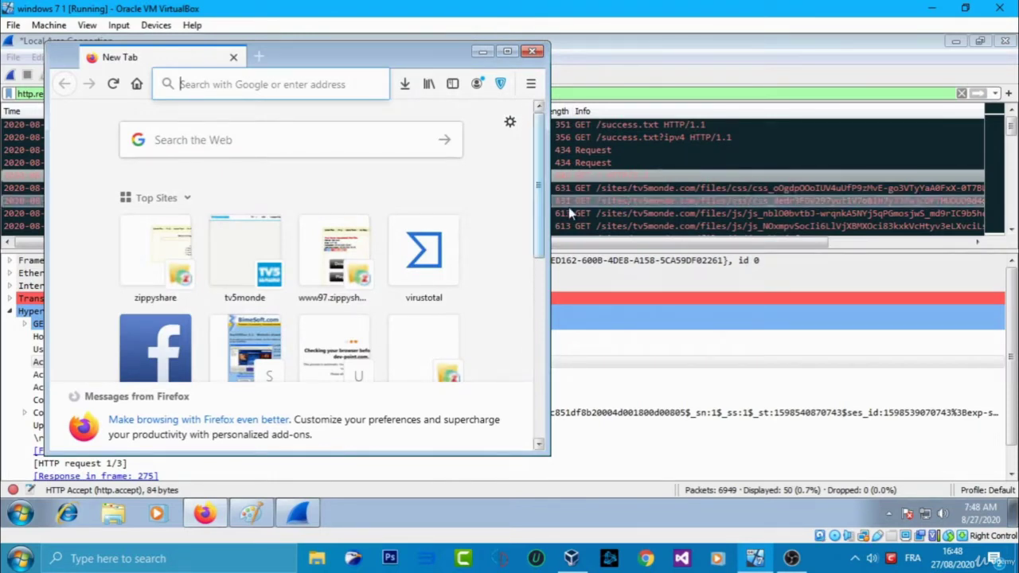
{"action": "left_click", "coordinate": [531, 51]}
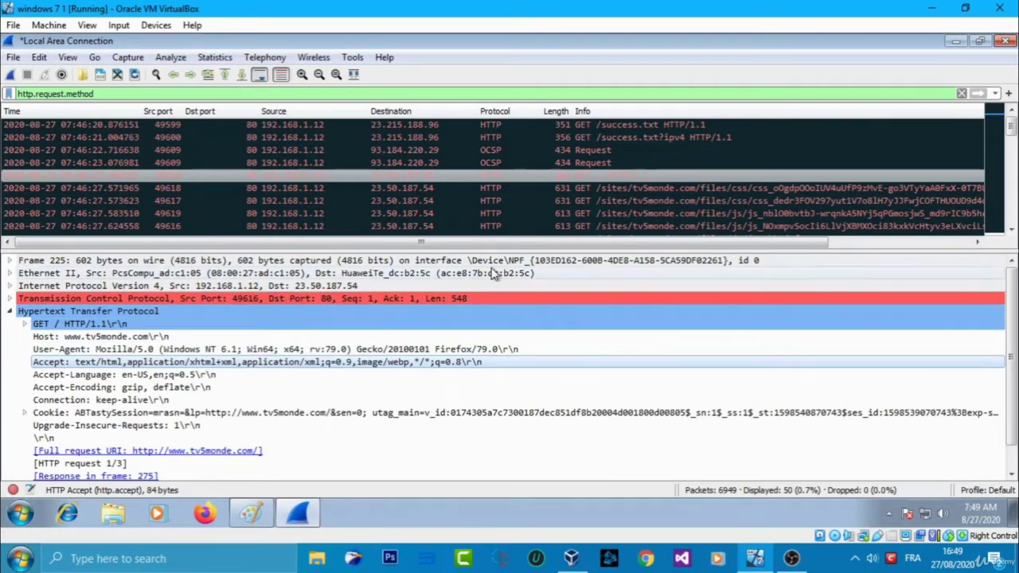
Follow the TCP stream of the selected GET / request, examine the response status line HTTP/1.1 200 OK, then close the stream window.
{"action": "right_click", "coordinate": [473, 182]}
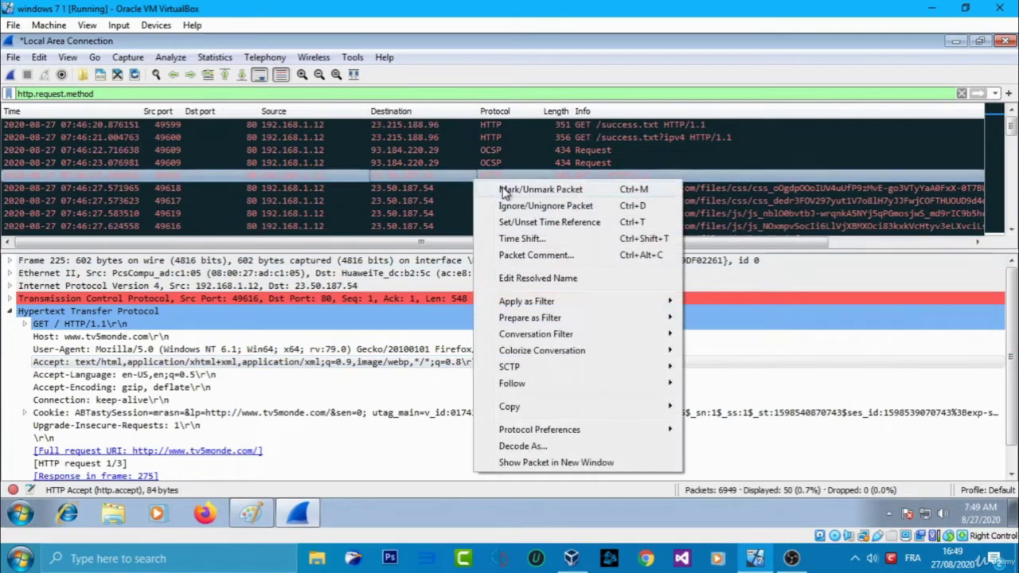
{"action": "mouse_move", "coordinate": [554, 385]}
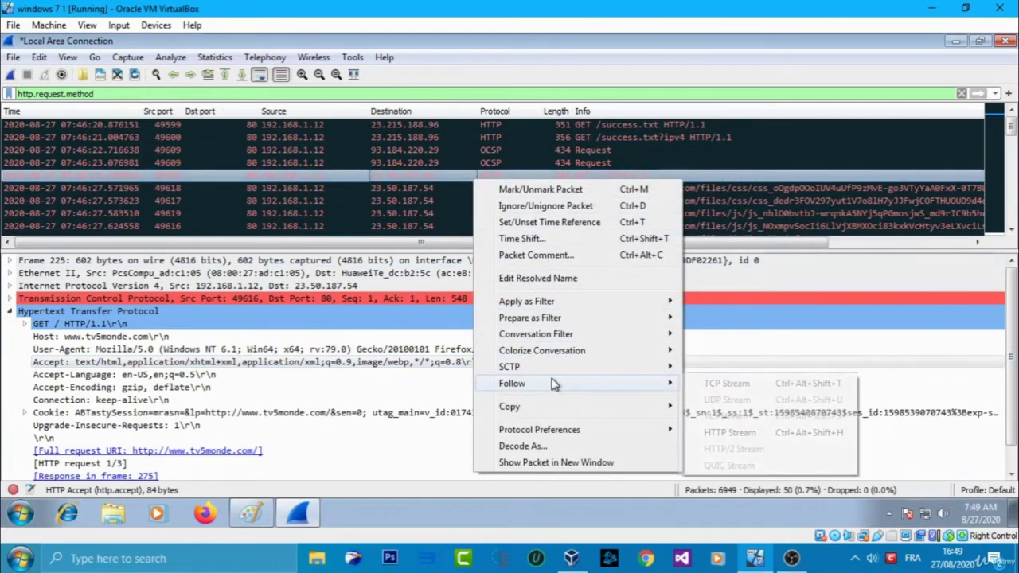
{"action": "left_click", "coordinate": [716, 382]}
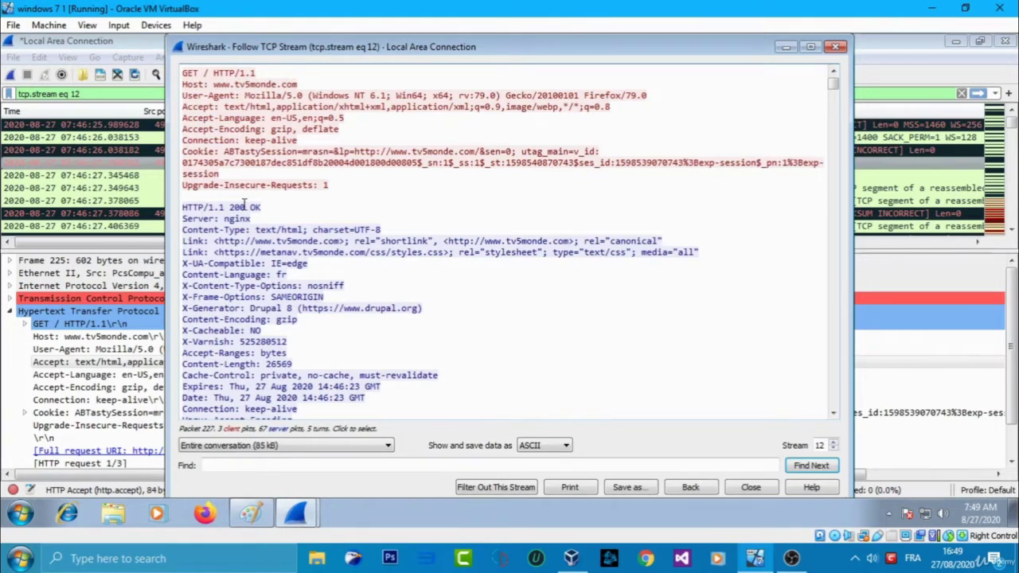
{"action": "double_click", "coordinate": [244, 206]}
{"action": "left_click_drag", "start_coordinate": [264, 207], "coordinate": [229, 207]}
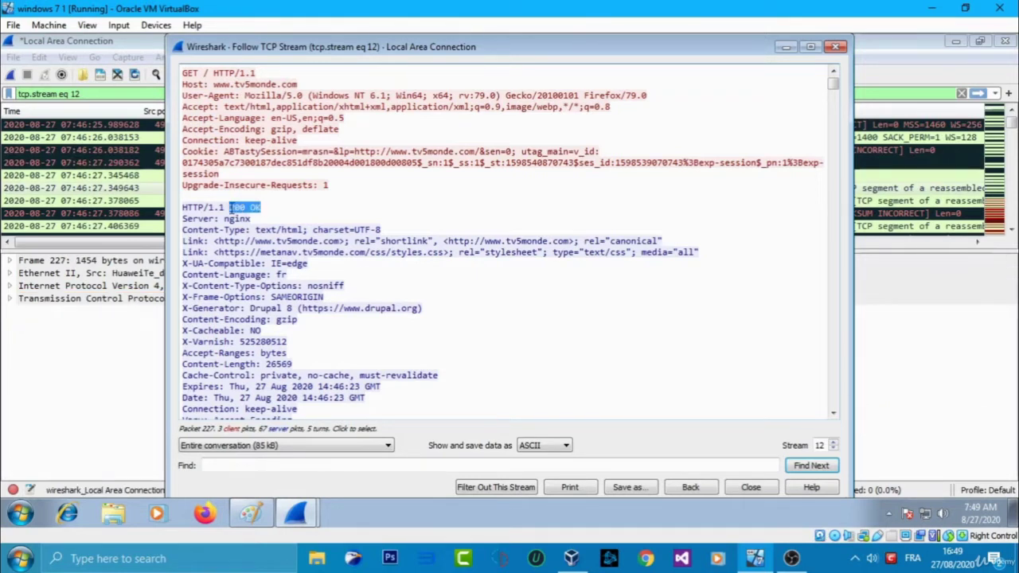
{"action": "triple_click", "coordinate": [229, 209]}
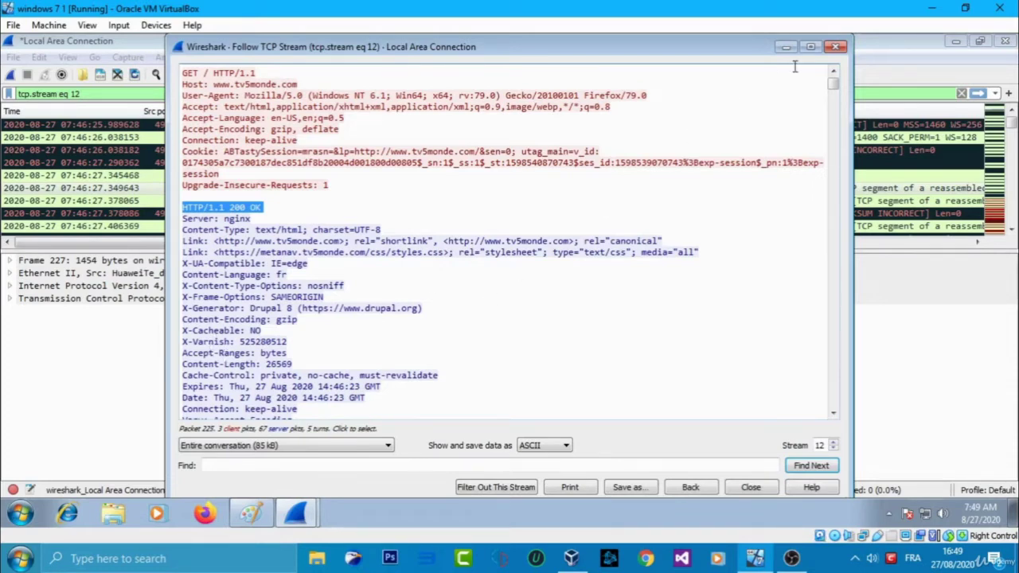
{"action": "left_click", "coordinate": [835, 46]}
Restore Wireshark to a smaller window and quit it without saving the captured packets.
{"action": "left_click_drag", "start_coordinate": [573, 44], "coordinate": [464, 114]}
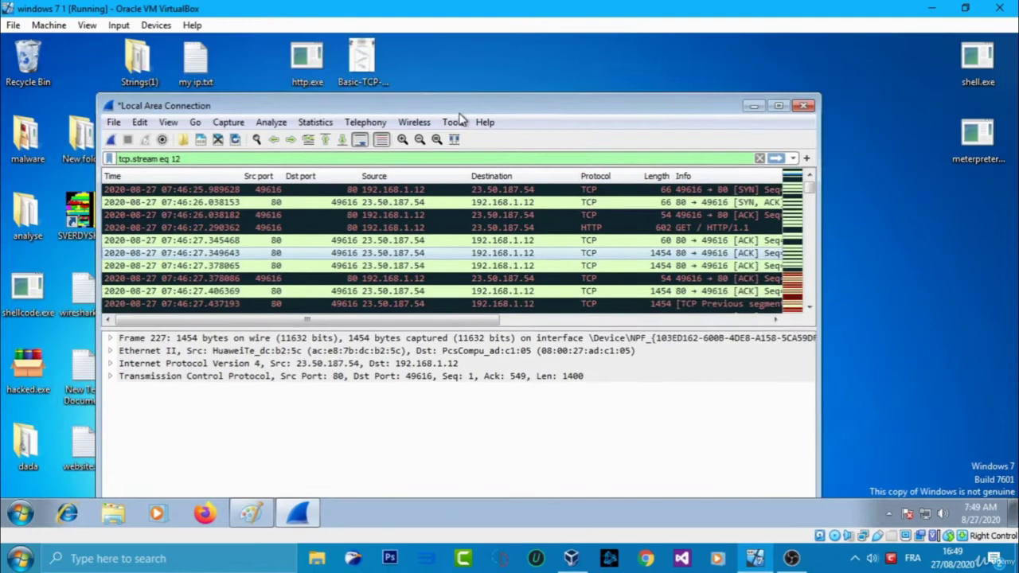
{"action": "left_click", "coordinate": [804, 106]}
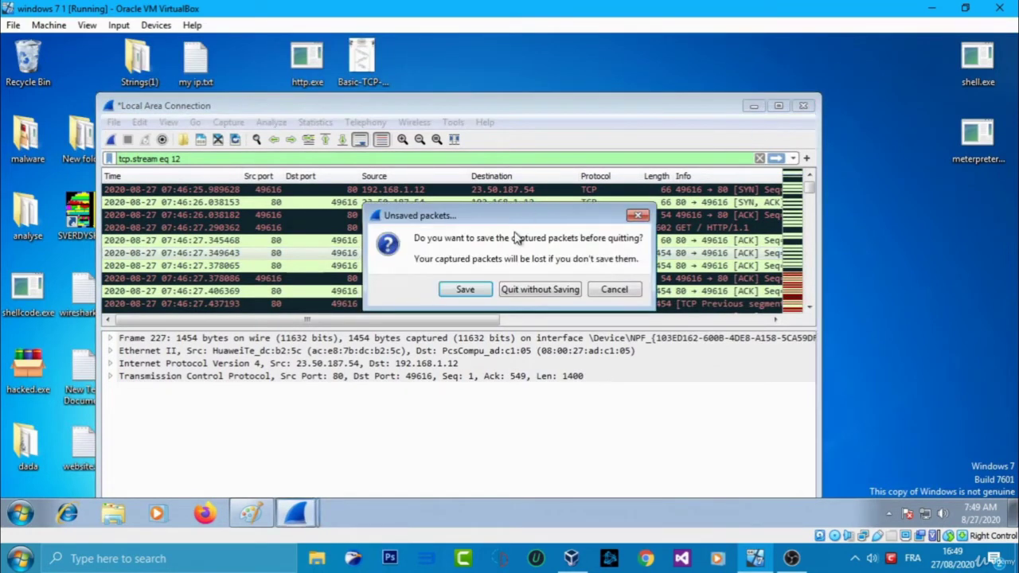
{"action": "left_click", "coordinate": [554, 294]}
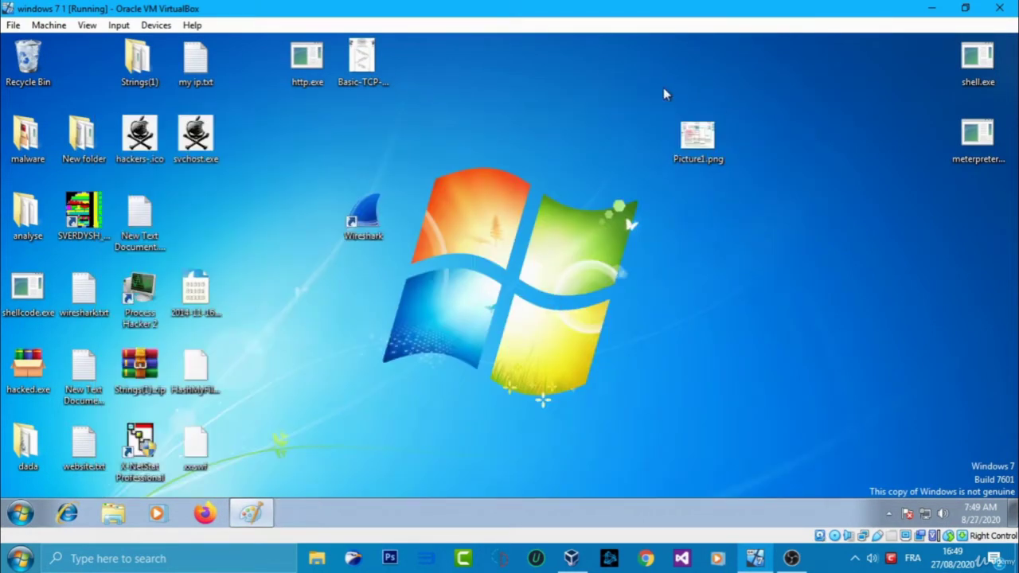
Move 2014-11-16-traffic-analysis-exercise.pcap to the middle of the desktop, open it in Wireshark and maximise the window.
{"action": "left_click_drag", "start_coordinate": [195, 299], "coordinate": [458, 326]}
{"action": "left_click_drag", "start_coordinate": [528, 236], "coordinate": [475, 312]}
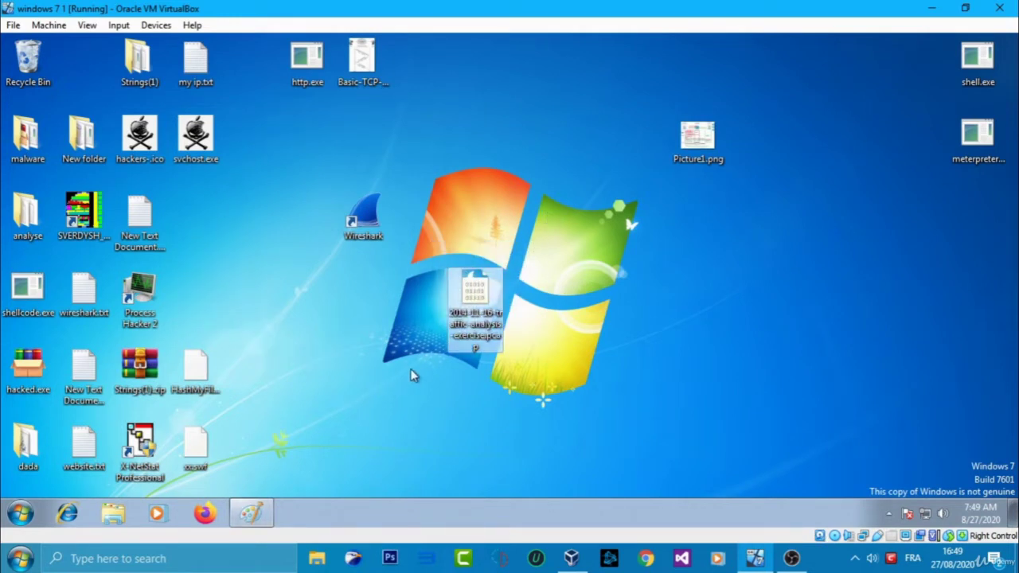
{"action": "left_click", "coordinate": [410, 370]}
{"action": "double_click", "coordinate": [480, 301]}
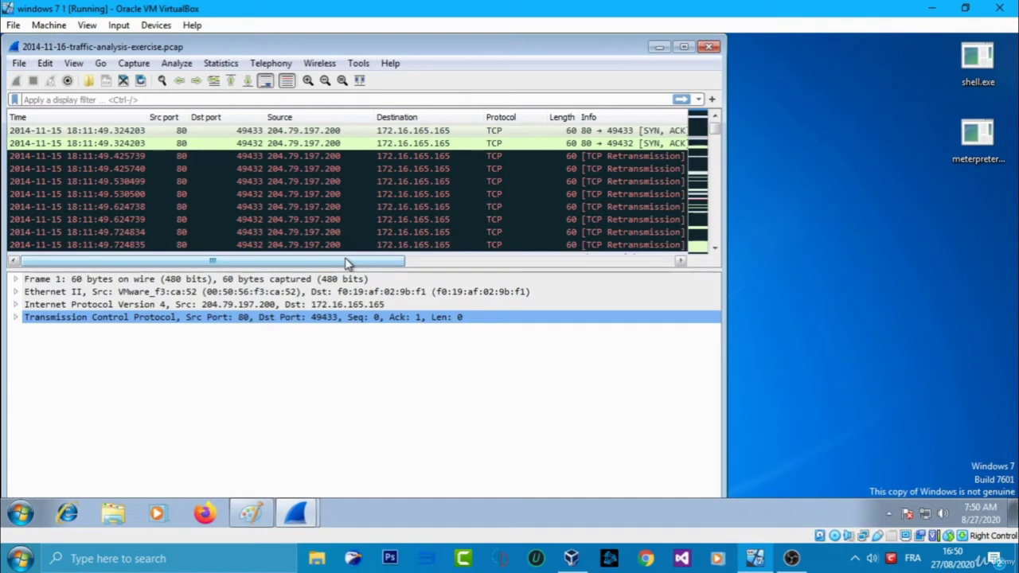
{"action": "left_click", "coordinate": [683, 46]}
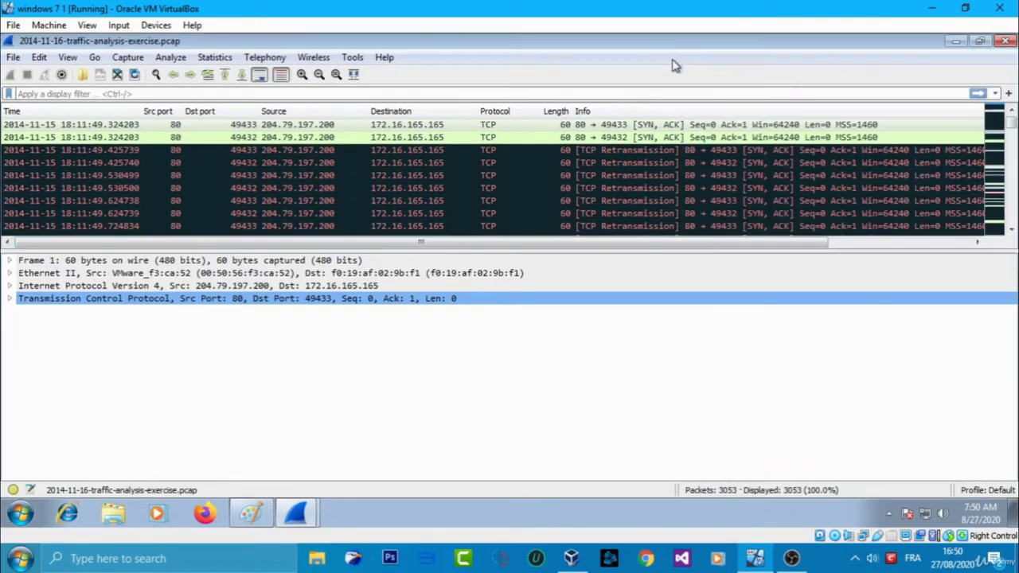
Filter the pcap's packets with the display filter http.request.method and look over the listed requests.
{"action": "scroll", "coordinate": [454, 192], "scroll_direction": "down", "scroll_amount": 7}
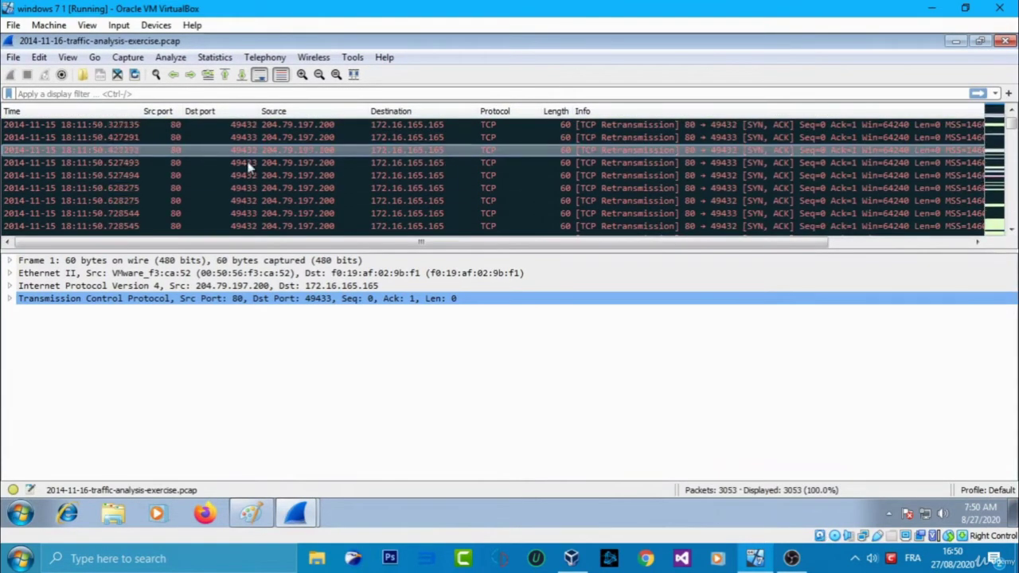
{"action": "scroll", "coordinate": [248, 165], "scroll_direction": "down", "scroll_amount": 5}
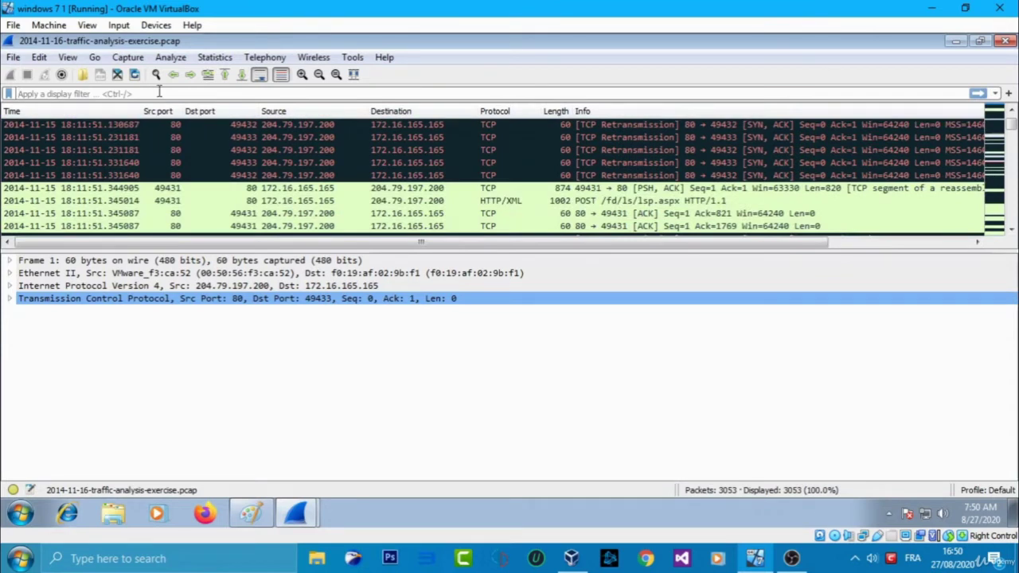
{"action": "type", "text": "htt"}
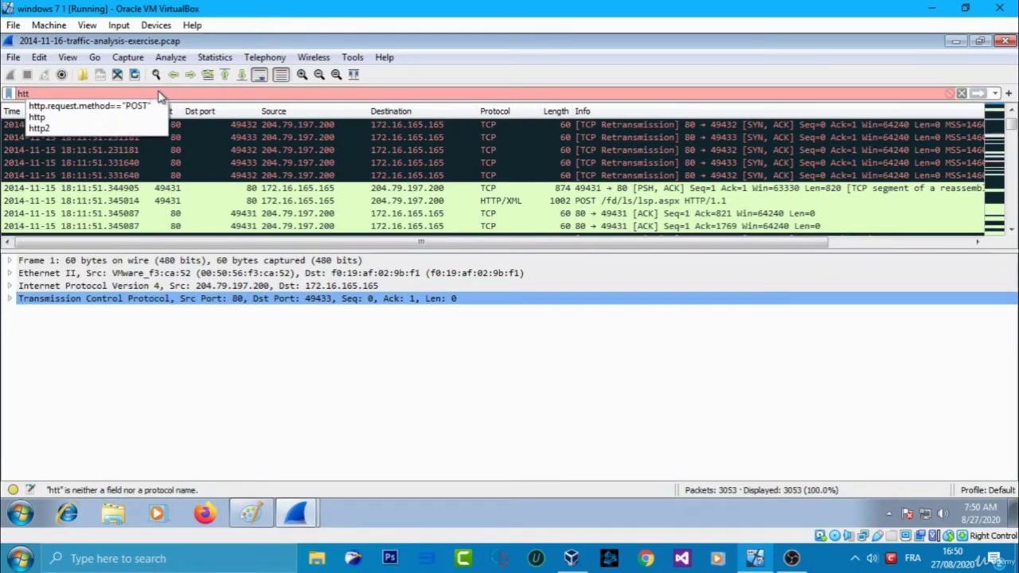
{"action": "key", "text": "Down"}
{"action": "key", "text": "Return"}
{"action": "key", "text": "BackSpace"}
{"action": "key", "text": "BackSpace"}
{"action": "key", "text": "BackSpace"}
{"action": "key", "text": "BackSpace"}
{"action": "key", "text": "BackSpace"}
{"action": "key", "text": "BackSpace"}
{"action": "key", "text": "BackSpace"}
{"action": "key", "text": "BackSpace"}
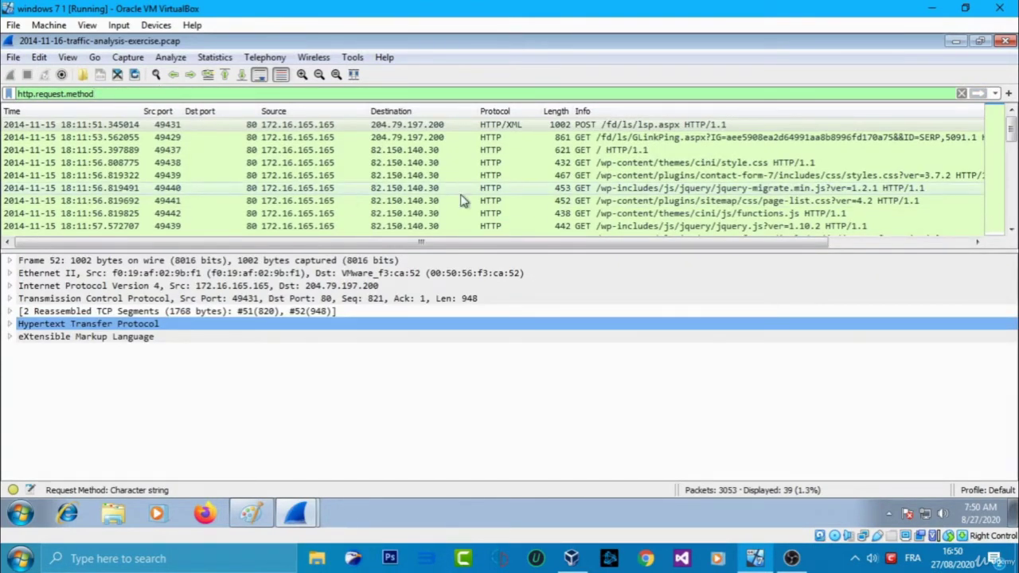
{"action": "scroll", "coordinate": [464, 200], "scroll_direction": "down", "scroll_amount": 2}
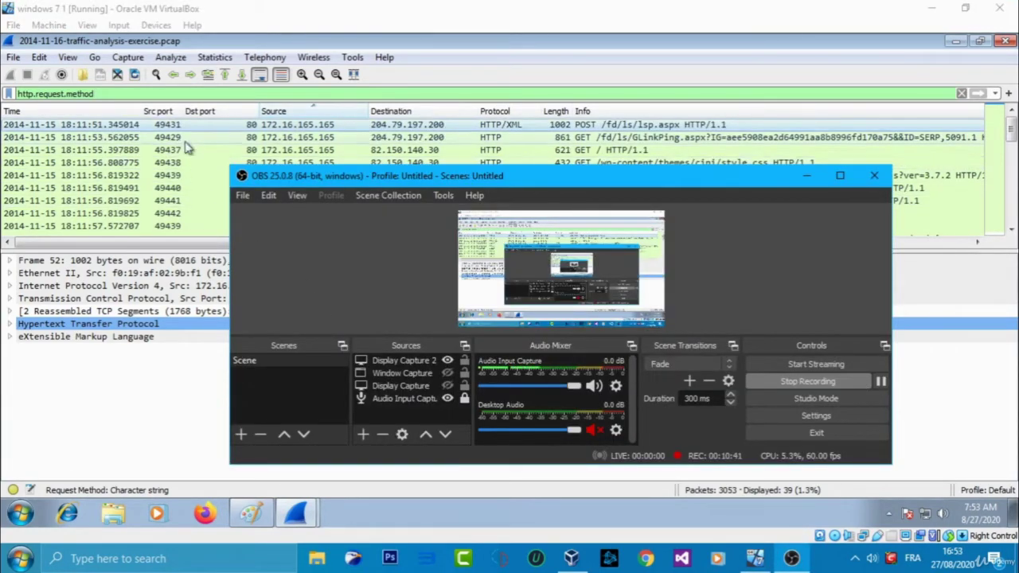
Minimise the OBS window, then open Wireshark's column preferences and add a new column.
{"action": "left_click", "coordinate": [265, 152]}
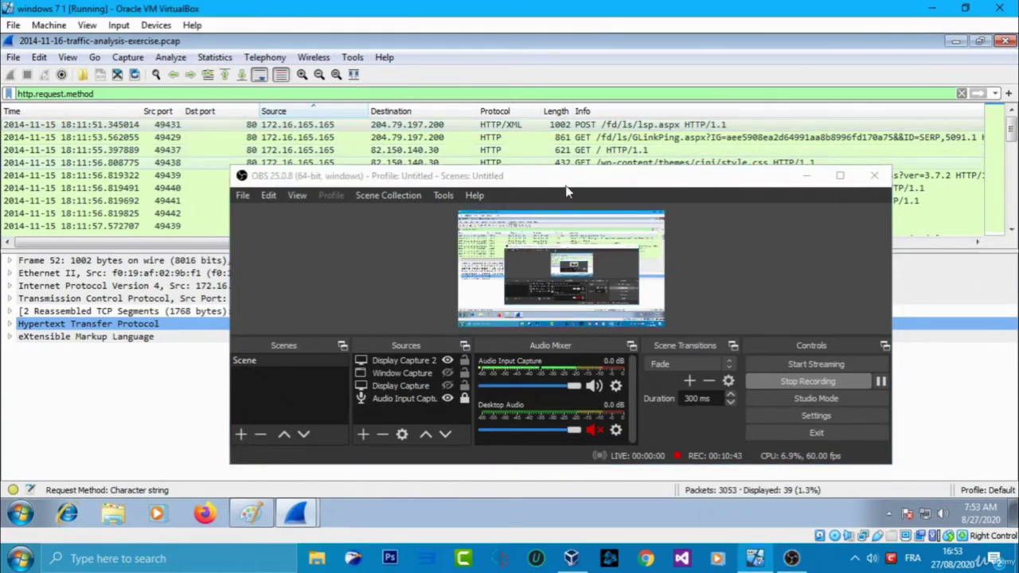
{"action": "left_click", "coordinate": [809, 176]}
{"action": "right_click", "coordinate": [203, 118]}
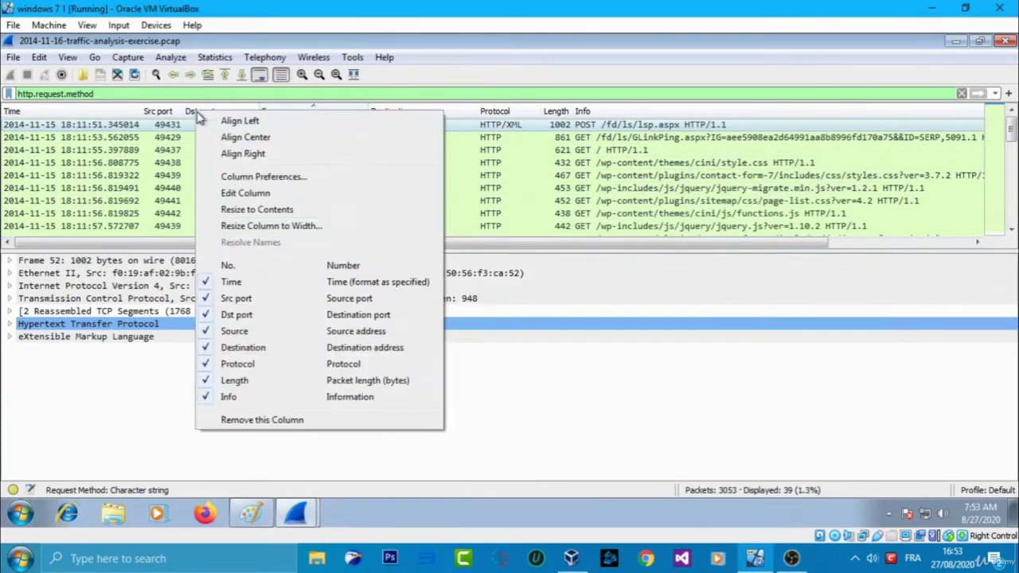
{"action": "left_click", "coordinate": [268, 182]}
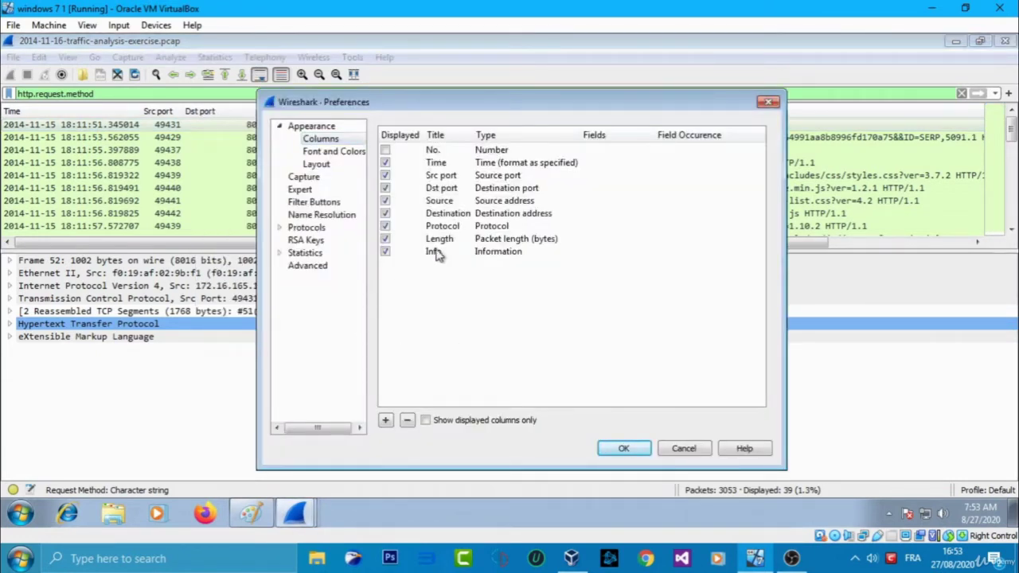
{"action": "left_click", "coordinate": [385, 421]}
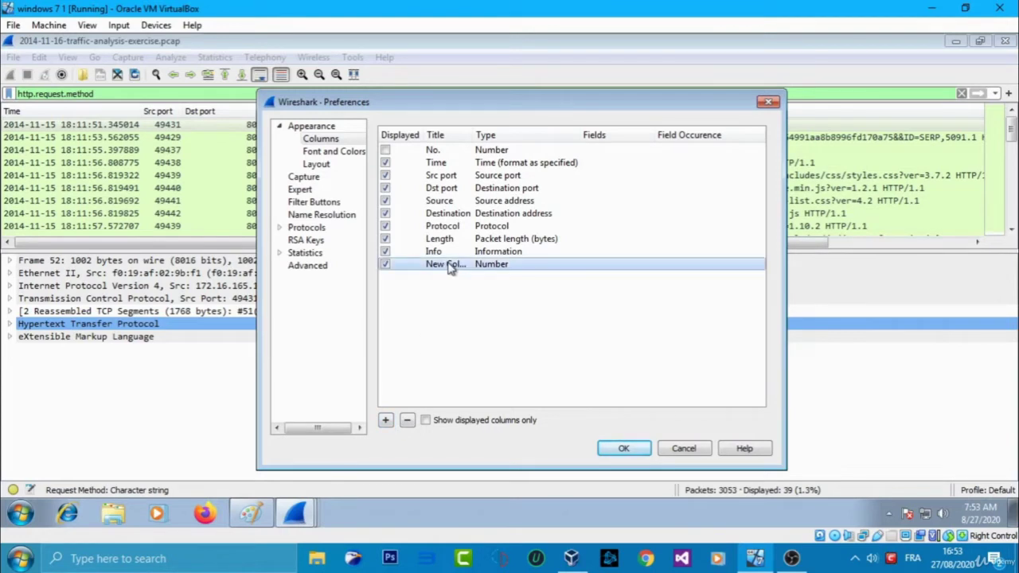
{"action": "right_click", "coordinate": [448, 265]}
{"action": "key", "text": "Escape"}
{"action": "double_click", "coordinate": [449, 264]}
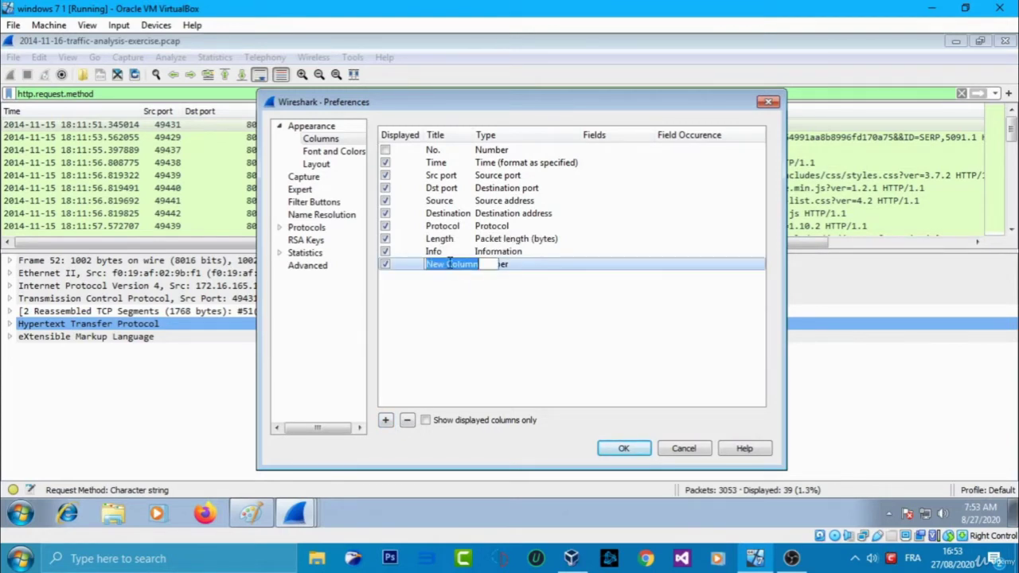
{"action": "left_click", "coordinate": [454, 336]}
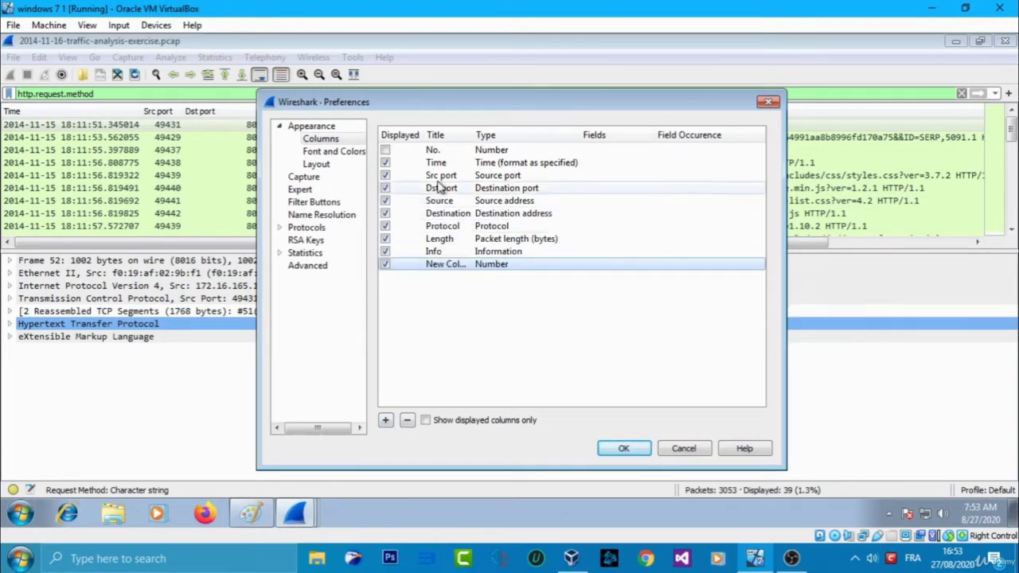
Remove the existing Src port and Dst port columns from the column preferences.
{"action": "left_click", "coordinate": [418, 176]}
{"action": "left_click", "coordinate": [408, 423]}
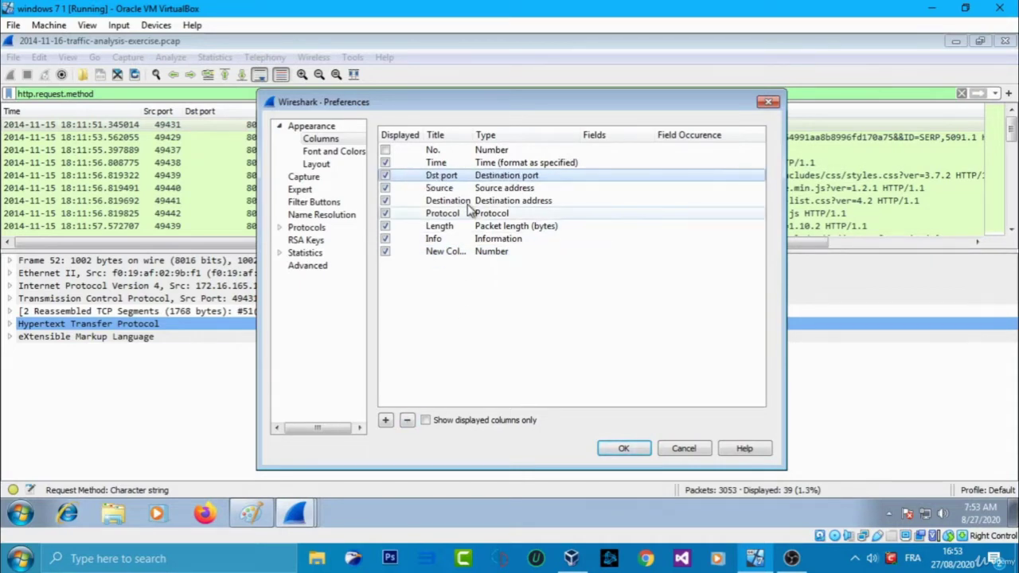
{"action": "left_click", "coordinate": [408, 422]}
Title the new column "dst port" and set its type to Destination port.
{"action": "double_click", "coordinate": [453, 239]}
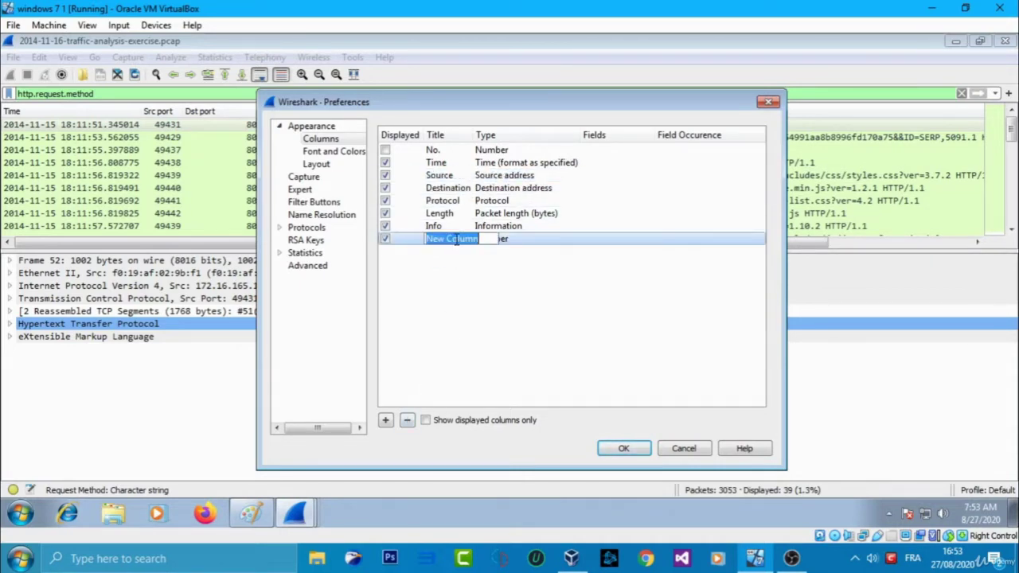
{"action": "type", "text": "dst port"}
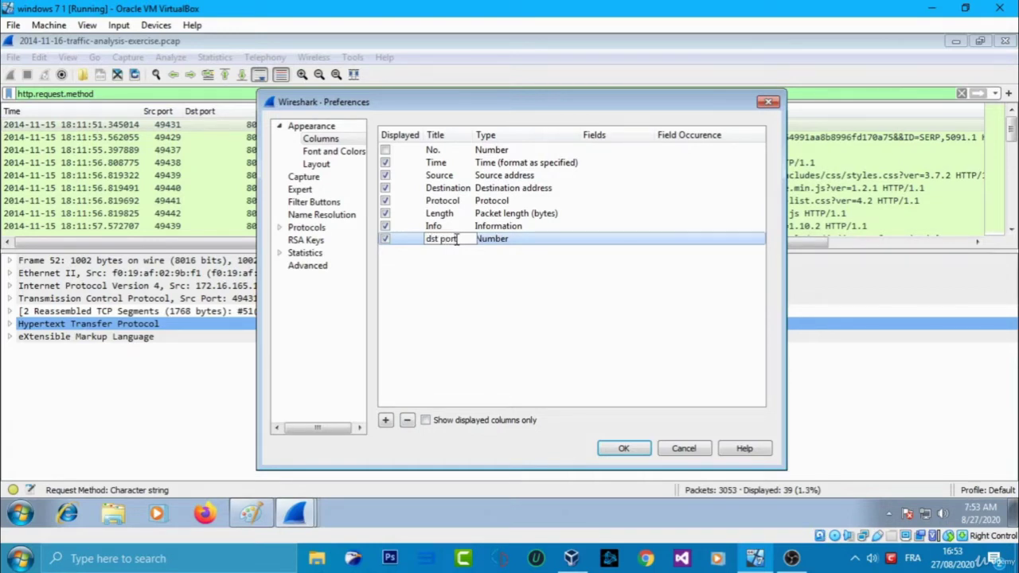
{"action": "double_click", "coordinate": [520, 241]}
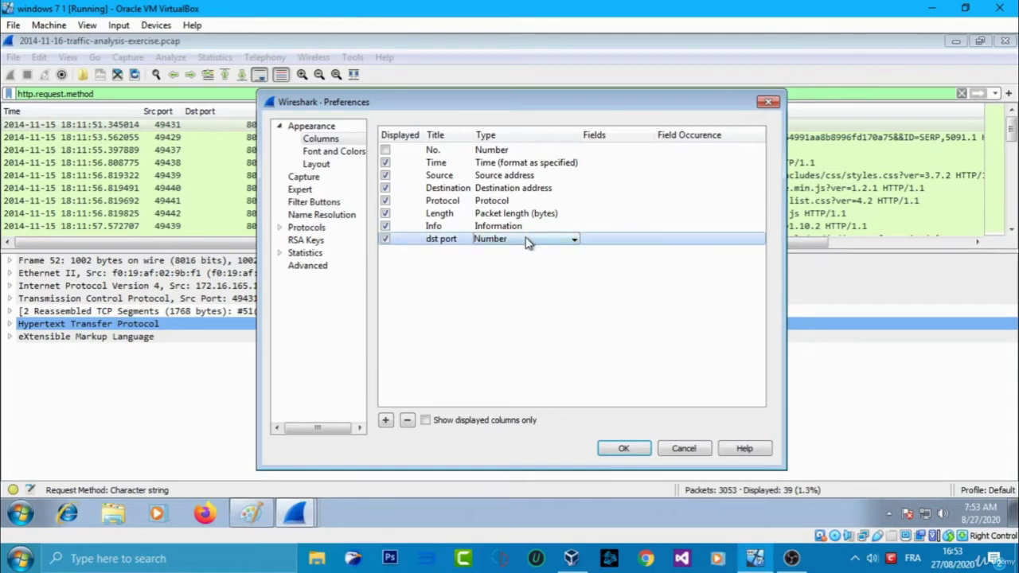
{"action": "left_click", "coordinate": [525, 240]}
{"action": "scroll", "coordinate": [516, 332], "scroll_direction": "down", "scroll_amount": 2}
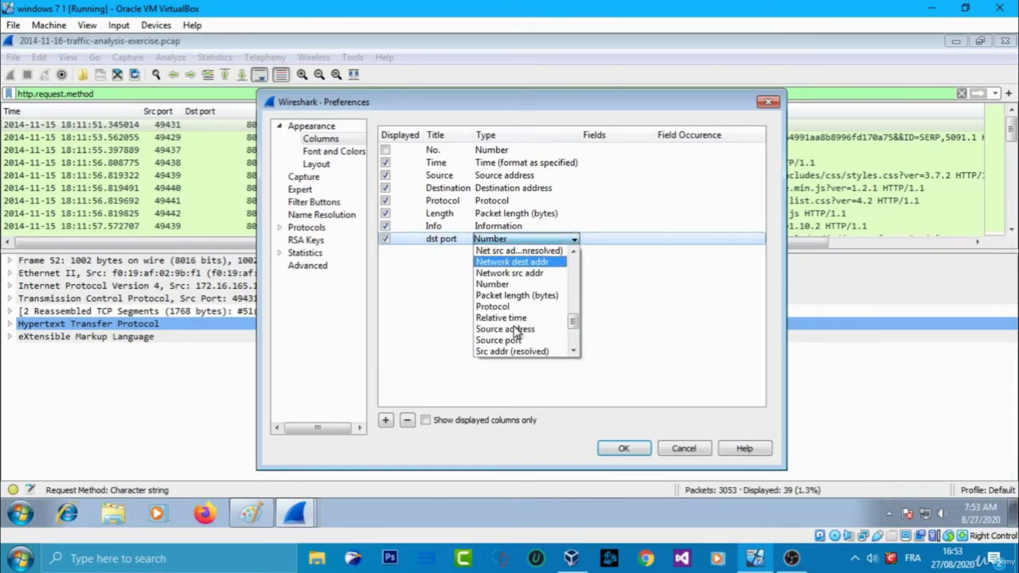
{"action": "scroll", "coordinate": [519, 333], "scroll_direction": "down", "scroll_amount": 3}
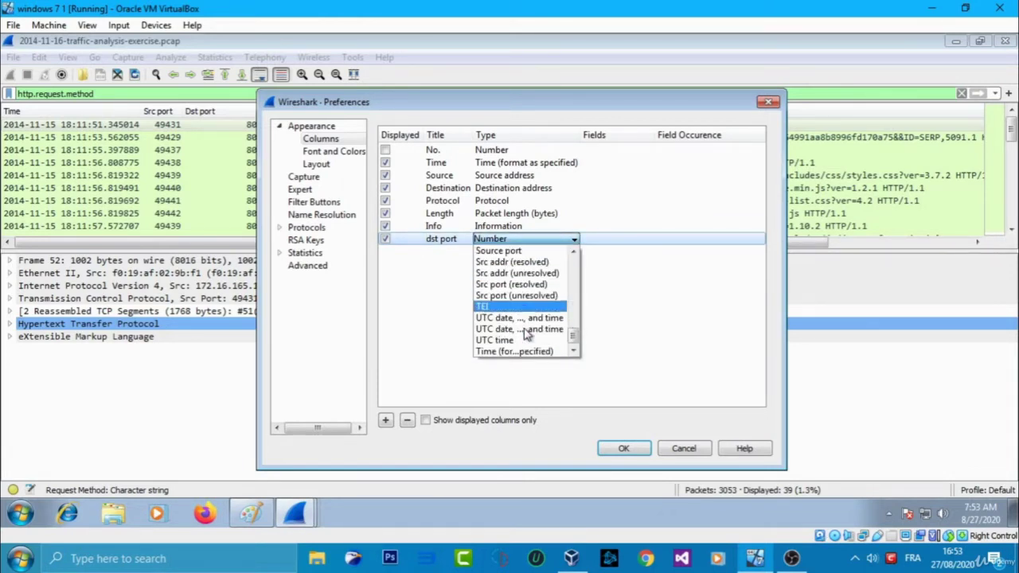
{"action": "scroll", "coordinate": [525, 334], "scroll_direction": "up", "scroll_amount": 12}
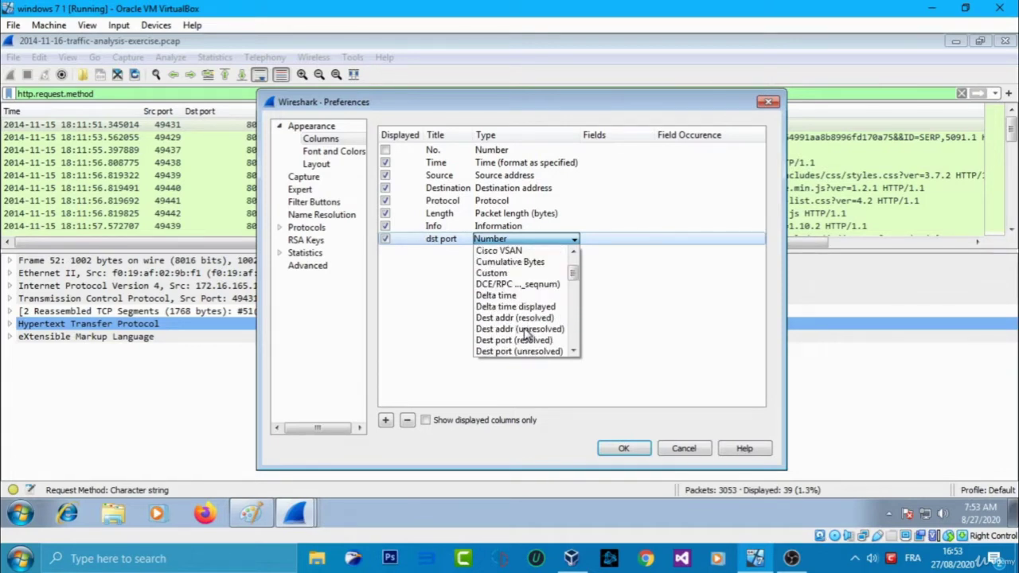
{"action": "scroll", "coordinate": [525, 334], "scroll_direction": "down", "scroll_amount": 2}
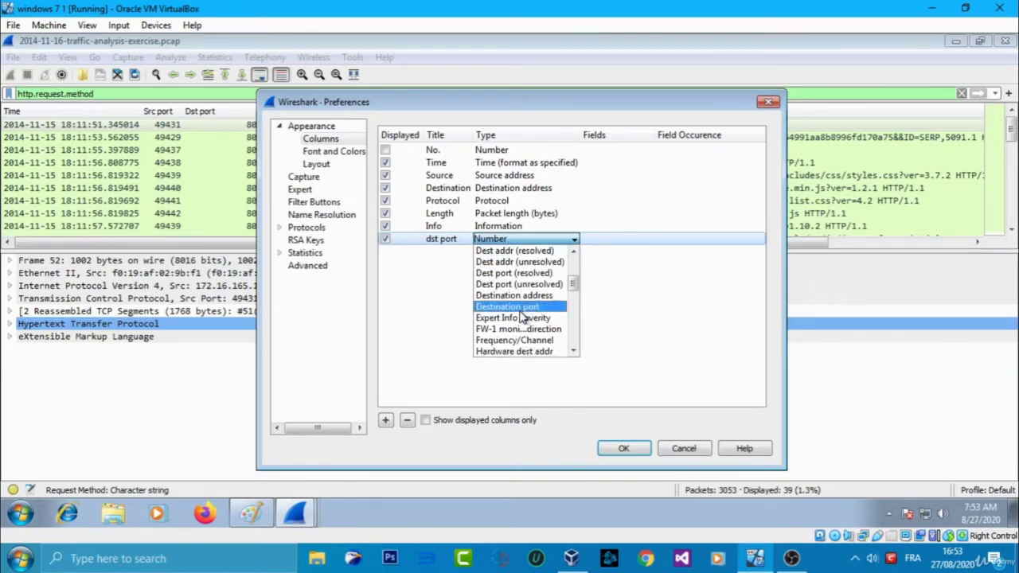
{"action": "left_click", "coordinate": [521, 307]}
Add another column titled "src port", removing the surplus new column.
{"action": "left_click", "coordinate": [385, 419]}
{"action": "left_click", "coordinate": [385, 419]}
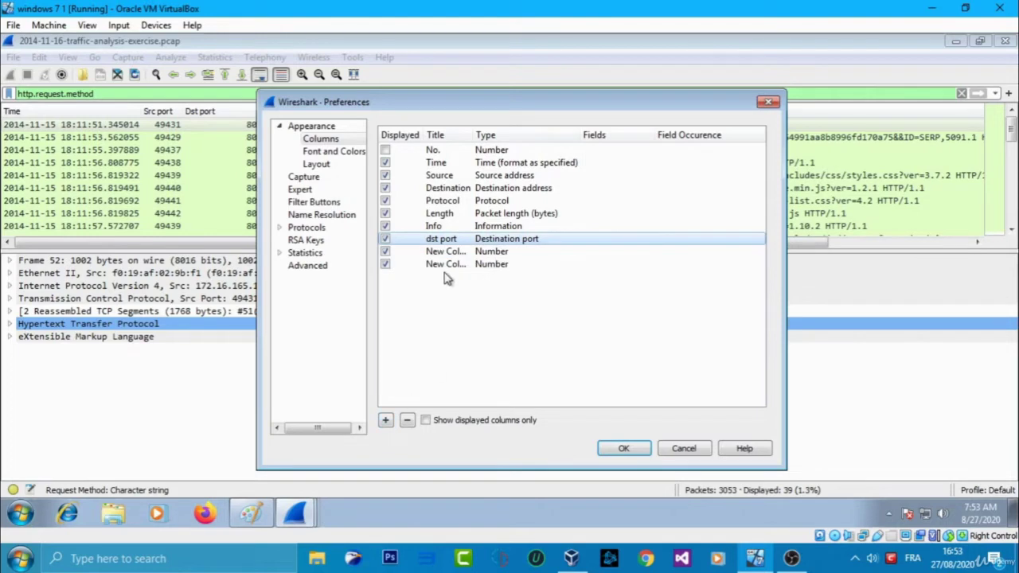
{"action": "left_click", "coordinate": [439, 265]}
{"action": "left_click", "coordinate": [406, 420]}
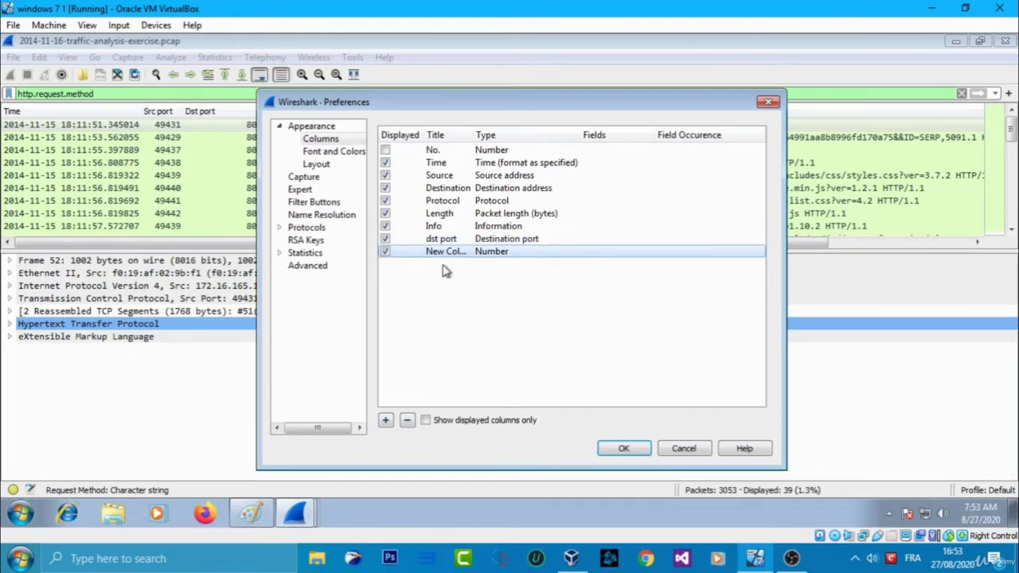
{"action": "double_click", "coordinate": [442, 250]}
{"action": "type", "text": "qs"}
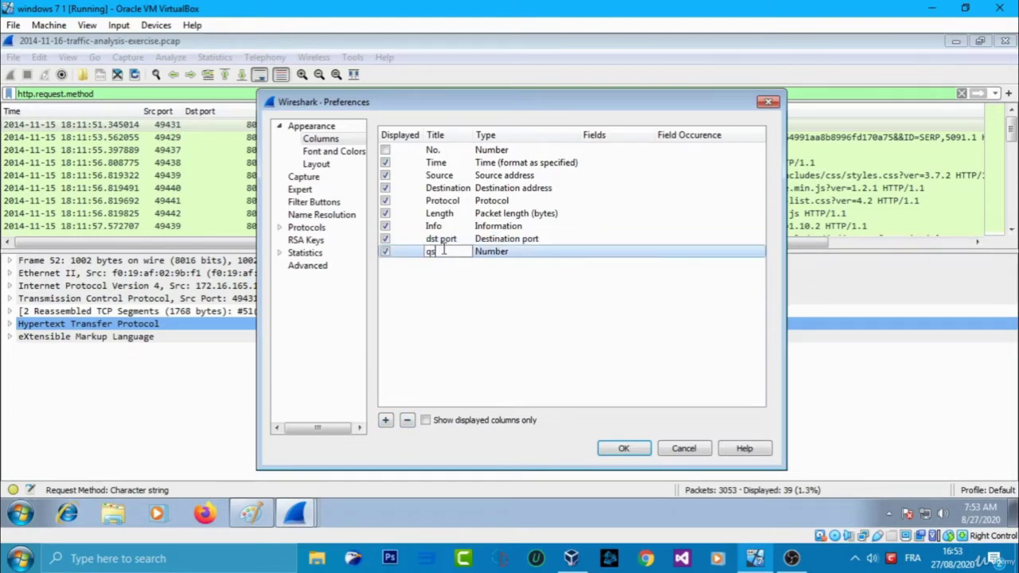
{"action": "type", "text": "c port"}
{"action": "key", "text": "Return"}
Set the src port column's type to Source port.
{"action": "double_click", "coordinate": [492, 252]}
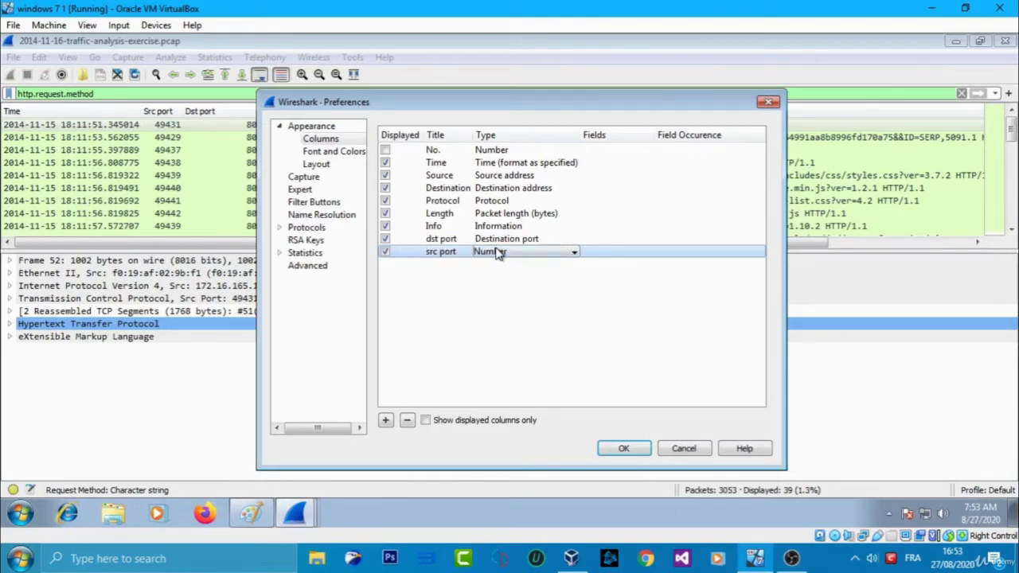
{"action": "left_click", "coordinate": [499, 253]}
{"action": "scroll", "coordinate": [509, 314], "scroll_direction": "down", "scroll_amount": 4}
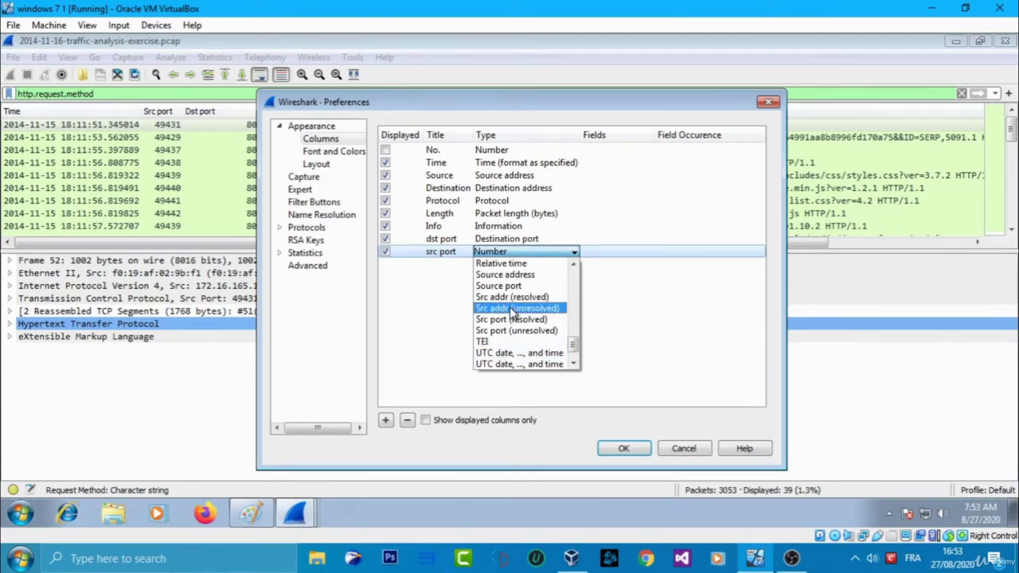
{"action": "scroll", "coordinate": [512, 306], "scroll_direction": "down", "scroll_amount": 1}
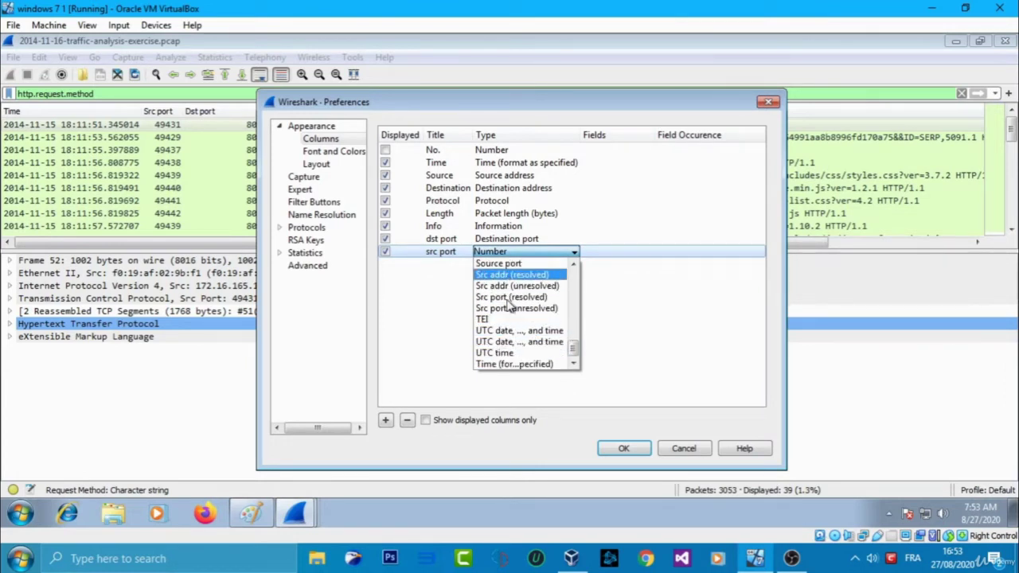
{"action": "scroll", "coordinate": [509, 307], "scroll_direction": "up", "scroll_amount": 2}
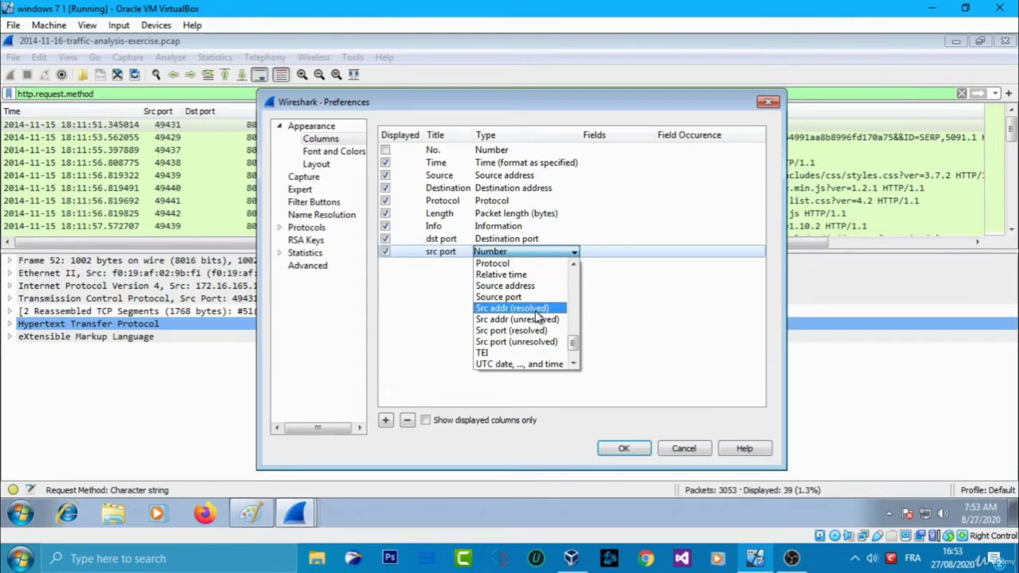
{"action": "left_click", "coordinate": [512, 308]}
{"action": "left_click", "coordinate": [518, 254]}
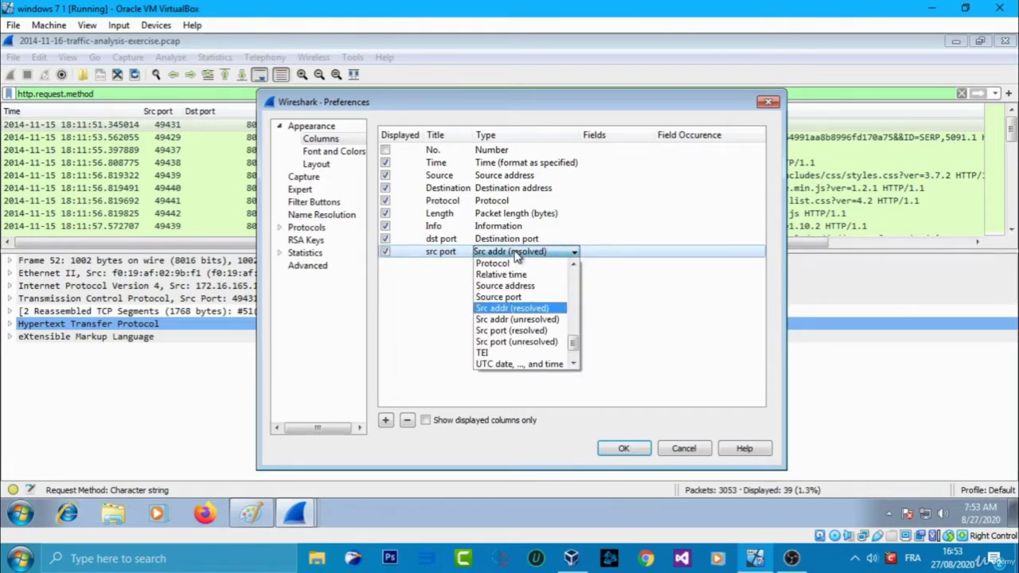
{"action": "left_click", "coordinate": [535, 331]}
{"action": "left_click", "coordinate": [533, 253]}
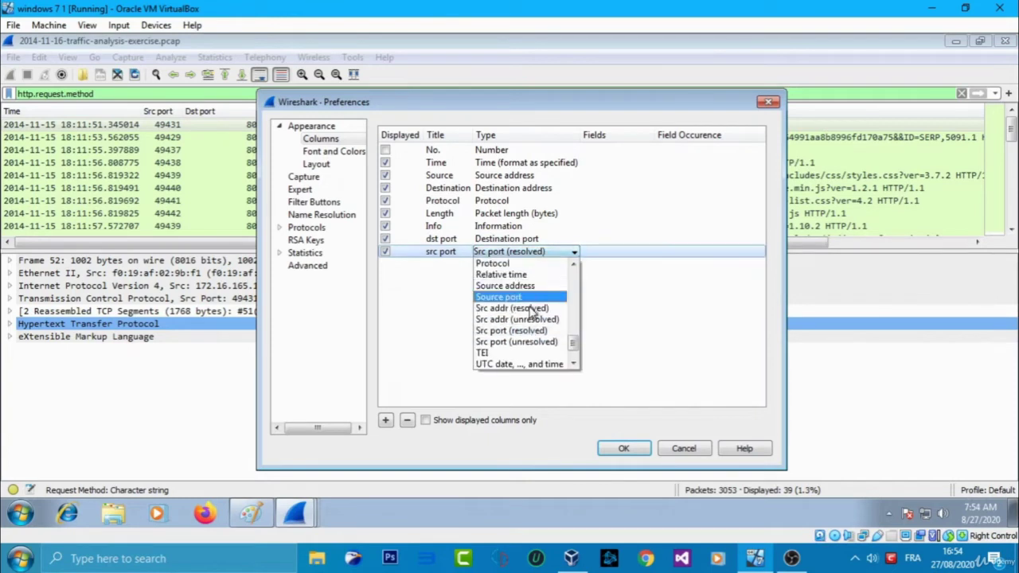
{"action": "scroll", "coordinate": [533, 302], "scroll_direction": "up", "scroll_amount": 4}
{"action": "scroll", "coordinate": [529, 314], "scroll_direction": "down", "scroll_amount": 2}
{"action": "scroll", "coordinate": [530, 315], "scroll_direction": "down", "scroll_amount": 1}
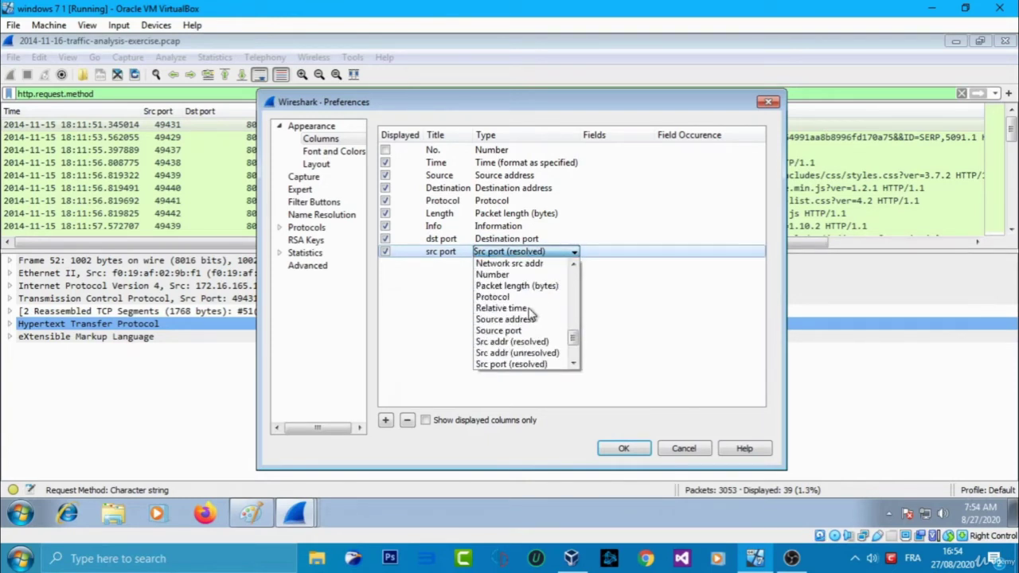
{"action": "left_click", "coordinate": [518, 331]}
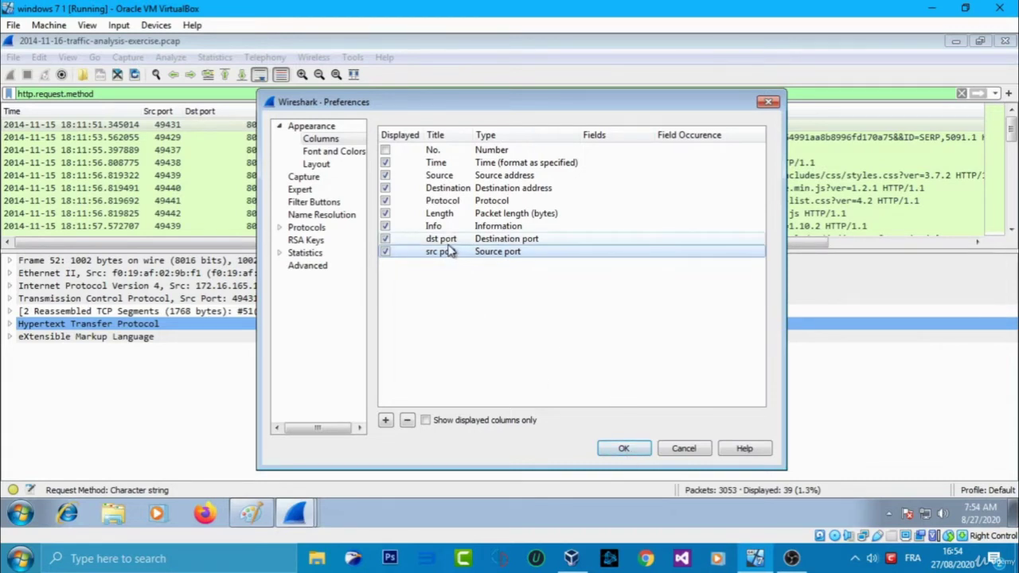
Reorder the columns with src port after Time, Destination before Source and Length before Protocol, then apply the preferences, dismissing the cleanup pop-up.
{"action": "mouse_move", "coordinate": [441, 239]}
{"action": "left_mouse_down"}
{"action": "mouse_move", "coordinate": [454, 171]}
{"action": "mouse_move", "coordinate": [457, 239]}
{"action": "left_mouse_up"}
{"action": "left_click_drag", "start_coordinate": [460, 195], "coordinate": [461, 190]}
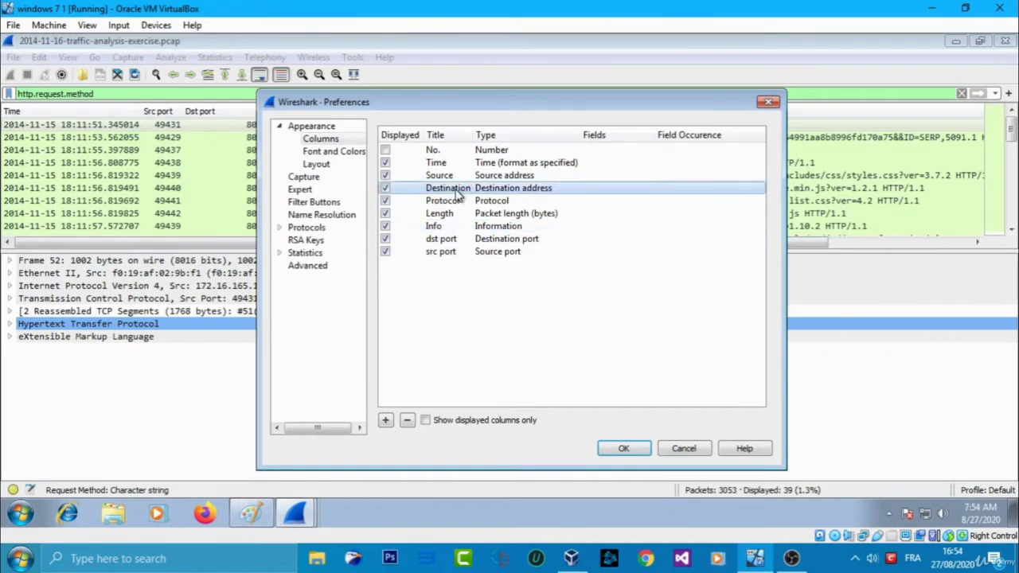
{"action": "double_click", "coordinate": [447, 240]}
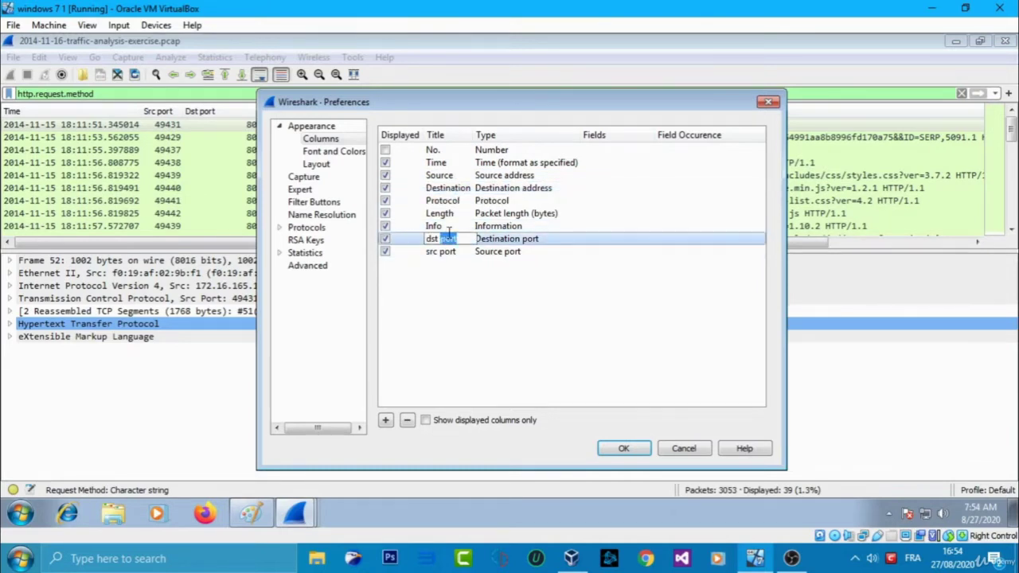
{"action": "key", "text": "Return"}
{"action": "left_click_drag", "start_coordinate": [447, 215], "coordinate": [448, 197]}
{"action": "left_click_drag", "start_coordinate": [446, 188], "coordinate": [445, 176]}
{"action": "left_click_drag", "start_coordinate": [437, 258], "coordinate": [448, 174]}
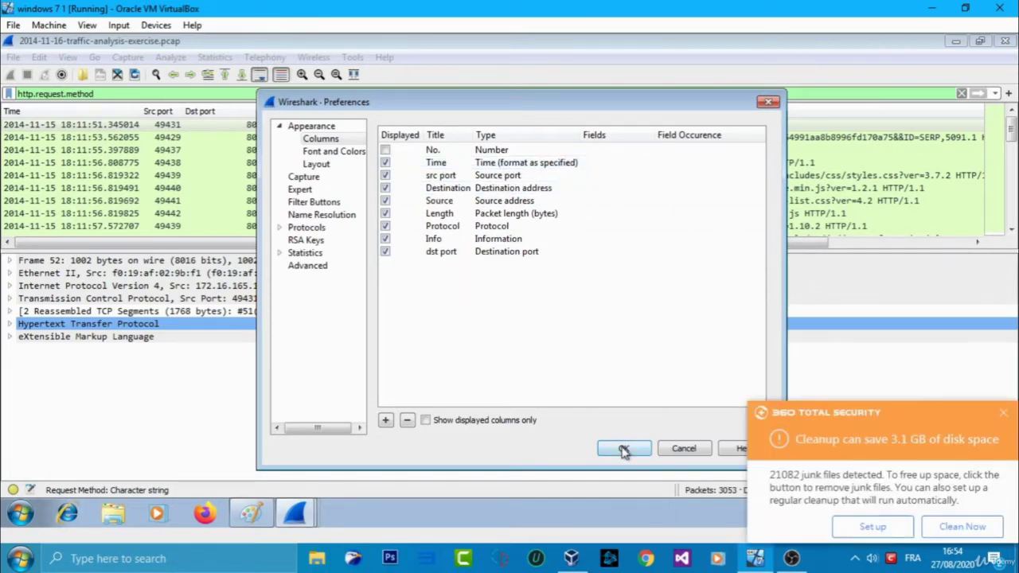
{"action": "left_click", "coordinate": [1005, 412]}
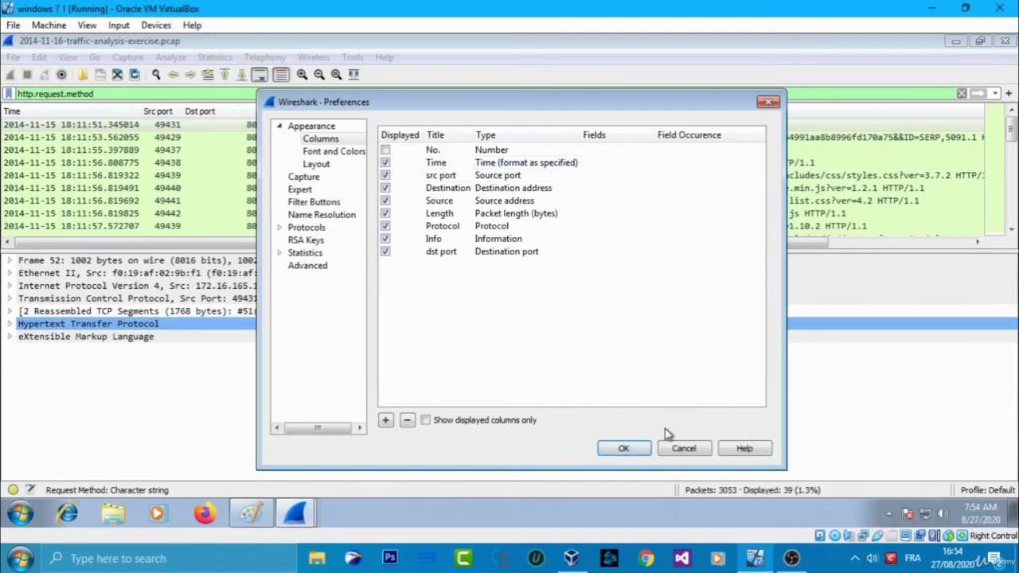
{"action": "key", "text": "Return"}
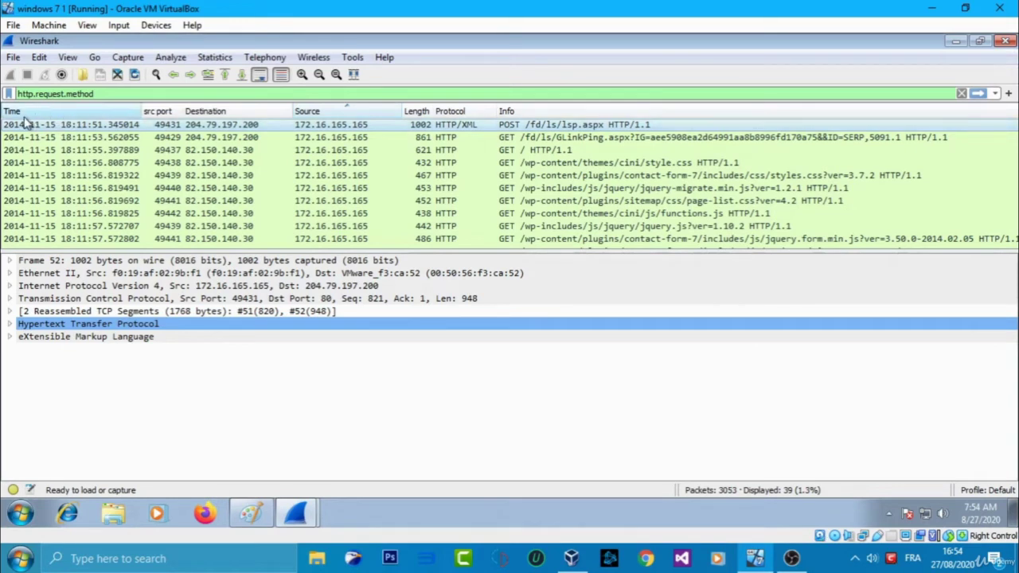
Set the packet list's time display format to Date and Time of Day.
{"action": "right_click", "coordinate": [87, 117]}
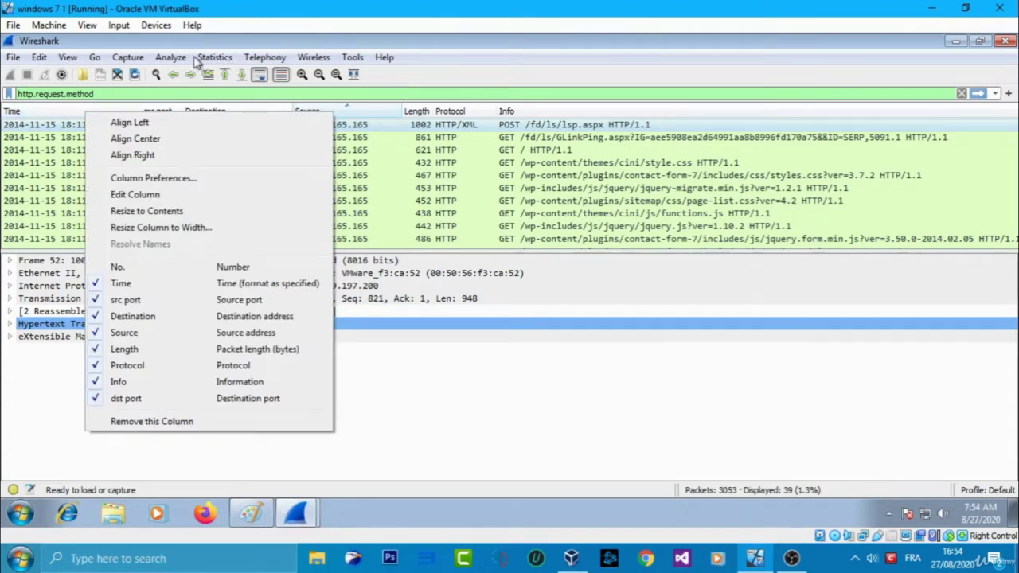
{"action": "left_click", "coordinate": [67, 58]}
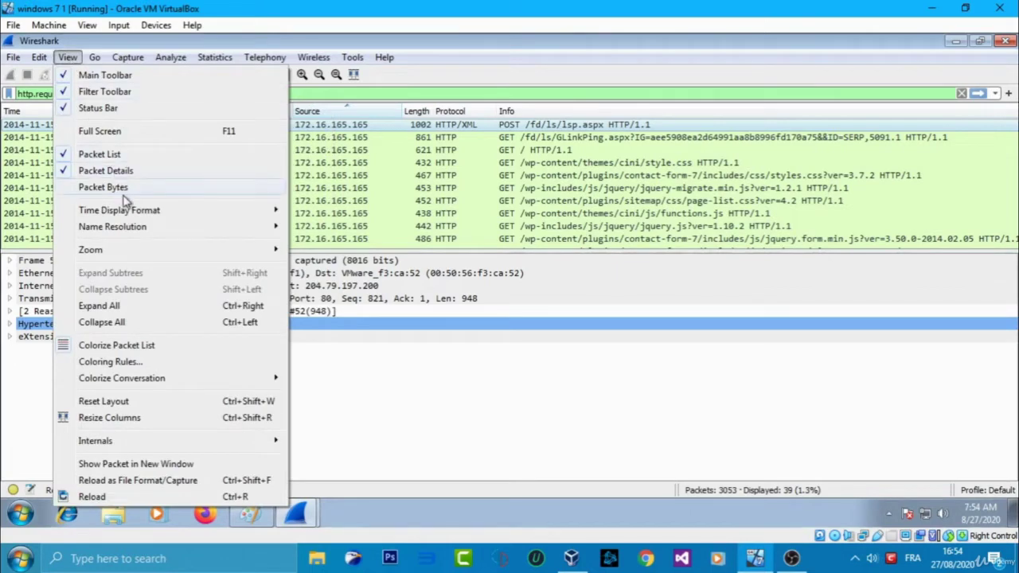
{"action": "mouse_move", "coordinate": [155, 213]}
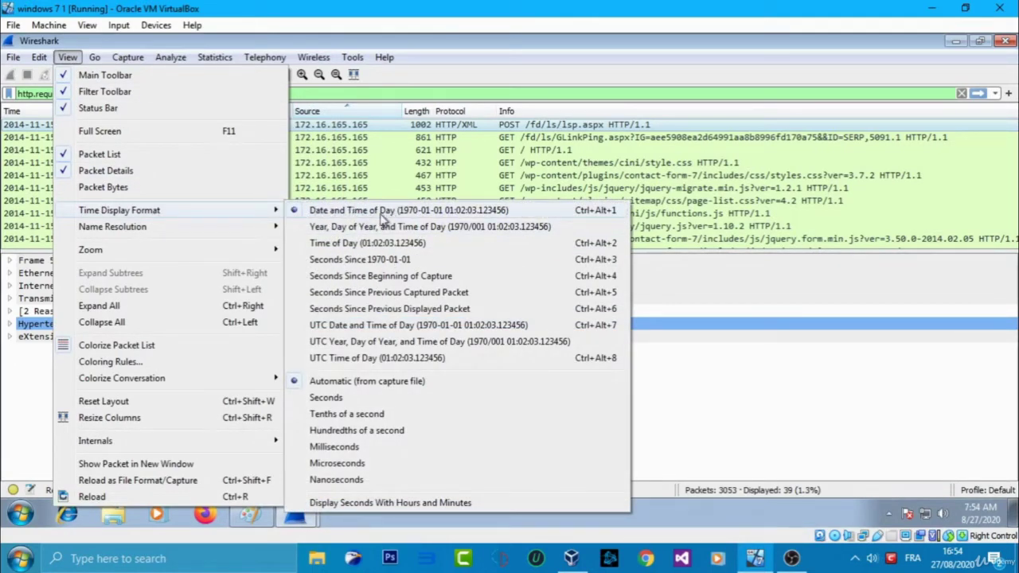
{"action": "left_click", "coordinate": [446, 211]}
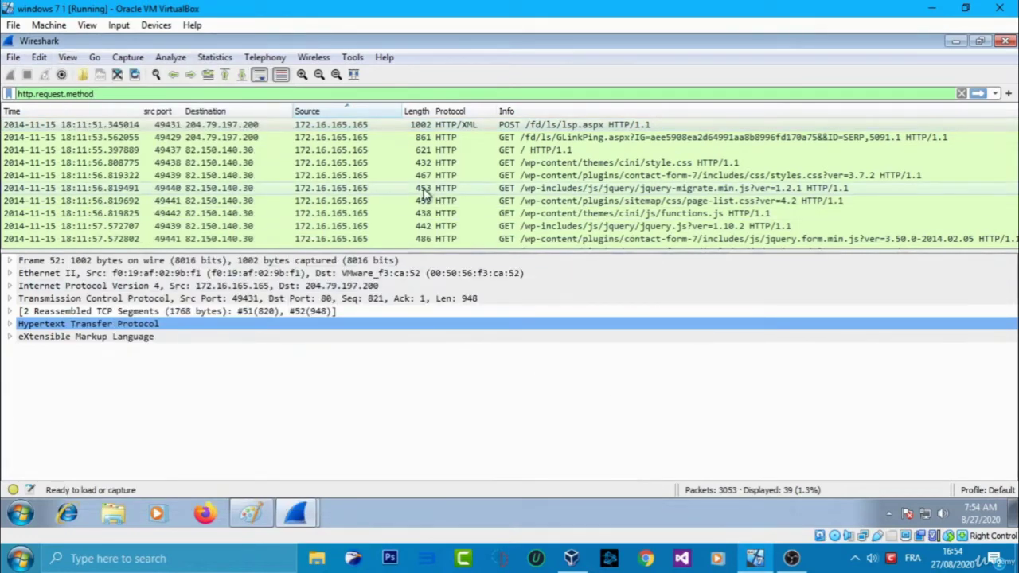
Look through the filtered requests and move the Source column in front of the Destination column.
{"action": "left_click", "coordinate": [523, 139]}
{"action": "scroll", "coordinate": [412, 205], "scroll_direction": "down", "scroll_amount": 4}
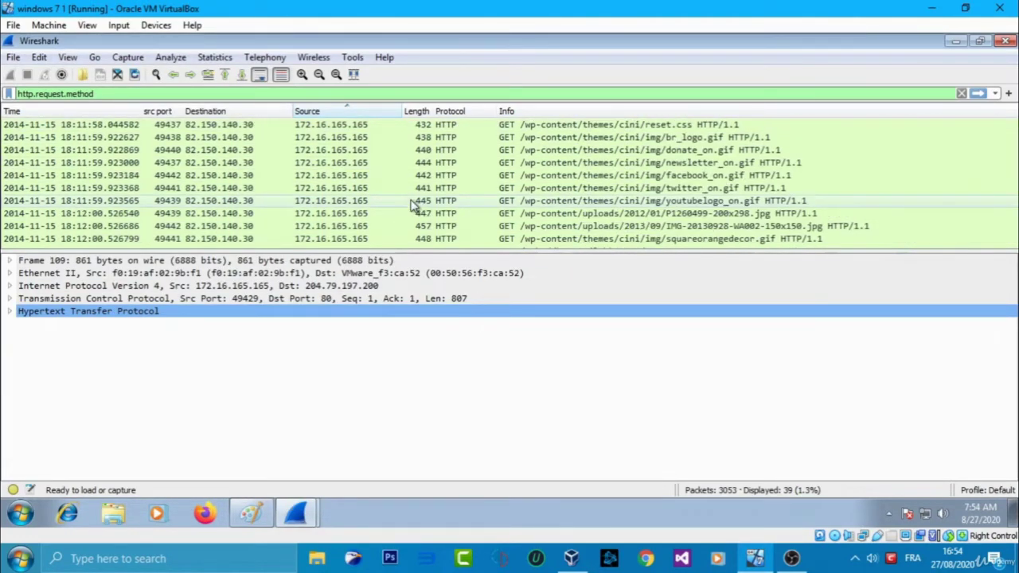
{"action": "scroll", "coordinate": [411, 205], "scroll_direction": "down", "scroll_amount": 3}
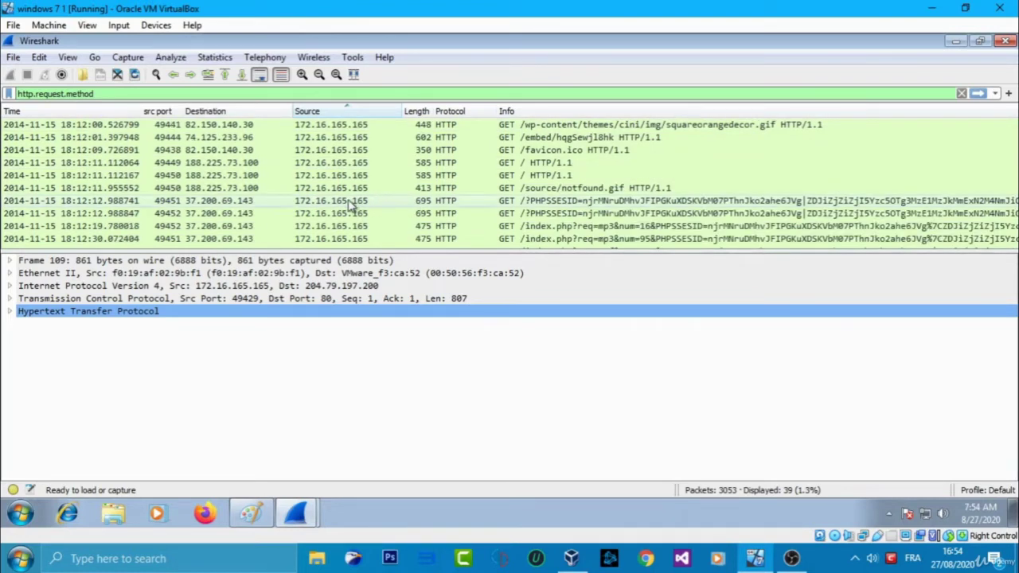
{"action": "left_click_drag", "start_coordinate": [318, 116], "coordinate": [236, 115]}
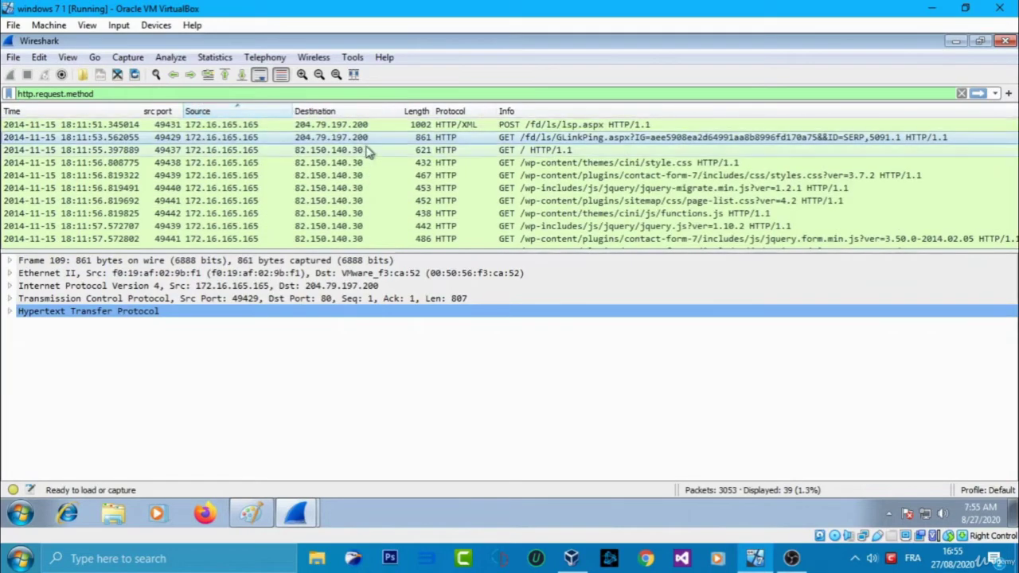
Examine the filtered GET requests, including the PHPSSESID and index.php?req=swf requests sent to 37.200.69.143.
{"action": "left_click", "coordinate": [459, 191]}
{"action": "scroll", "coordinate": [464, 201], "scroll_direction": "down", "scroll_amount": 5}
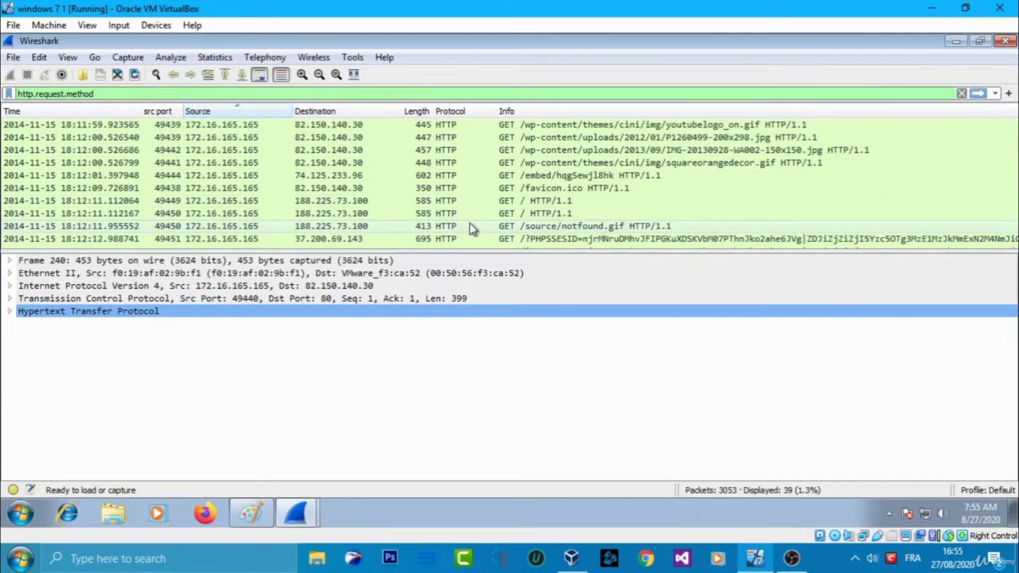
{"action": "left_click", "coordinate": [489, 217]}
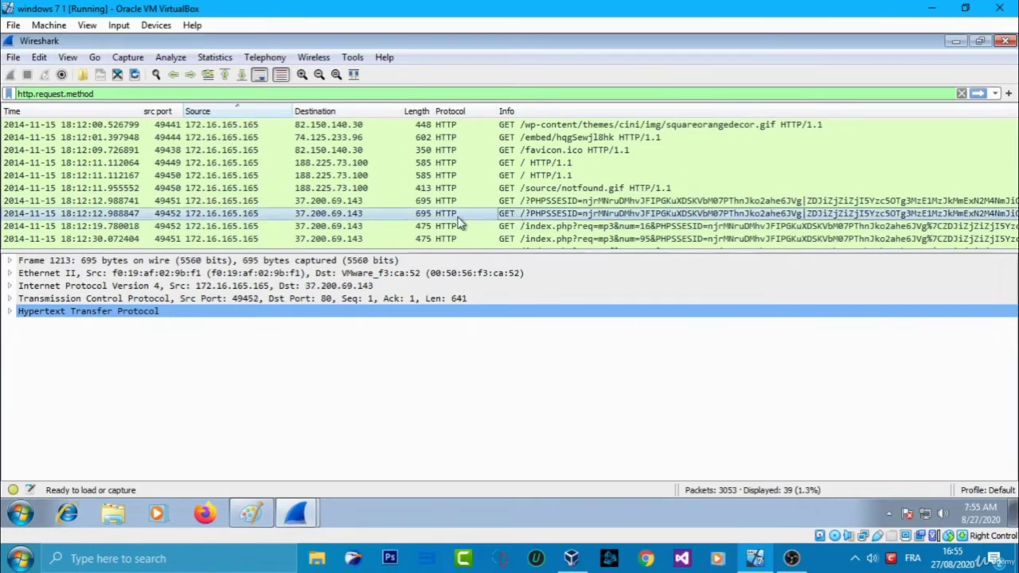
{"action": "scroll", "coordinate": [460, 225], "scroll_direction": "down", "scroll_amount": 1}
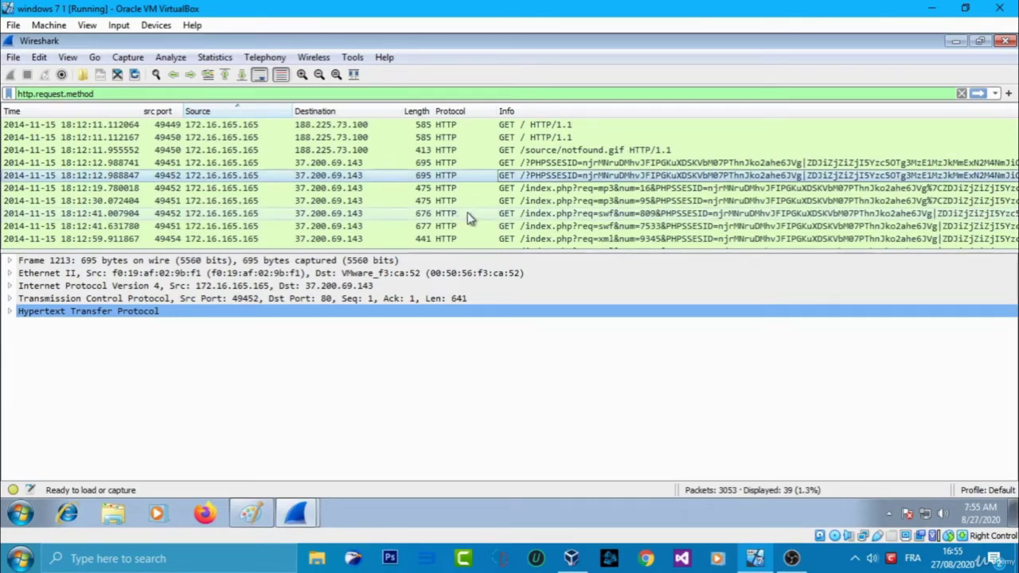
{"action": "left_click", "coordinate": [614, 228]}
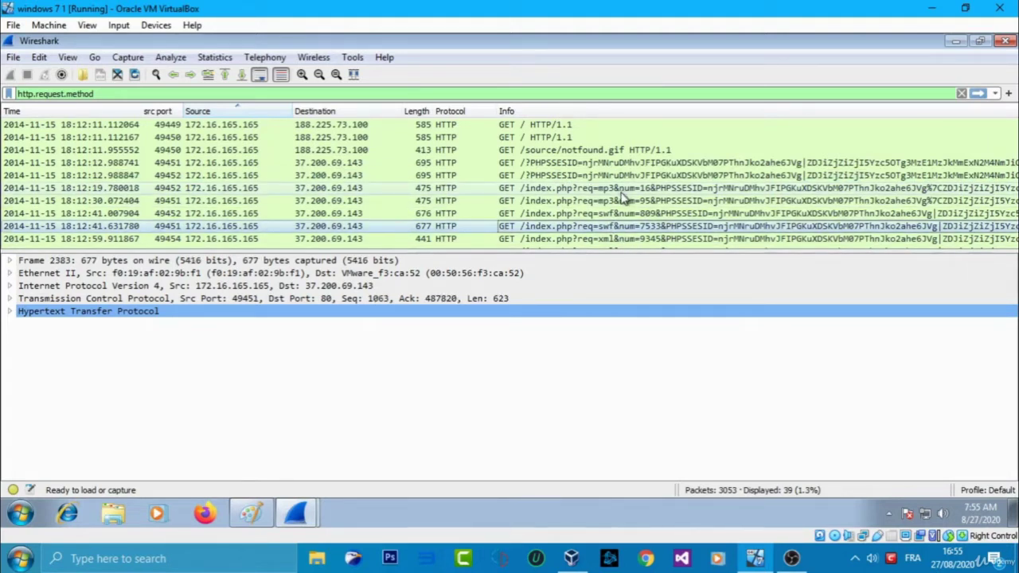
Look through the index.php mp3 and jar requests sent to 37.200.69.143.
{"action": "left_click", "coordinate": [621, 191]}
{"action": "scroll", "coordinate": [617, 231], "scroll_direction": "down", "scroll_amount": 1}
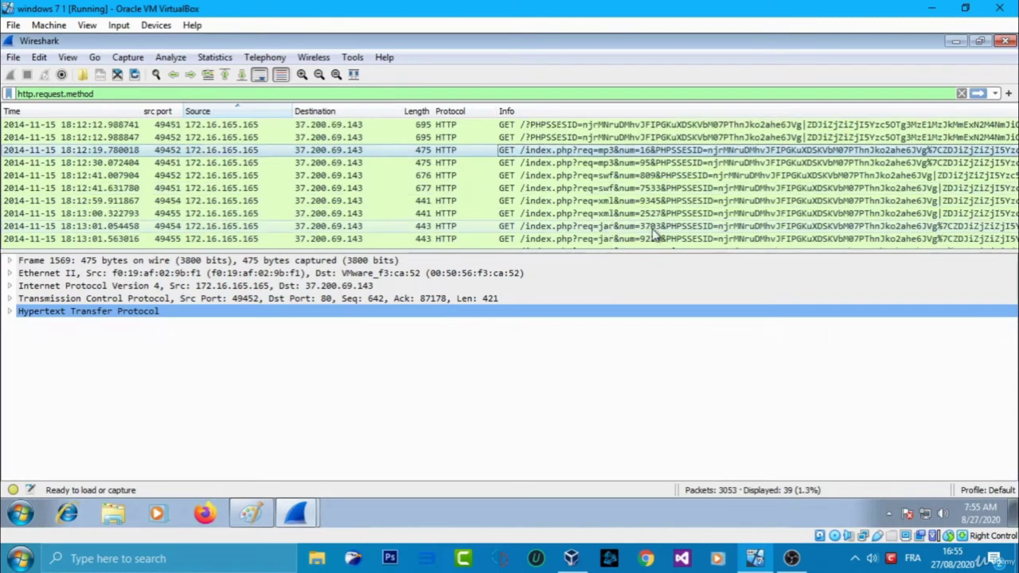
{"action": "left_click", "coordinate": [621, 231]}
{"action": "scroll", "coordinate": [573, 211], "scroll_direction": "up", "scroll_amount": 1}
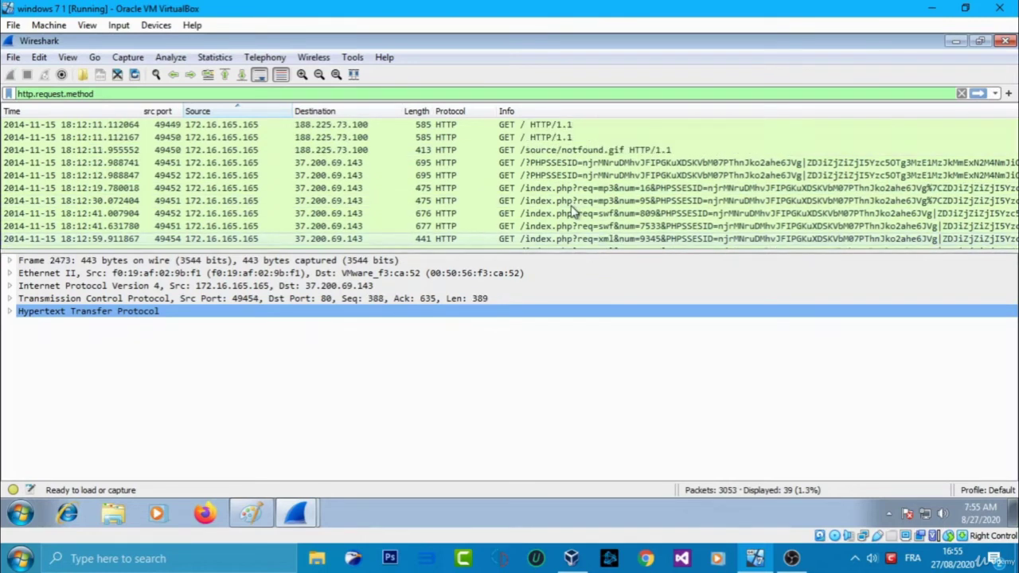
Examine the Hypertext Transfer Protocol details of the first PHPSSESID request, including its GET line, expert info, request URI and headers.
{"action": "left_click", "coordinate": [585, 164]}
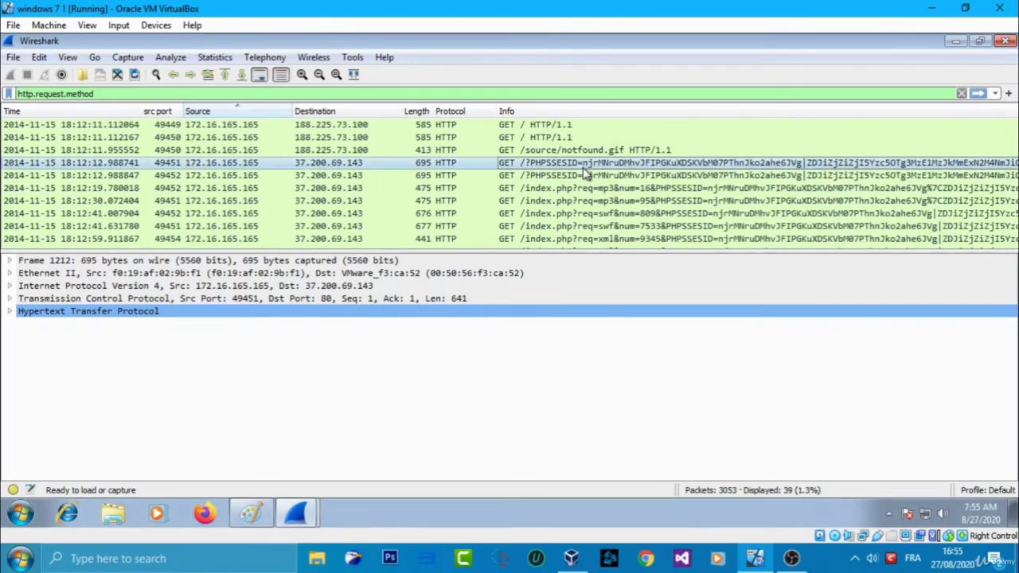
{"action": "left_click", "coordinate": [10, 312]}
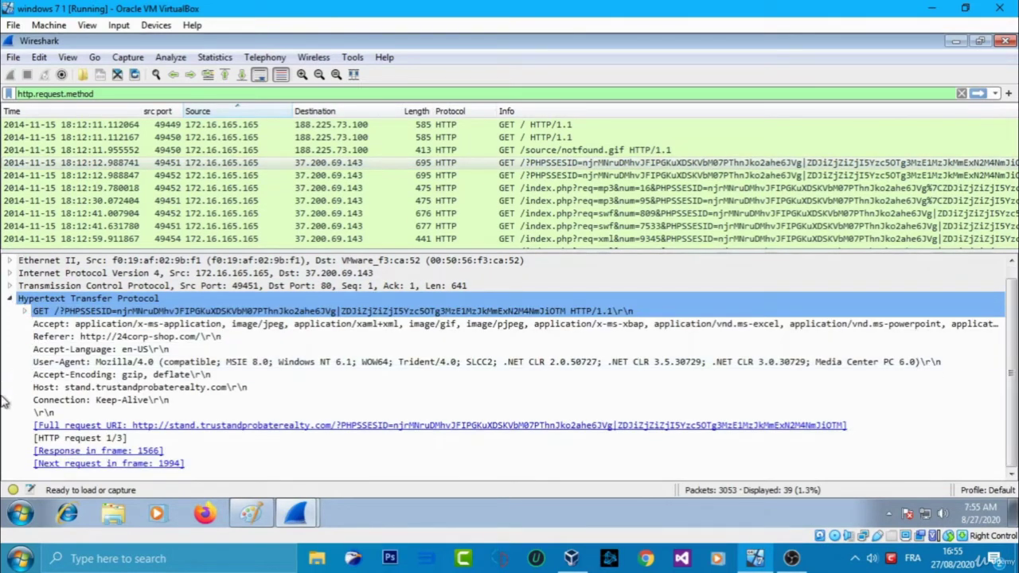
{"action": "left_click", "coordinate": [24, 312]}
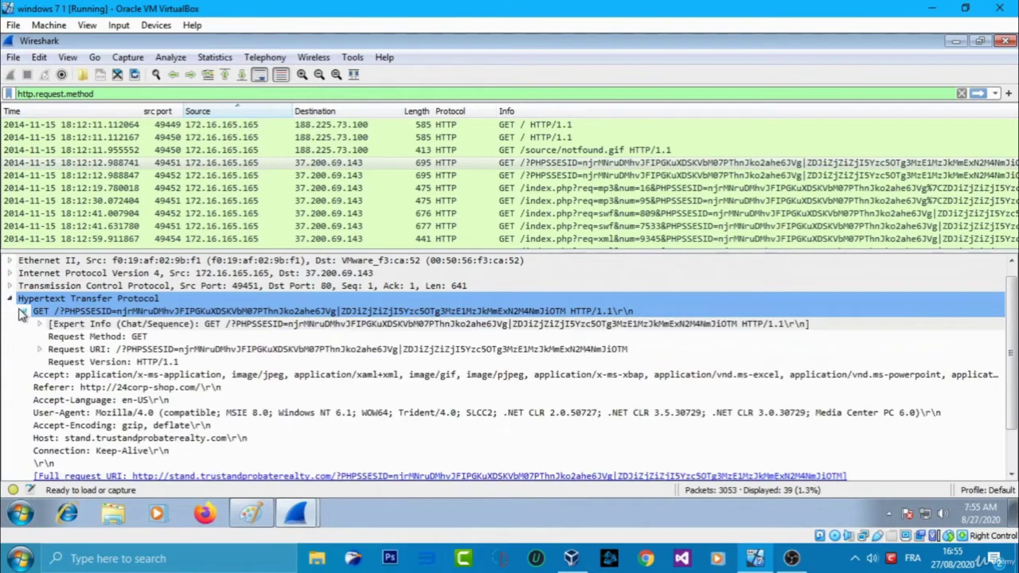
{"action": "left_click", "coordinate": [39, 350]}
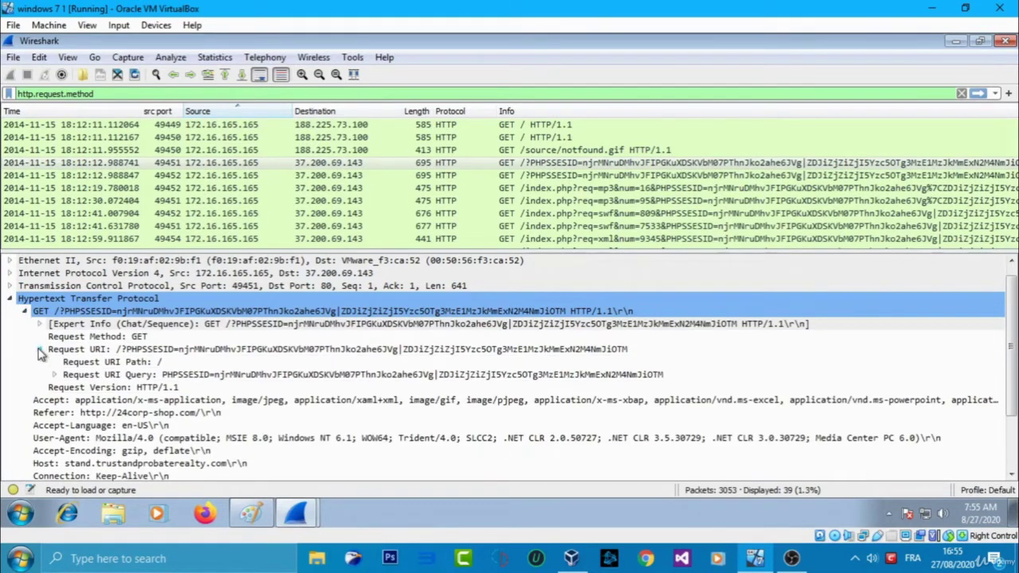
{"action": "left_click", "coordinate": [39, 324]}
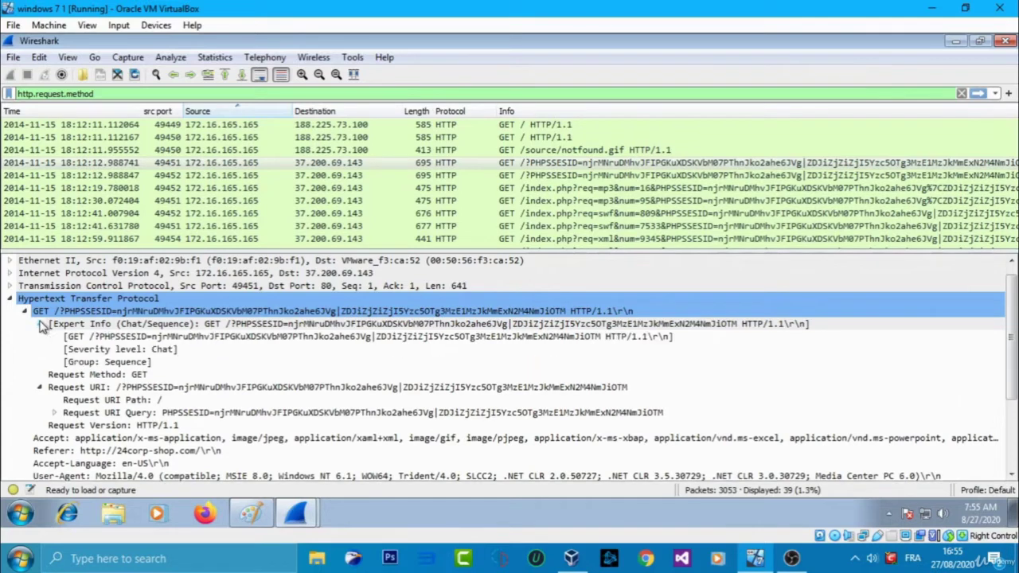
{"action": "left_click", "coordinate": [39, 324]}
{"action": "left_click", "coordinate": [39, 350]}
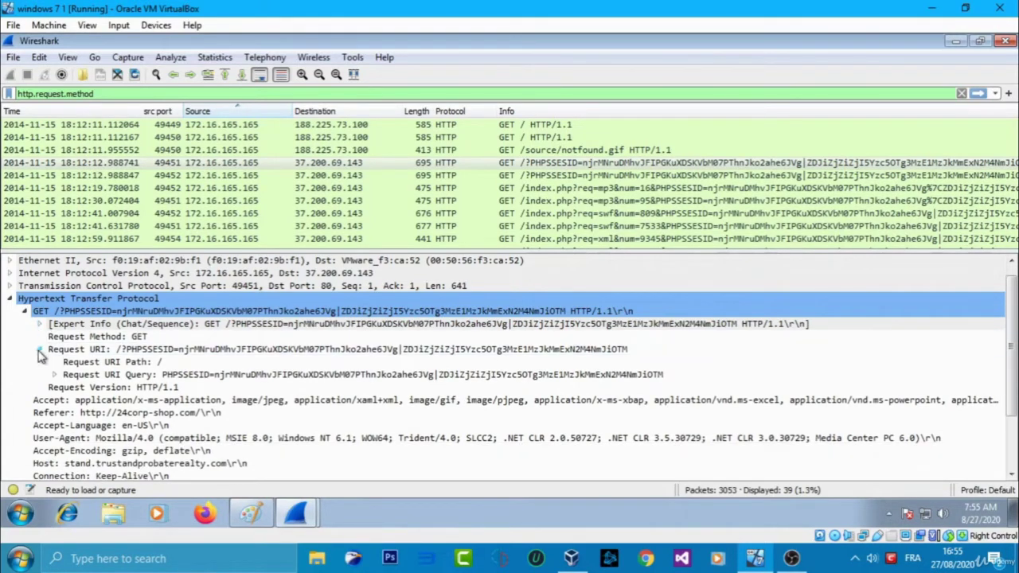
{"action": "scroll", "coordinate": [12, 388], "scroll_direction": "down", "scroll_amount": 2}
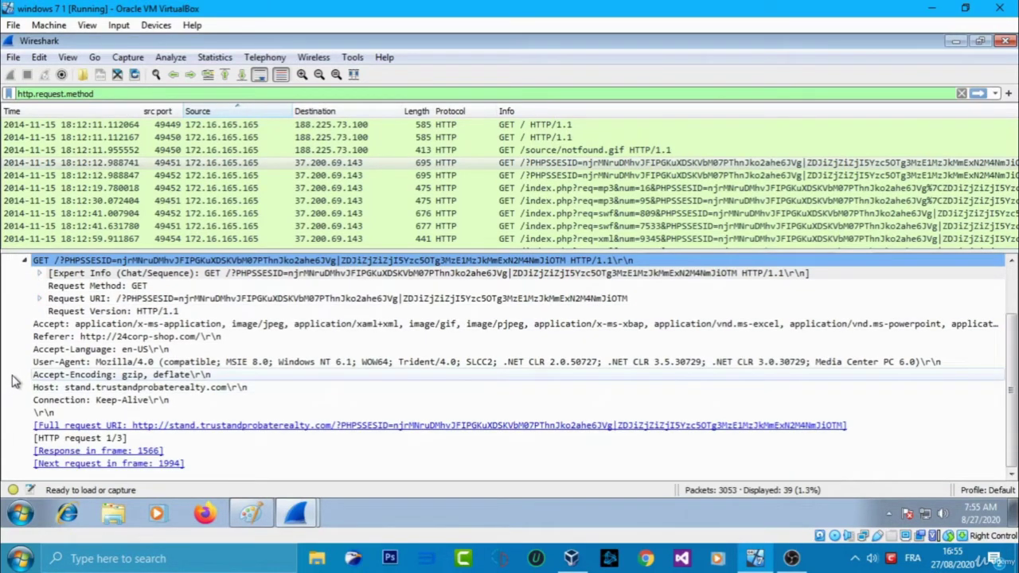
{"action": "scroll", "coordinate": [12, 382], "scroll_direction": "up", "scroll_amount": 2}
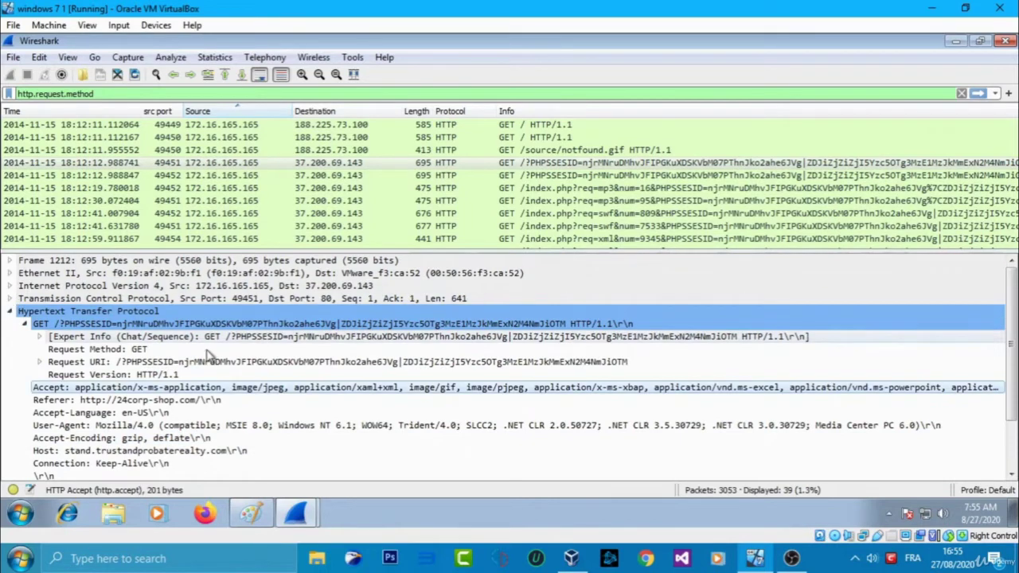
Compare the HTTP details of the index.php mp3 request num=95 and the jar request num=3703.
{"action": "left_click", "coordinate": [609, 202]}
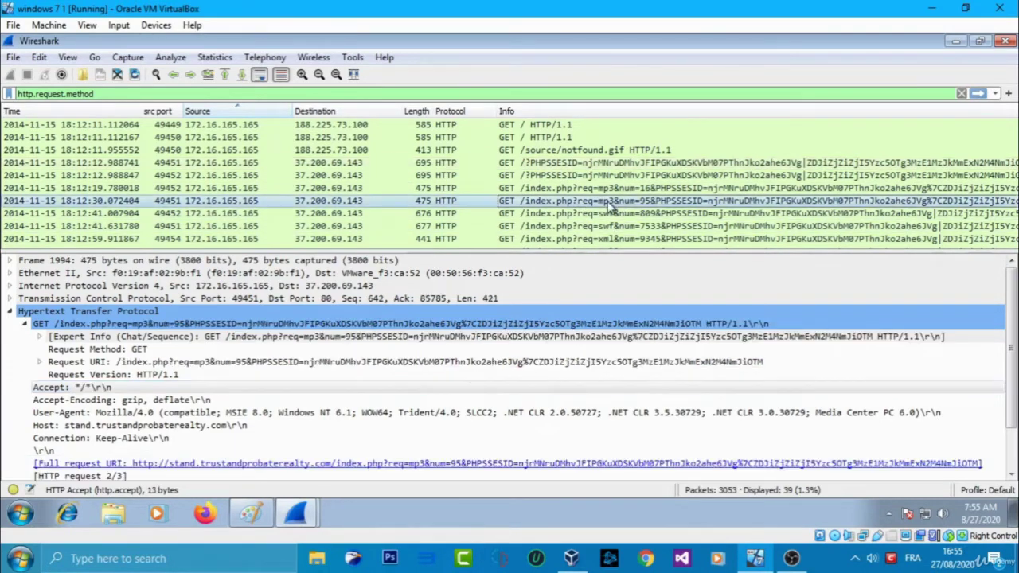
{"action": "scroll", "coordinate": [611, 206], "scroll_direction": "down", "scroll_amount": 1}
{"action": "left_click", "coordinate": [619, 227]}
{"action": "left_click", "coordinate": [266, 324]}
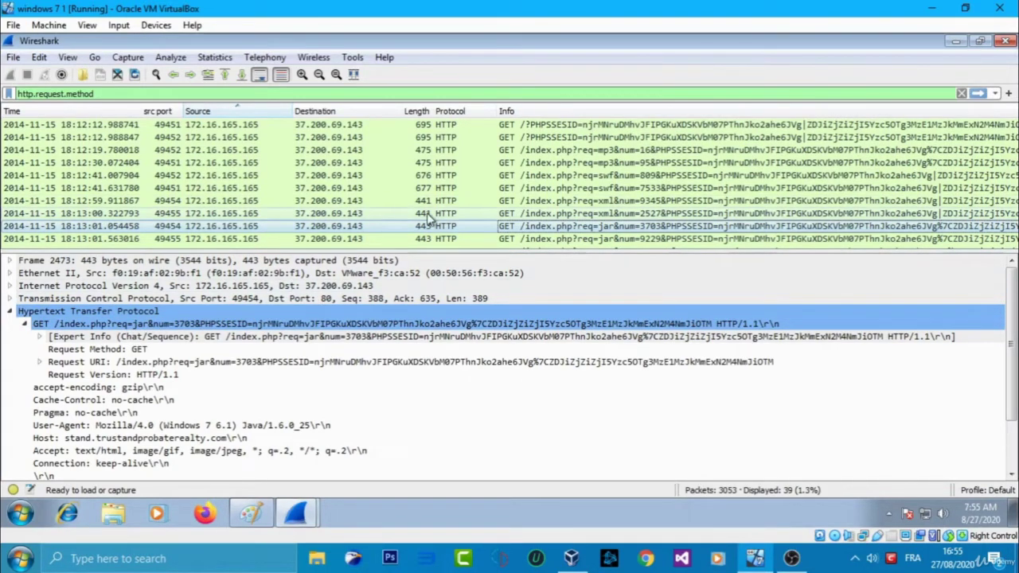
{"action": "scroll", "coordinate": [601, 223], "scroll_direction": "up", "scroll_amount": 1}
{"action": "left_click", "coordinate": [554, 200]}
Follow the TCP stream of the second PHPSSESID request to 37.200.69.143 and look through its contents.
{"action": "left_click", "coordinate": [532, 176]}
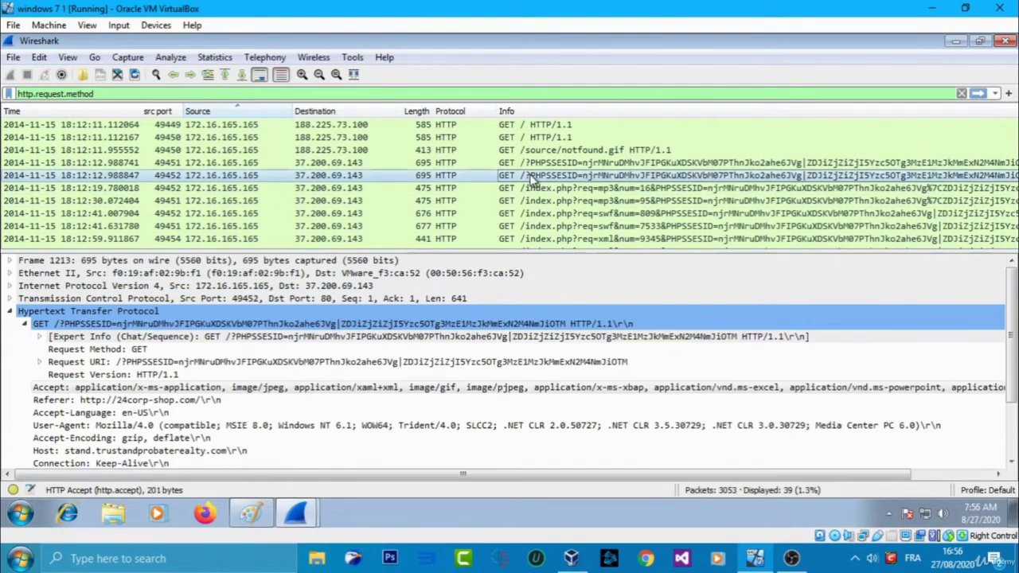
{"action": "right_click", "coordinate": [532, 177]}
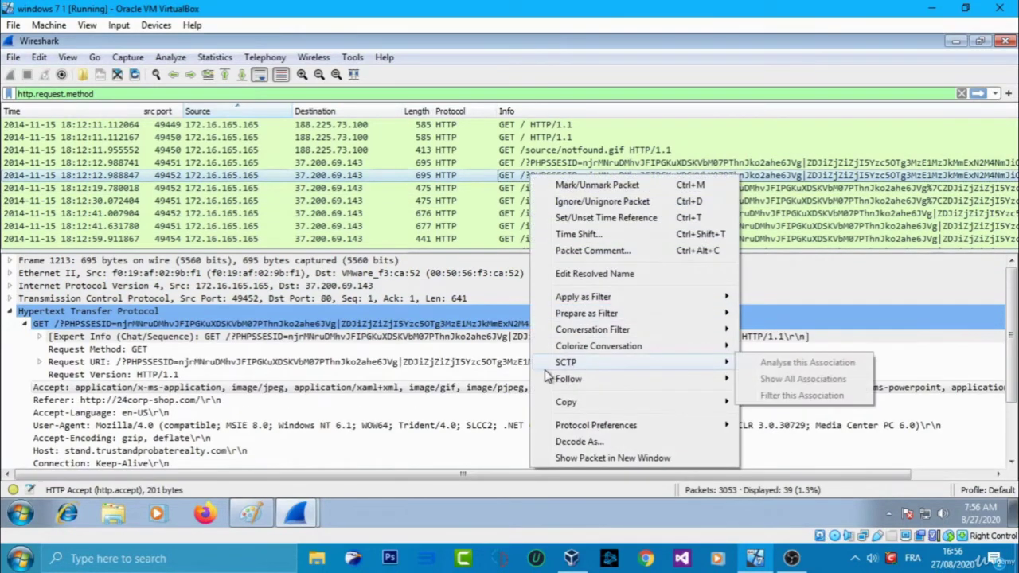
{"action": "mouse_move", "coordinate": [644, 382]}
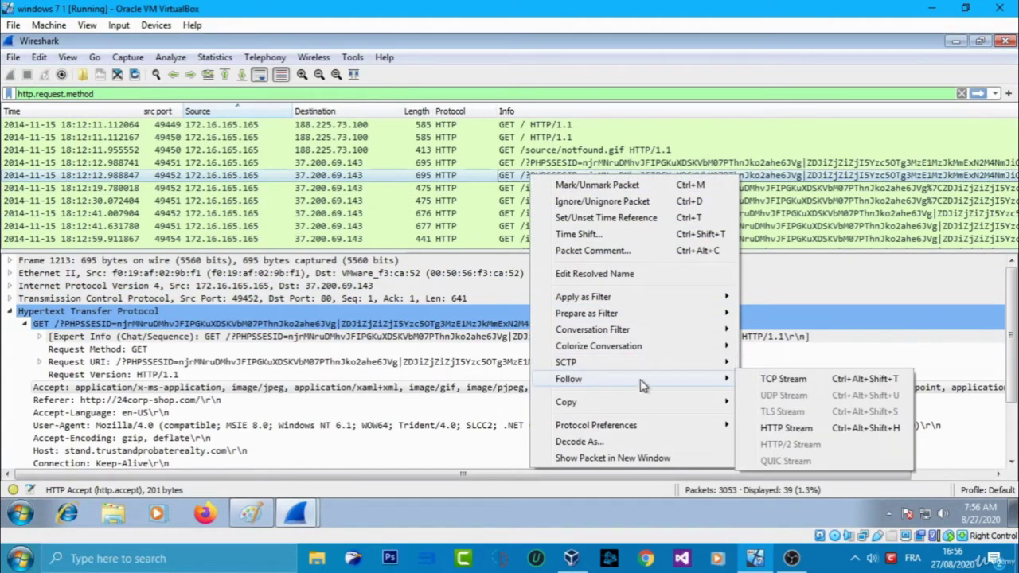
{"action": "left_click", "coordinate": [783, 379]}
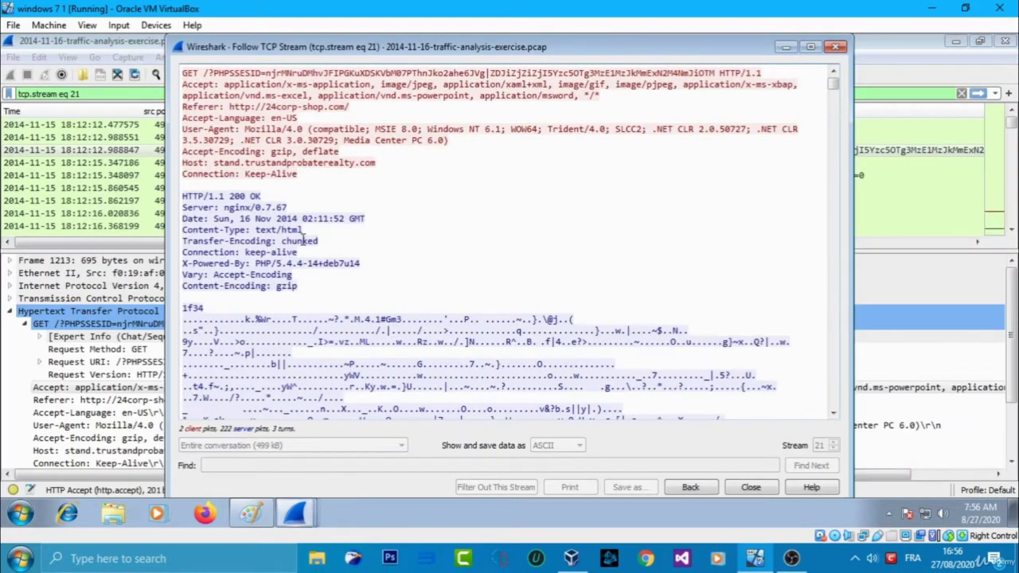
{"action": "scroll", "coordinate": [338, 217], "scroll_direction": "down", "scroll_amount": 3}
{"action": "scroll", "coordinate": [338, 217], "scroll_direction": "up", "scroll_amount": 3}
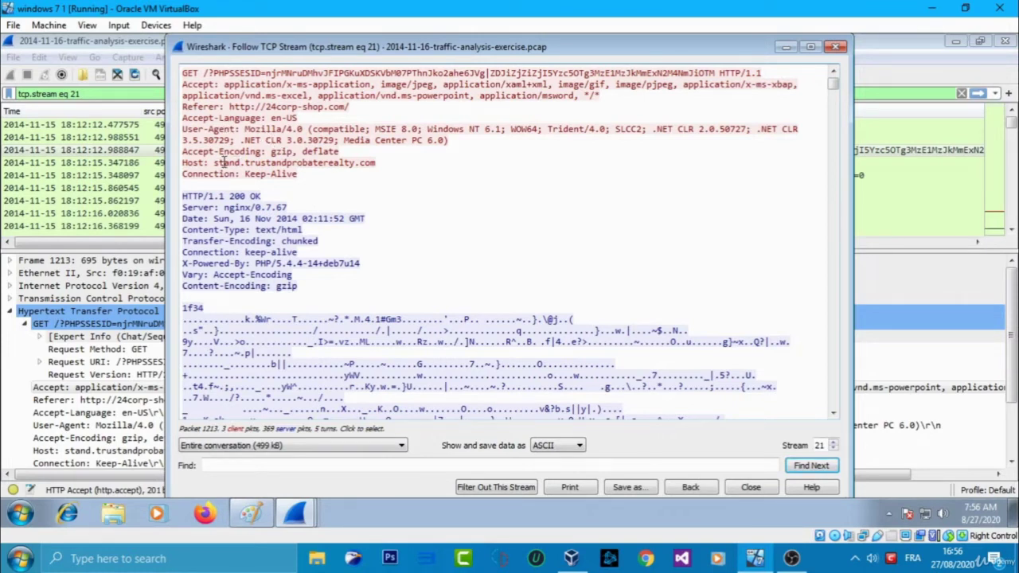
Copy the host name stand.trustandprobaterealty.com from the request headers in the followed TCP stream.
{"action": "left_click_drag", "start_coordinate": [234, 163], "coordinate": [241, 163]}
{"action": "double_click", "coordinate": [248, 163]}
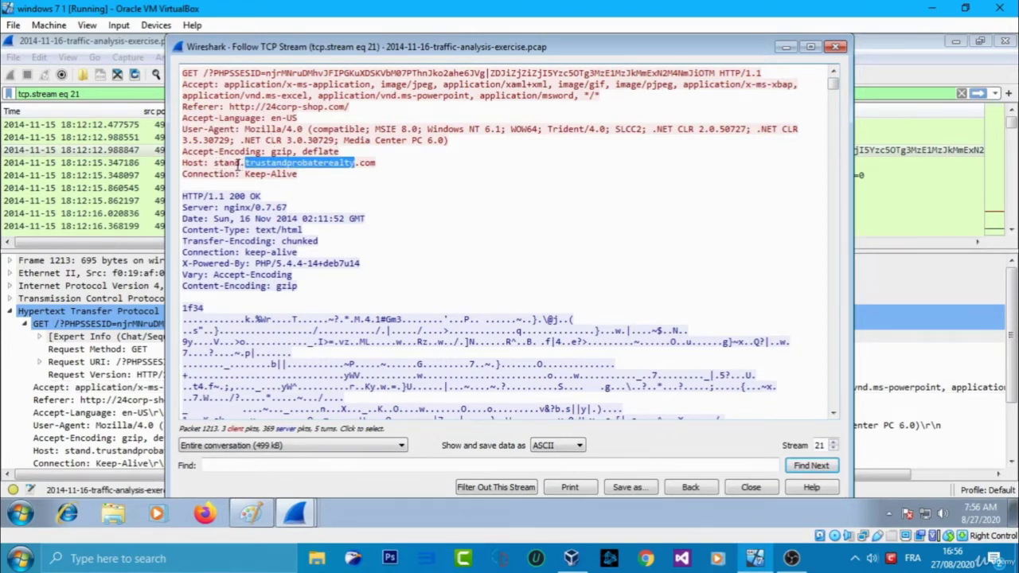
{"action": "left_click", "coordinate": [239, 165]}
{"action": "left_click_drag", "start_coordinate": [379, 163], "coordinate": [211, 164]}
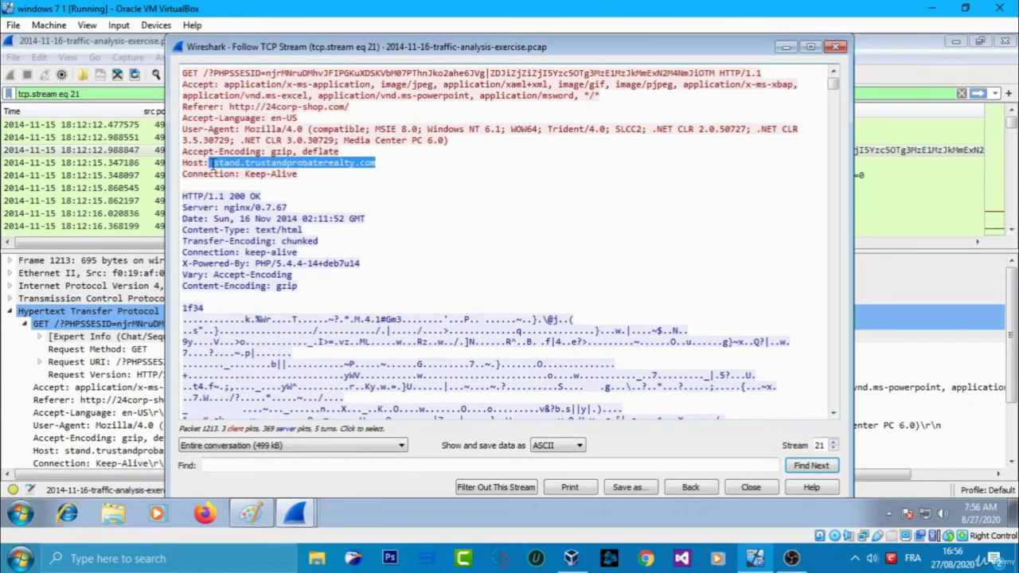
{"action": "left_click", "coordinate": [215, 164]}
{"action": "right_click", "coordinate": [226, 165]}
{"action": "left_click", "coordinate": [217, 164]}
{"action": "double_click", "coordinate": [218, 163]}
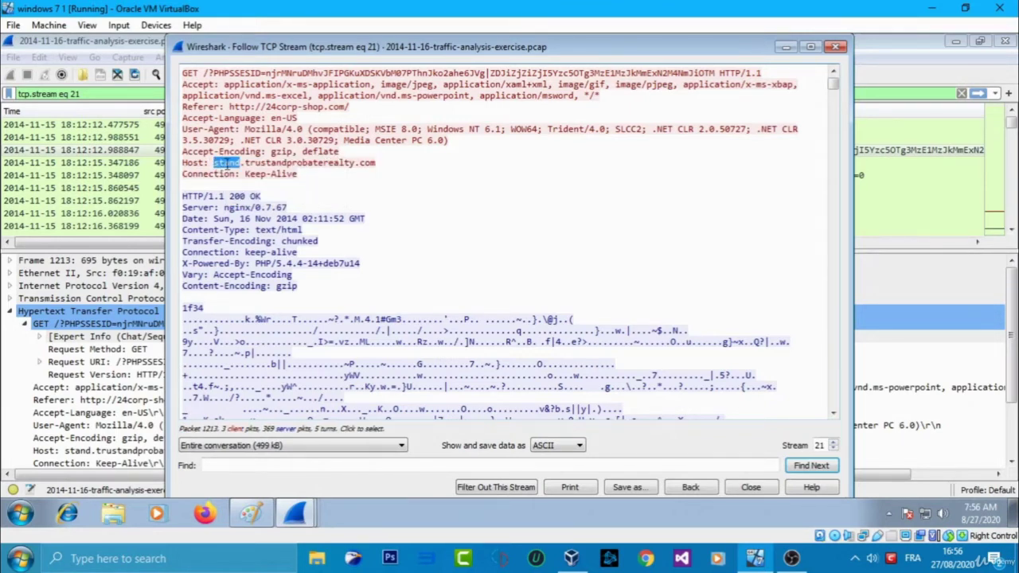
{"action": "triple_click", "coordinate": [227, 163]}
{"action": "left_click", "coordinate": [232, 163]}
{"action": "left_click_drag", "start_coordinate": [213, 163], "coordinate": [385, 163]}
{"action": "key", "text": "ctrl+c"}
{"action": "right_click", "coordinate": [367, 163]}
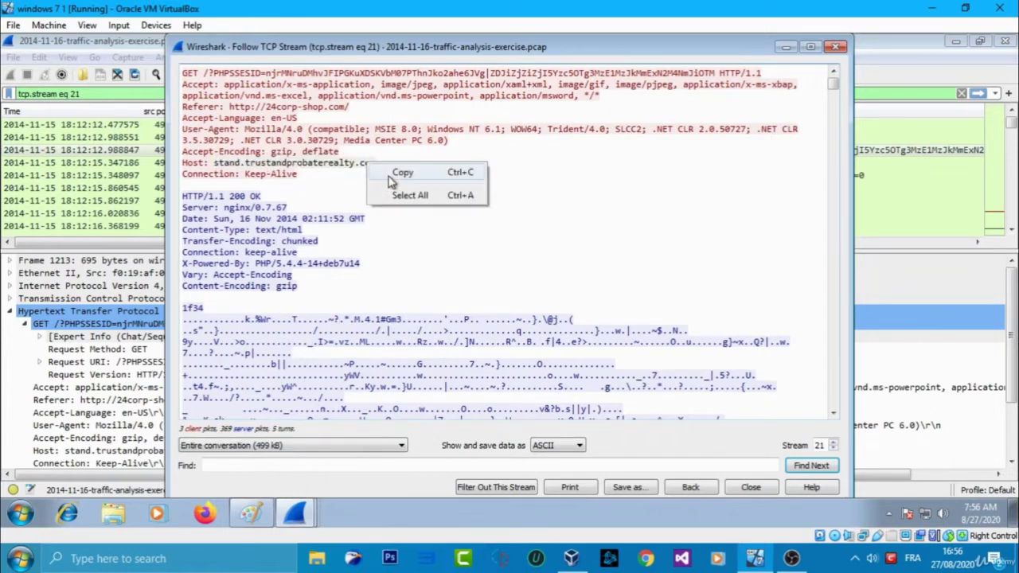
{"action": "left_click", "coordinate": [395, 173]}
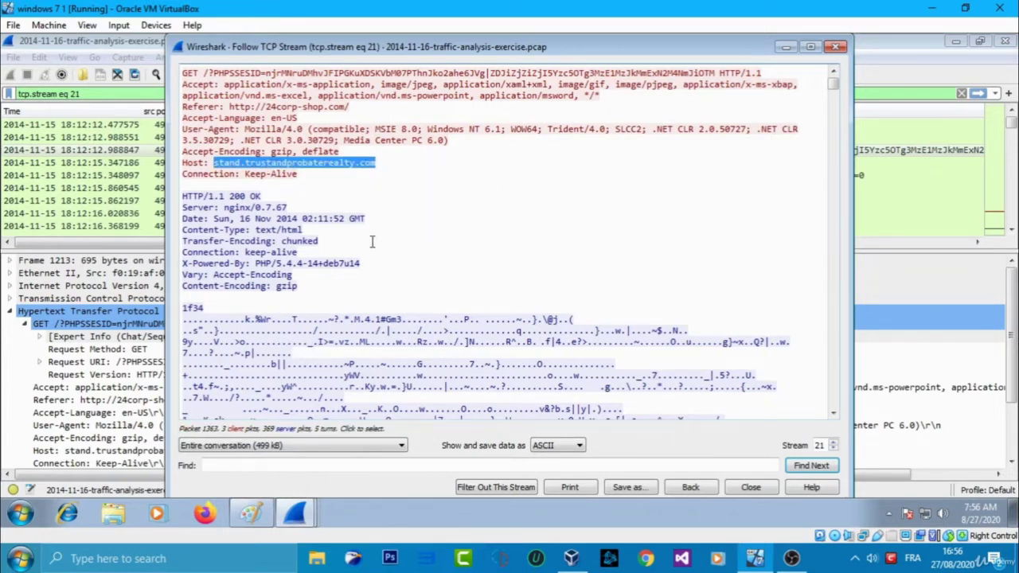
Open Notepad from the Run dialog as a new note and set its font size to 16.
{"action": "key", "text": "super+r"}
{"action": "type", "text": "note"}
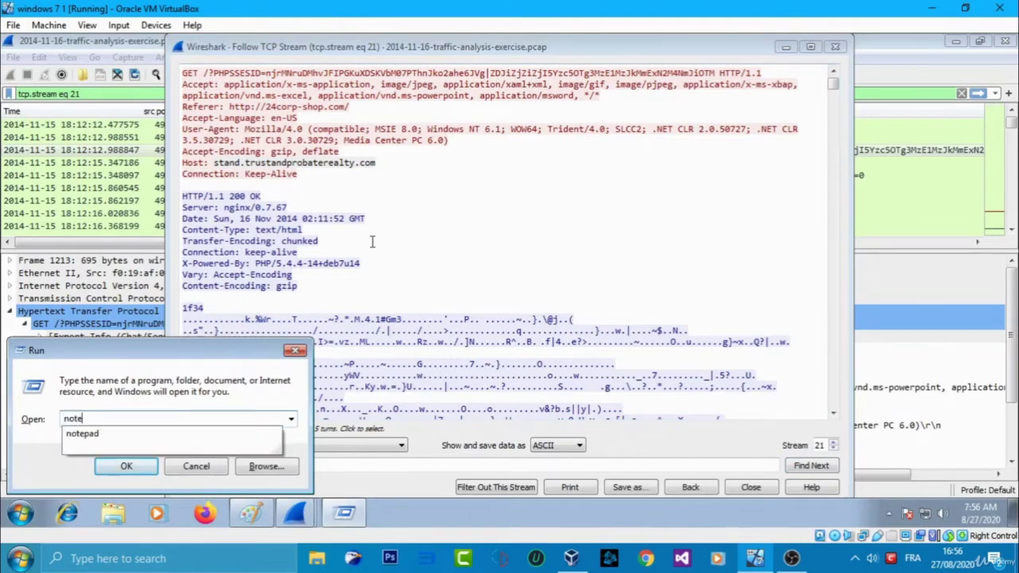
{"action": "type", "text": "pad"}
{"action": "key", "text": "Return"}
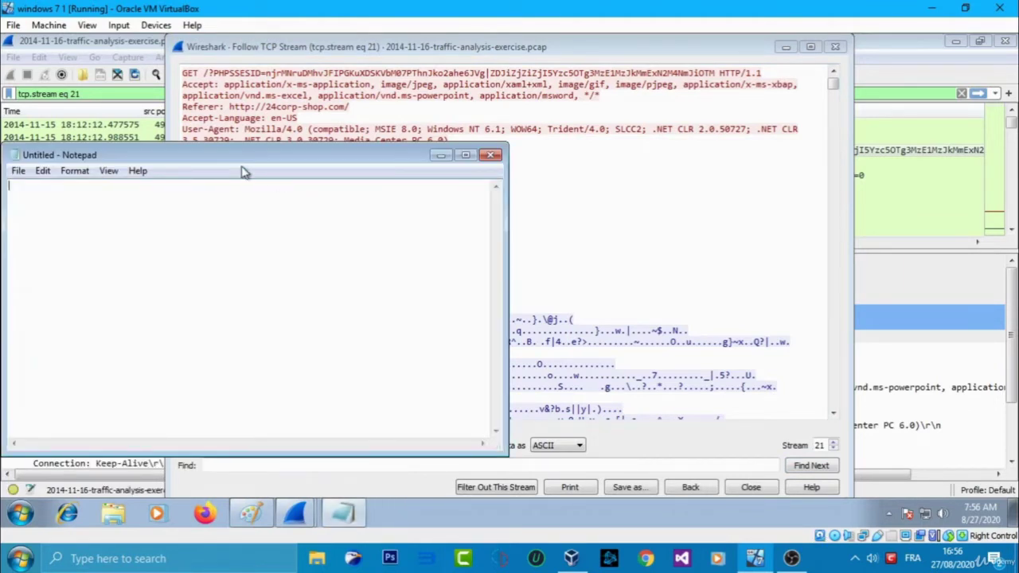
{"action": "left_click_drag", "start_coordinate": [247, 158], "coordinate": [398, 137]}
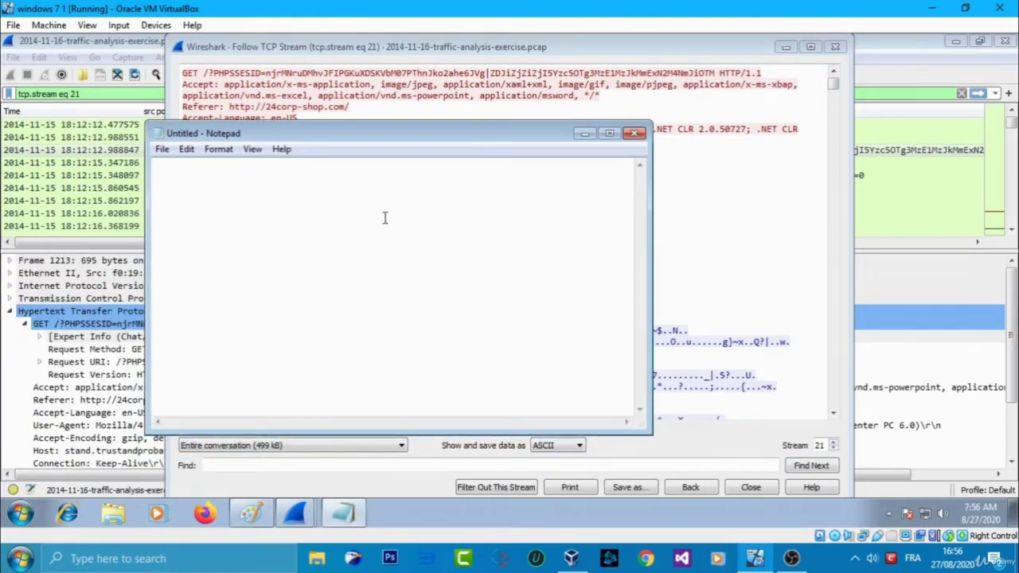
{"action": "left_click", "coordinate": [252, 149]}
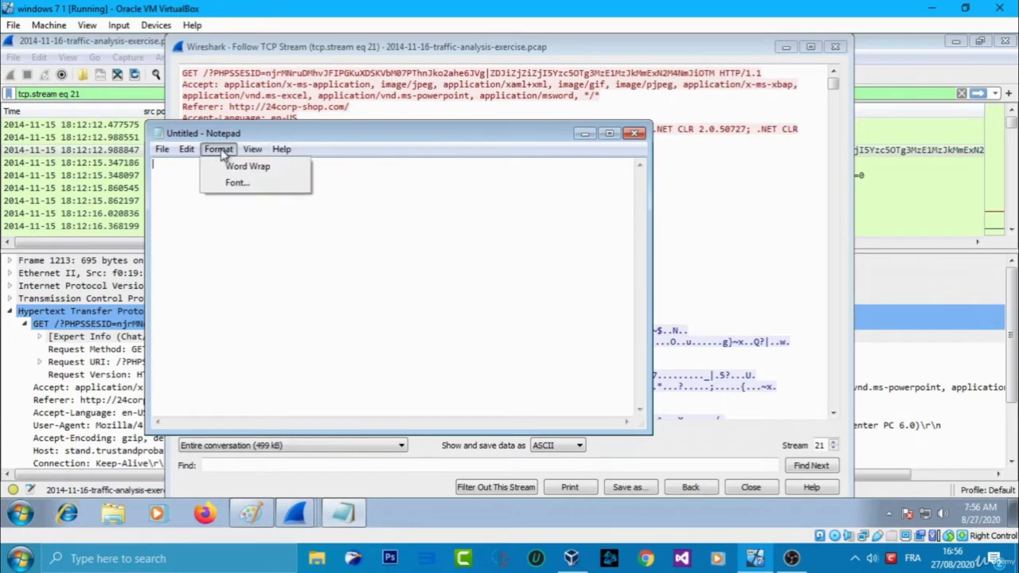
{"action": "left_click", "coordinate": [231, 183]}
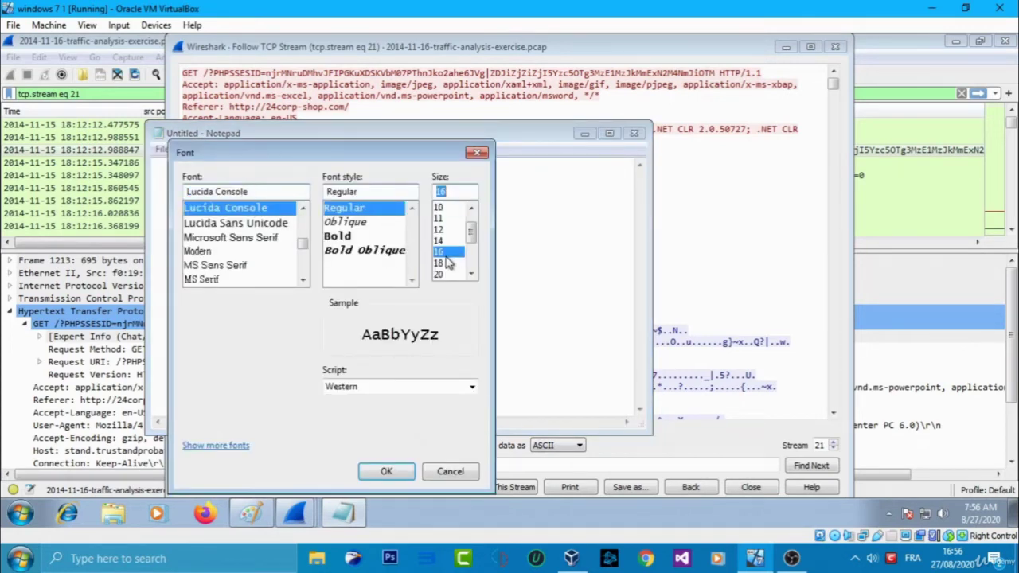
{"action": "left_click", "coordinate": [384, 470]}
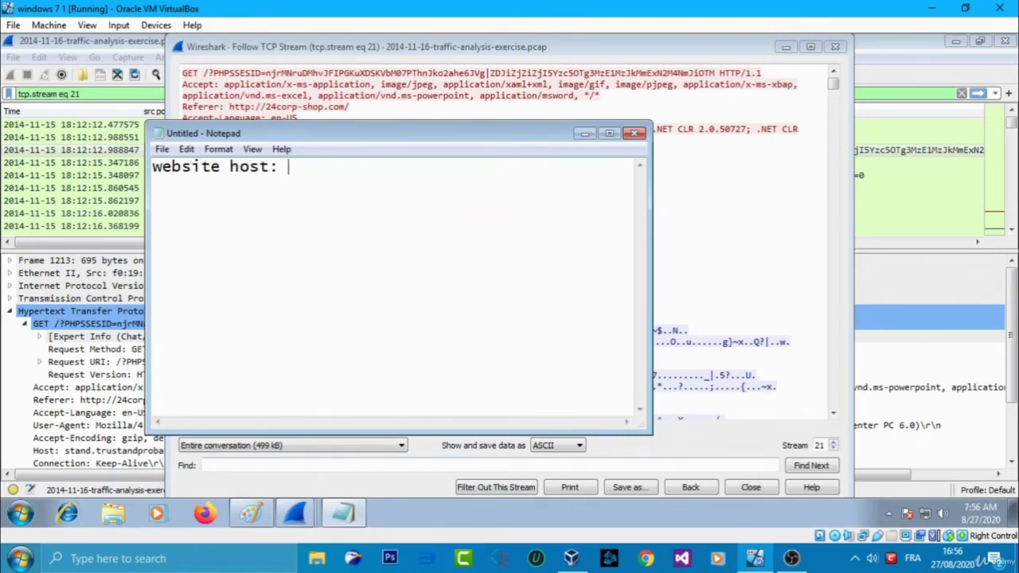
Note "infected website host:" with the copied stand.trustandprobaterealty.com below it, and add the heading "infected website ip address:".
{"action": "key", "text": "ctrl+v"}
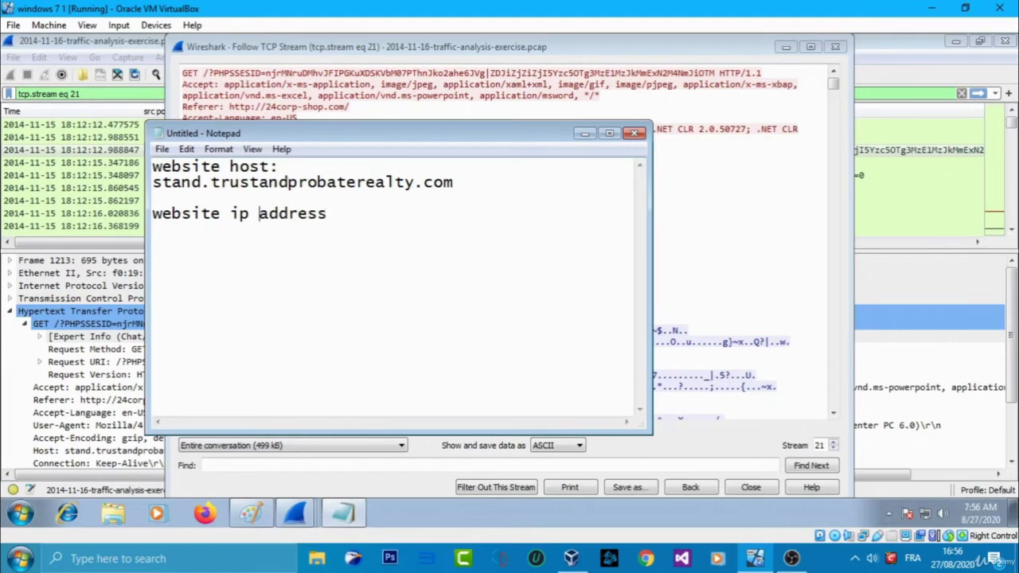
{"action": "type", "text": "infected "}
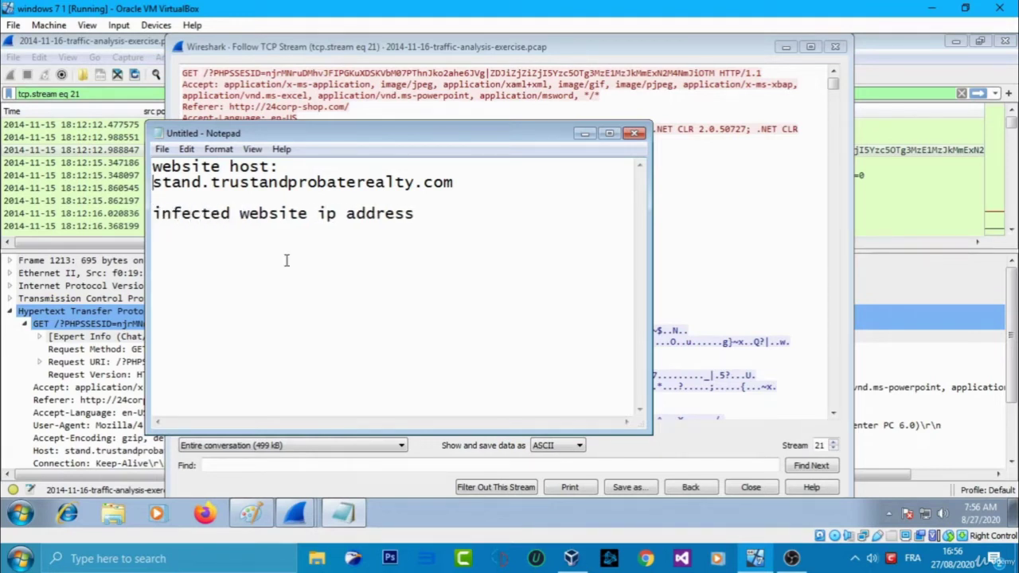
{"action": "type", "text": "infecte"}
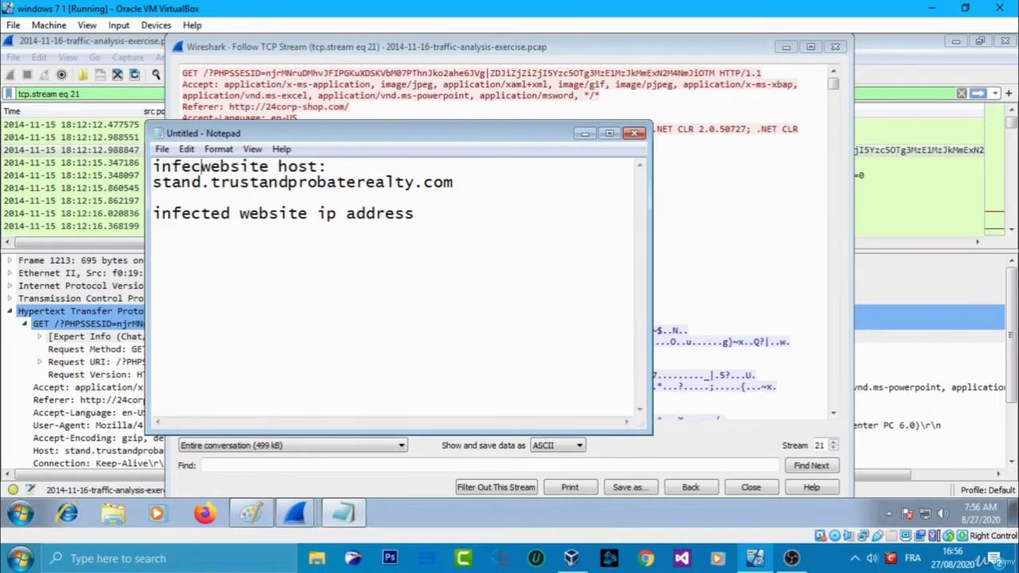
{"action": "type", "text": "d"}
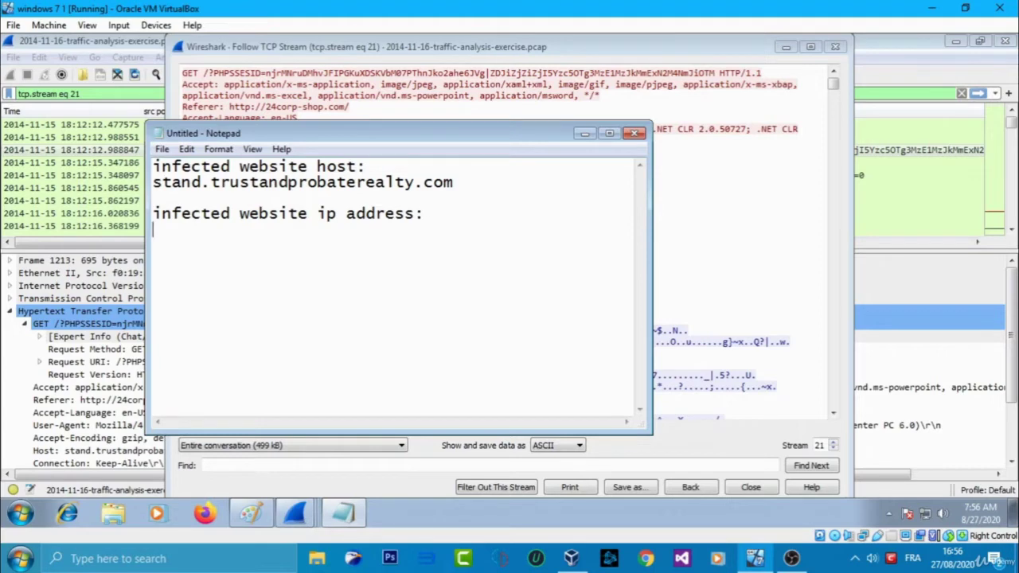
{"action": "key", "text": "ctrl+v"}
{"action": "key", "text": "shift+Home"}
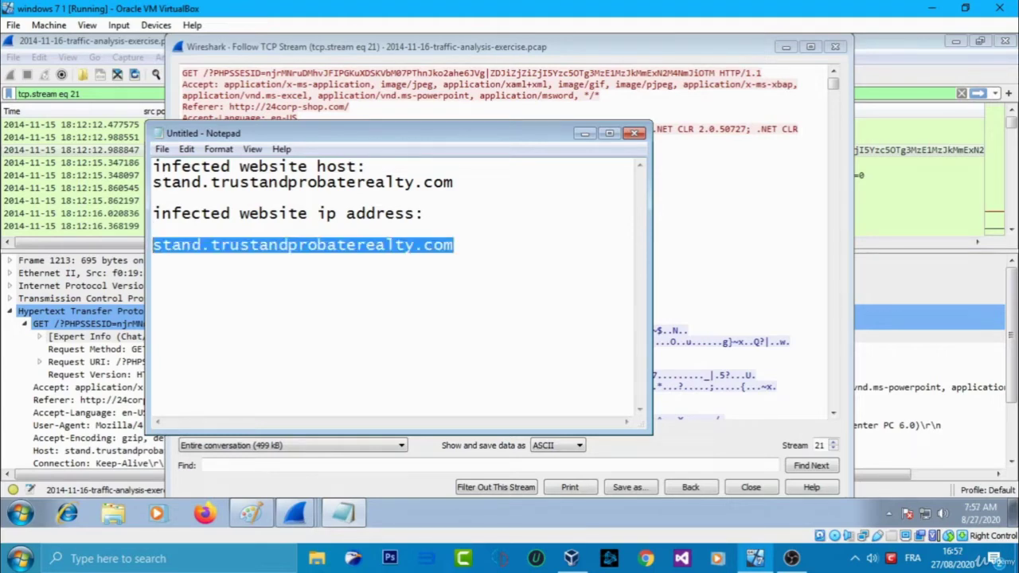
{"action": "key", "text": "BackSpace"}
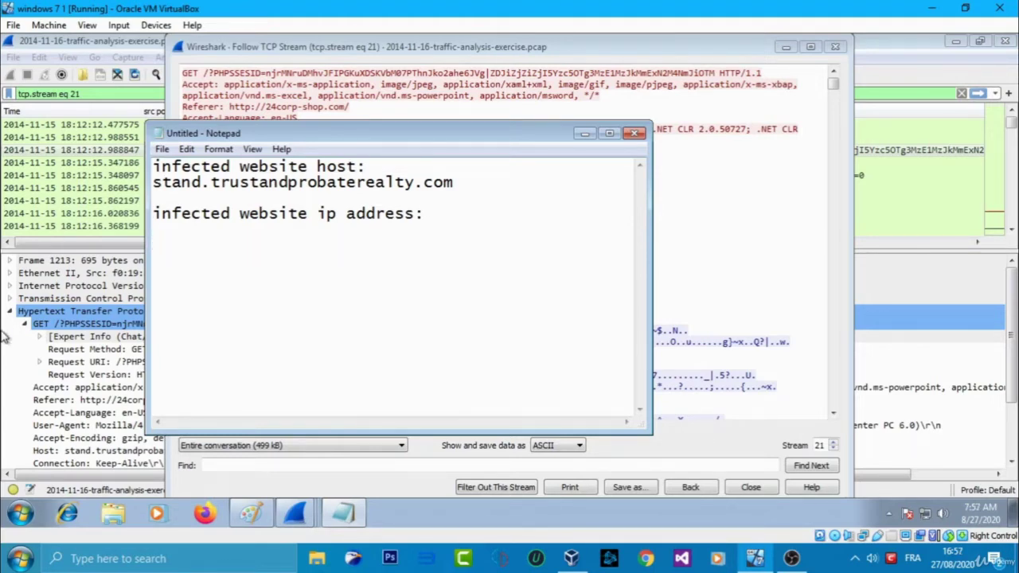
Switch back to Wireshark's main window, collapse the HTTP details and expand the Transmission Control Protocol section of the GET packet.
{"action": "left_click", "coordinate": [3, 336]}
{"action": "left_click", "coordinate": [9, 311]}
{"action": "left_click", "coordinate": [9, 299]}
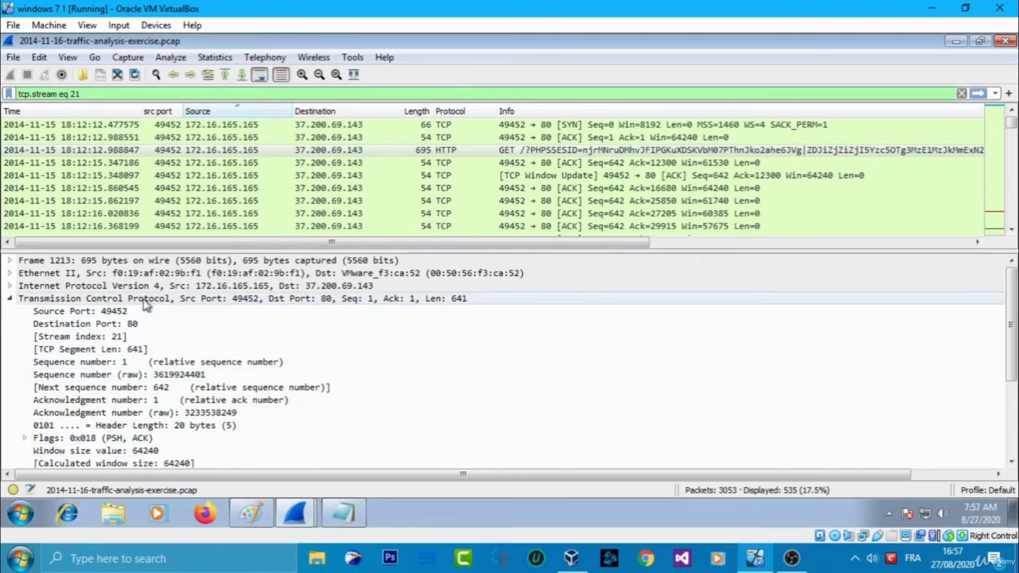
Copy the destination IP address value from the Internet Protocol Version 4 section of the GET packet.
{"action": "left_click", "coordinate": [9, 298]}
{"action": "left_click", "coordinate": [9, 286]}
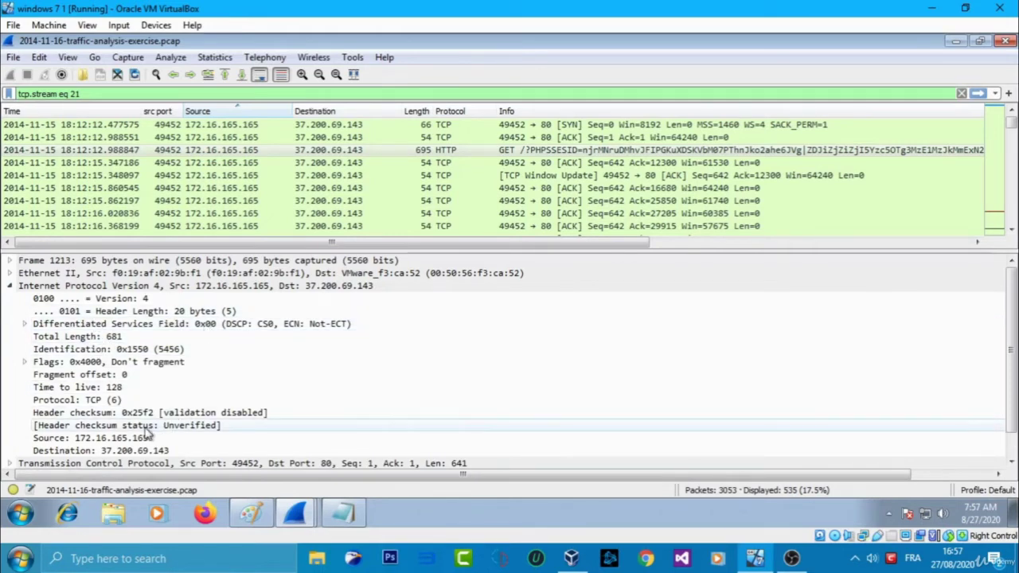
{"action": "left_click", "coordinate": [137, 450]}
{"action": "right_click", "coordinate": [140, 453]}
{"action": "mouse_move", "coordinate": [195, 299]}
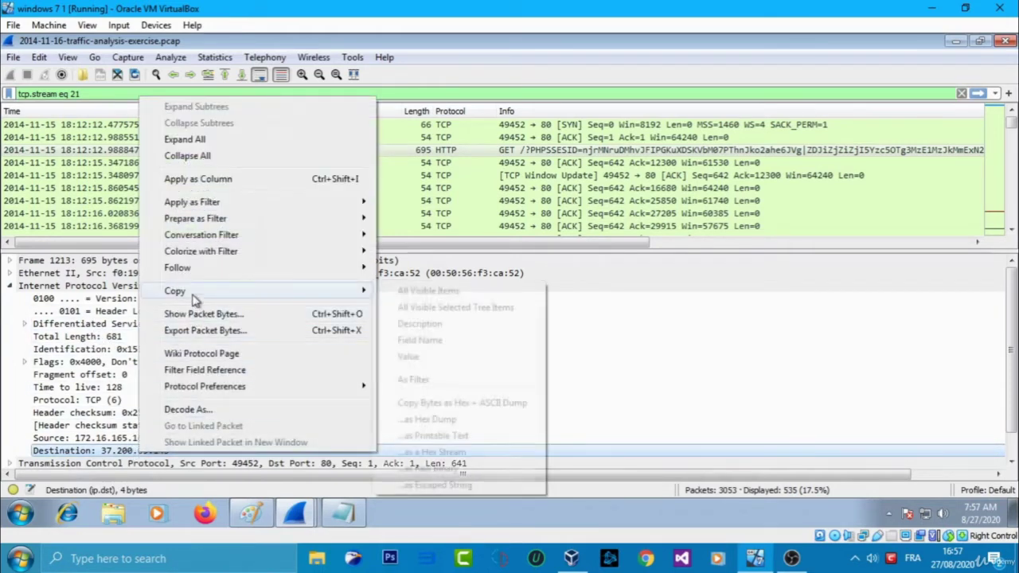
{"action": "left_click", "coordinate": [408, 357]}
Paste the copied address 37.200.69.143 under "infected website ip address:" in the Notepad note.
{"action": "left_click", "coordinate": [345, 514]}
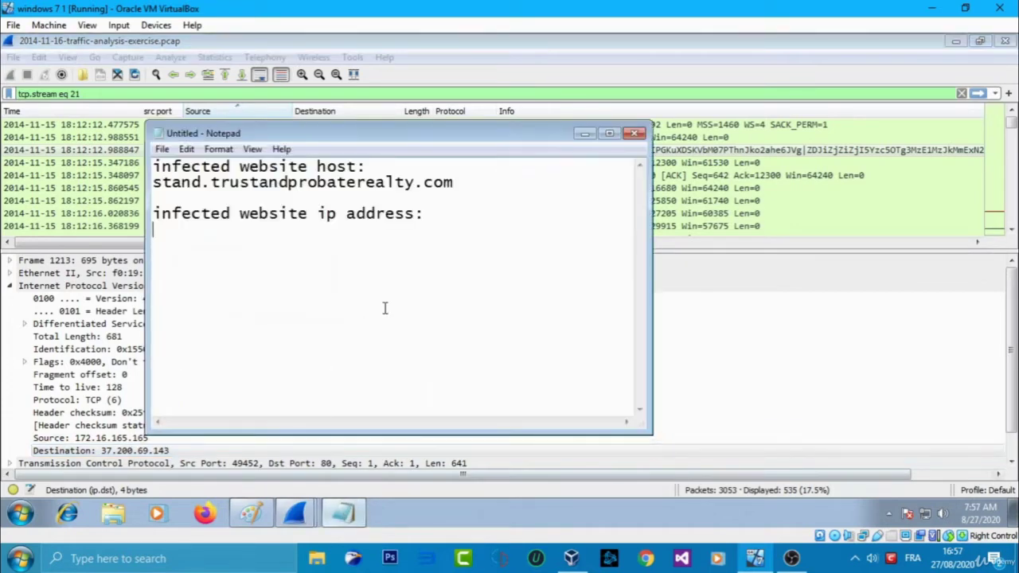
{"action": "right_click", "coordinate": [278, 245]}
{"action": "left_click", "coordinate": [323, 309]}
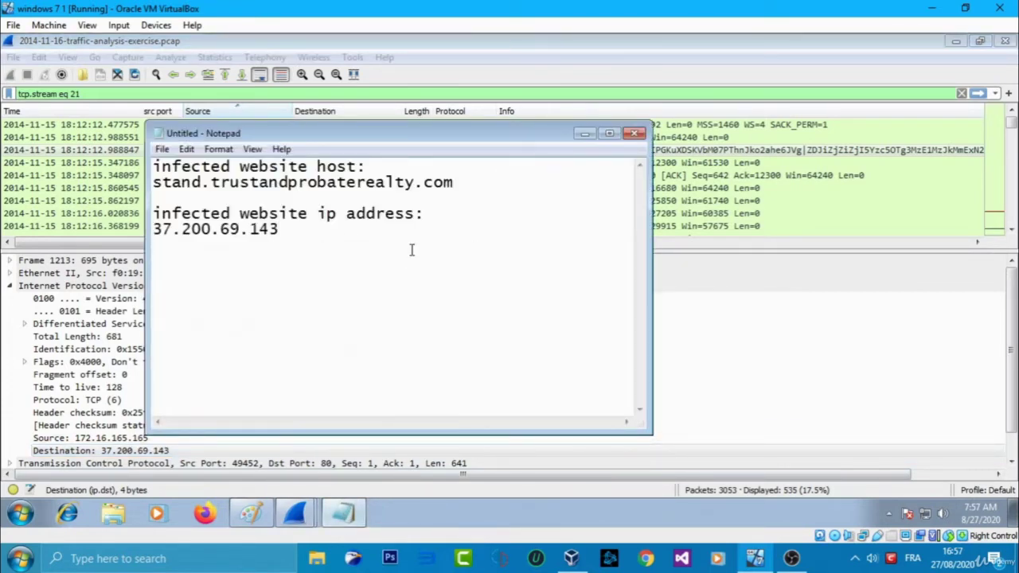
Switch back to Wireshark, collapse the Internet Protocol details and open the export list of HTTP objects.
{"action": "left_click", "coordinate": [5, 397]}
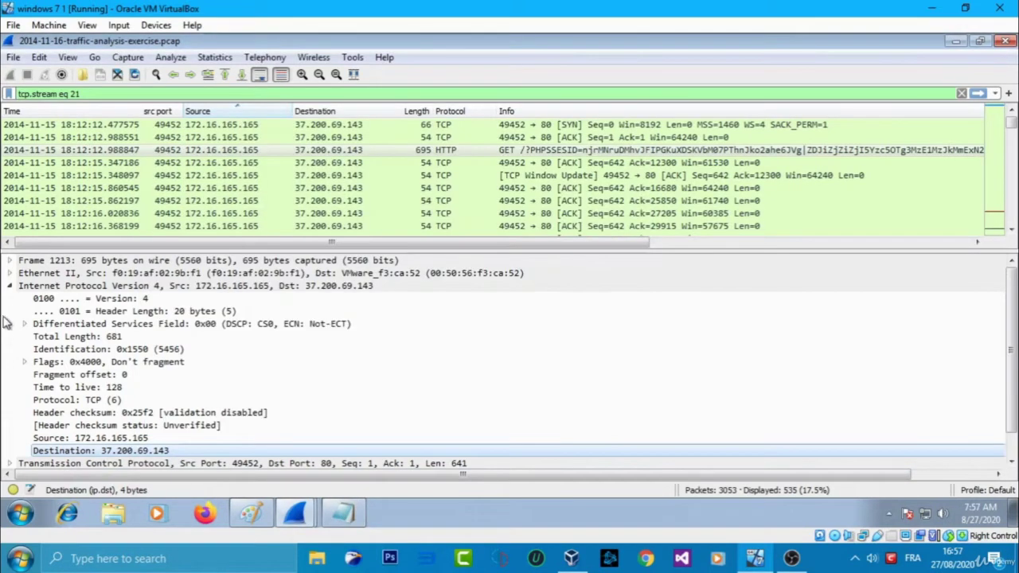
{"action": "left_click", "coordinate": [9, 286]}
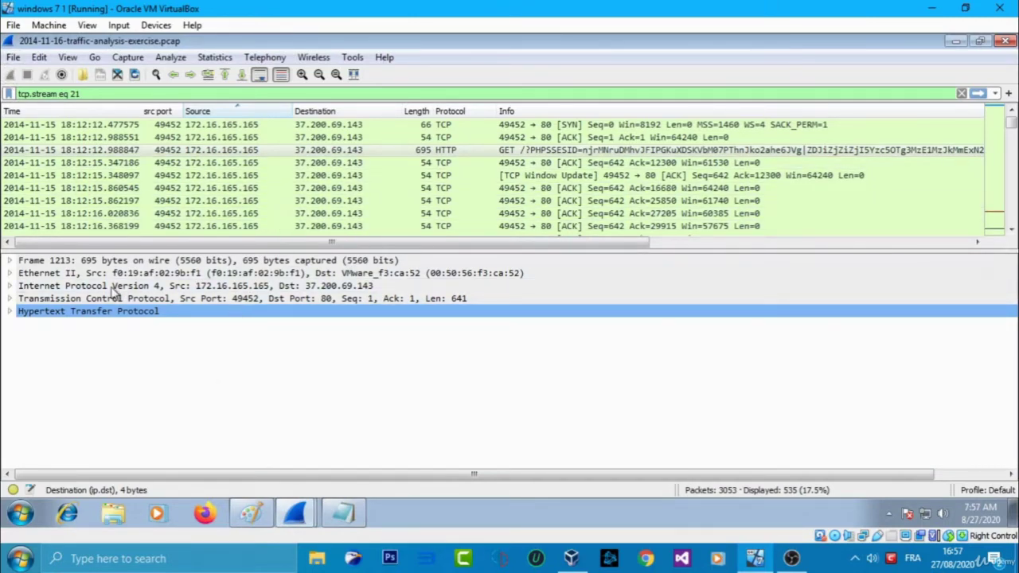
{"action": "left_click", "coordinate": [13, 58]}
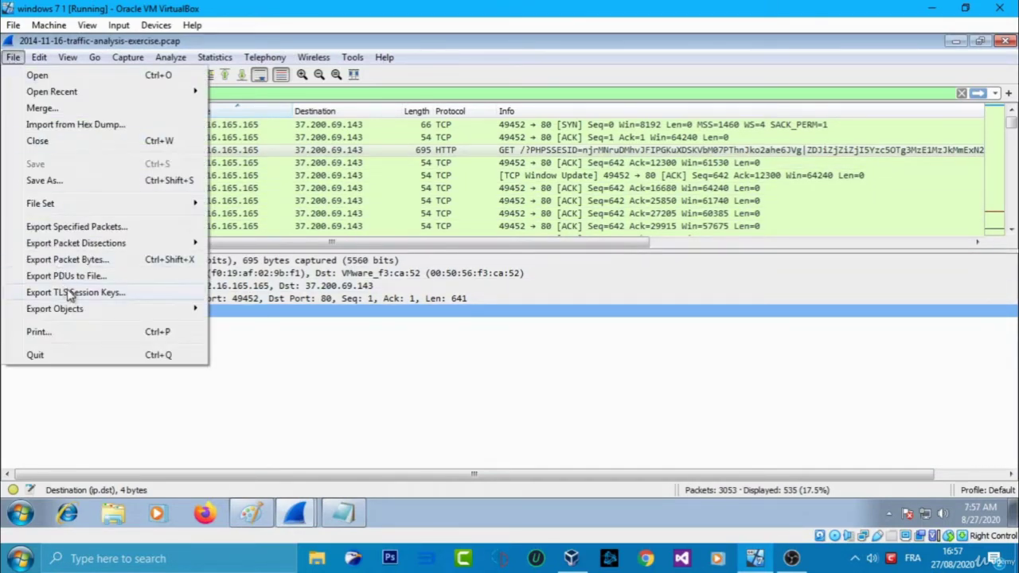
{"action": "mouse_move", "coordinate": [85, 311]}
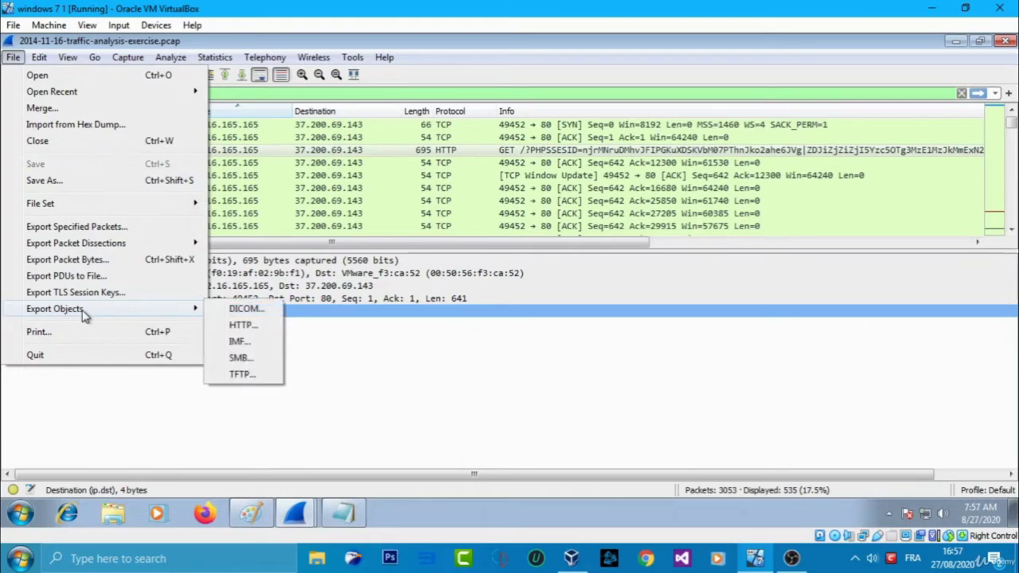
{"action": "left_click", "coordinate": [239, 326]}
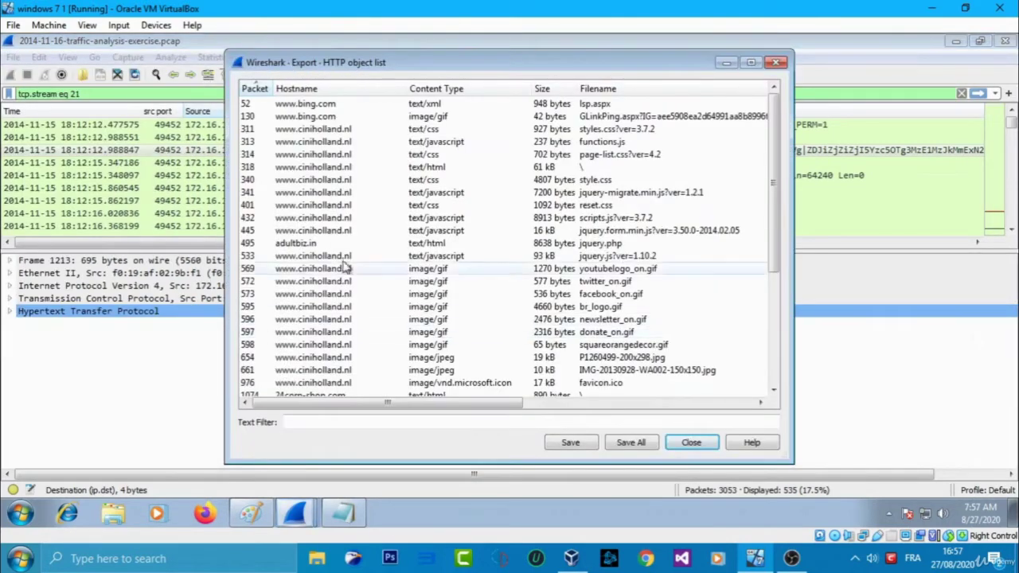
Sort the HTTP objects by content type, widen the Hostname and Content Type columns, and look through the stand.trustandprobaterealty.com application entries.
{"action": "left_click", "coordinate": [422, 87]}
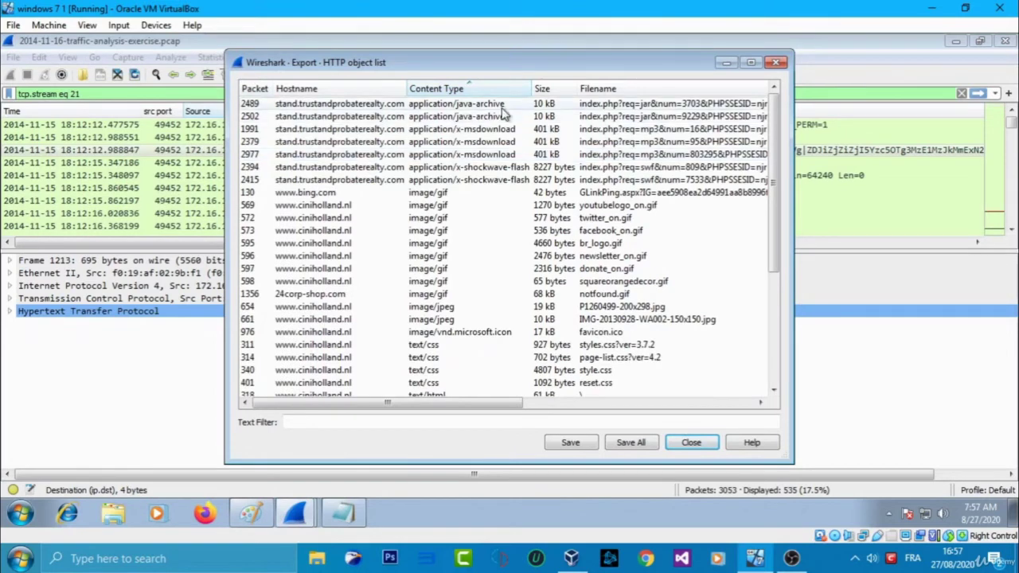
{"action": "left_click_drag", "start_coordinate": [405, 90], "coordinate": [441, 90]}
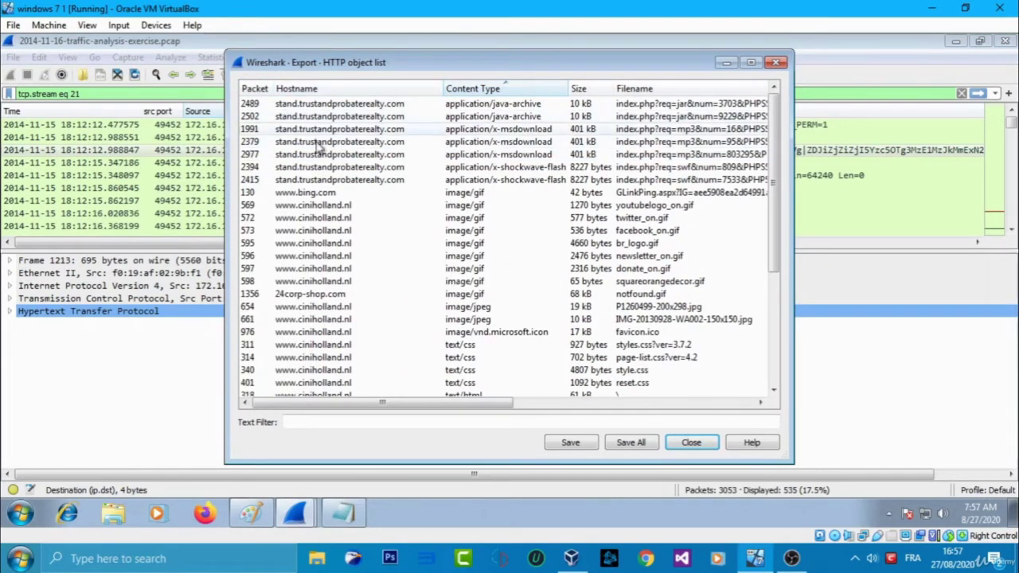
{"action": "left_click", "coordinate": [374, 104]}
{"action": "left_click", "coordinate": [477, 129]}
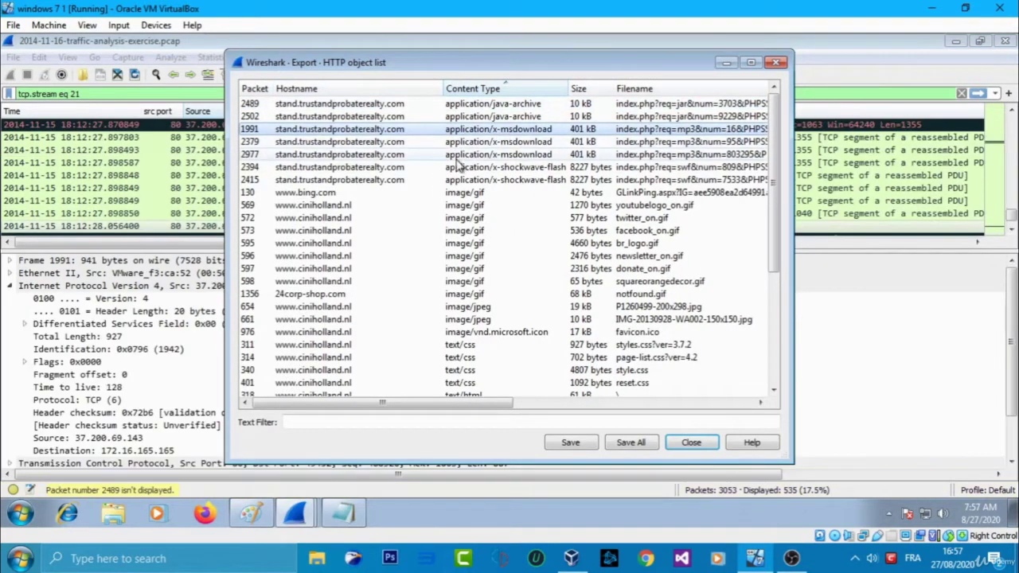
{"action": "left_click", "coordinate": [478, 155]}
{"action": "left_click", "coordinate": [480, 168]}
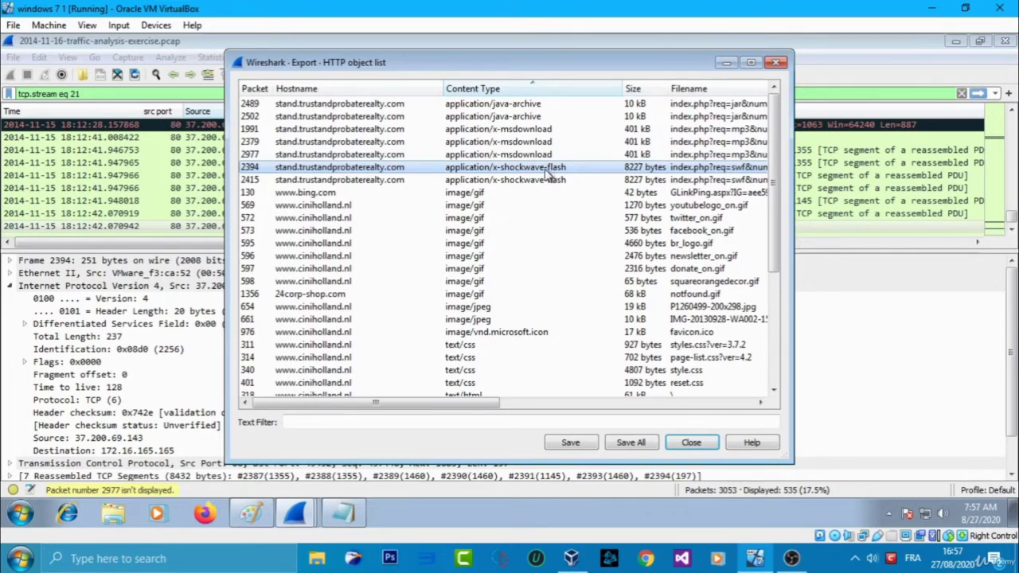
{"action": "left_click", "coordinate": [508, 117]}
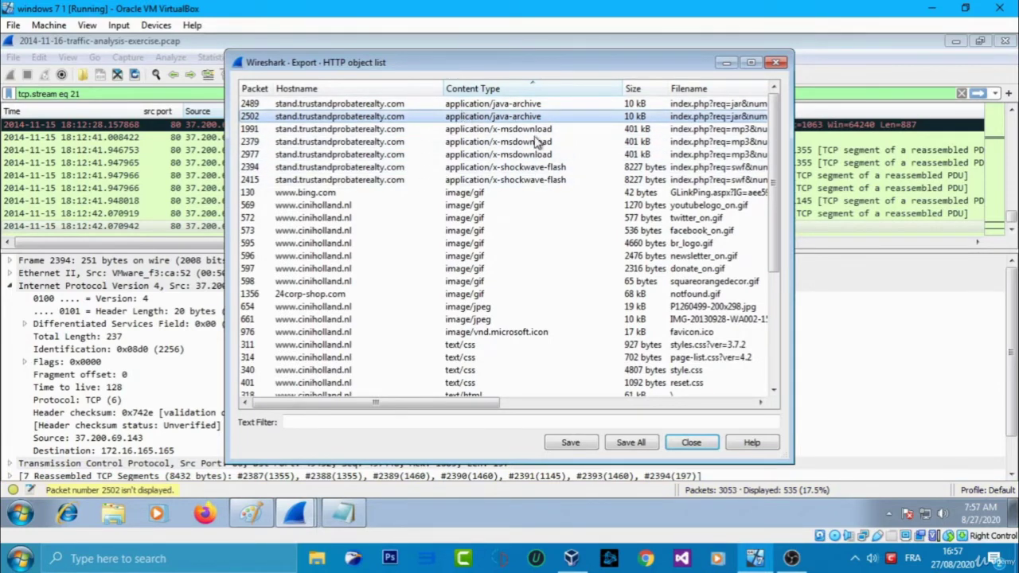
Start saving the java-archive object of packet 2489, and create and open a Desktop folder named analyse as its destination.
{"action": "left_click", "coordinate": [492, 104]}
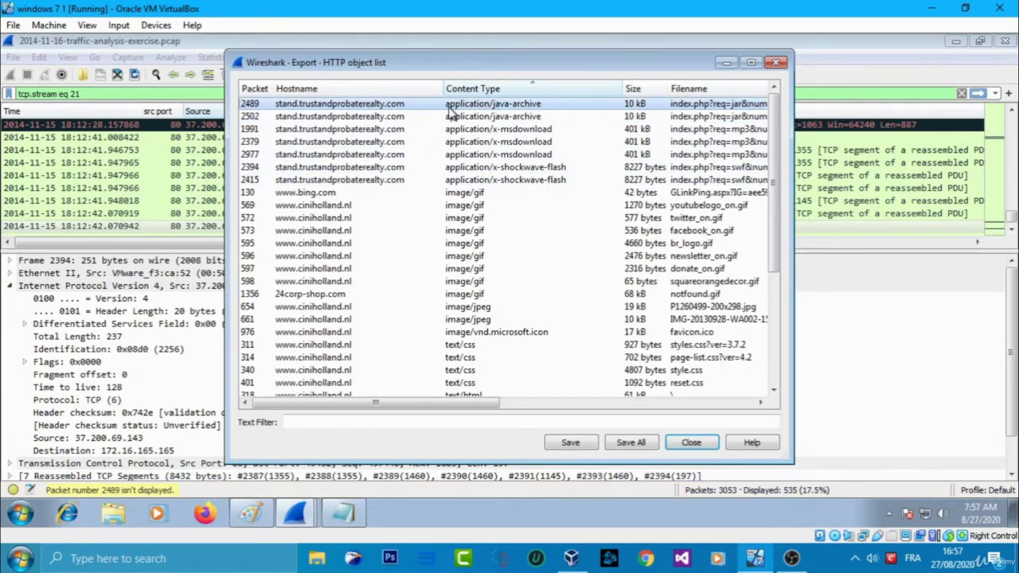
{"action": "left_click", "coordinate": [570, 440]}
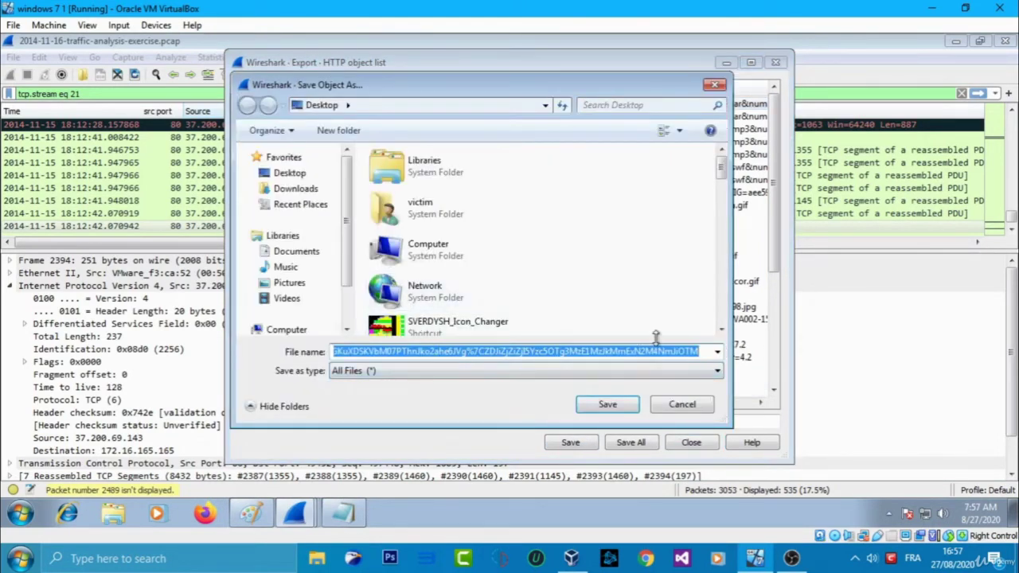
{"action": "key", "text": "Home"}
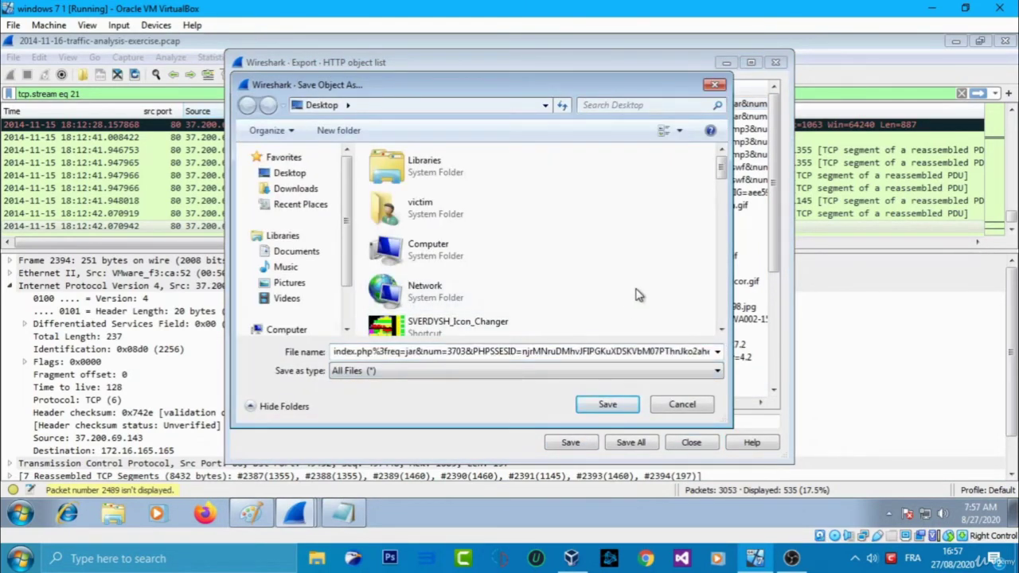
{"action": "key", "text": "ctrl+shift+n"}
{"action": "type", "text": "analyse"}
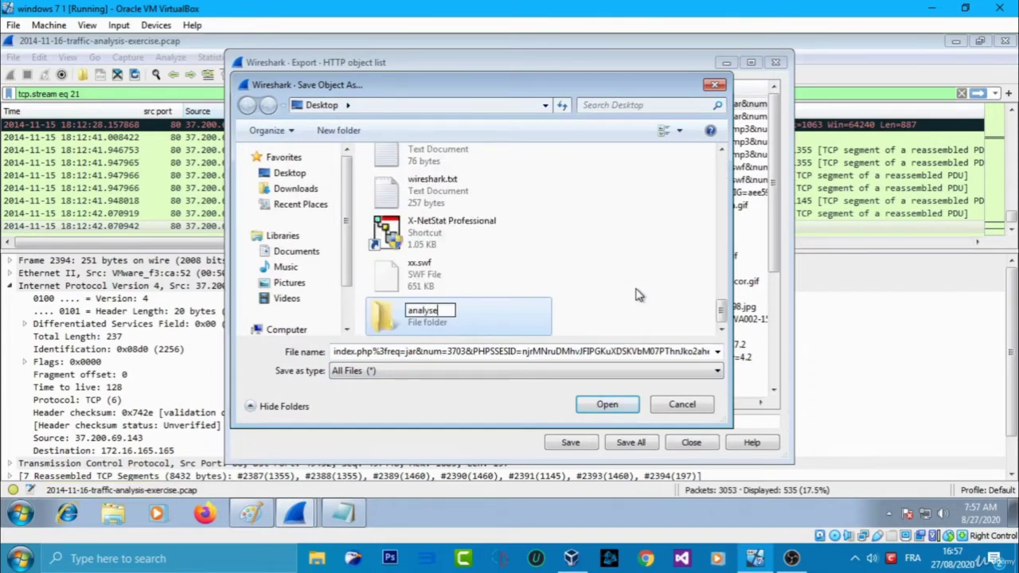
{"action": "left_click", "coordinate": [637, 294]}
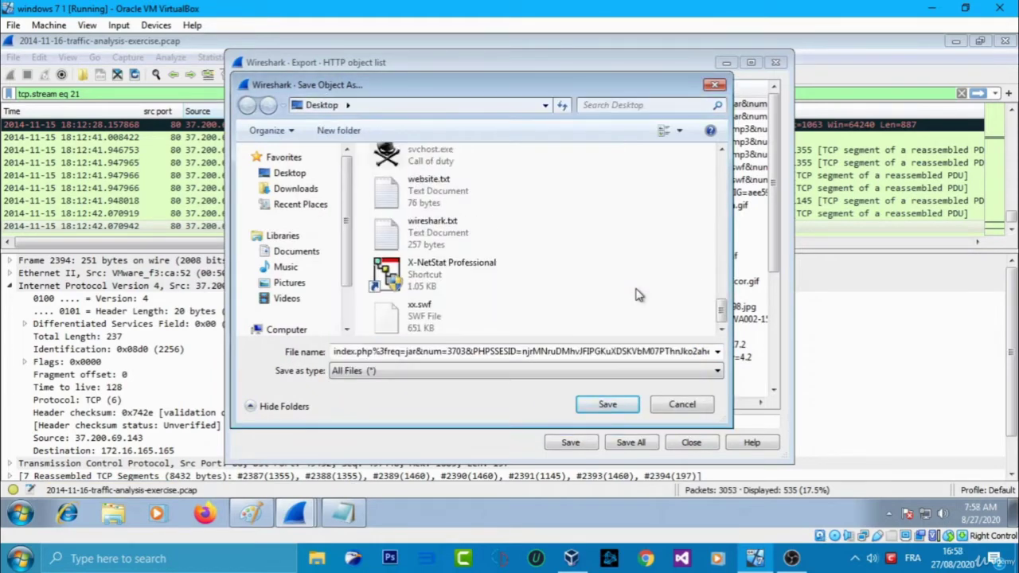
{"action": "scroll", "coordinate": [636, 294], "scroll_direction": "up", "scroll_amount": 10}
{"action": "double_click", "coordinate": [460, 156]}
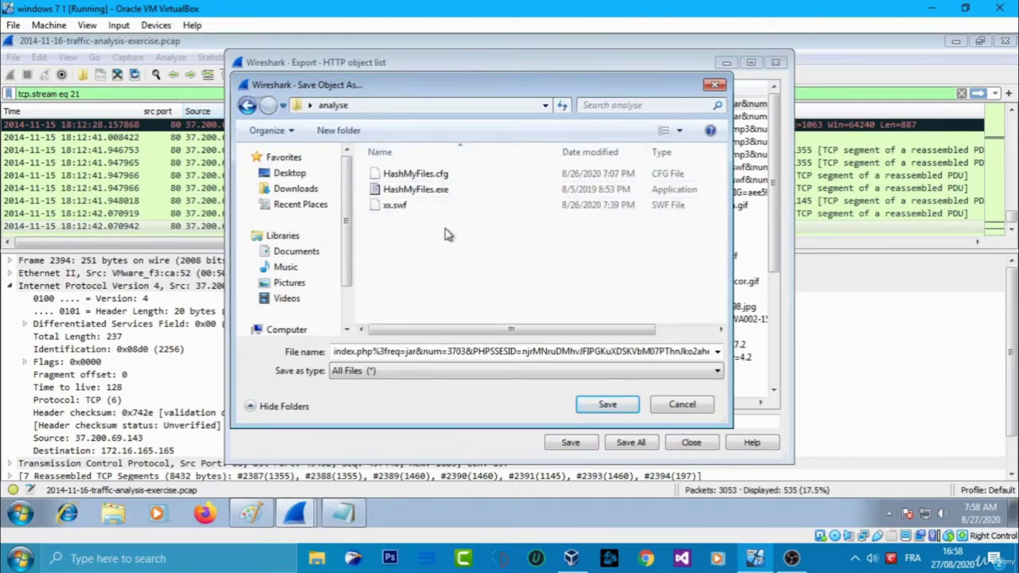
Delete the old files HashMyFiles.cfg, HashMyFiles.exe and xx.swf from the analyse folder.
{"action": "left_click", "coordinate": [398, 205]}
{"action": "left_click", "coordinate": [394, 189]}
{"action": "left_click", "coordinate": [392, 174]}
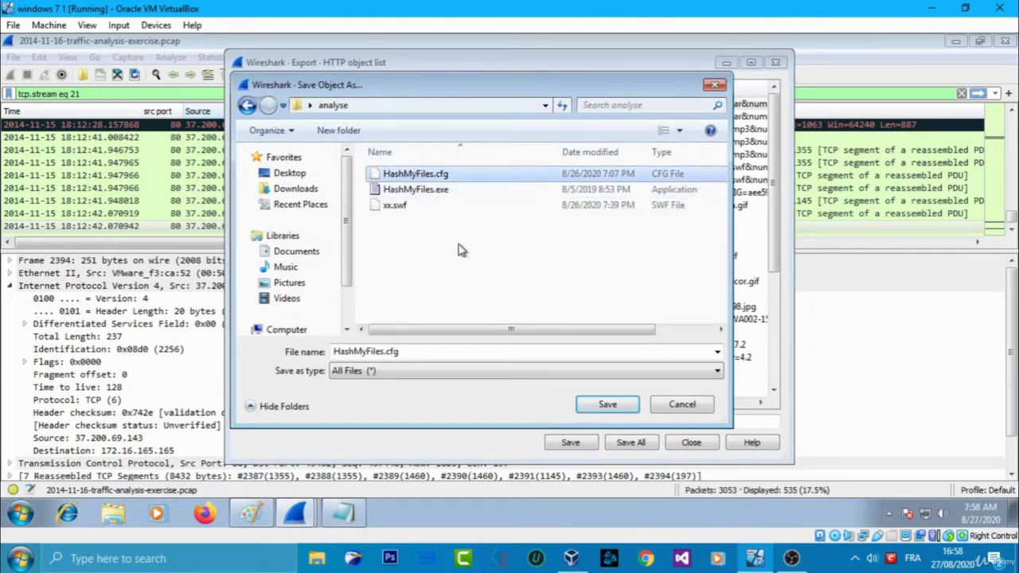
{"action": "key", "text": "Delete"}
{"action": "key", "text": "Return"}
{"action": "left_click", "coordinate": [407, 192]}
{"action": "key", "text": "Delete"}
{"action": "key", "text": "Return"}
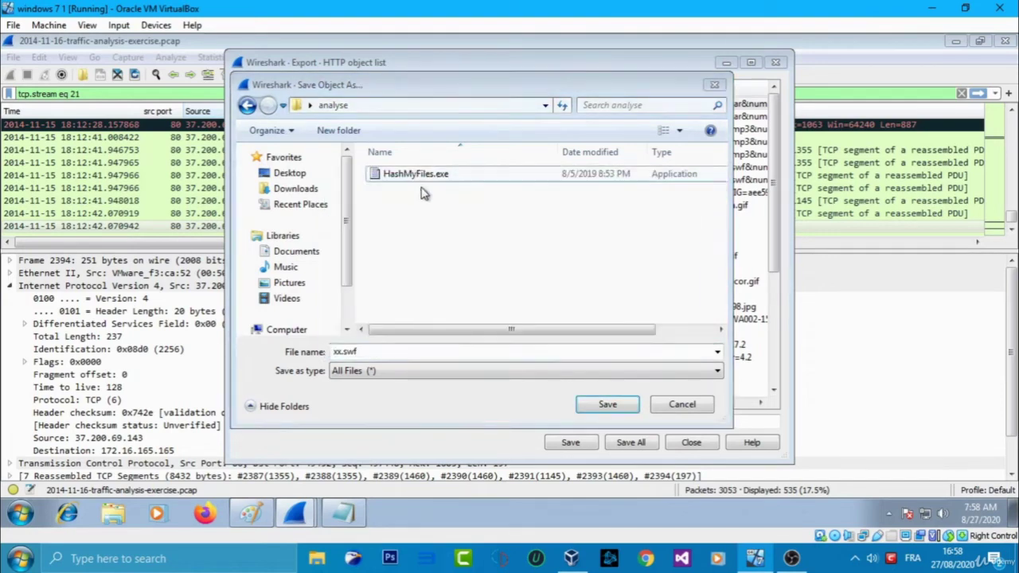
Save the java-archive object of packet 2489 in the analyse folder as test.jar.
{"action": "left_click", "coordinate": [384, 352]}
{"action": "double_click", "coordinate": [382, 353]}
{"action": "type", "text": "test"}
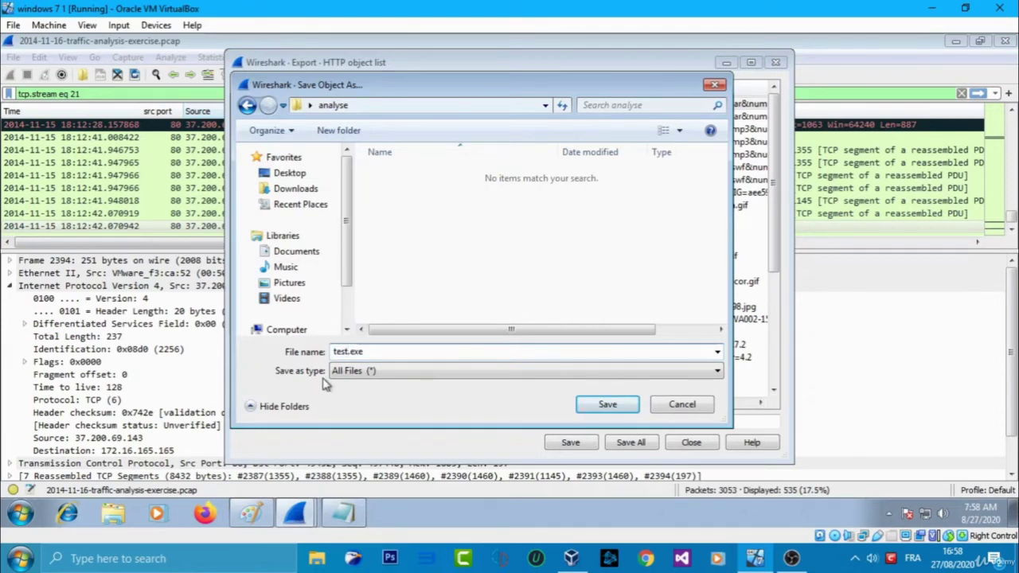
{"action": "double_click", "coordinate": [356, 352]}
{"action": "type", "text": "jar"}
{"action": "key", "text": "Return"}
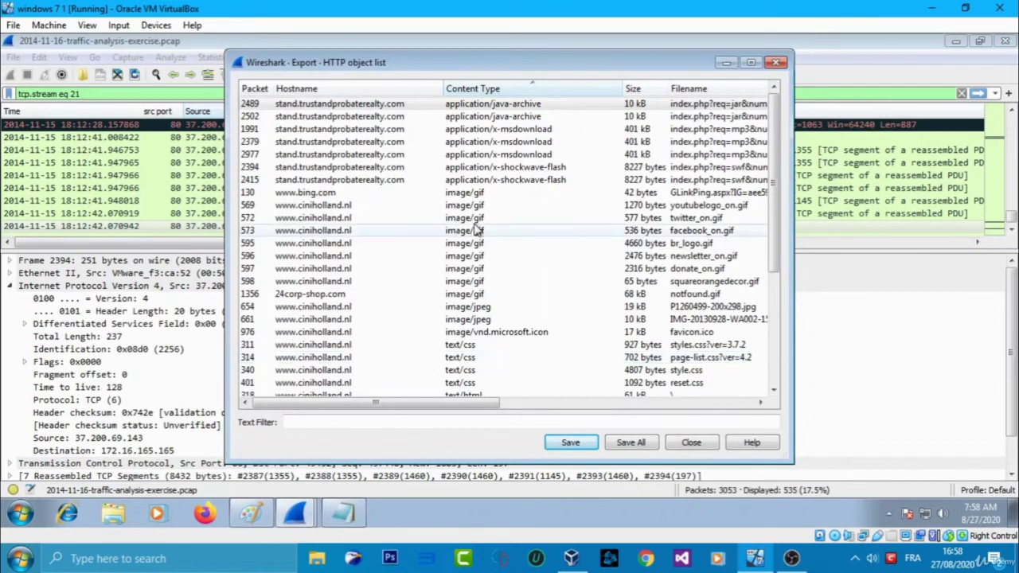
Save the java-archive object of packet 2502 in the analyse folder, keeping its original name with the extension .jar added.
{"action": "left_click", "coordinate": [453, 117]}
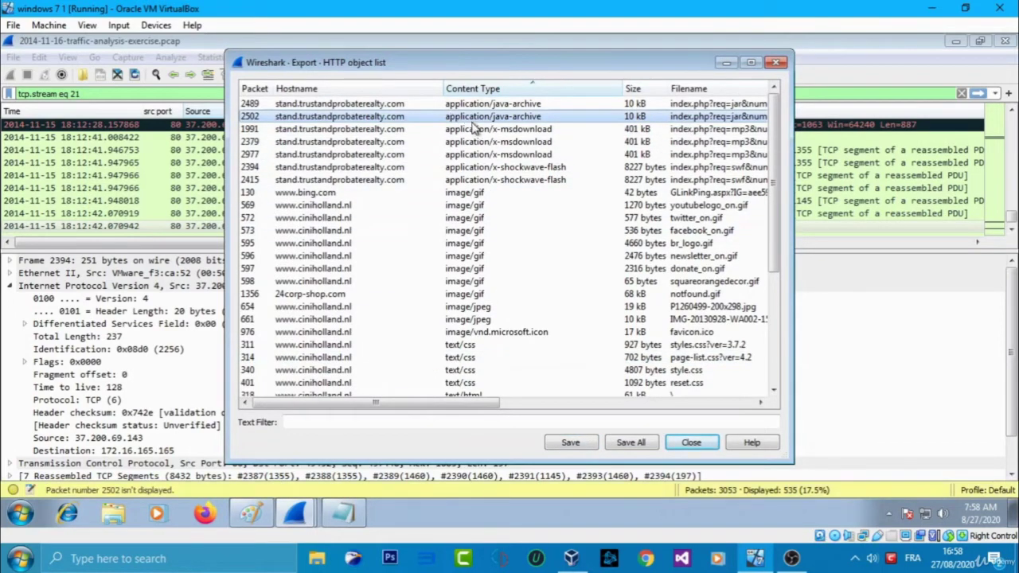
{"action": "left_click", "coordinate": [563, 444]}
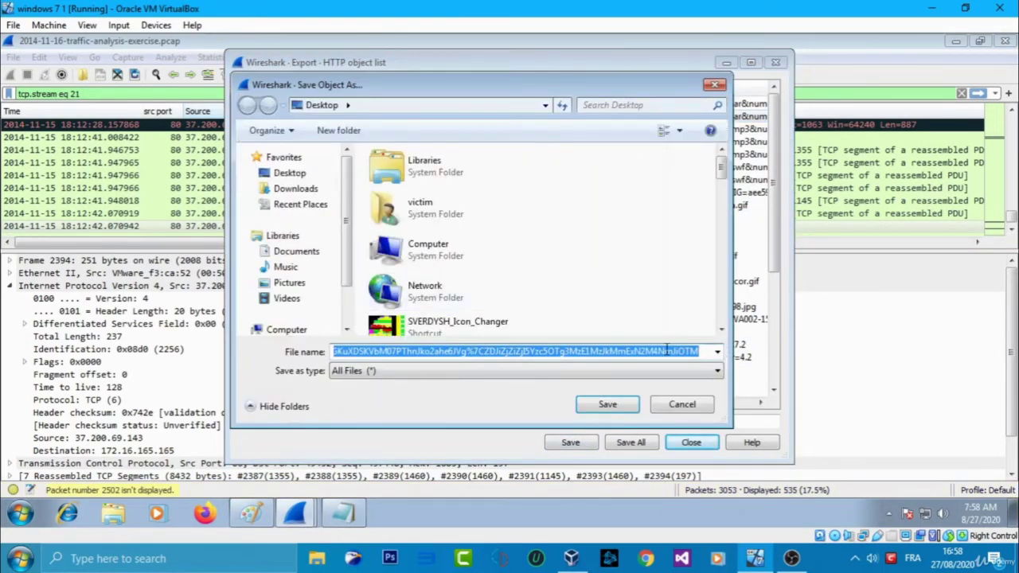
{"action": "left_click", "coordinate": [700, 351]}
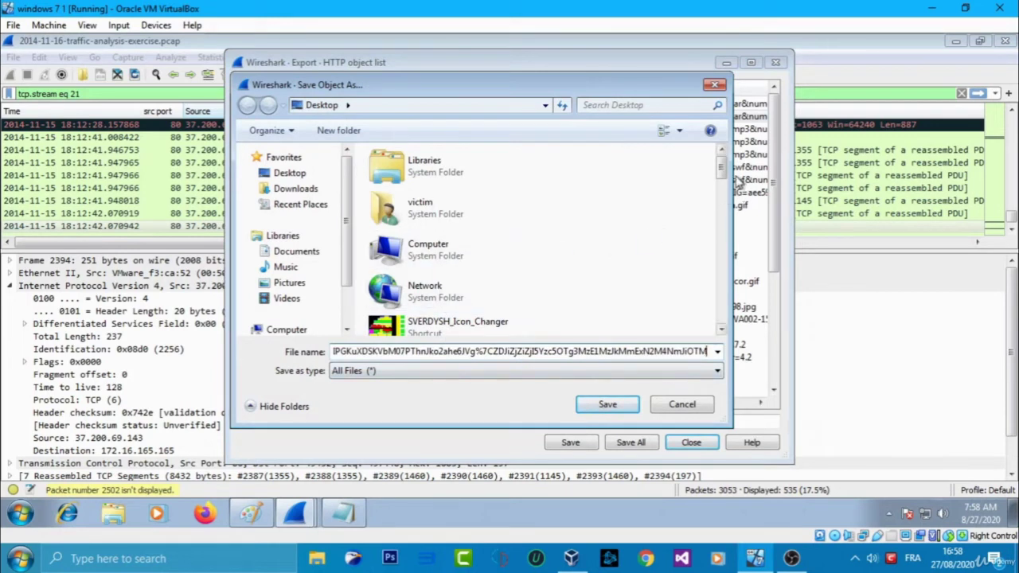
{"action": "scroll", "coordinate": [557, 171], "scroll_direction": "down", "scroll_amount": 3}
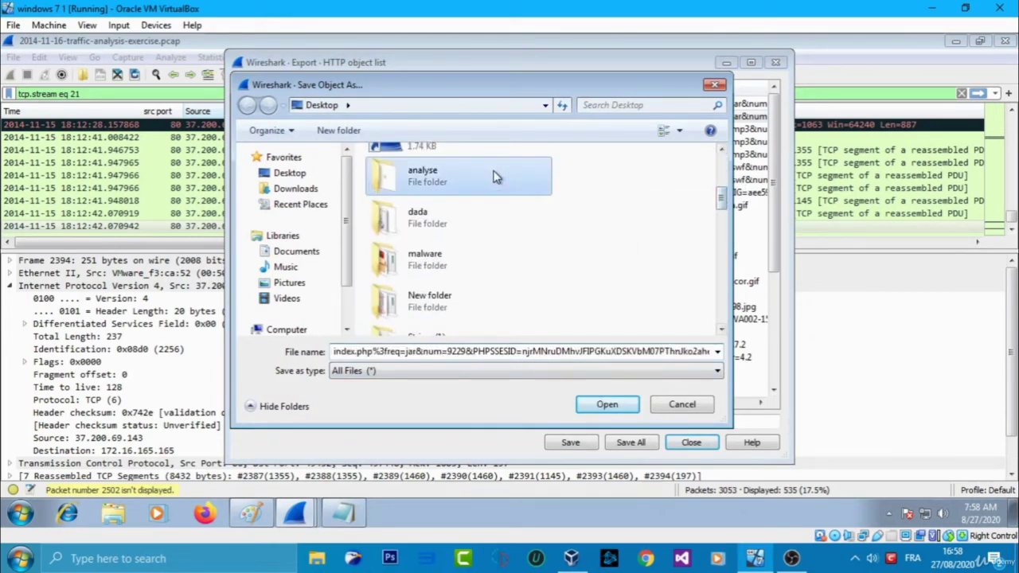
{"action": "double_click", "coordinate": [494, 173]}
{"action": "key", "text": "Right"}
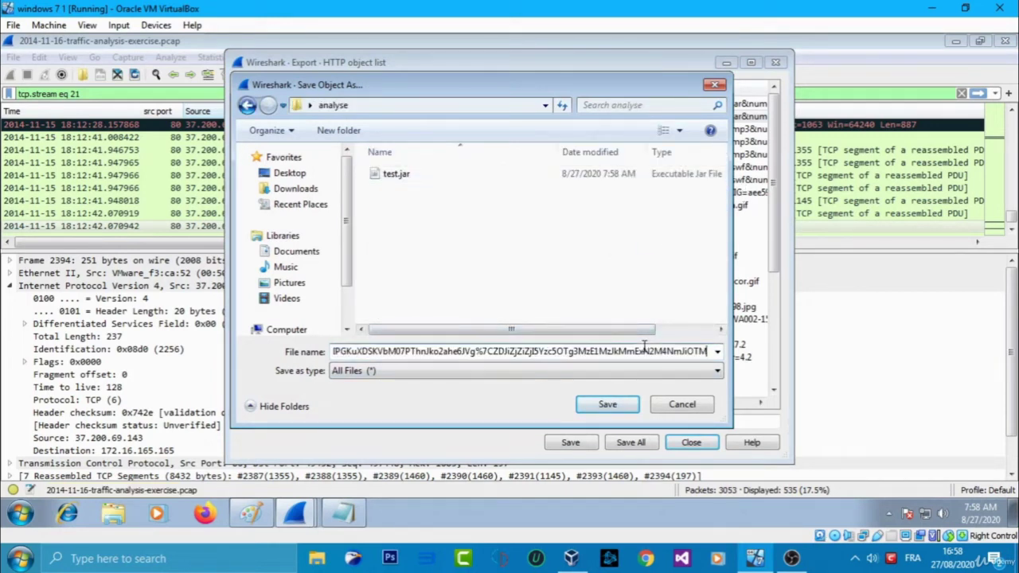
{"action": "type", "text": ".jar"}
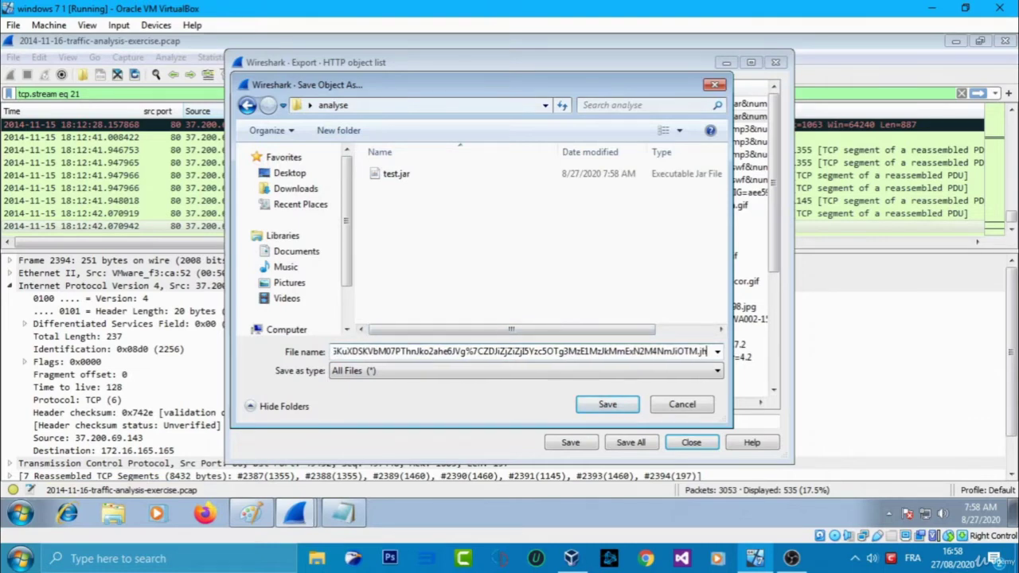
{"action": "key", "text": "Return"}
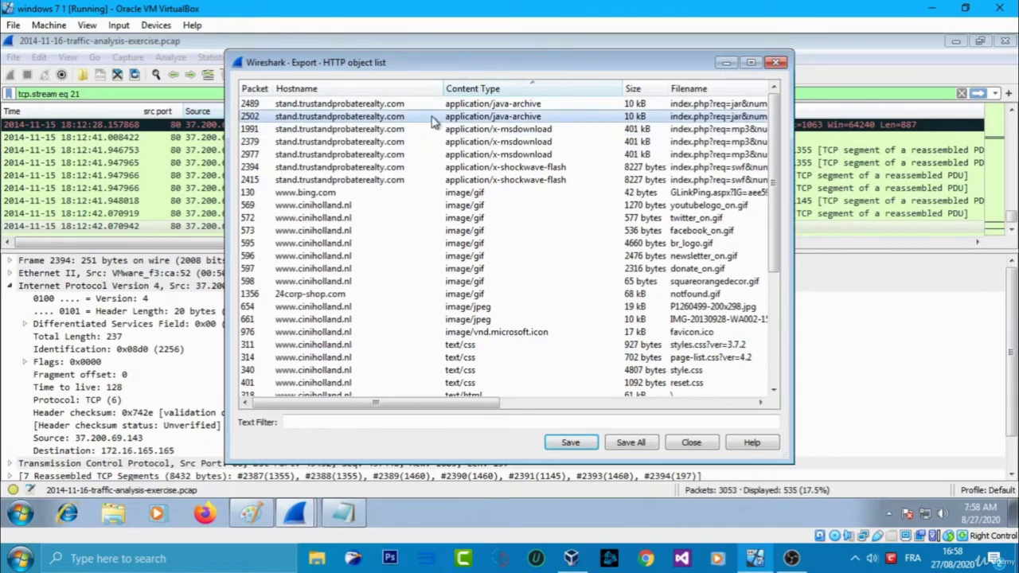
Save the x-msdownload object of packet 1991 to the Desktop, keeping its original name with the extension .exe added.
{"action": "left_click", "coordinate": [351, 134]}
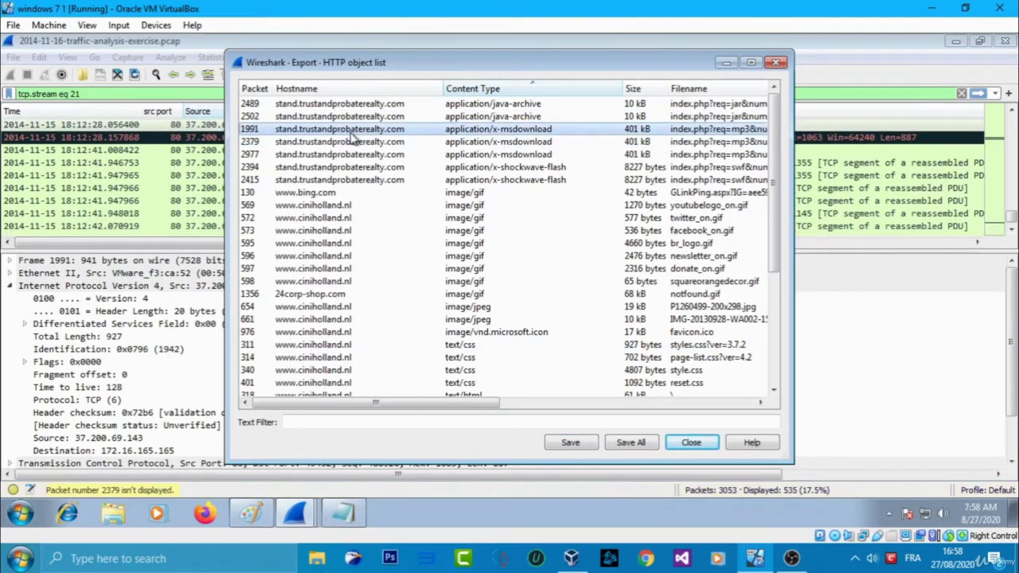
{"action": "left_click", "coordinate": [570, 441]}
{"action": "left_click", "coordinate": [656, 351]}
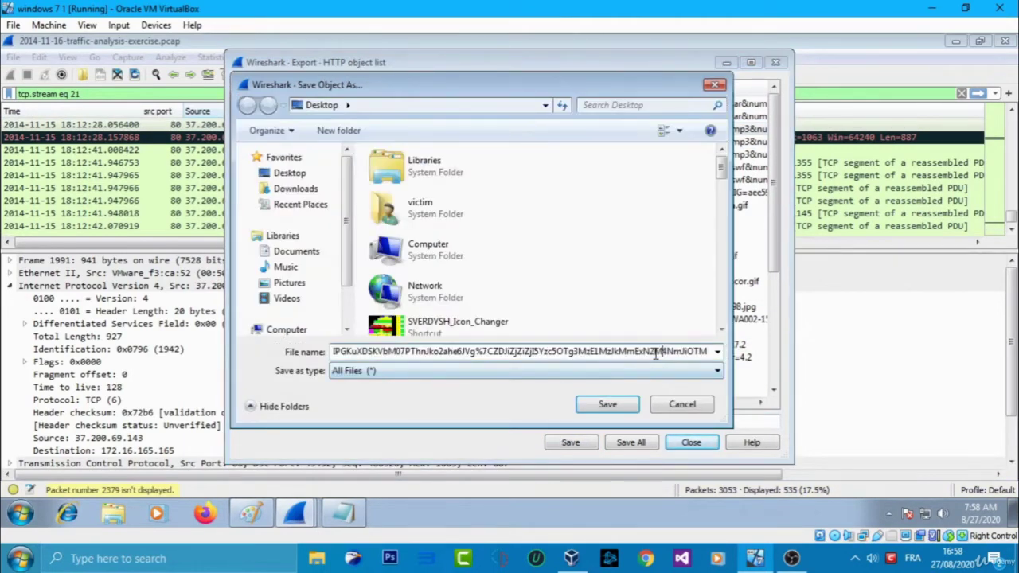
{"action": "type", "text": "."}
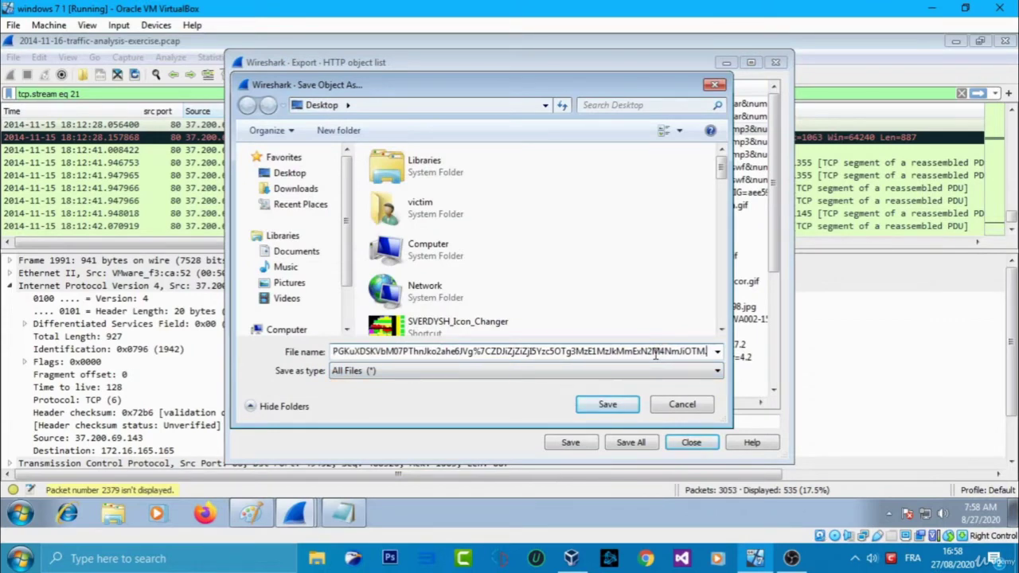
{"action": "type", "text": "exe"}
{"action": "key", "text": "Return"}
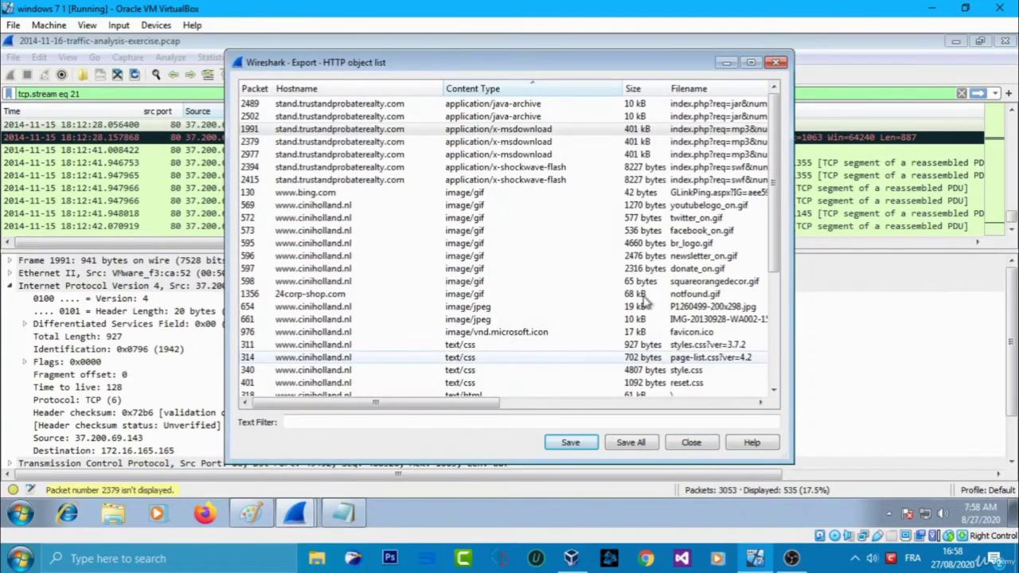
Save the x-msdownload object of packet 2379 to the Desktop, keeping its original name with the extension .exe added.
{"action": "left_click", "coordinate": [514, 142]}
{"action": "left_click", "coordinate": [571, 444]}
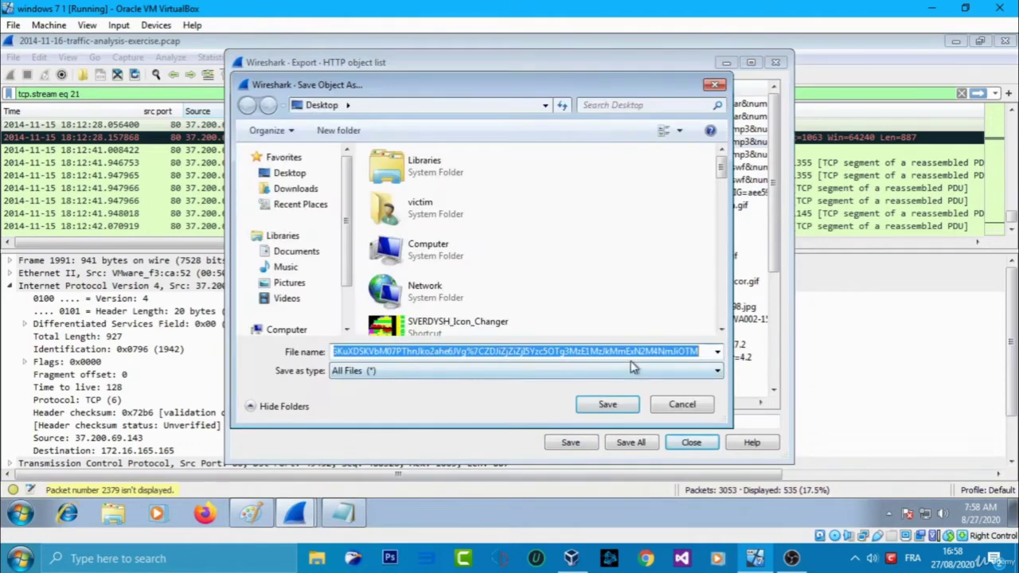
{"action": "left_click", "coordinate": [638, 351]}
{"action": "type", "text": "."}
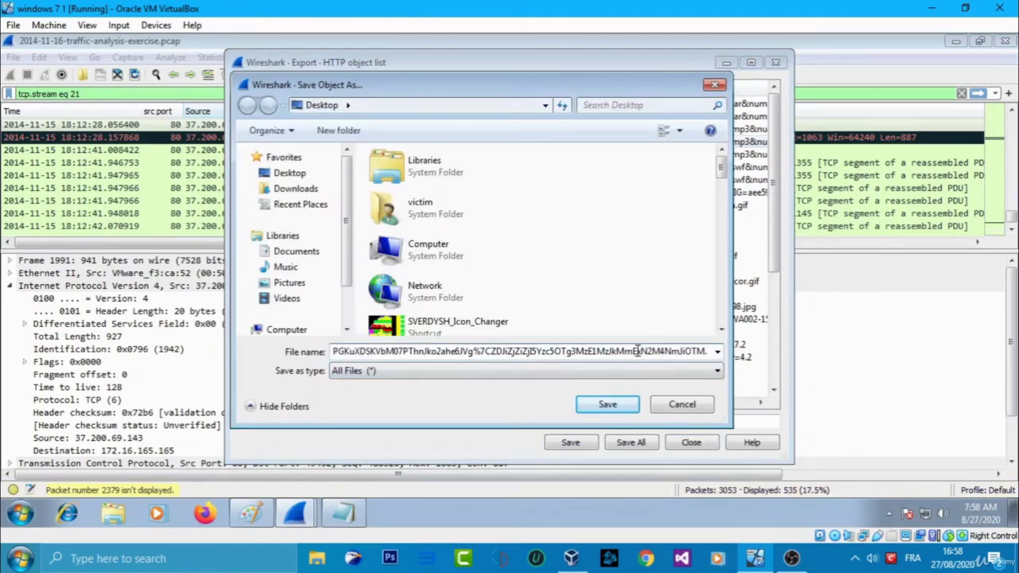
{"action": "type", "text": "exe"}
{"action": "key", "text": "Return"}
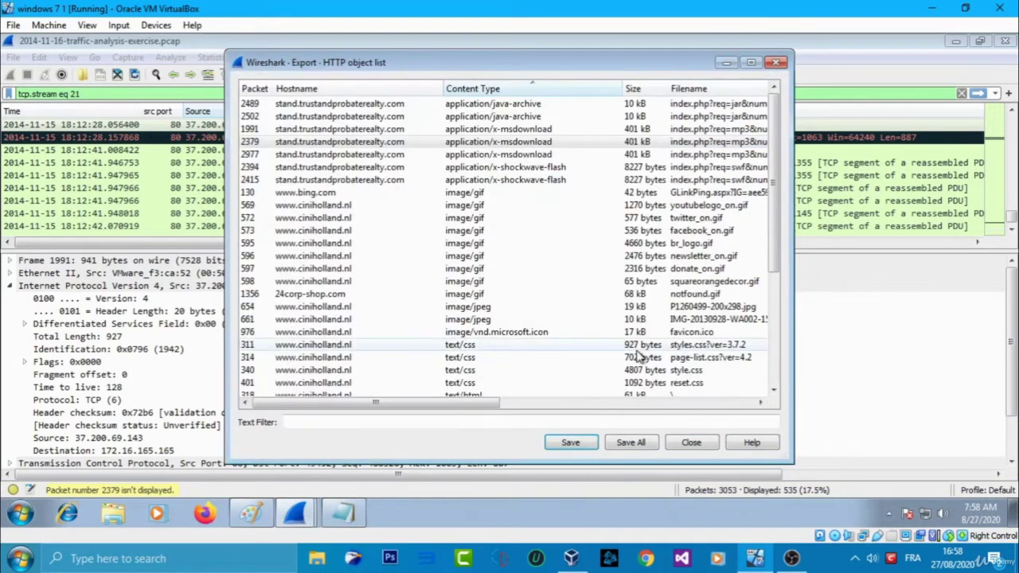
Save the x-msdownload object of packet 2977 to the Desktop, keeping its original name with the extension .exe added.
{"action": "left_click", "coordinate": [537, 156]}
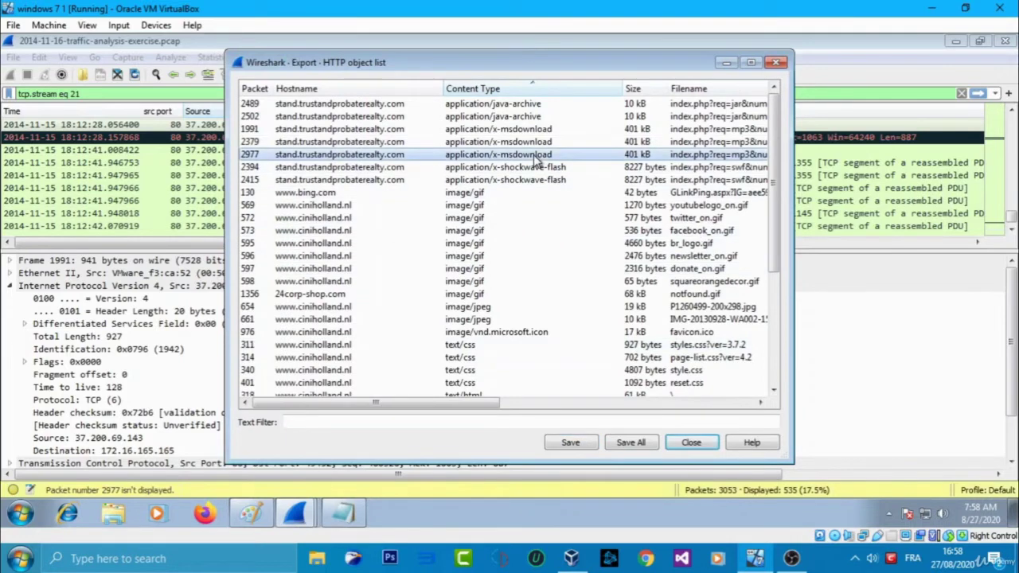
{"action": "left_click", "coordinate": [587, 442]}
{"action": "left_click", "coordinate": [701, 354]}
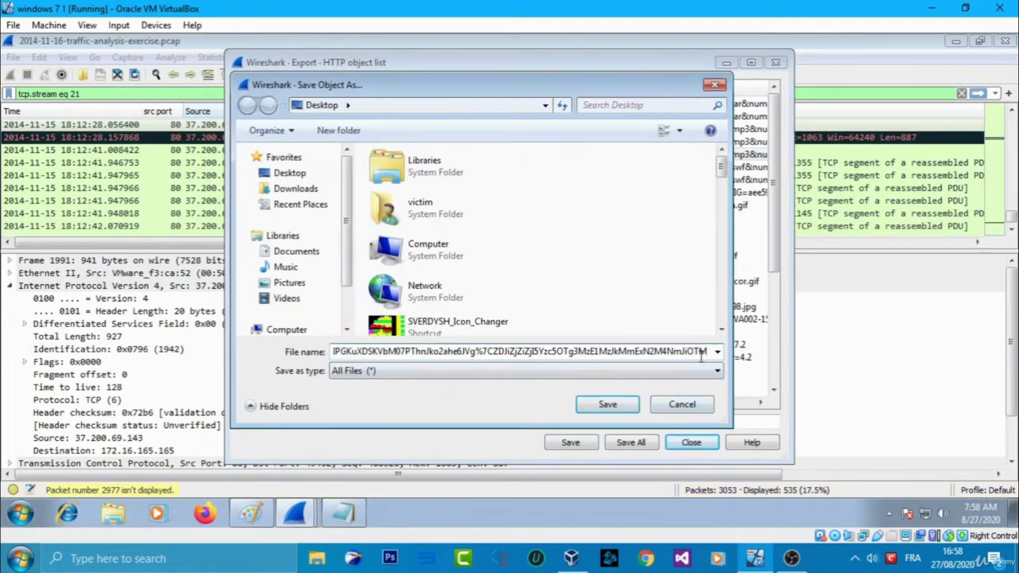
{"action": "type", "text": ".exe"}
{"action": "key", "text": "Return"}
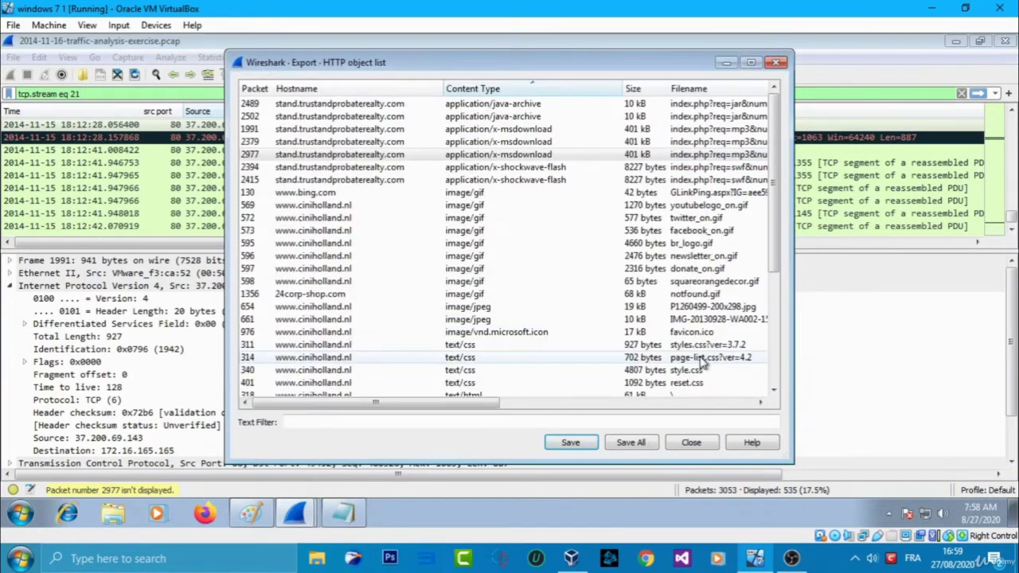
Save the x-shockwave-flash object of packet 2394 to the Desktop, keeping its original name with the extension .swf added.
{"action": "left_click", "coordinate": [593, 167]}
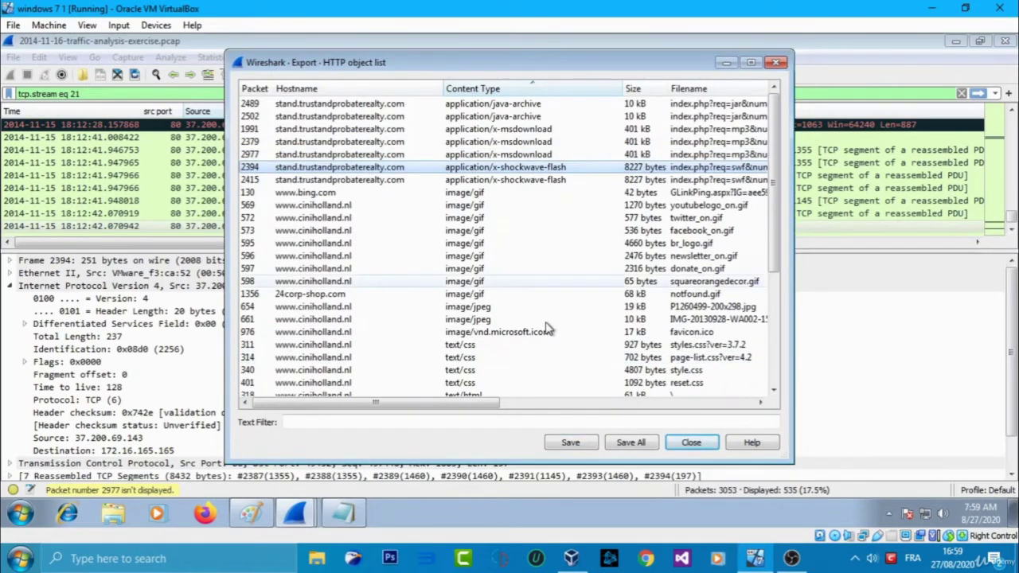
{"action": "left_click", "coordinate": [569, 444]}
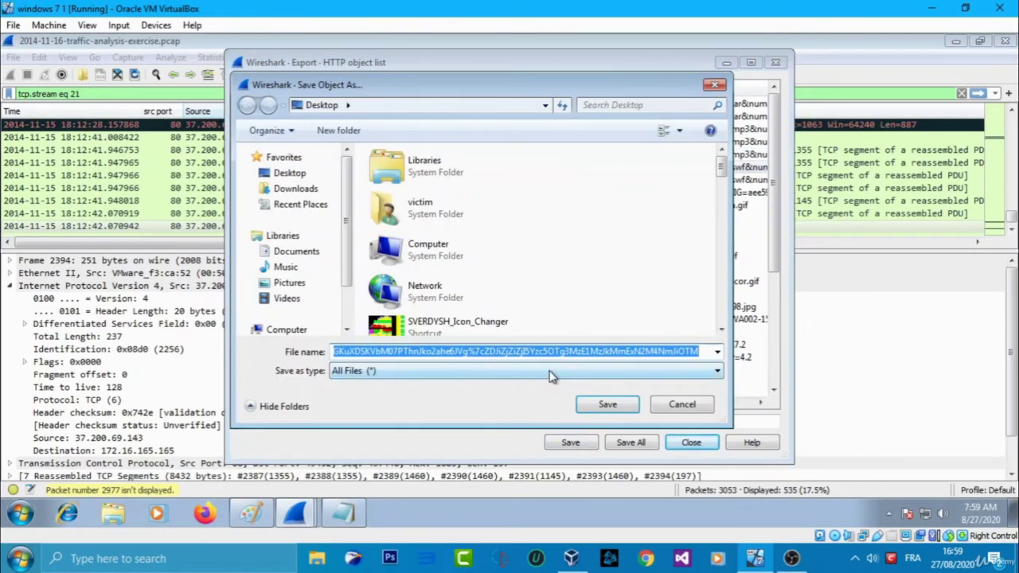
{"action": "key", "text": "End"}
{"action": "type", "text": "sw"}
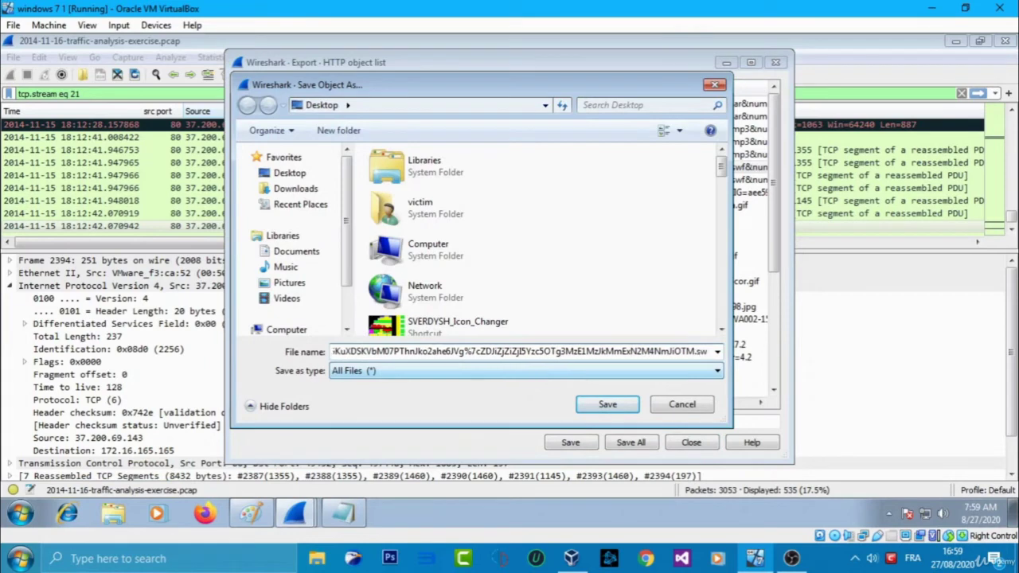
{"action": "type", "text": "f"}
{"action": "key", "text": "Return"}
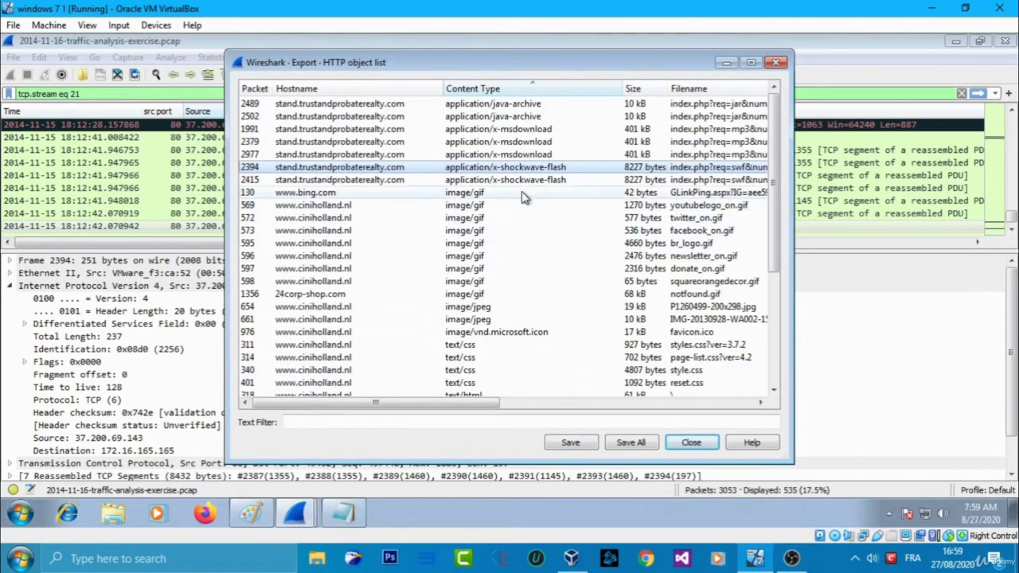
Save the x-shockwave-flash object of packet 2415 to the Desktop with .swf added to its original name, and close the HTTP object list.
{"action": "left_click", "coordinate": [530, 180]}
{"action": "left_click", "coordinate": [578, 445]}
{"action": "left_click", "coordinate": [549, 354]}
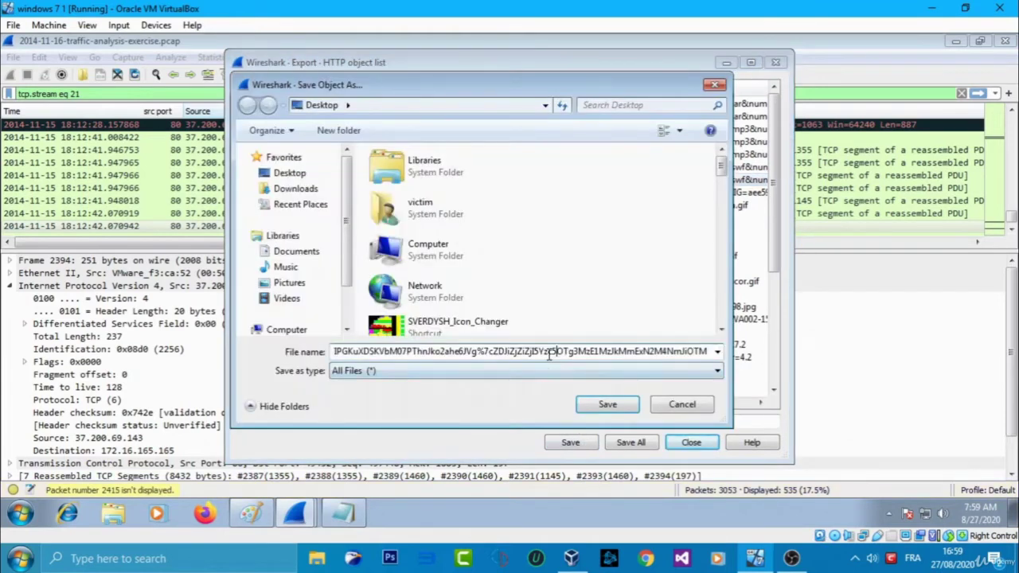
{"action": "type", "text": ".swf"}
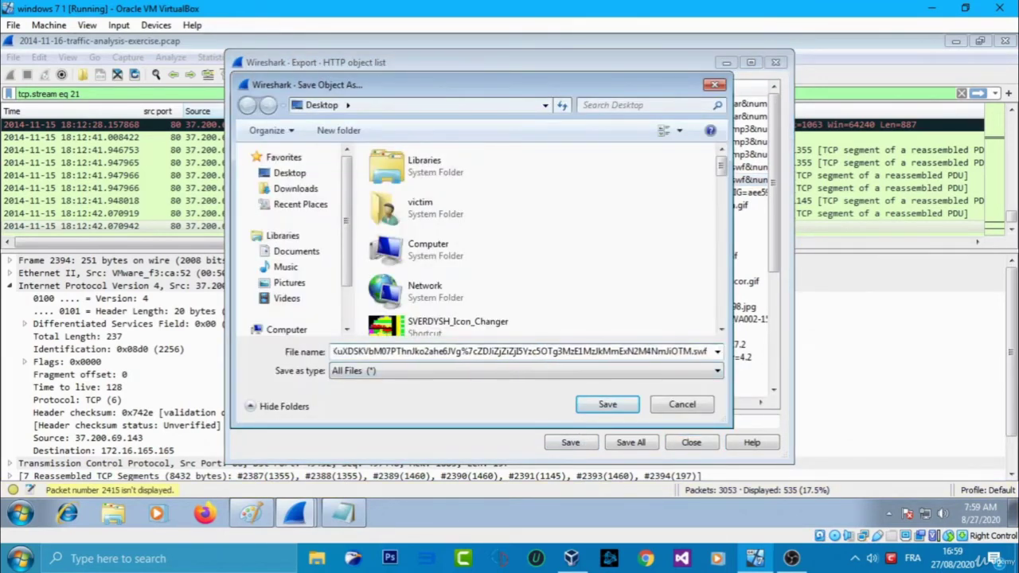
{"action": "key", "text": "Return"}
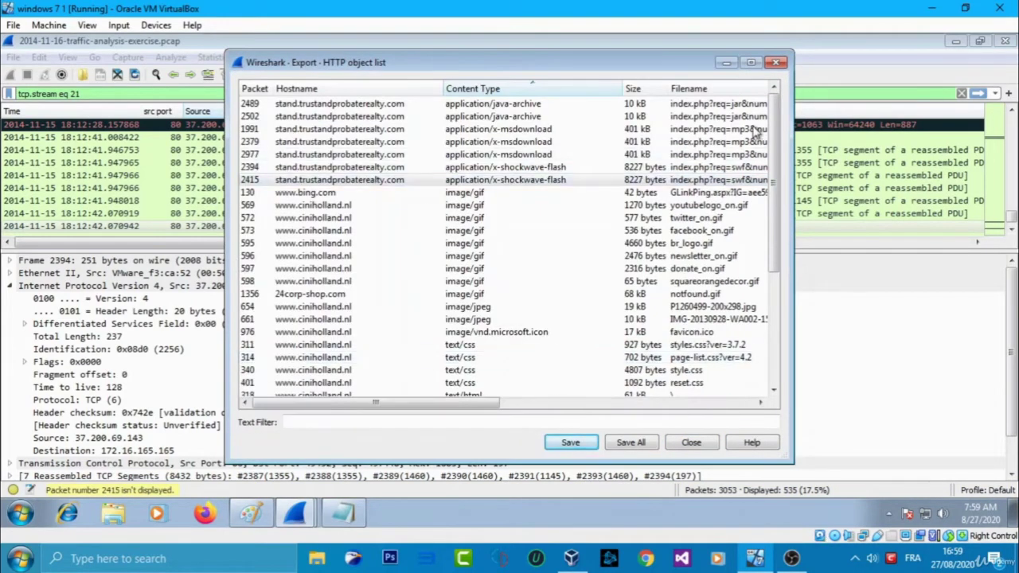
{"action": "left_click", "coordinate": [776, 62]}
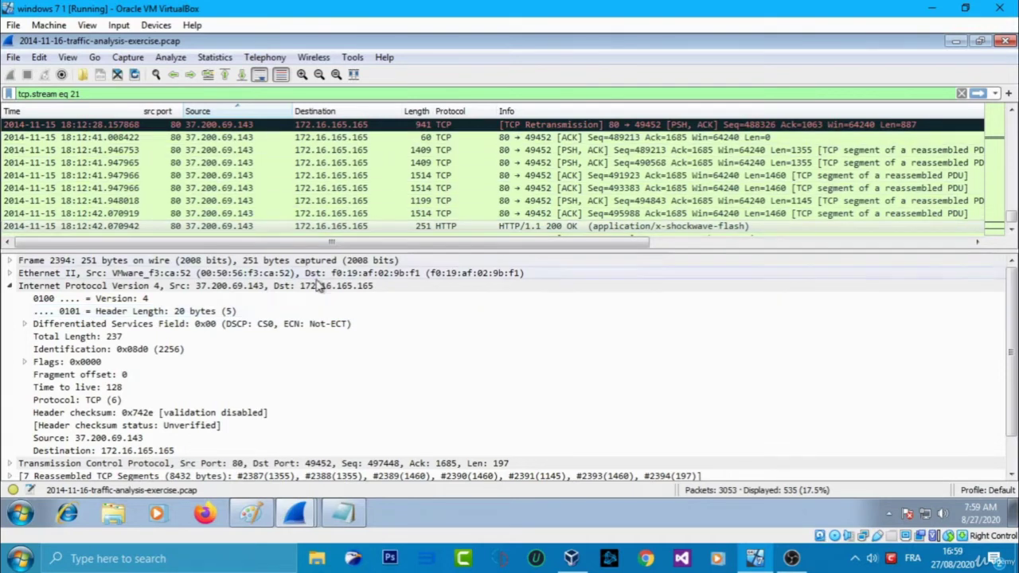
Switch to Notepad and review the noted host and IP address of the infected website.
{"action": "left_click", "coordinate": [343, 513]}
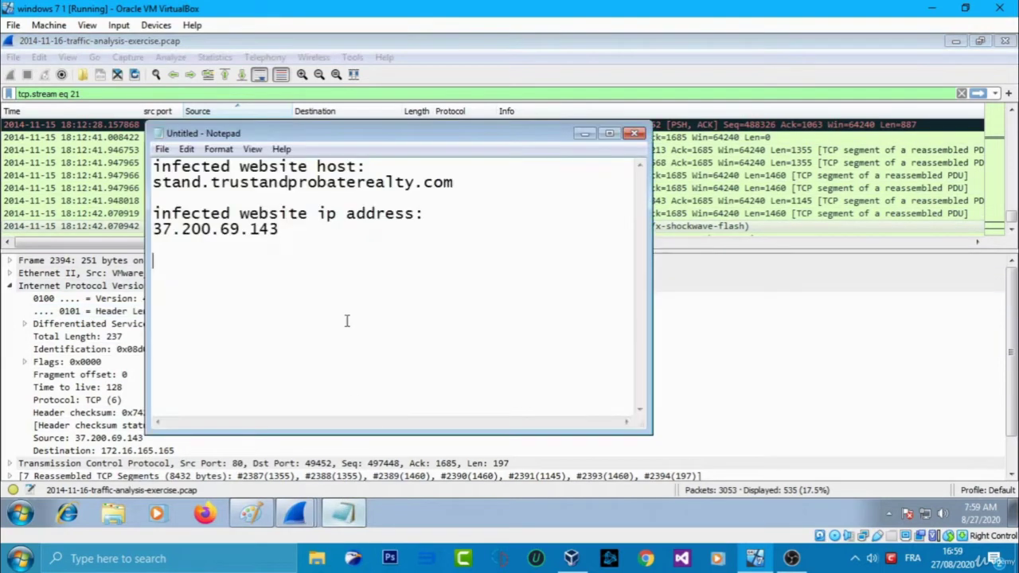
{"action": "double_click", "coordinate": [290, 182]}
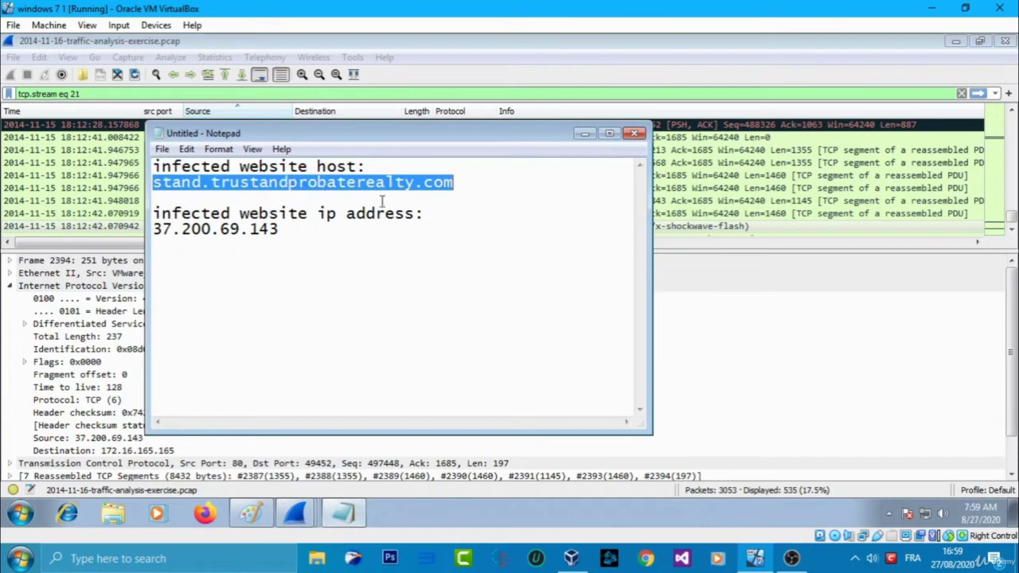
{"action": "left_click", "coordinate": [371, 284]}
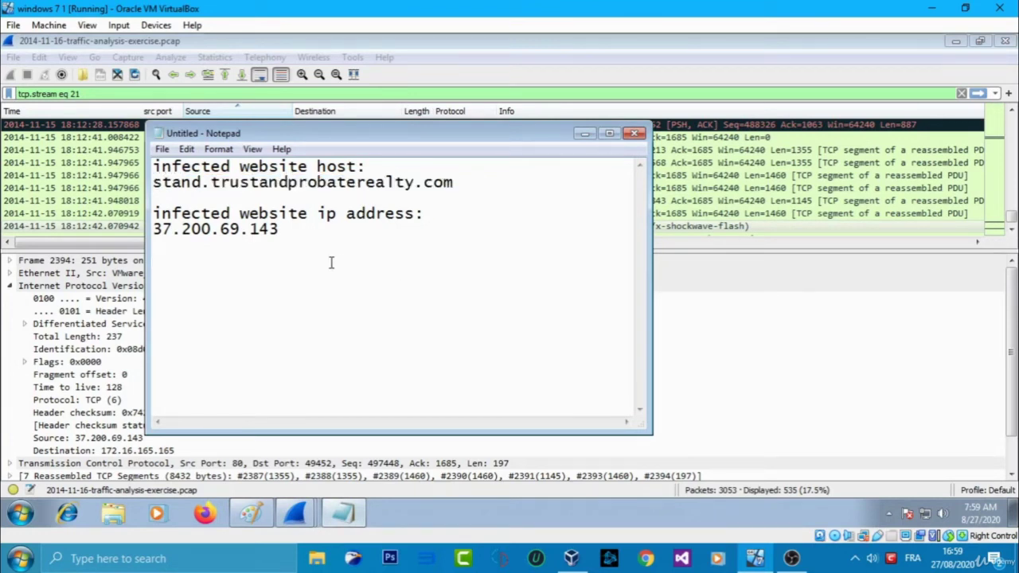
{"action": "double_click", "coordinate": [258, 182]}
{"action": "left_click", "coordinate": [257, 188]}
{"action": "left_click", "coordinate": [318, 264]}
Minimise the Notepad window and both Wireshark capture windows to expose the desktop.
{"action": "left_click", "coordinate": [955, 41]}
{"action": "left_click", "coordinate": [584, 132]}
{"action": "left_click", "coordinate": [828, 47]}
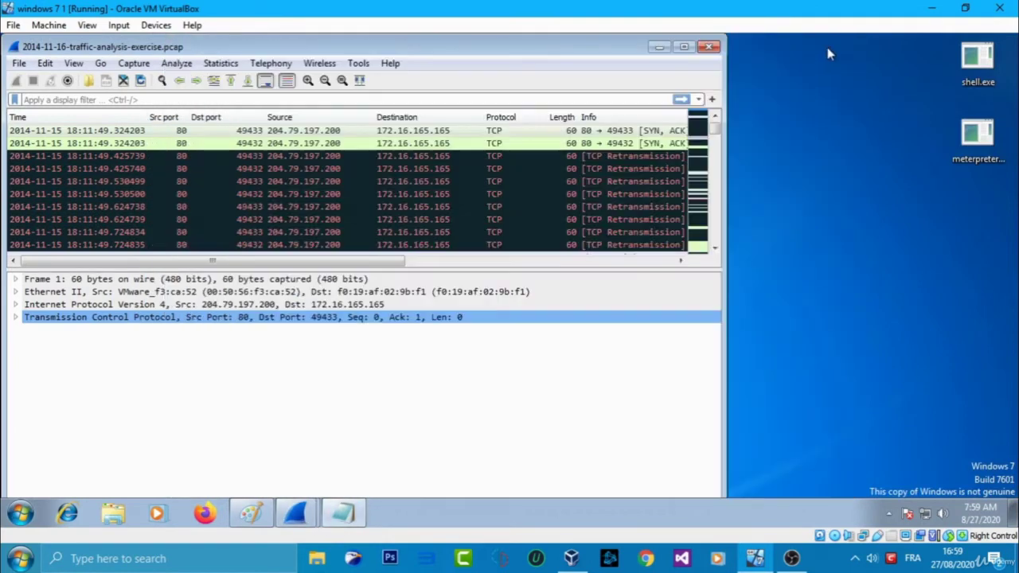
{"action": "left_click", "coordinate": [660, 47]}
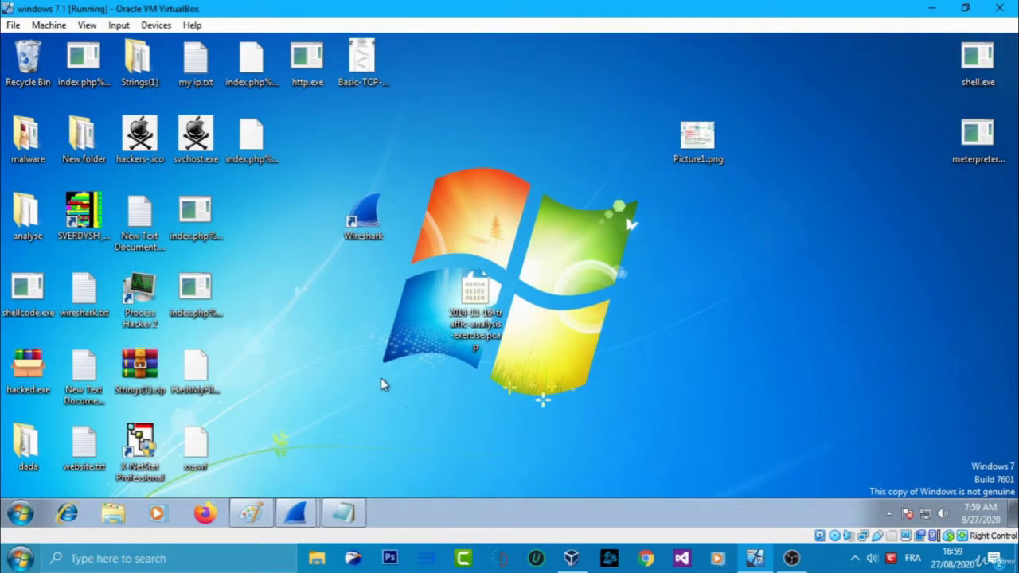
{"action": "left_click_drag", "start_coordinate": [324, 342], "coordinate": [407, 412]}
Open Firefox, search Google for hashmyfile, and move the browser window clear of the desktop files.
{"action": "left_click", "coordinate": [206, 512]}
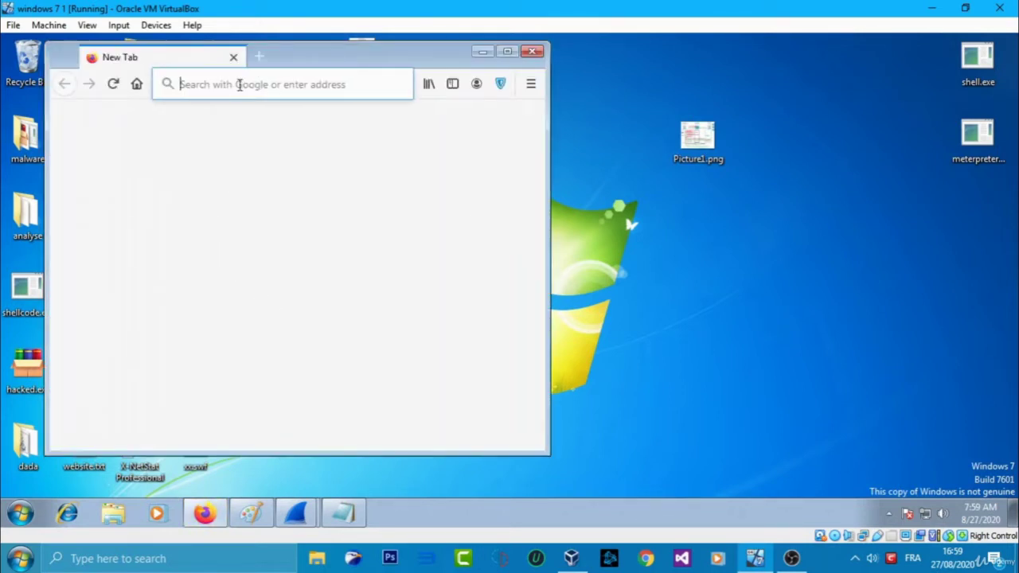
{"action": "type", "text": "hash"}
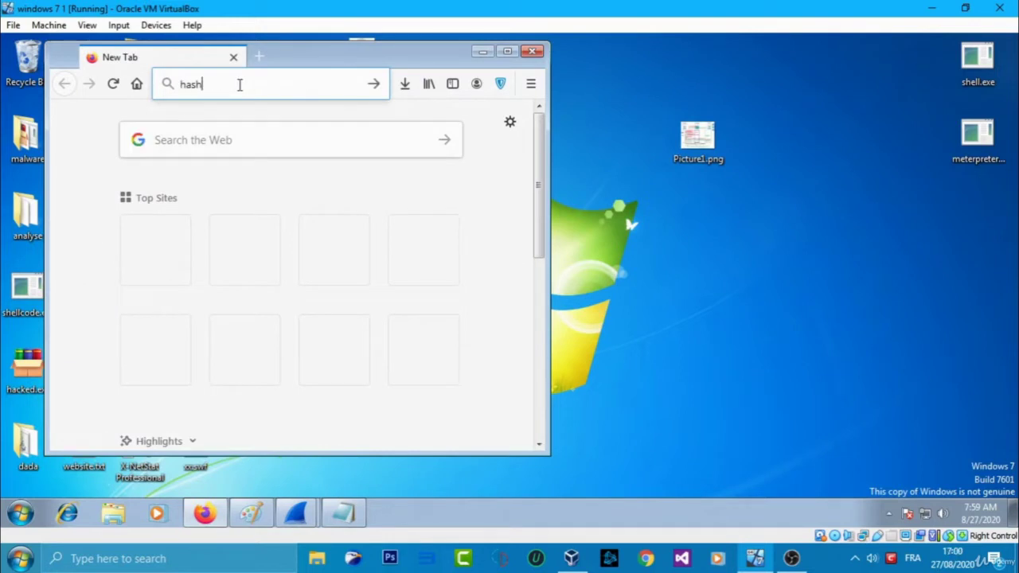
{"action": "type", "text": "myfi"}
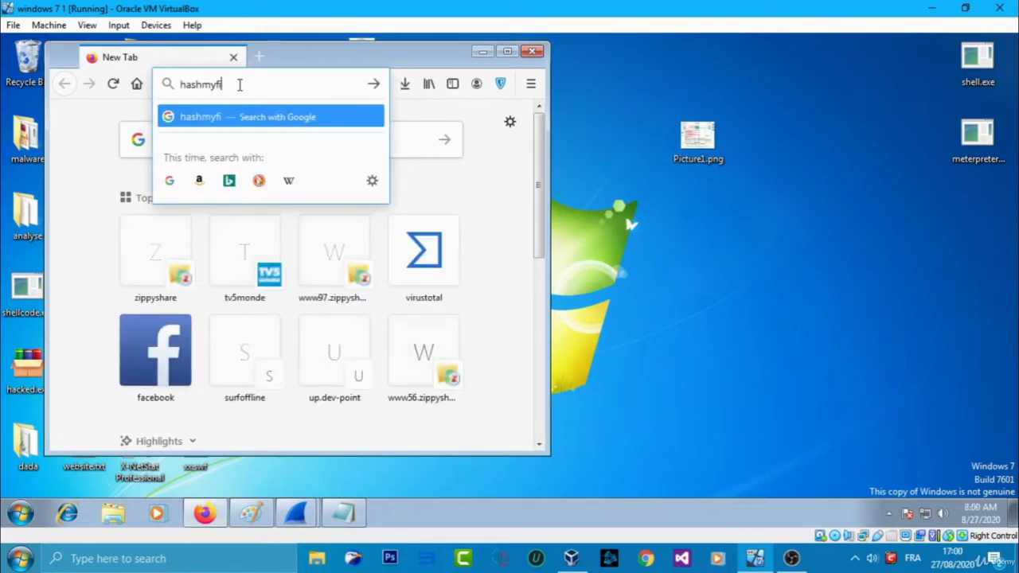
{"action": "type", "text": "le"}
{"action": "key", "text": "Return"}
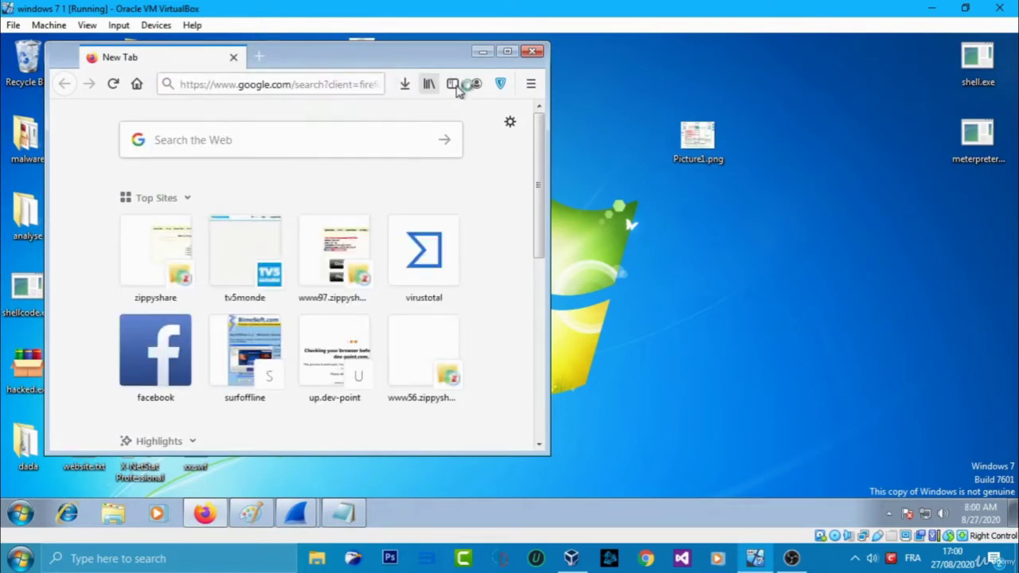
{"action": "left_click_drag", "start_coordinate": [305, 64], "coordinate": [387, 70]}
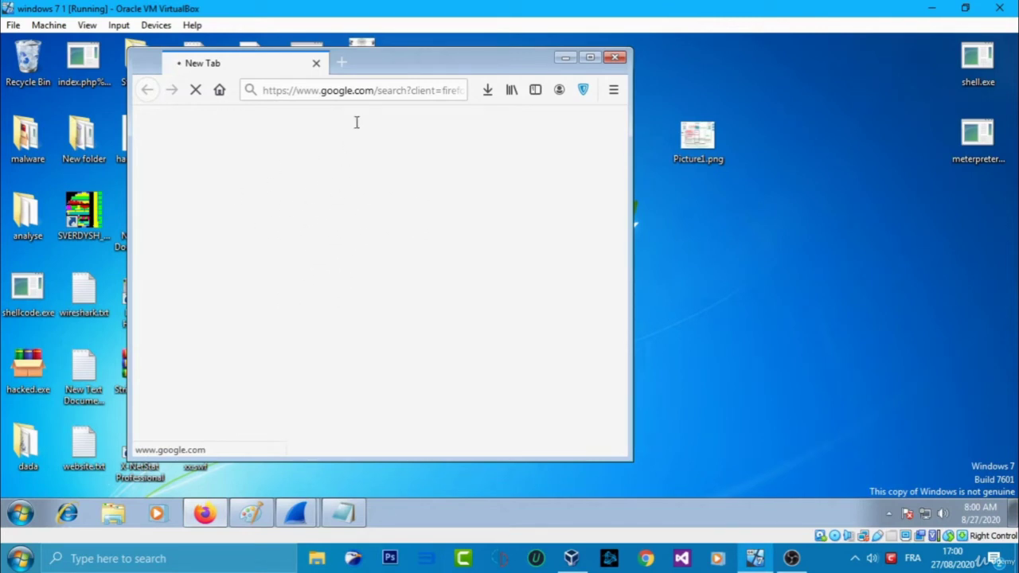
{"action": "left_click_drag", "start_coordinate": [409, 71], "coordinate": [465, 80]}
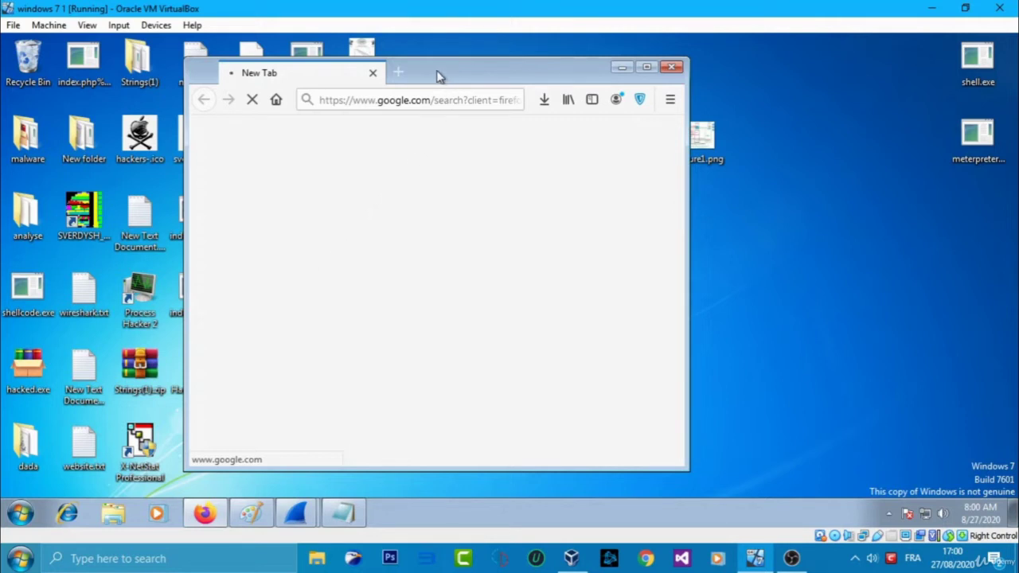
{"action": "left_click_drag", "start_coordinate": [439, 75], "coordinate": [638, 95]}
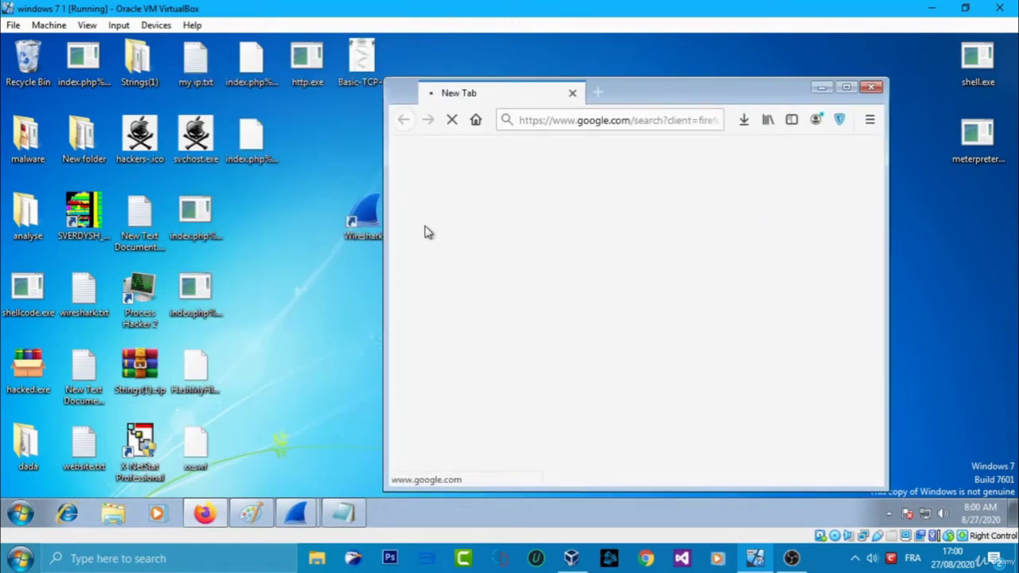
Search the virtual machine's programs and files for hash, then dismiss the search.
{"action": "left_click", "coordinate": [20, 513]}
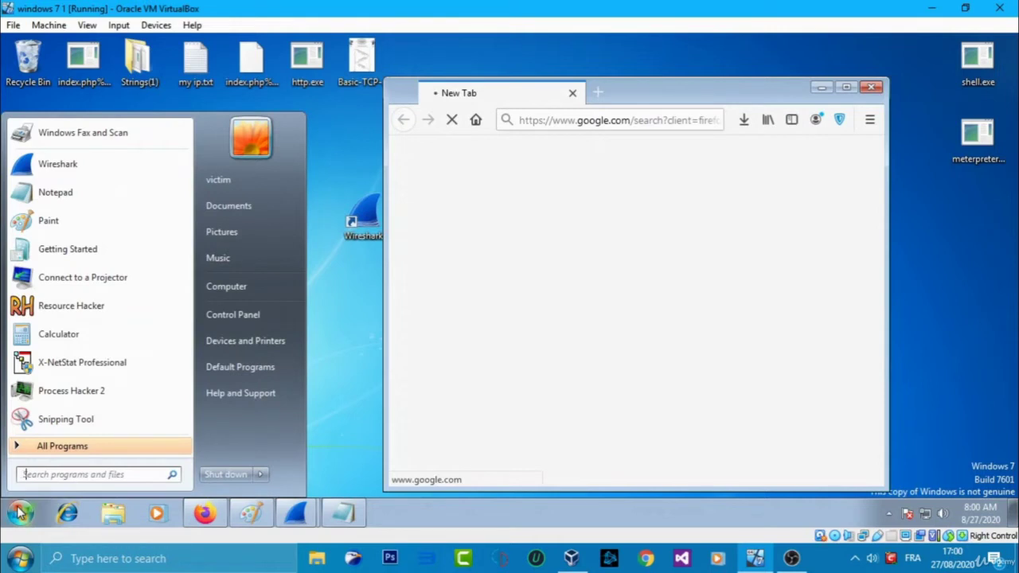
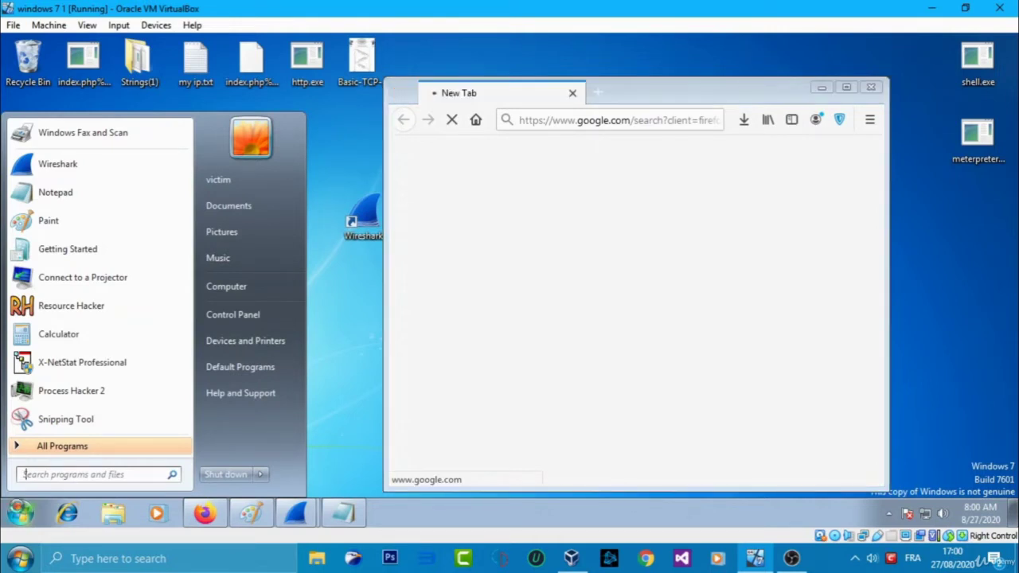
{"action": "type", "text": "hah"}
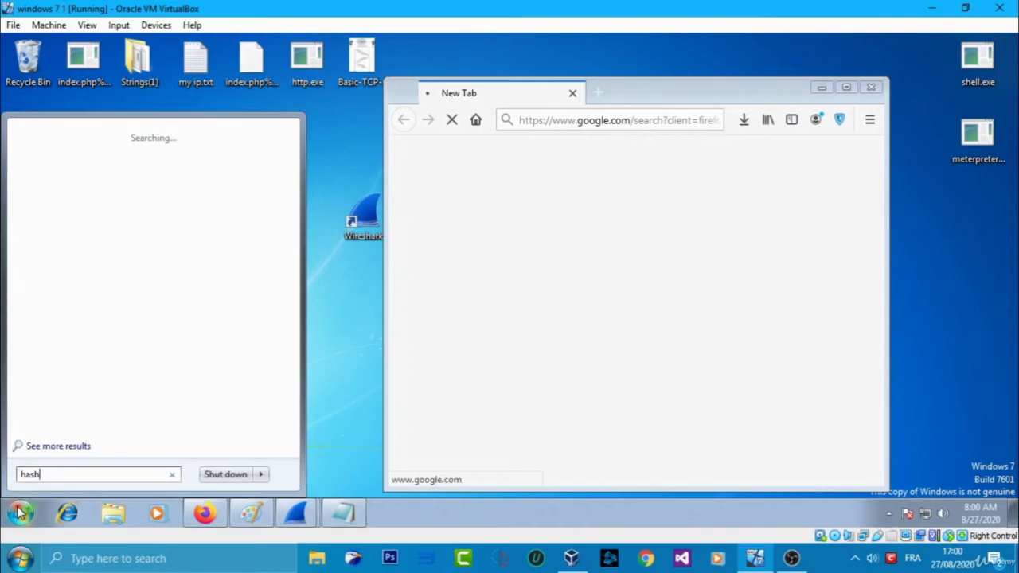
{"action": "left_click", "coordinate": [332, 426]}
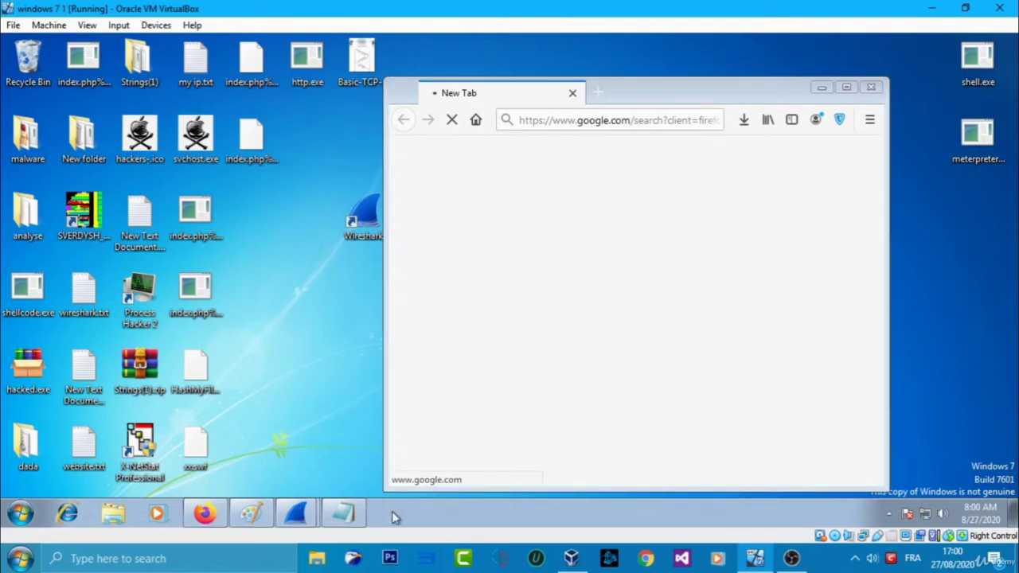
{"action": "left_click", "coordinate": [309, 509]}
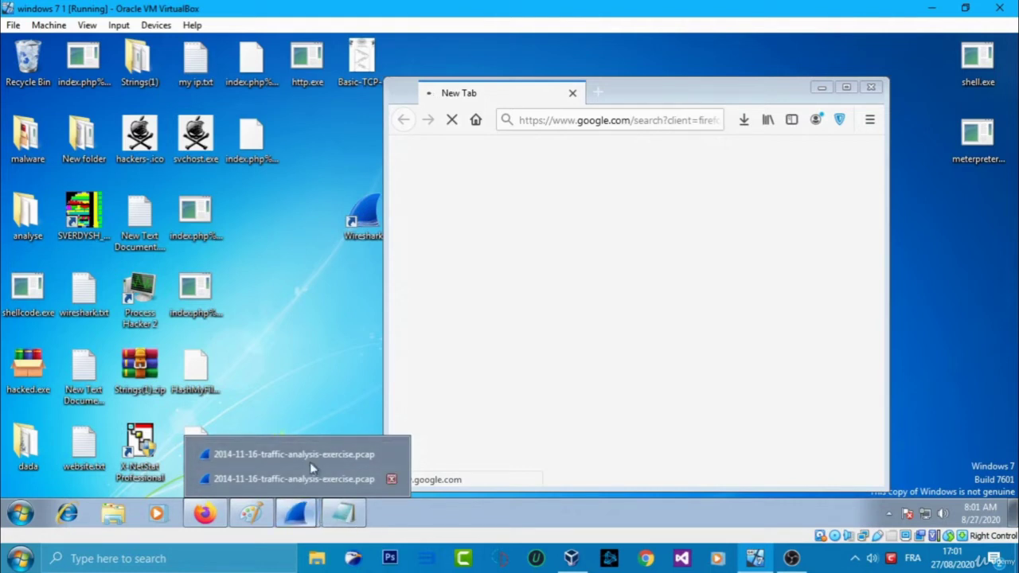
{"action": "left_click_drag", "start_coordinate": [286, 317], "coordinate": [347, 391]}
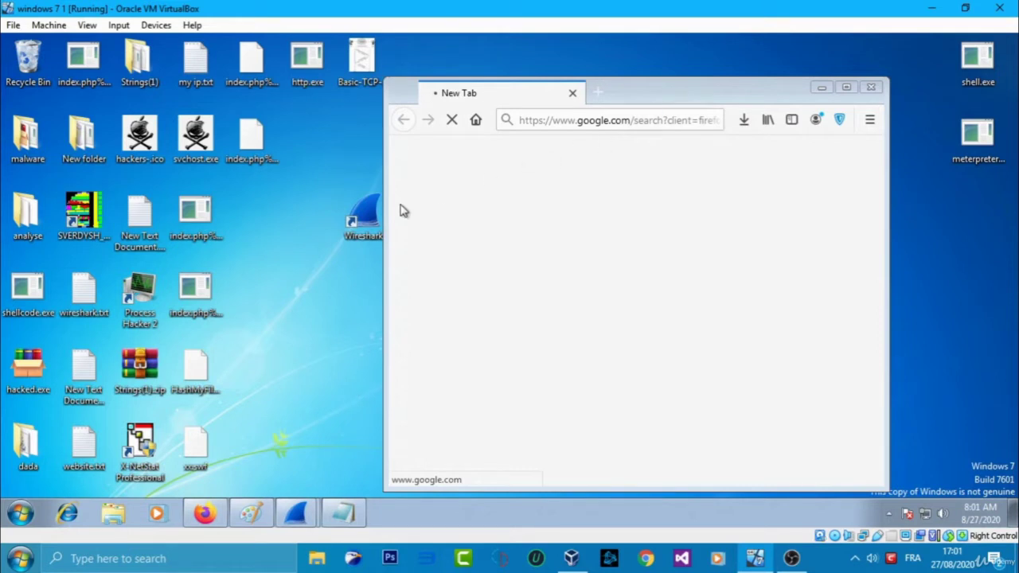
Try to start Task Manager in the Windows 7 virtual machine.
{"action": "right_click", "coordinate": [426, 516]}
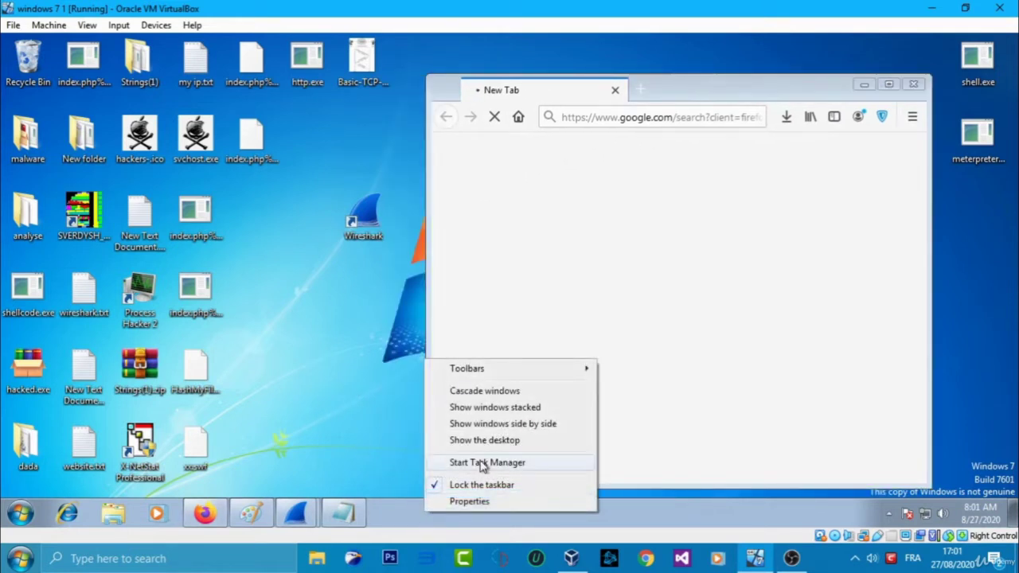
{"action": "left_click", "coordinate": [485, 462]}
{"action": "left_click_drag", "start_coordinate": [315, 349], "coordinate": [390, 436]}
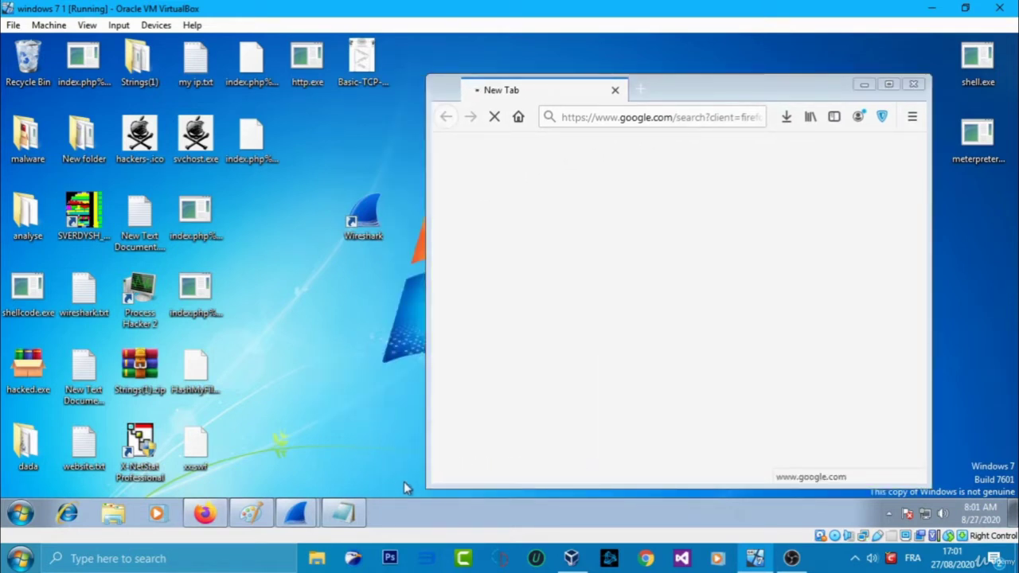
{"action": "right_click", "coordinate": [413, 512]}
{"action": "left_click", "coordinate": [440, 453]}
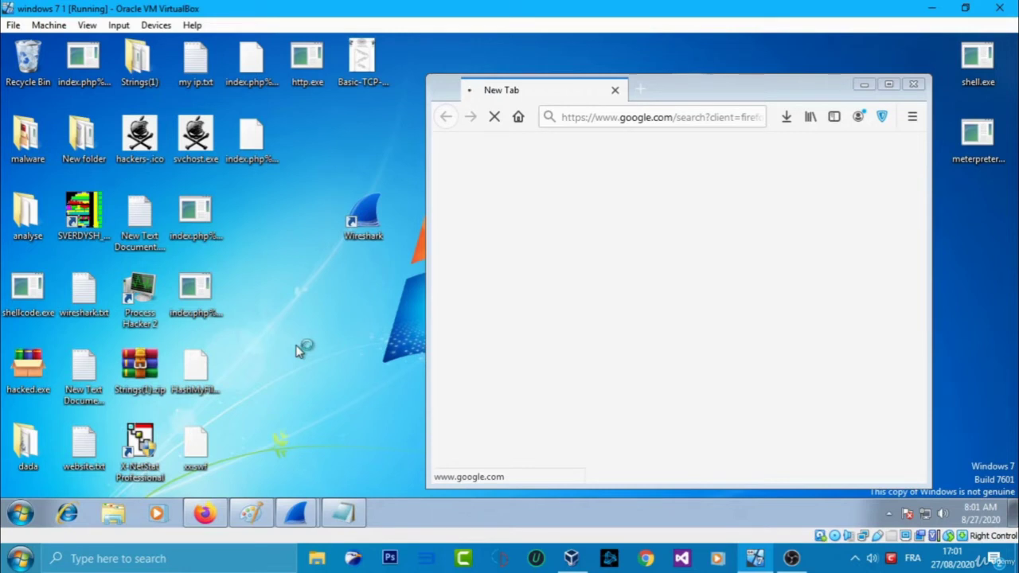
{"action": "left_click", "coordinate": [791, 558]}
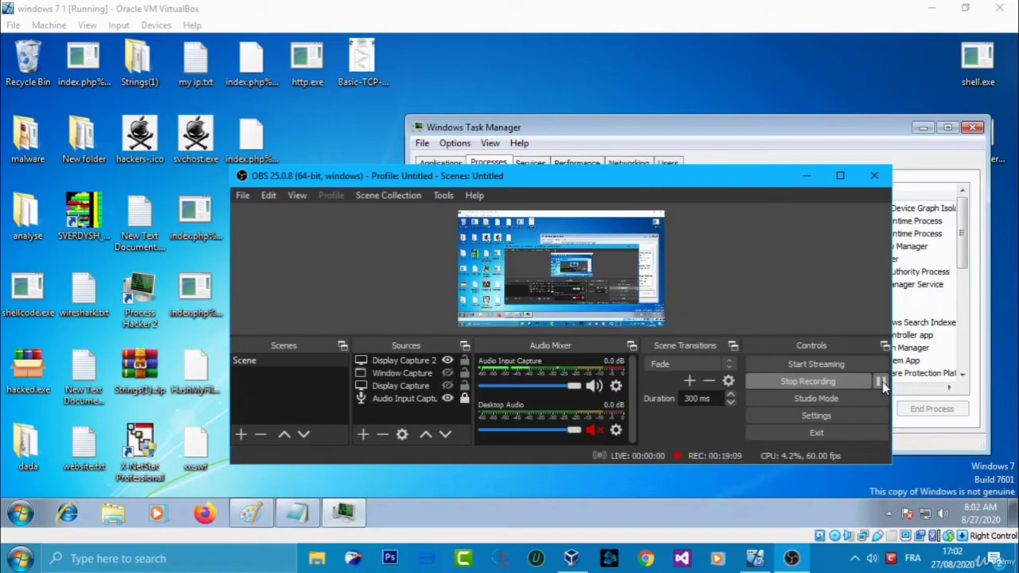
{"action": "left_click", "coordinate": [882, 381]}
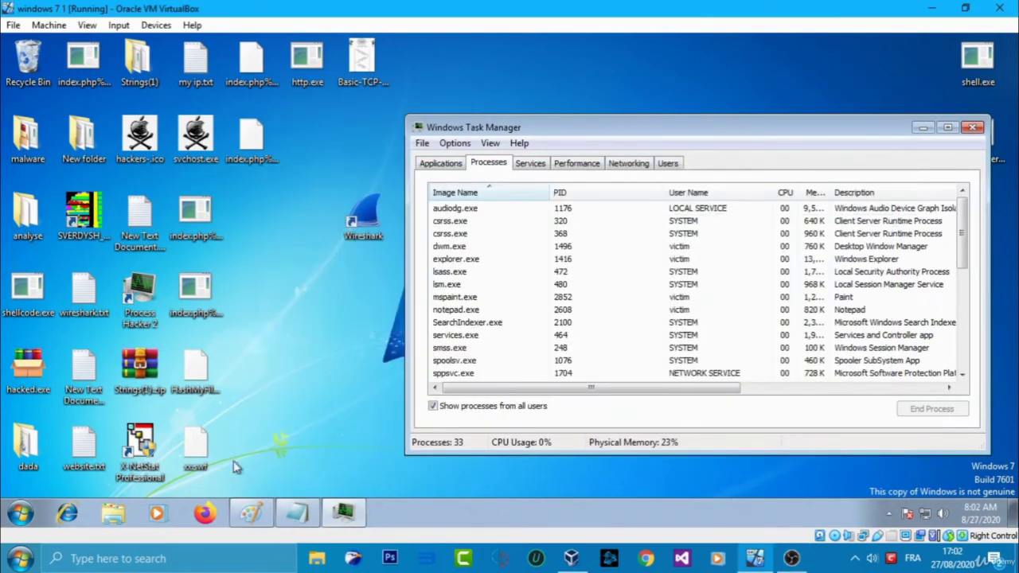
Reopen Firefox in the virtual machine and search Google for "download hashmyfile".
{"action": "left_click", "coordinate": [205, 514]}
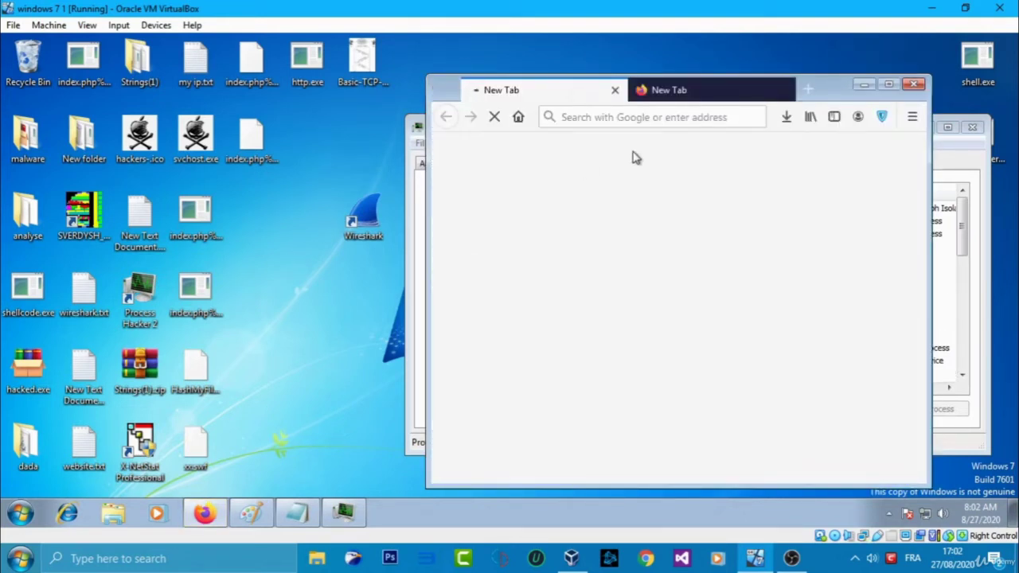
{"action": "left_click", "coordinate": [651, 116]}
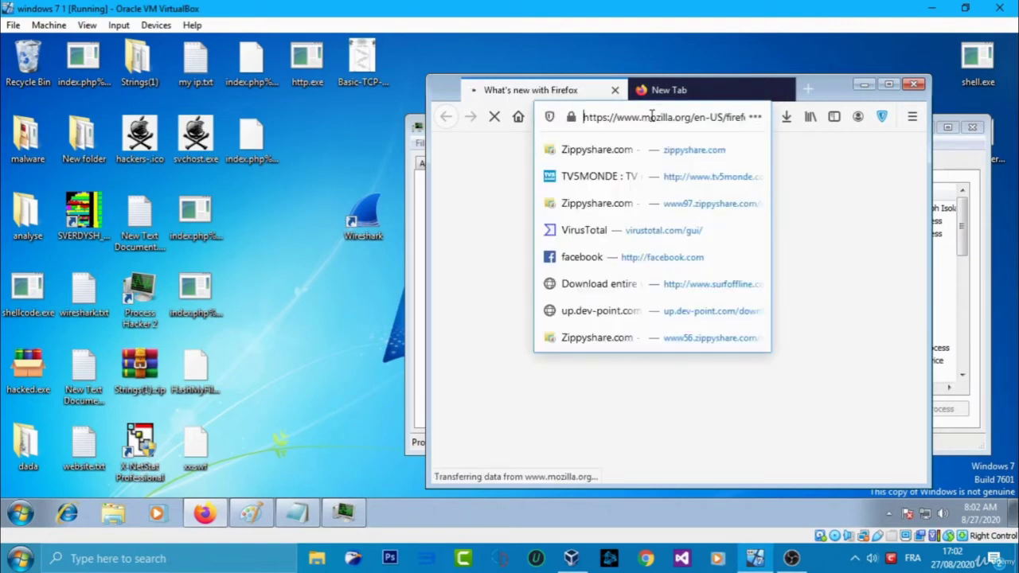
{"action": "type", "text": "download"}
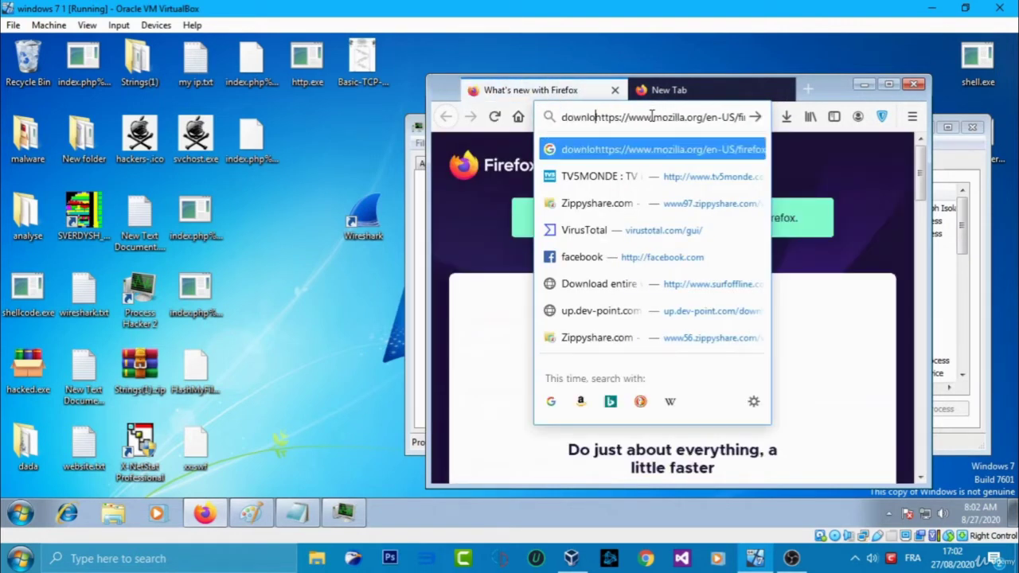
{"action": "key", "text": "ctrl+a"}
{"action": "type", "text": "dow"}
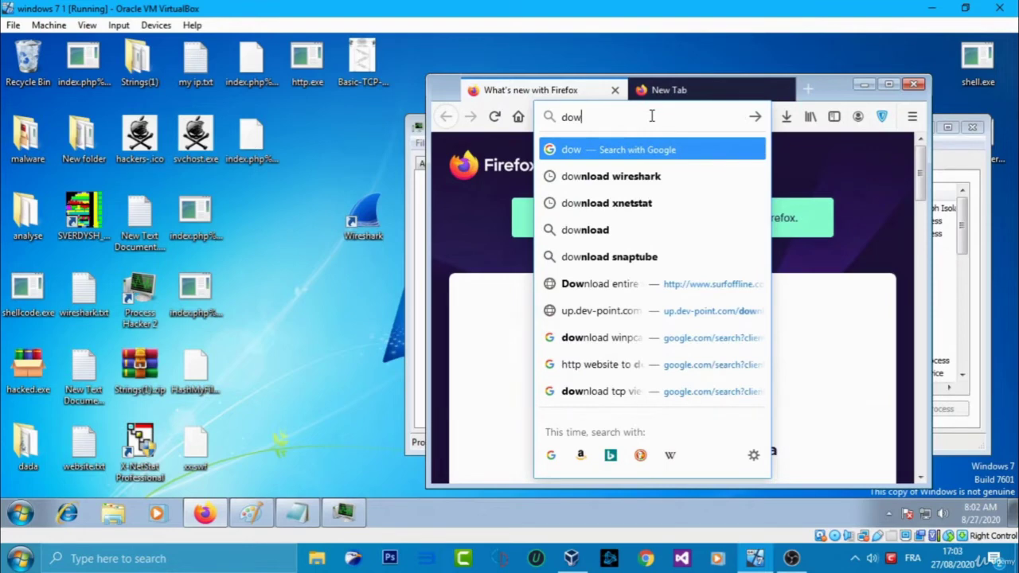
{"action": "type", "text": "nload"}
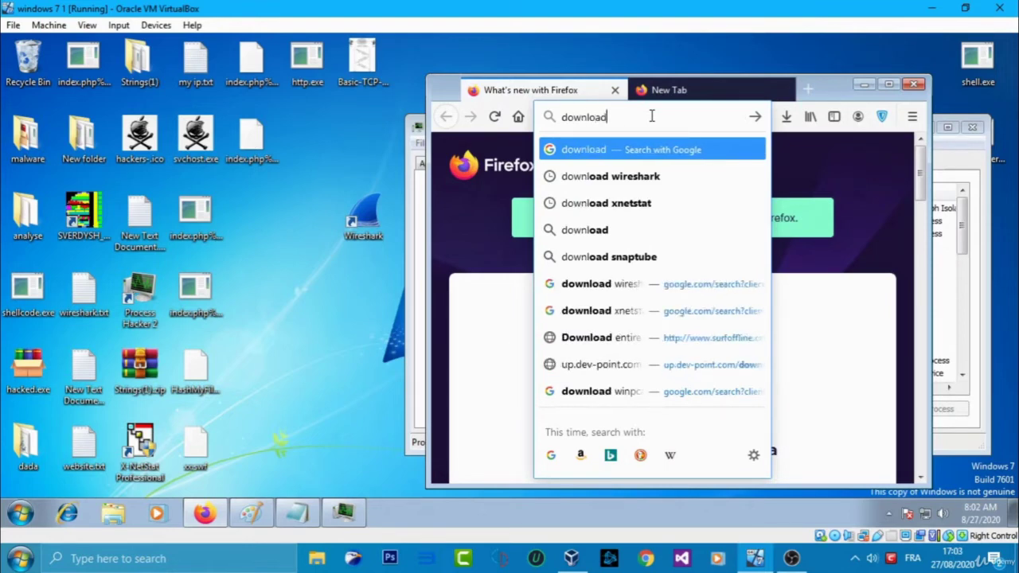
{"action": "type", "text": " hashmyfile"}
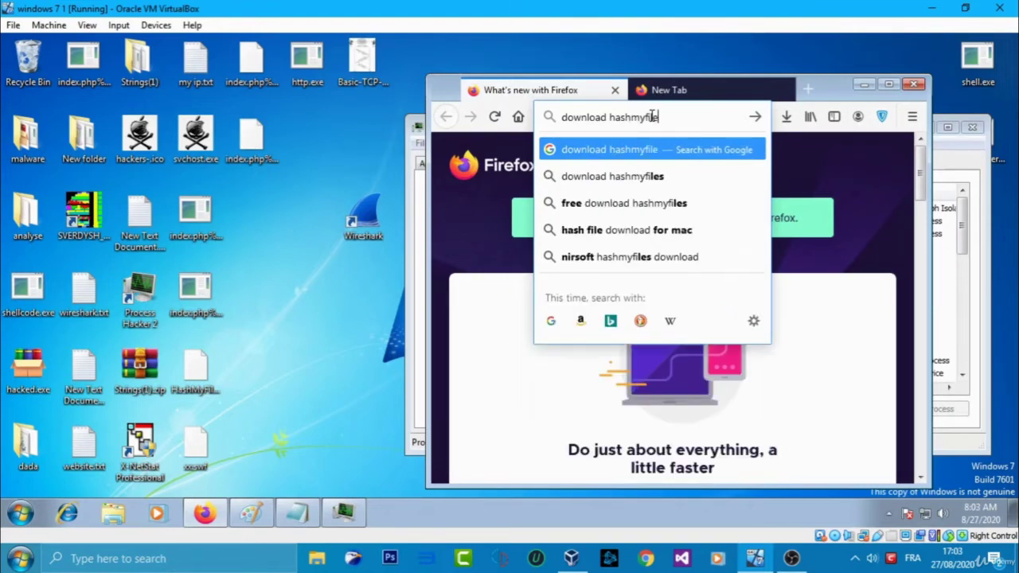
{"action": "key", "text": "Return"}
Close the spare New Tab and maximise the Firefox window on the search results.
{"action": "left_click", "coordinate": [748, 92]}
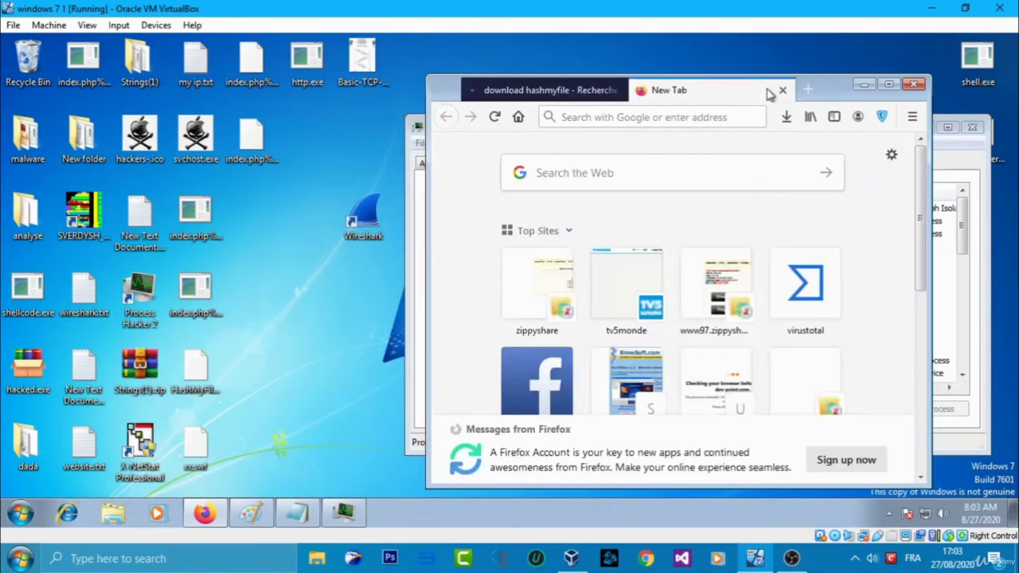
{"action": "left_click", "coordinate": [780, 91]}
{"action": "double_click", "coordinate": [765, 86]}
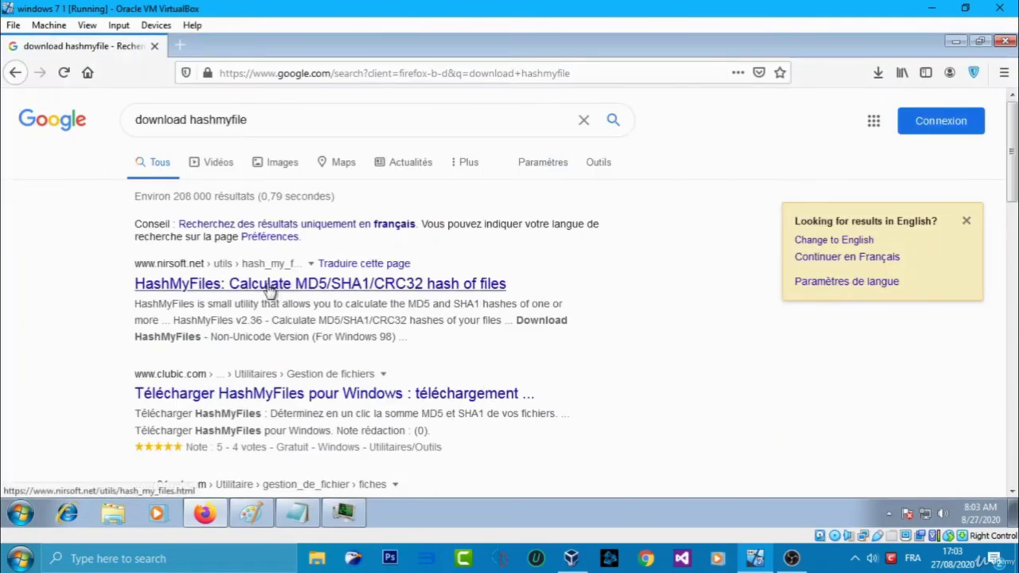
Open NirSoft's HashMyFiles page from the results and download the 64-bit version, saving hashmyfiles-x64.zip.
{"action": "left_click", "coordinate": [270, 286]}
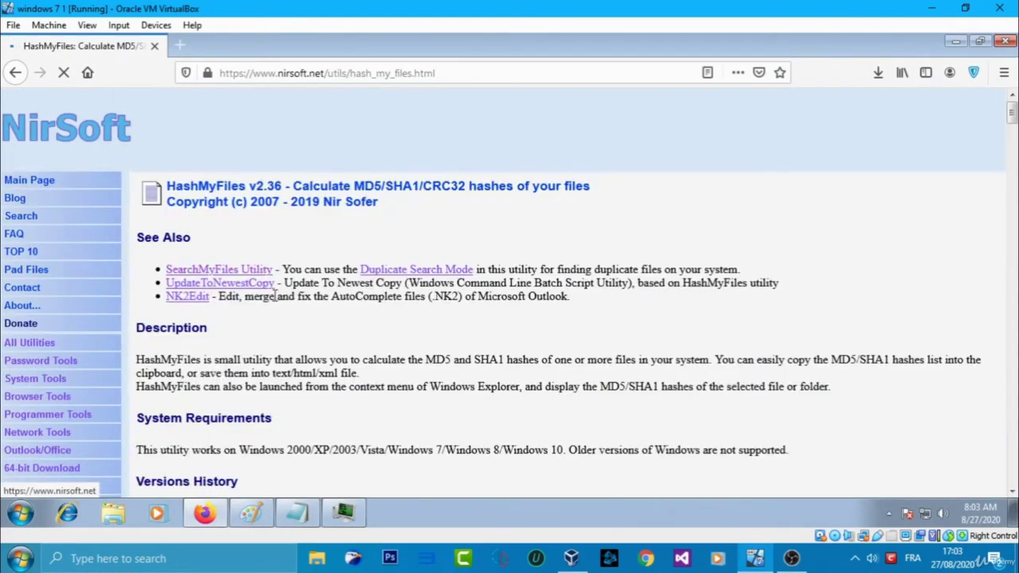
{"action": "scroll", "coordinate": [257, 295], "scroll_direction": "down", "scroll_amount": 10}
{"action": "scroll", "coordinate": [262, 324], "scroll_direction": "down", "scroll_amount": 20}
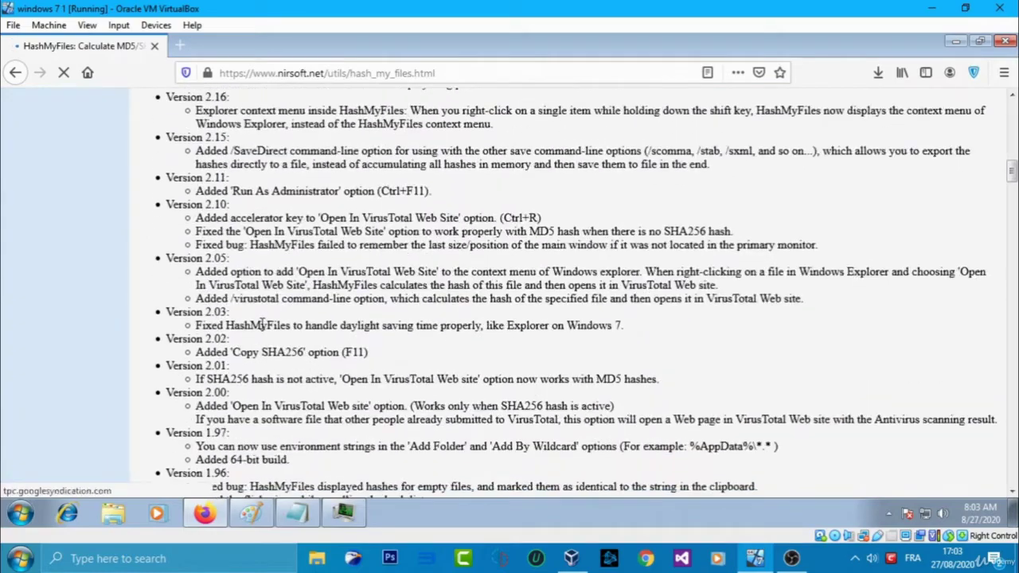
{"action": "scroll", "coordinate": [262, 328], "scroll_direction": "down", "scroll_amount": 20}
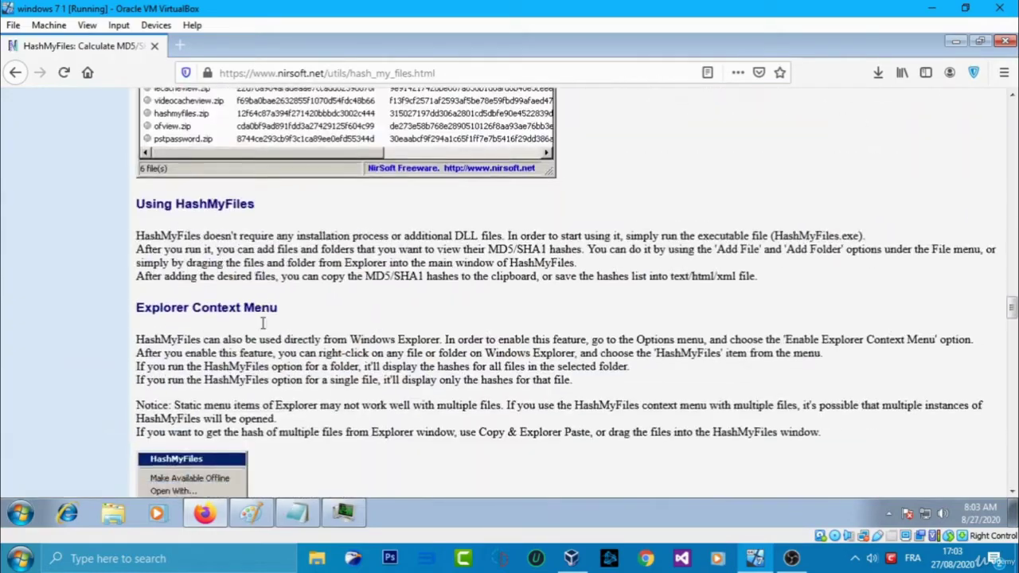
{"action": "scroll", "coordinate": [241, 326], "scroll_direction": "down", "scroll_amount": 20}
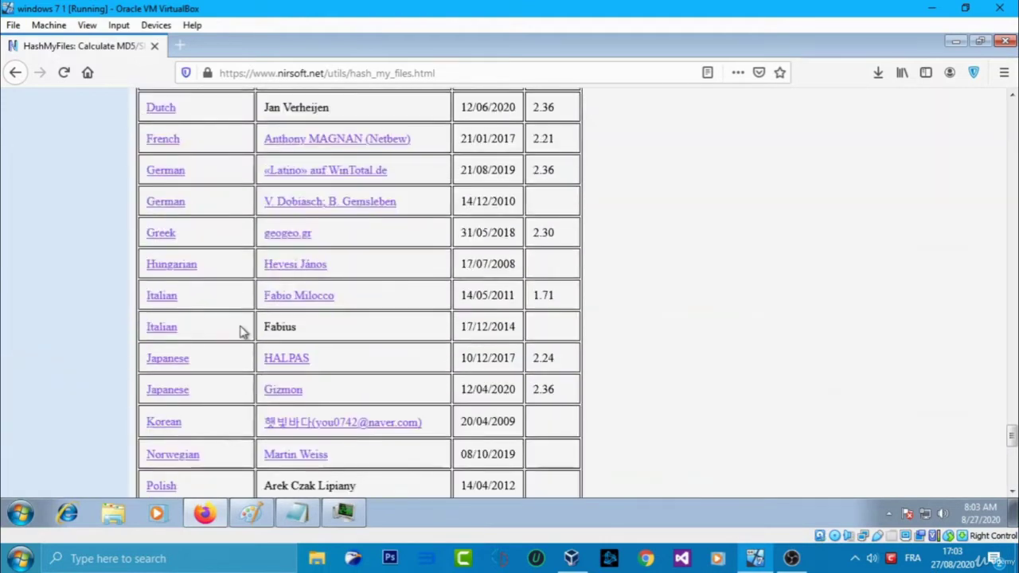
{"action": "scroll", "coordinate": [243, 332], "scroll_direction": "up", "scroll_amount": 5}
{"action": "scroll", "coordinate": [873, 253], "scroll_direction": "down", "scroll_amount": 10}
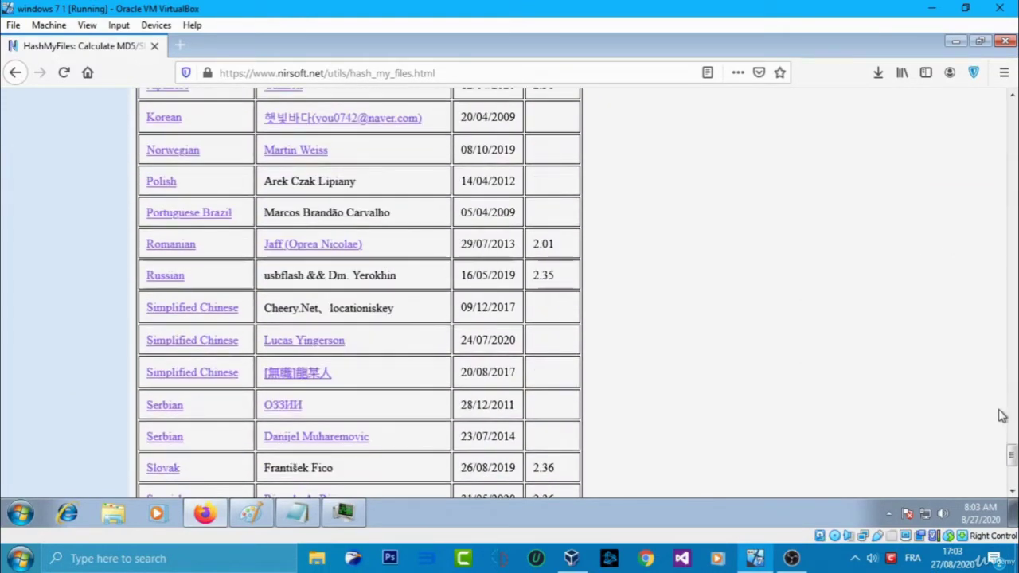
{"action": "scroll", "coordinate": [814, 382], "scroll_direction": "down", "scroll_amount": 6}
{"action": "scroll", "coordinate": [637, 370], "scroll_direction": "up", "scroll_amount": 20}
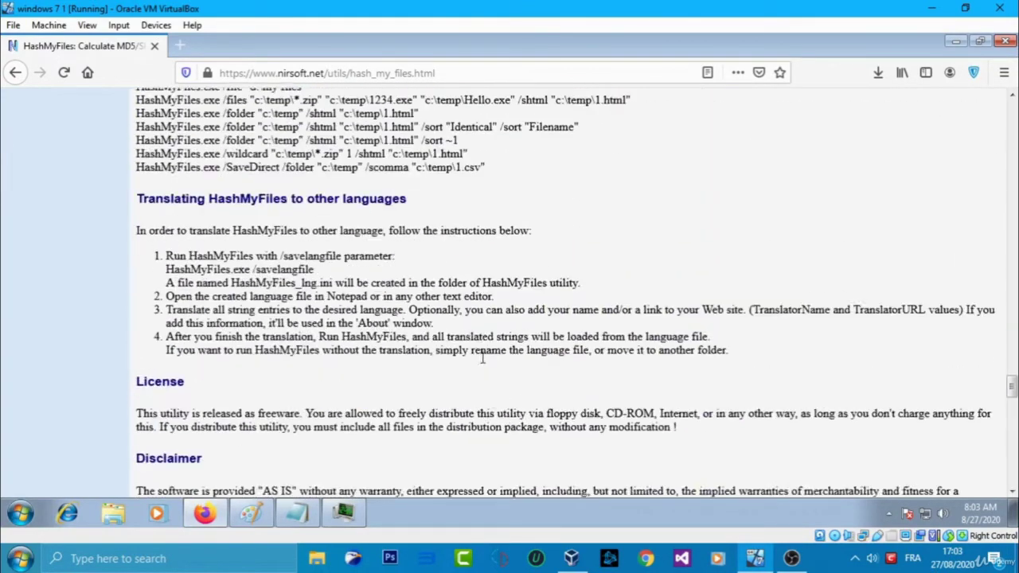
{"action": "scroll", "coordinate": [477, 358], "scroll_direction": "down", "scroll_amount": 4}
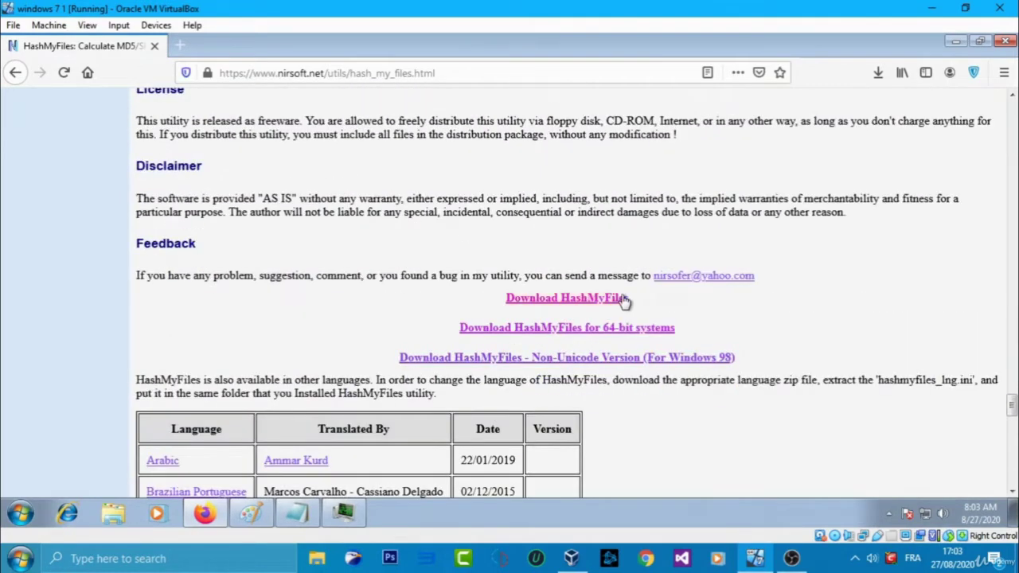
{"action": "left_click", "coordinate": [532, 329]}
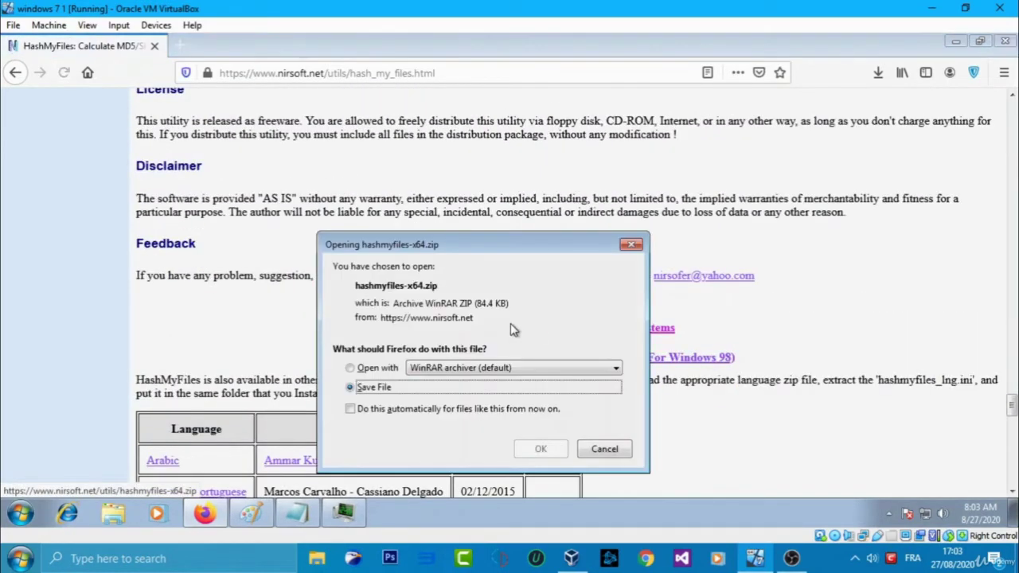
{"action": "left_click", "coordinate": [535, 449]}
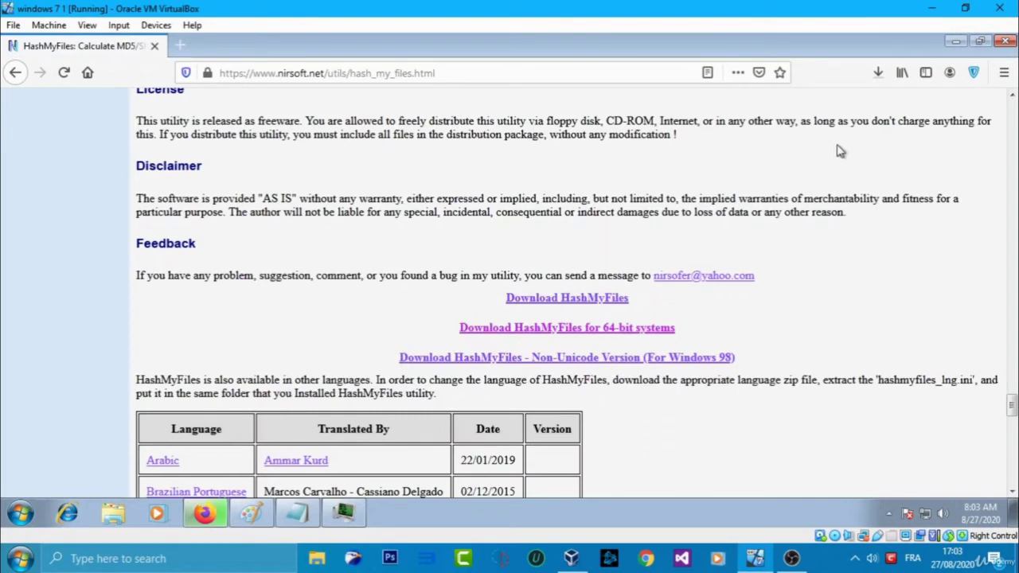
Show the downloaded hashmyfiles-x64(1).zip in its folder, with Firefox minimised, and move the archive to the desktop.
{"action": "left_click", "coordinate": [878, 72]}
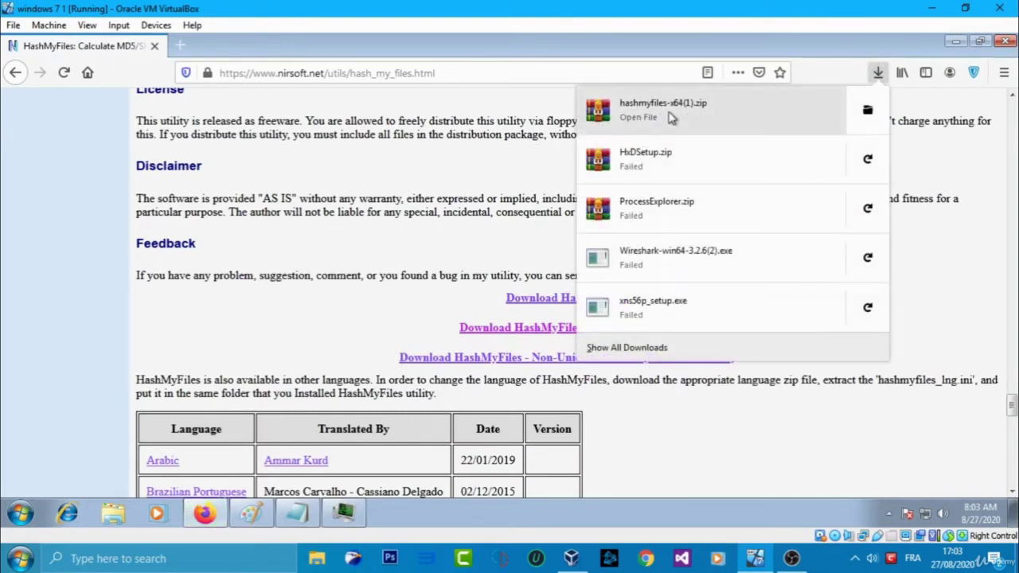
{"action": "left_click", "coordinate": [877, 119]}
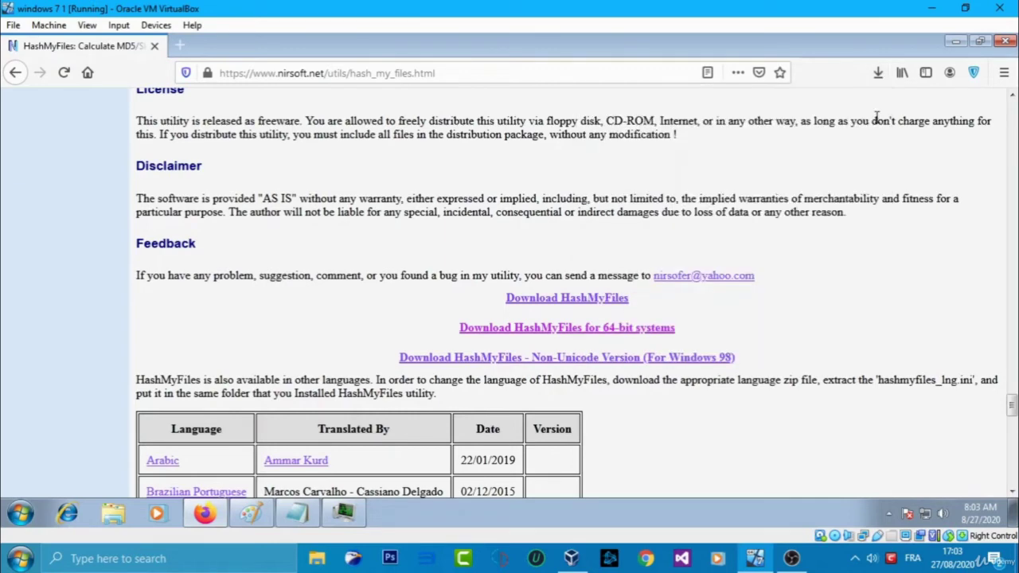
{"action": "left_click", "coordinate": [955, 40]}
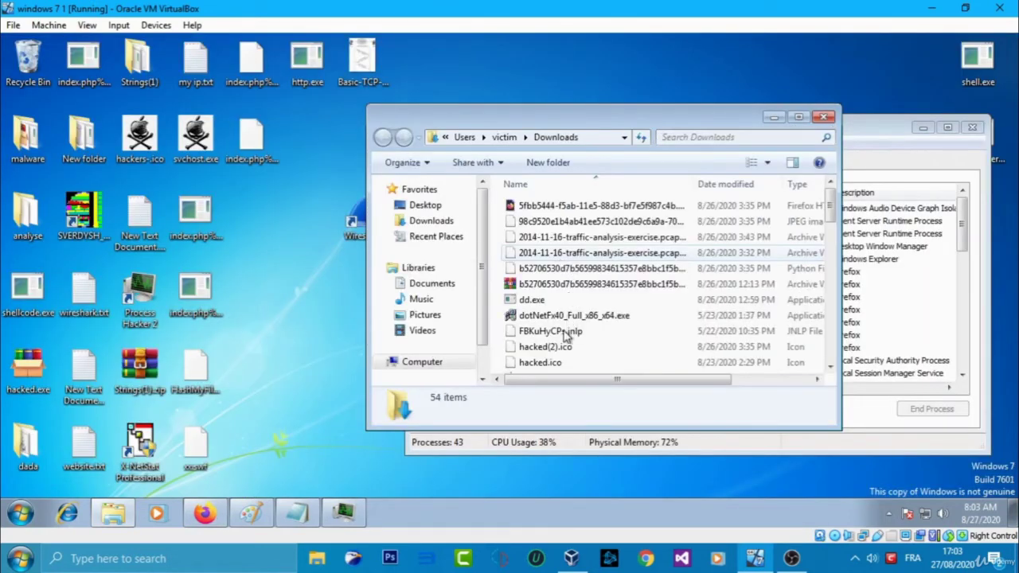
{"action": "left_click_drag", "start_coordinate": [557, 366], "coordinate": [342, 298]}
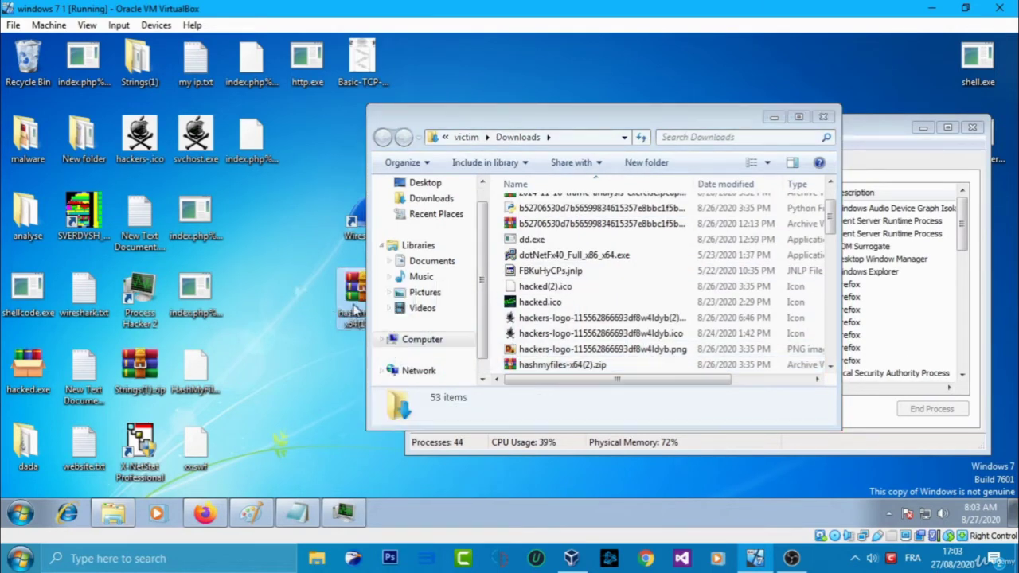
Extract the archive into its own hashmyfiles-x64(1) folder on the desktop and minimise the Downloads and Task Manager windows.
{"action": "right_click", "coordinate": [354, 310]}
{"action": "left_click", "coordinate": [390, 299]}
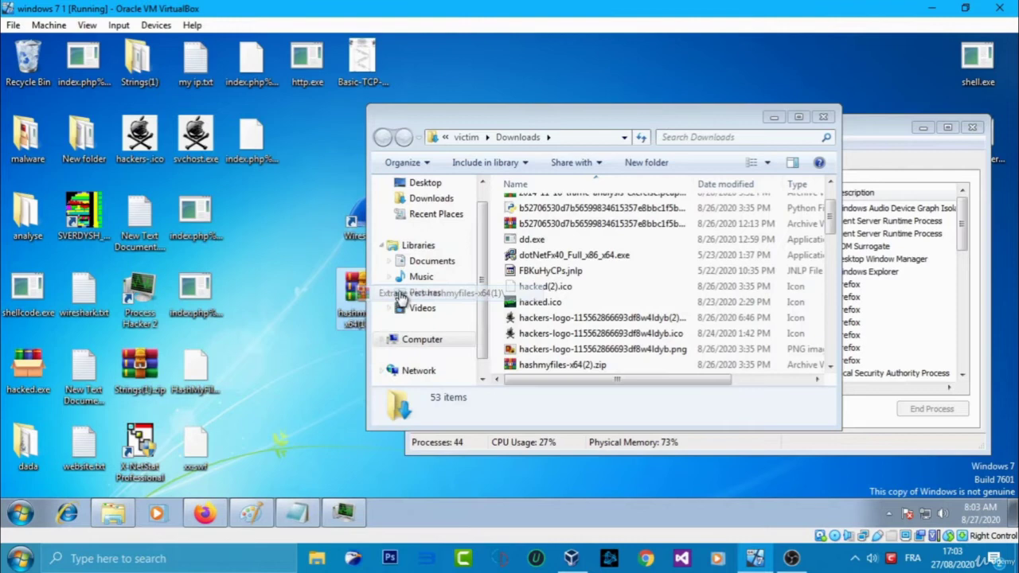
{"action": "left_click", "coordinate": [773, 117]}
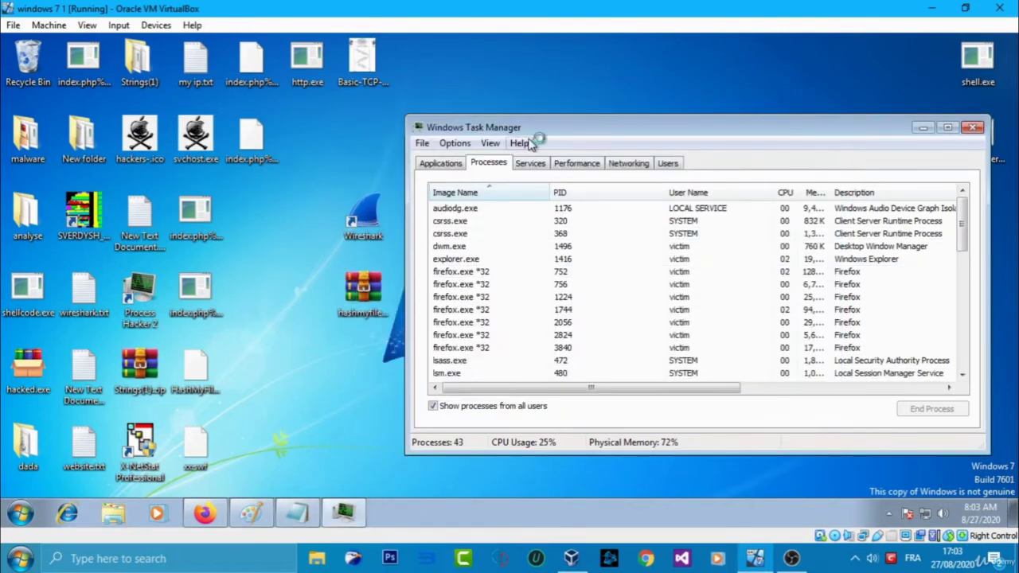
{"action": "left_click", "coordinate": [935, 129]}
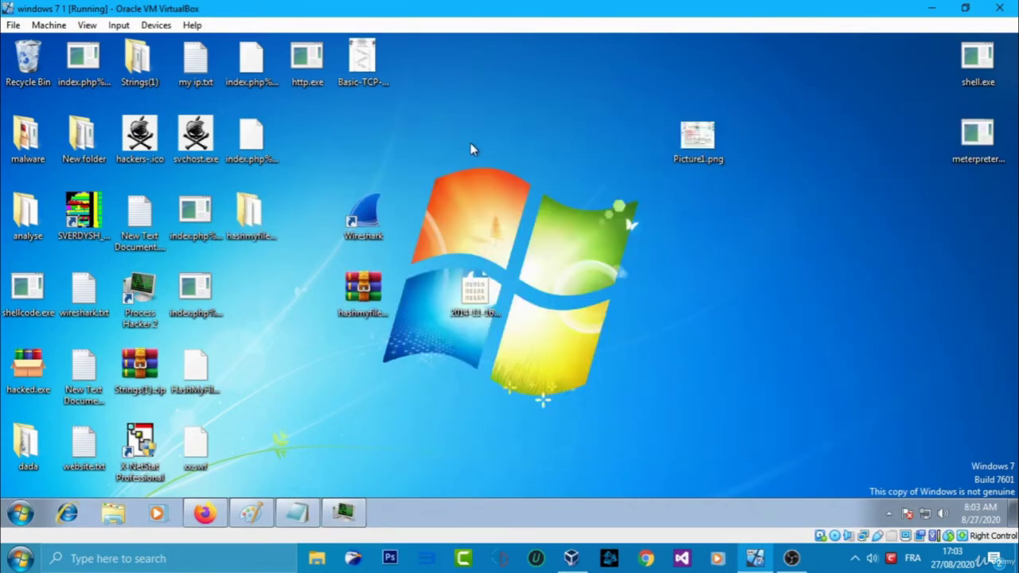
Open the extracted hashmyfiles-x64(1) folder and move HashMyFiles.exe into the analyse folder on the desktop.
{"action": "double_click", "coordinate": [269, 228]}
{"action": "left_click", "coordinate": [532, 224]}
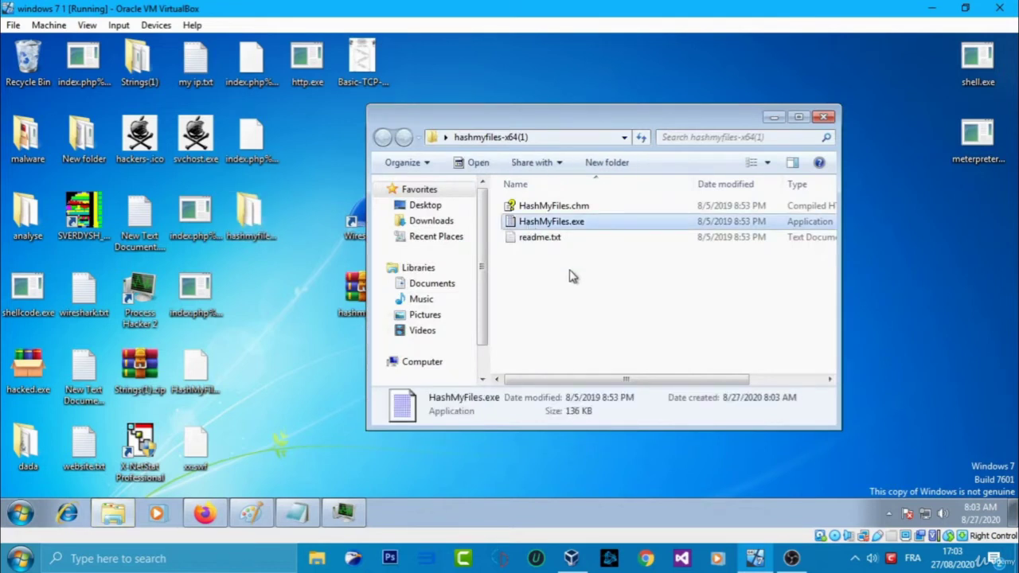
{"action": "left_click_drag", "start_coordinate": [530, 223], "coordinate": [41, 231]}
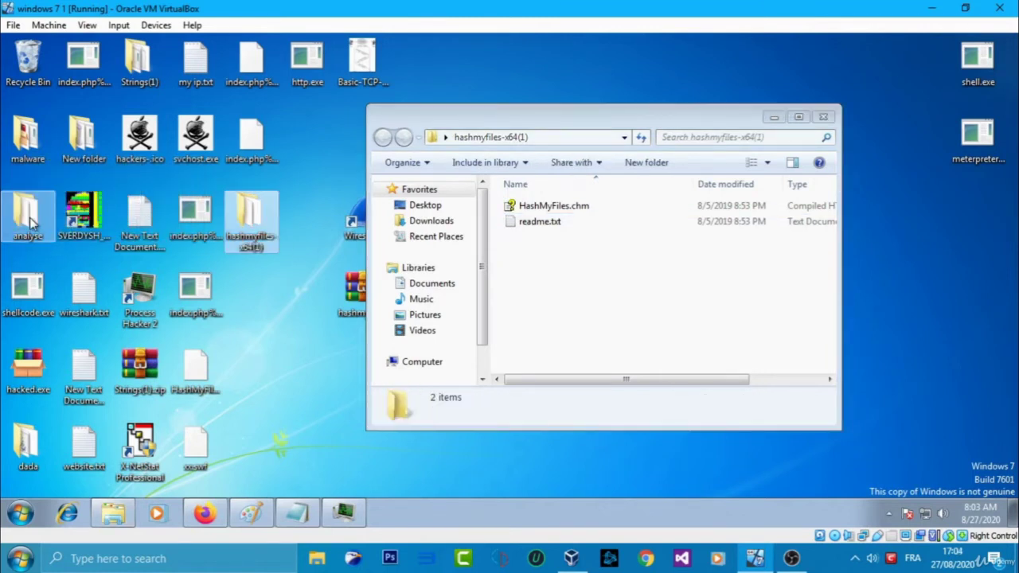
Open the analyse folder and move the exported swf index.php file and both mp3 index.php files from the desktop into it.
{"action": "double_click", "coordinate": [32, 227]}
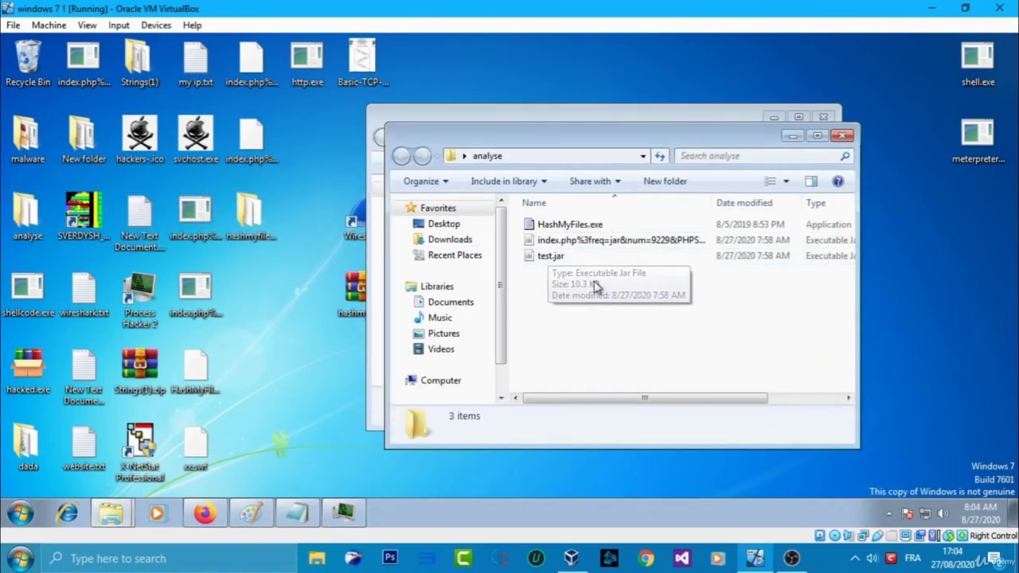
{"action": "mouse_move", "coordinate": [588, 230]}
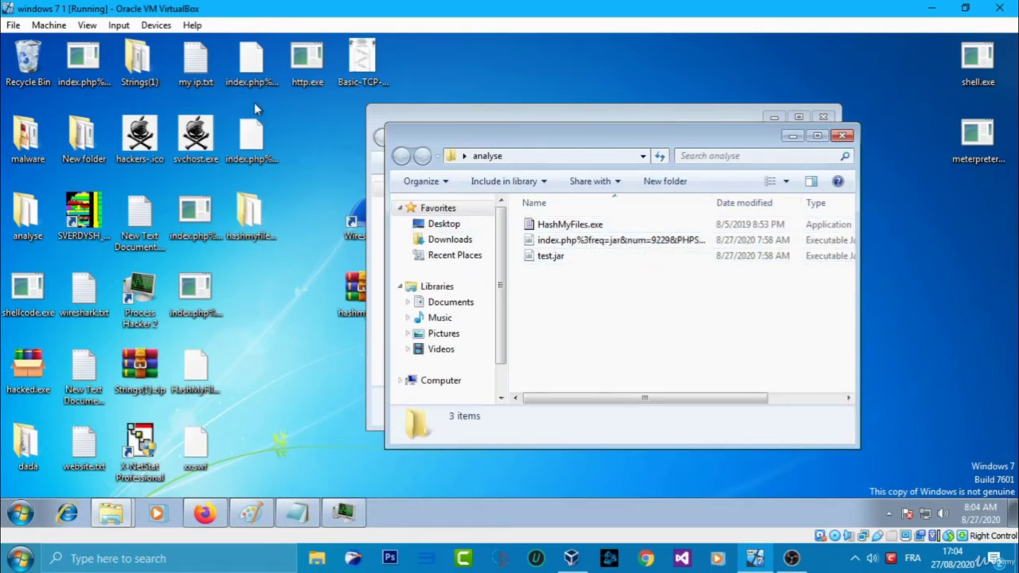
{"action": "left_click", "coordinate": [247, 92]}
{"action": "left_click_drag", "start_coordinate": [268, 213], "coordinate": [588, 312]}
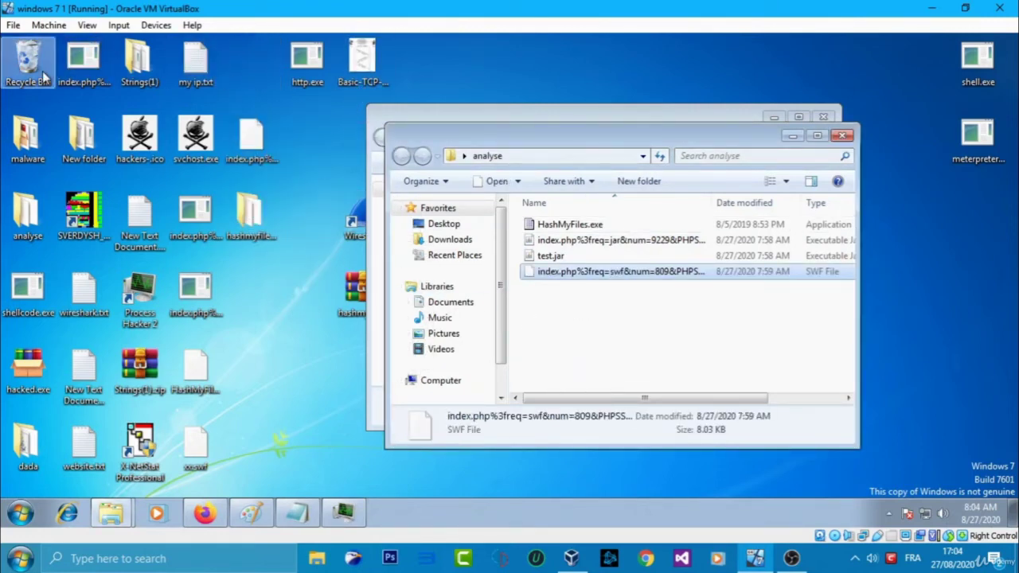
{"action": "left_click", "coordinate": [67, 76]}
{"action": "left_click", "coordinate": [206, 211]}
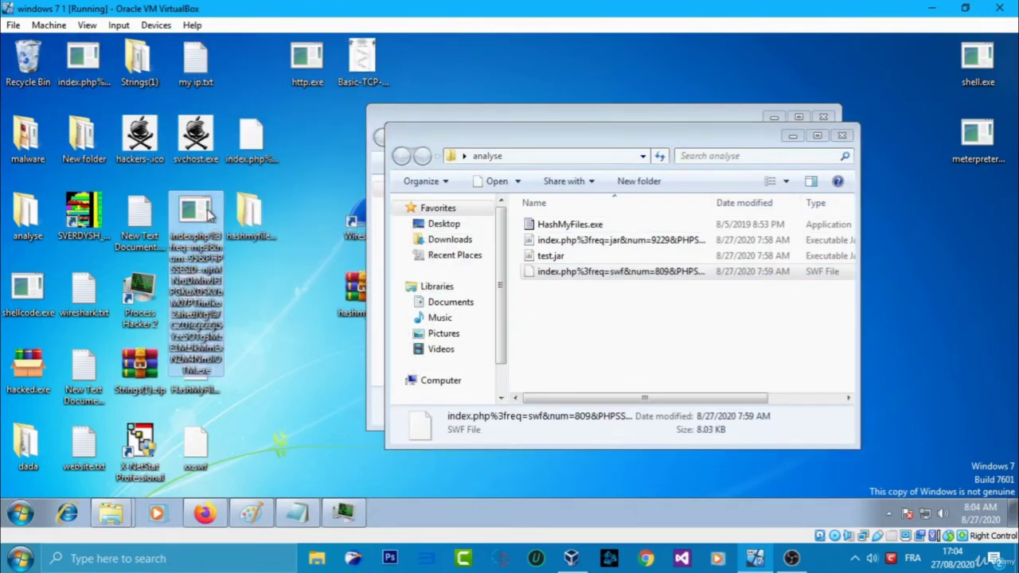
{"action": "left_click_drag", "start_coordinate": [199, 301], "coordinate": [557, 312]}
{"action": "left_click_drag", "start_coordinate": [191, 282], "coordinate": [525, 344]}
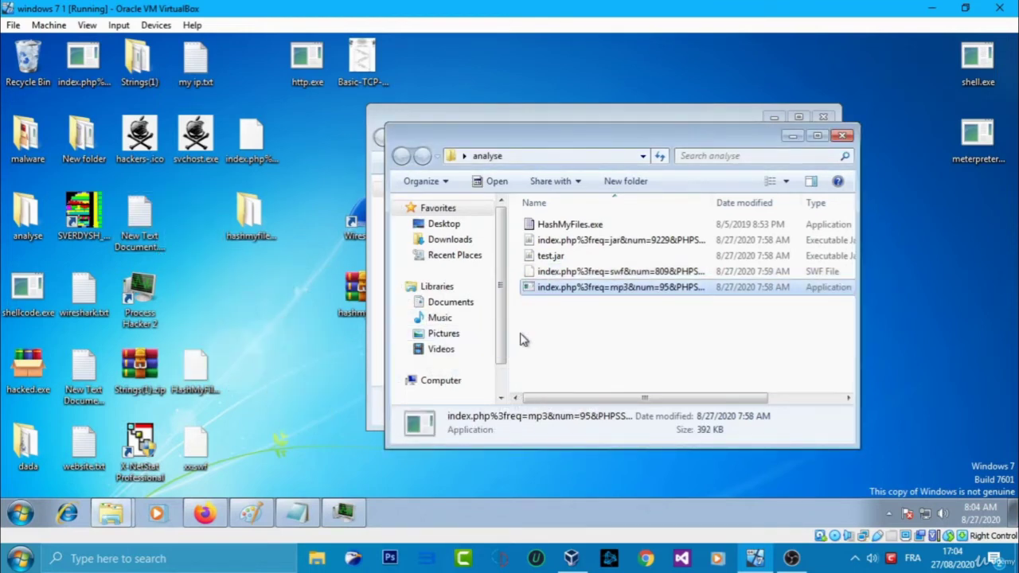
{"action": "left_click_drag", "start_coordinate": [98, 159], "coordinate": [185, 219]}
{"action": "right_click", "coordinate": [186, 214]}
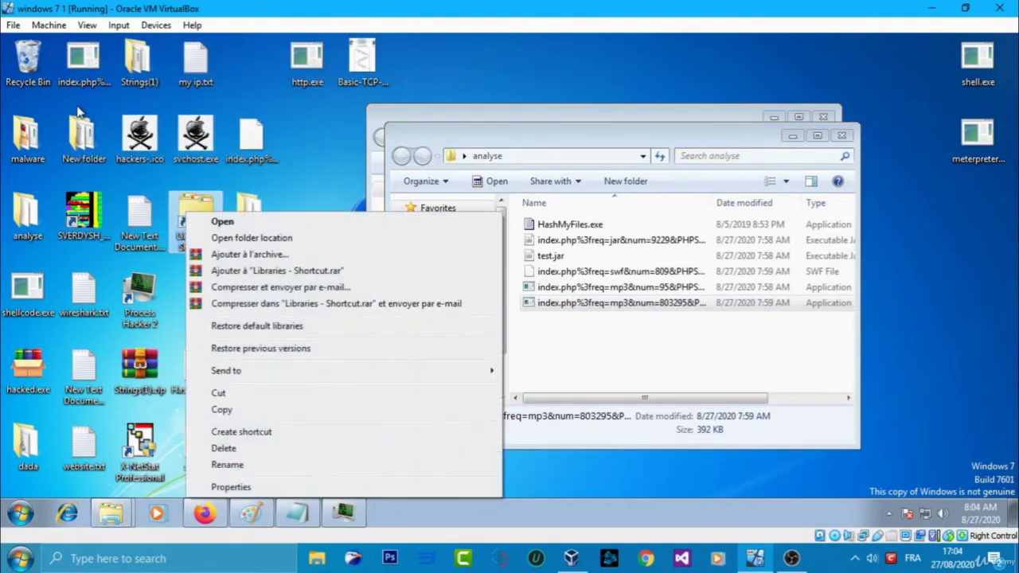
{"action": "left_click", "coordinate": [78, 112]}
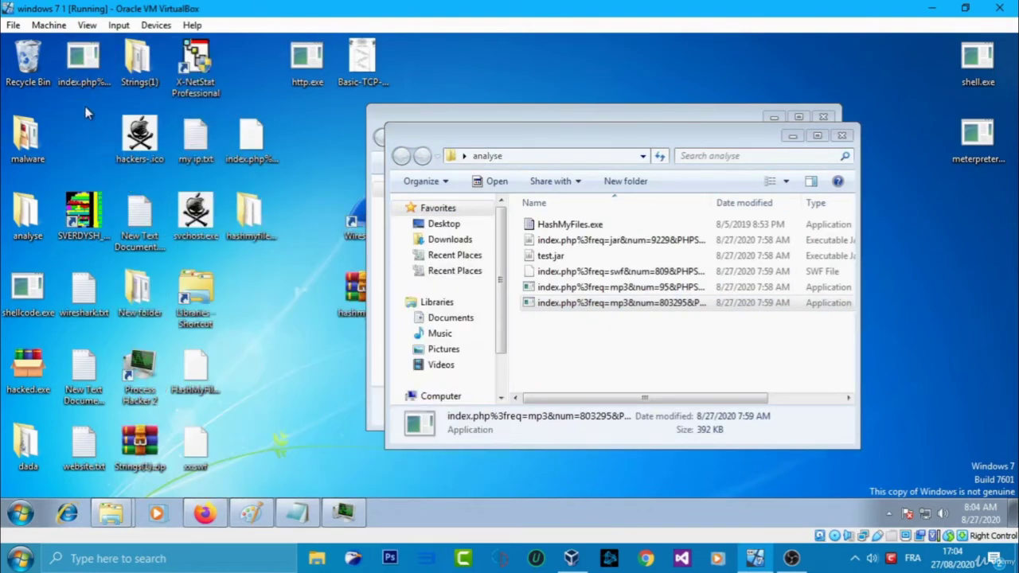
Move the remaining mp3 index.php file from the desktop into the analyse folder, maximise that folder's window and start HashMyFiles.exe from it.
{"action": "left_click_drag", "start_coordinate": [83, 83], "coordinate": [527, 347]}
{"action": "left_click_drag", "start_coordinate": [509, 138], "coordinate": [335, 49]}
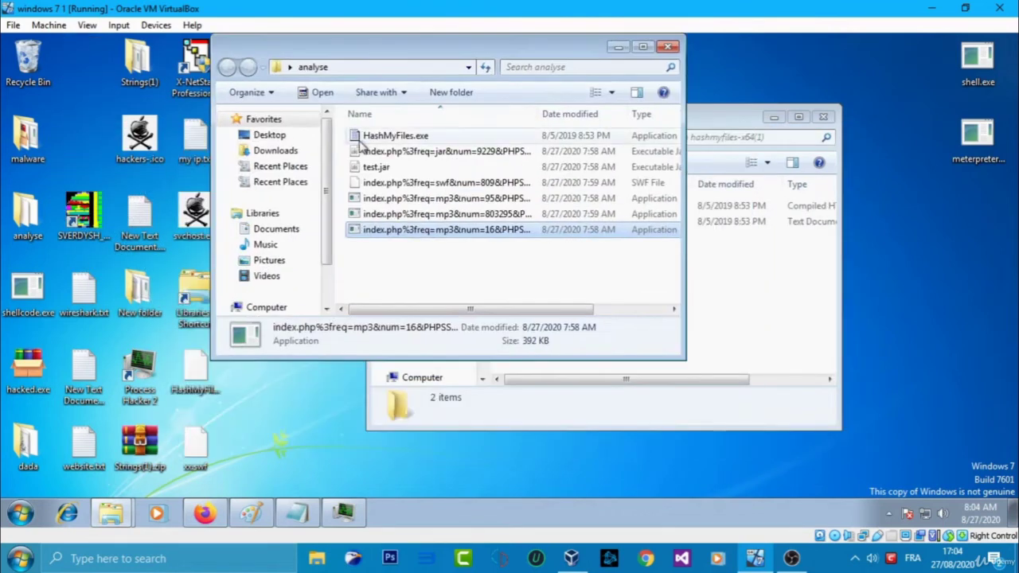
{"action": "double_click", "coordinate": [379, 49]}
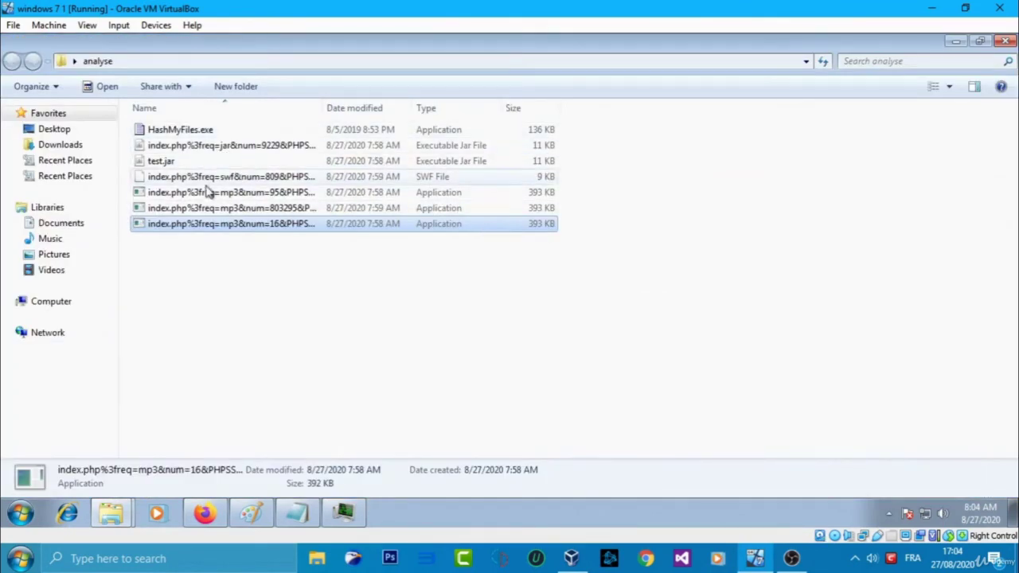
{"action": "double_click", "coordinate": [180, 128]}
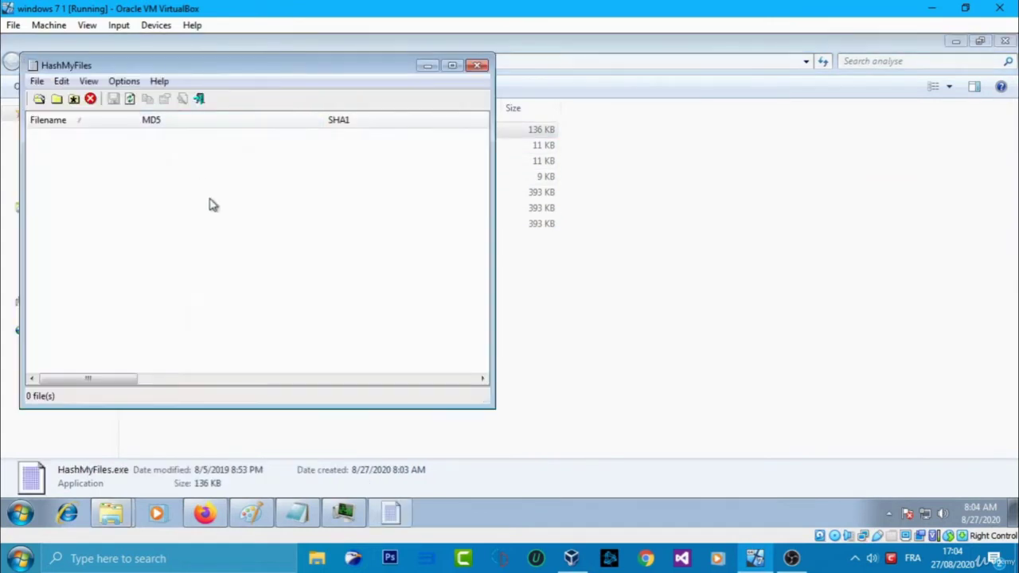
{"action": "left_click", "coordinate": [160, 81]}
{"action": "left_click", "coordinate": [221, 71]}
{"action": "left_click_drag", "start_coordinate": [220, 70], "coordinate": [233, 70]}
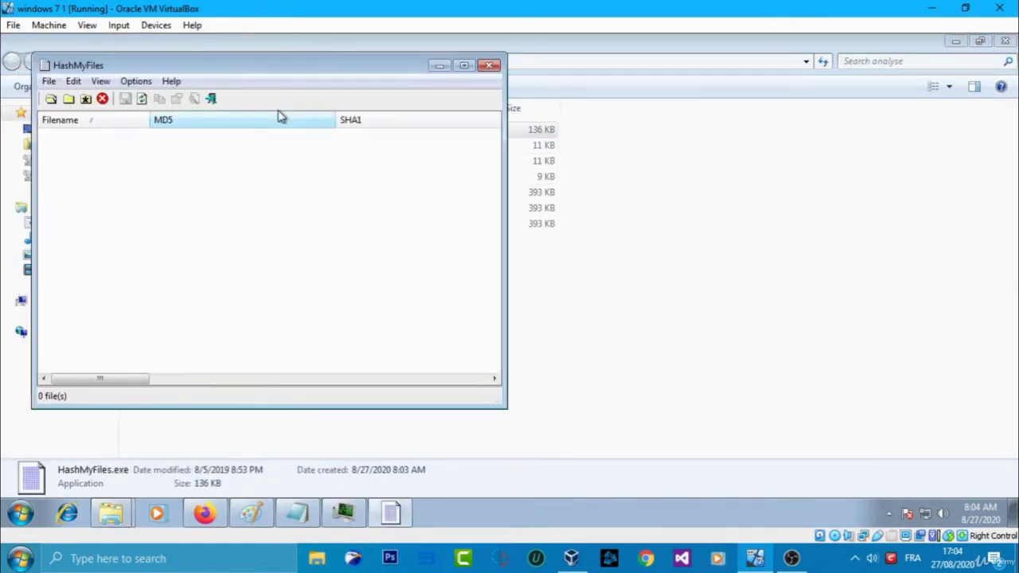
{"action": "double_click", "coordinate": [170, 57]}
{"action": "left_click_drag", "start_coordinate": [149, 52], "coordinate": [180, 52]}
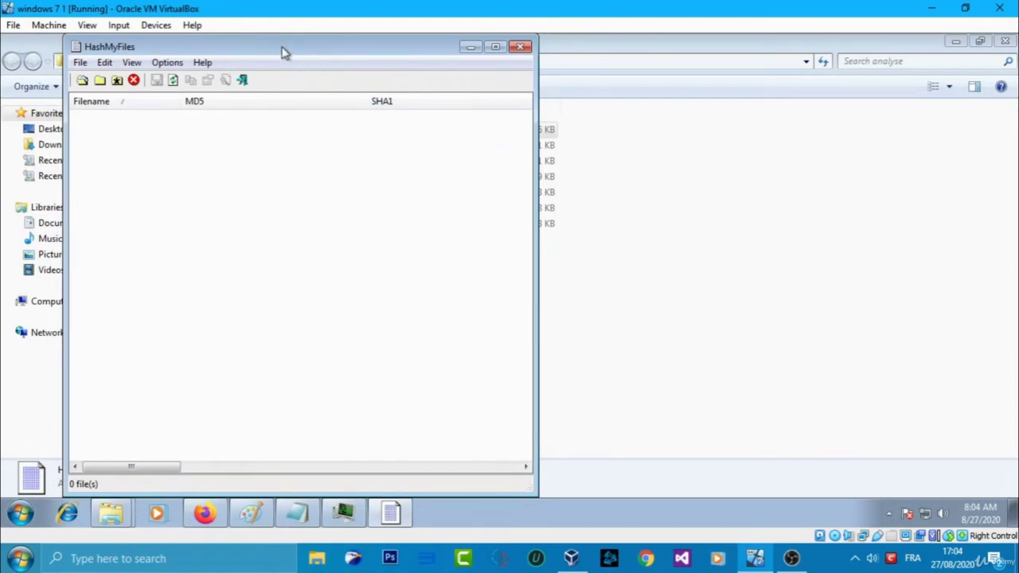
{"action": "left_click_drag", "start_coordinate": [284, 52], "coordinate": [285, 51]}
Sort the analyse folder's files by size and move the HashMyFiles window clear of the file names.
{"action": "left_click", "coordinate": [522, 115]}
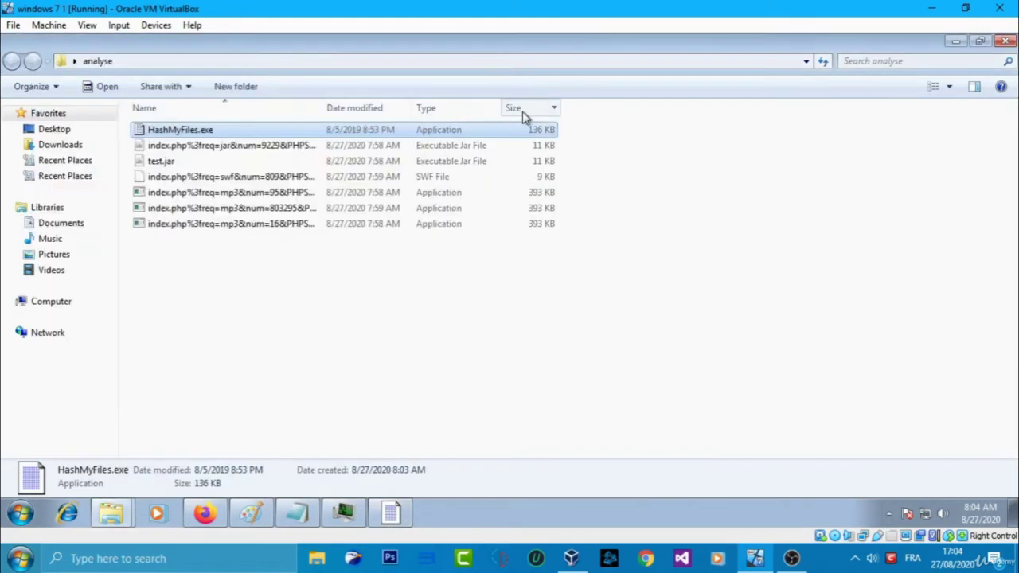
{"action": "left_click", "coordinate": [520, 114]}
{"action": "left_click", "coordinate": [396, 422]}
{"action": "left_click", "coordinate": [394, 513]}
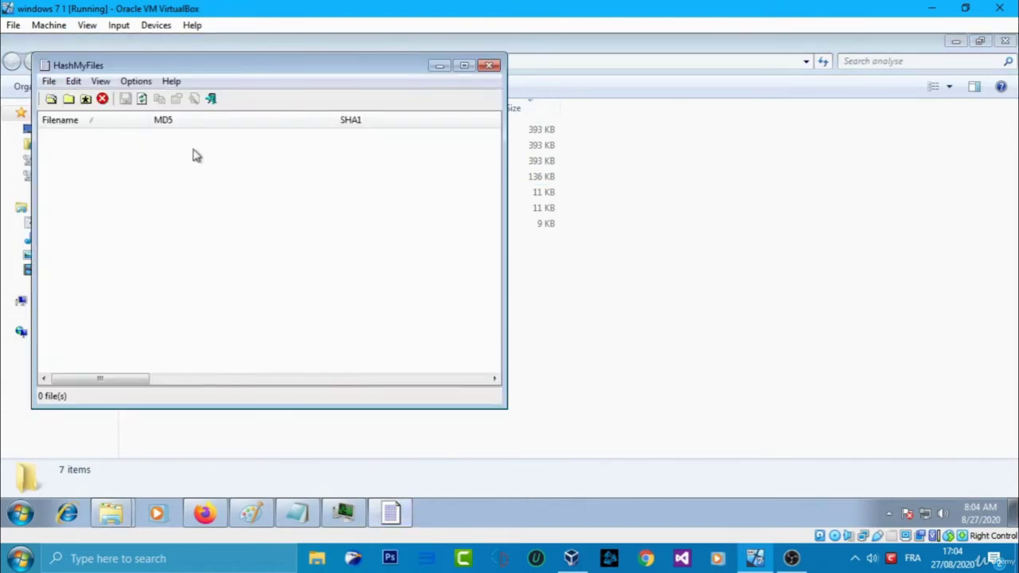
{"action": "left_click_drag", "start_coordinate": [157, 72], "coordinate": [513, 109]}
{"action": "left_click", "coordinate": [223, 263]}
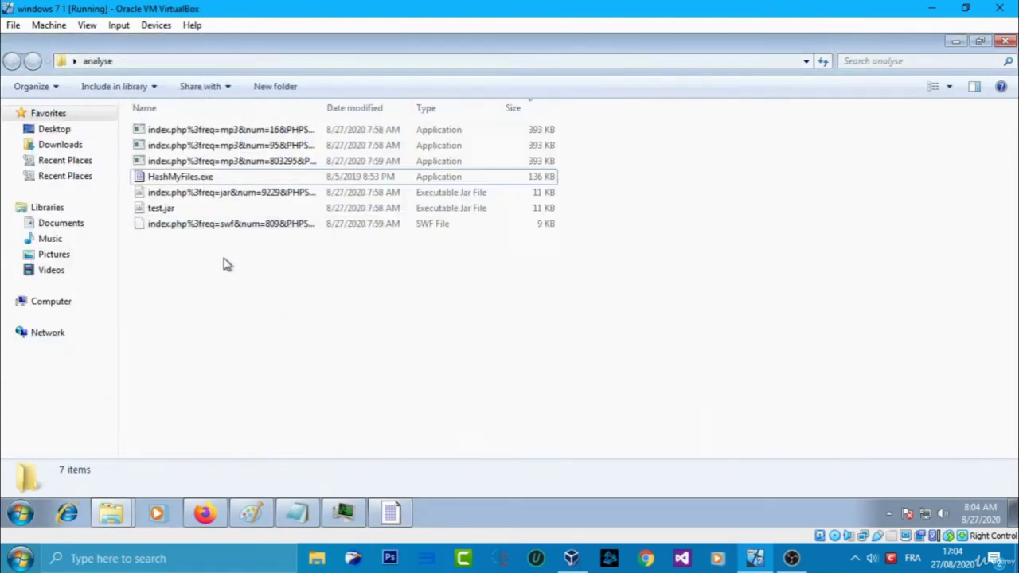
Restore the analyse folder window to its smaller size and dismiss the error dialog raised by opening an mp3 index.php file.
{"action": "left_click_drag", "start_coordinate": [209, 161], "coordinate": [207, 136]}
{"action": "key", "text": "Return"}
{"action": "key", "text": "super+Down"}
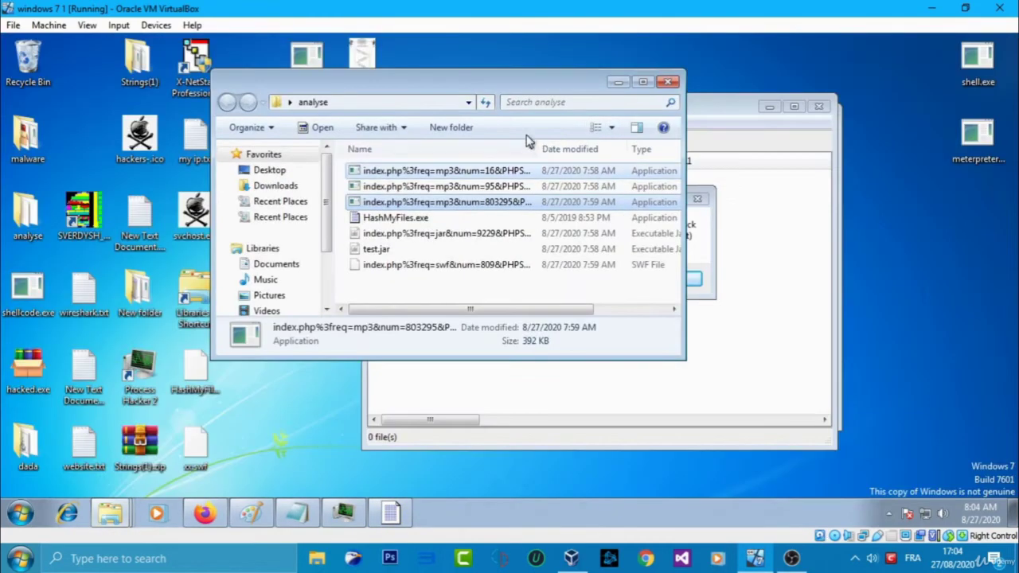
{"action": "left_click", "coordinate": [384, 298]}
{"action": "double_click", "coordinate": [326, 236]}
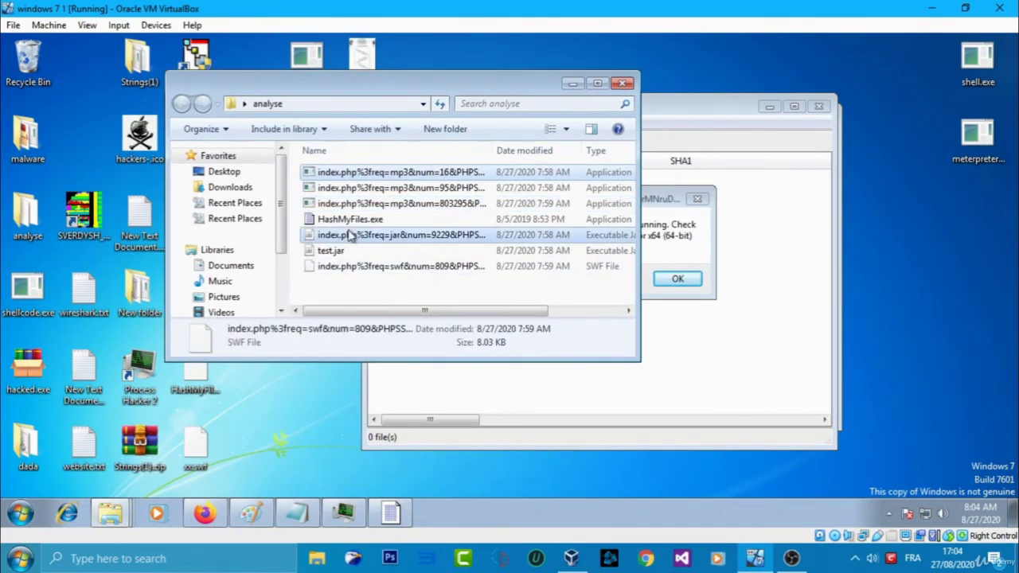
{"action": "left_click", "coordinate": [654, 274]}
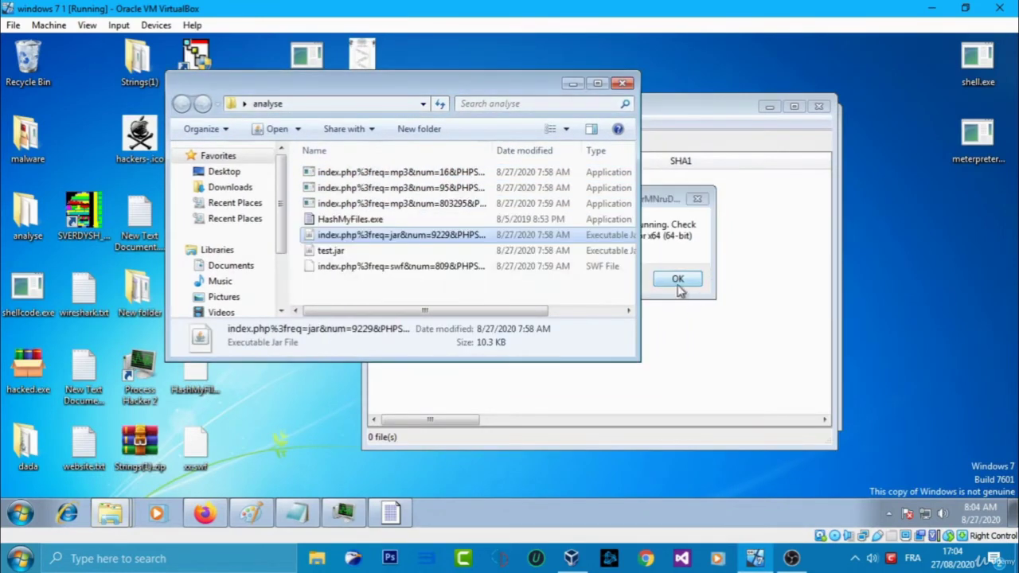
{"action": "left_click", "coordinate": [679, 285]}
Place the analyse folder window beside HashMyFiles and add all of the folder's files to the HashMyFiles list.
{"action": "left_click_drag", "start_coordinate": [315, 86], "coordinate": [209, 86]}
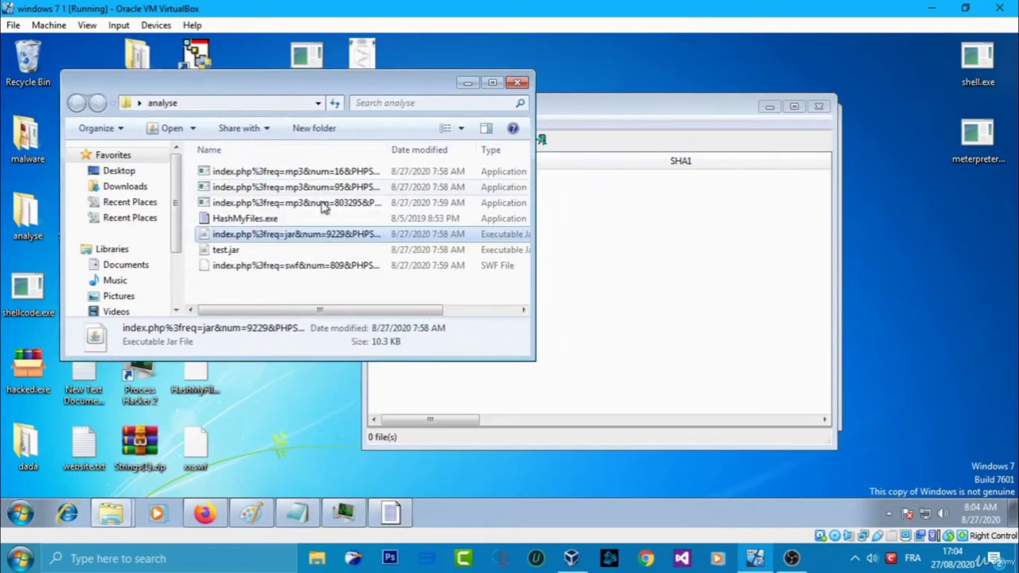
{"action": "key", "text": "ctrl+a"}
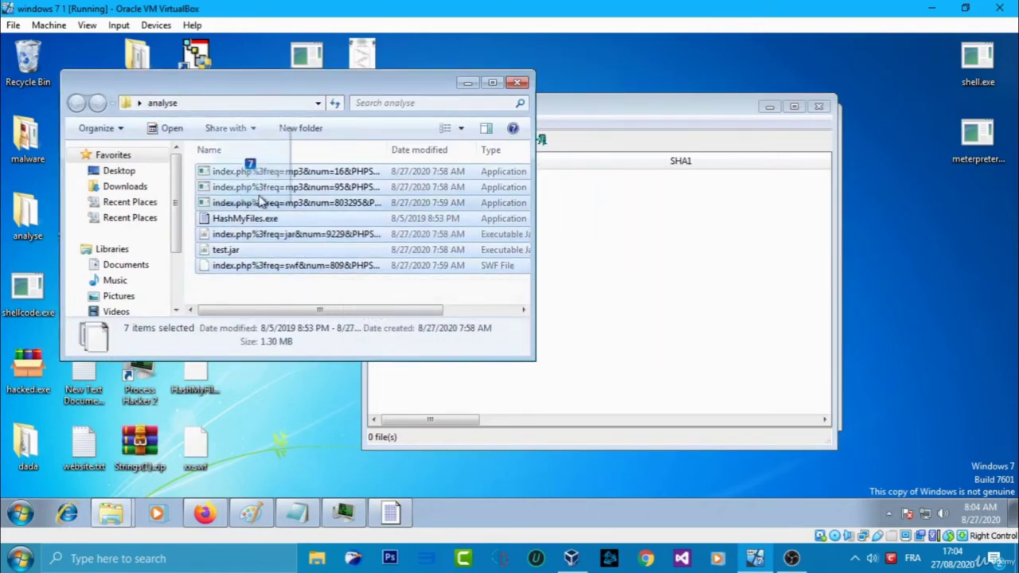
{"action": "left_click_drag", "start_coordinate": [257, 201], "coordinate": [575, 249]}
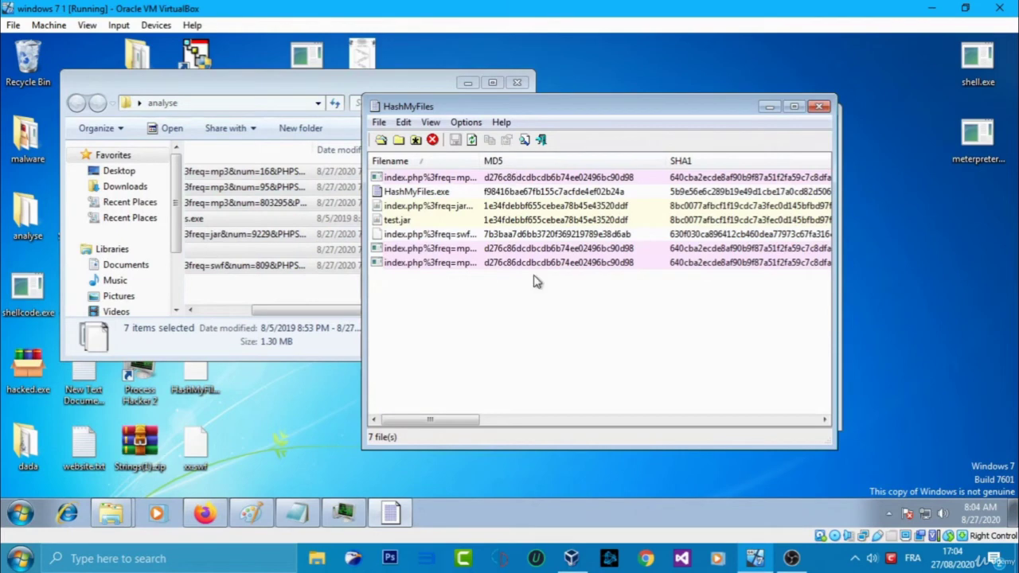
Copy the MD5 hashes of all files listed in HashMyFiles and paste them into the Notepad notes under the heading "infected applications:".
{"action": "key", "text": "ctrl+a"}
{"action": "right_click", "coordinate": [504, 208]}
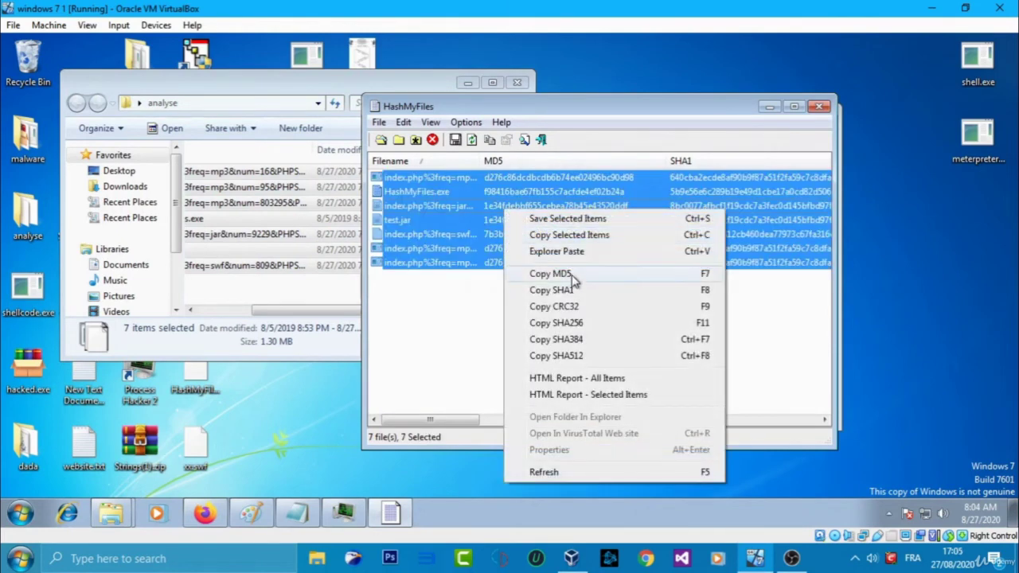
{"action": "left_click", "coordinate": [538, 280]}
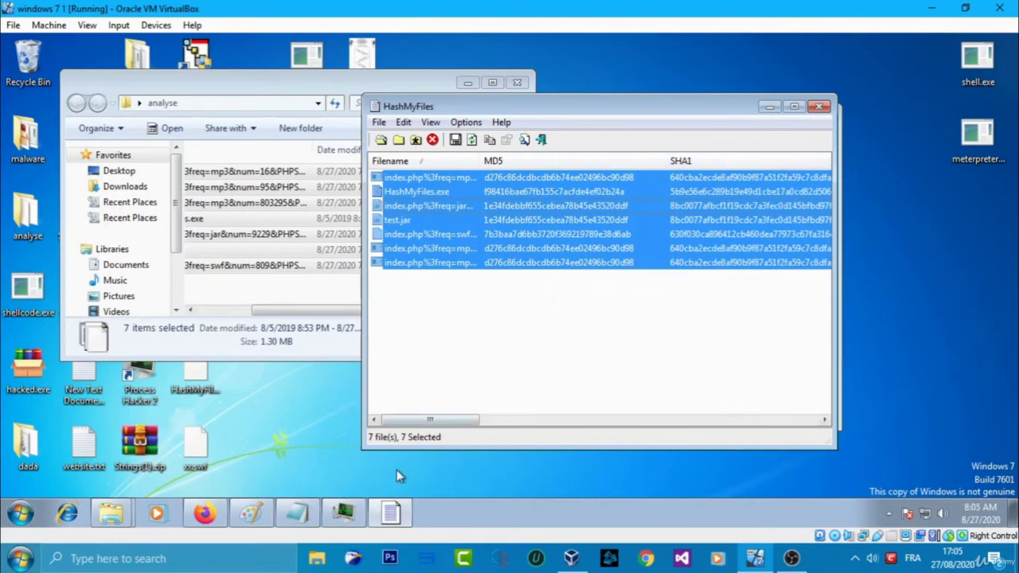
{"action": "left_click", "coordinate": [299, 514]}
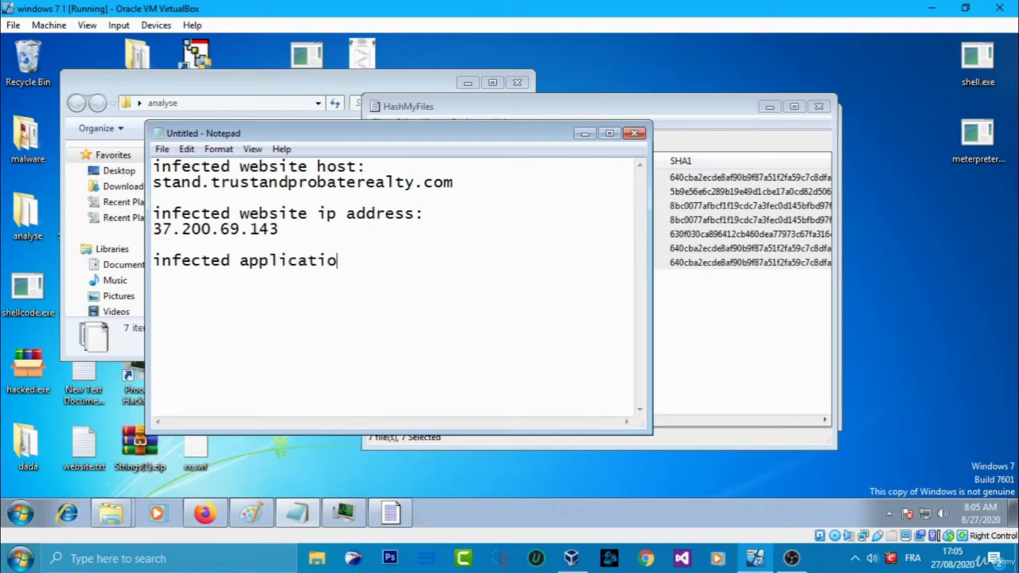
{"action": "key", "text": "ctrl+v"}
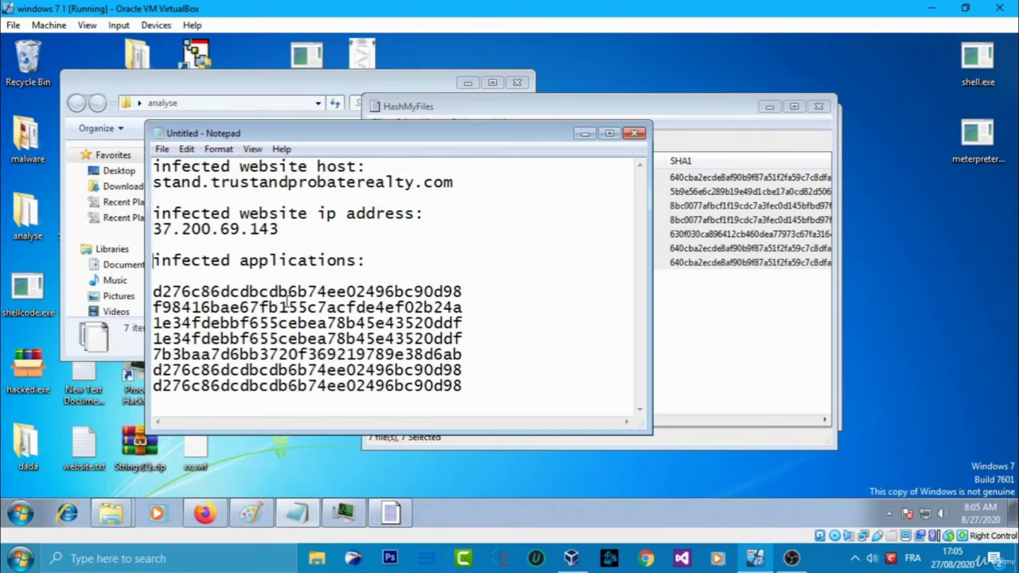
Replace the heading above the hashes with "suspected shashes:" and add a new line at the end of the notes.
{"action": "key", "text": "shift+ctrl+Left"}
{"action": "key", "text": "BackSpace"}
{"action": "key", "text": "shift+ctrl+Left"}
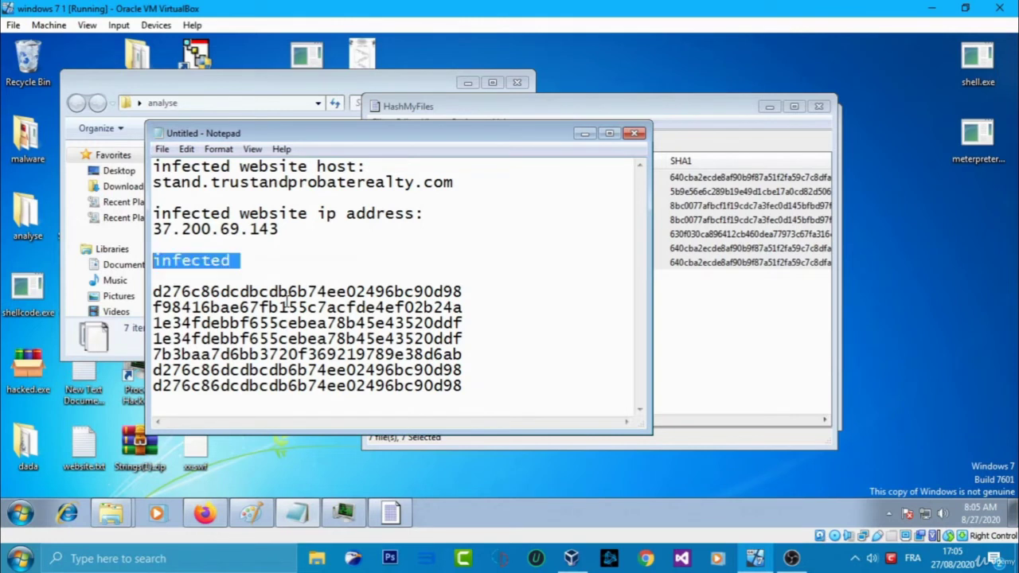
{"action": "key", "text": "BackSpace"}
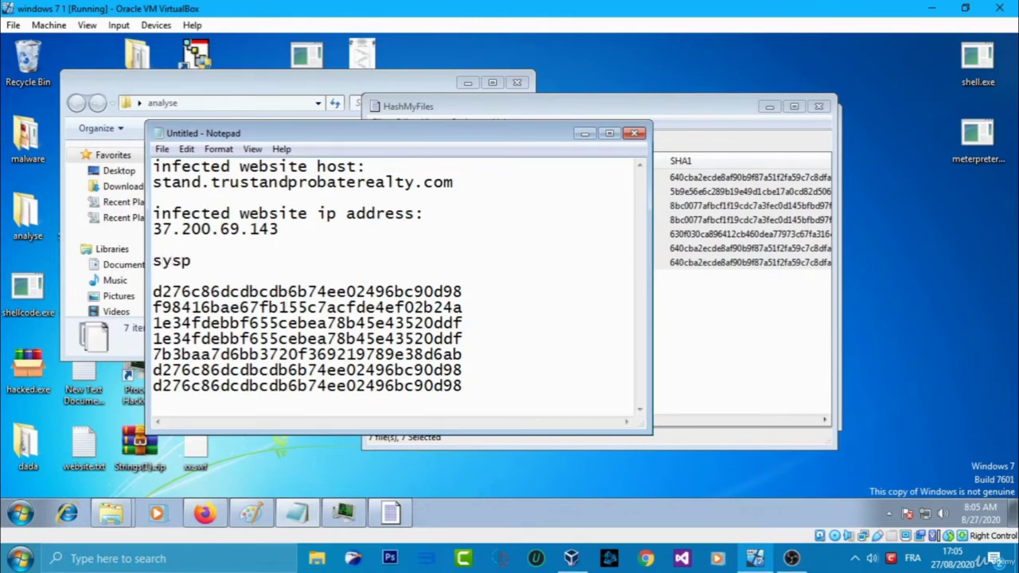
{"action": "key", "text": "BackSpace"}
{"action": "key", "text": "BackSpace"}
{"action": "type", "text": "spected shashes:"}
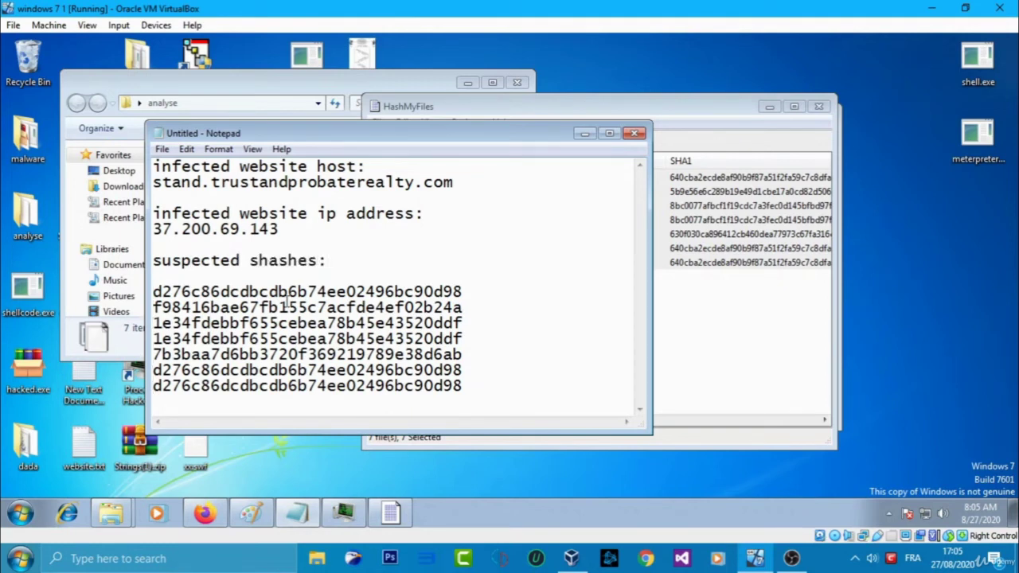
{"action": "key", "text": "Return"}
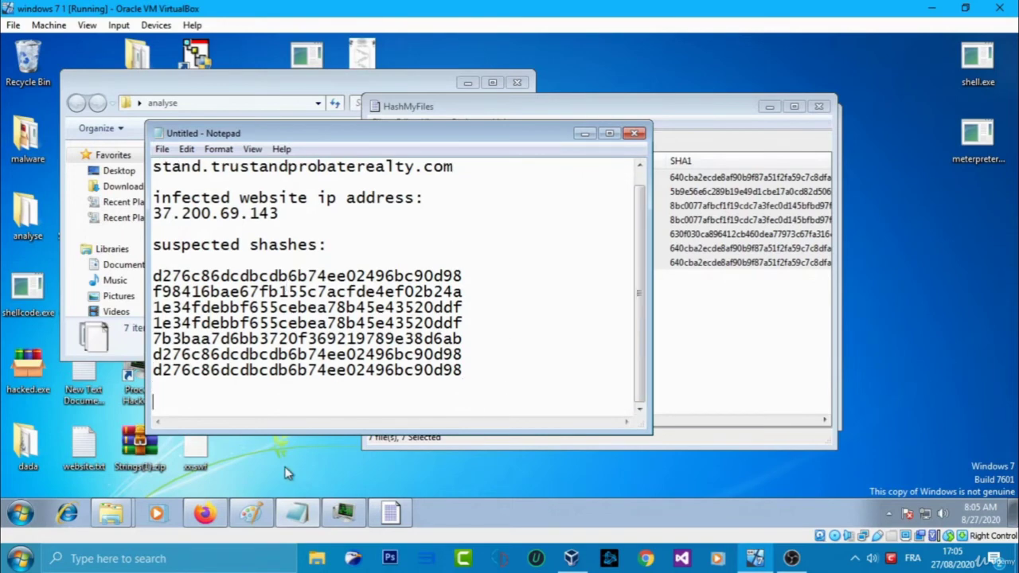
Switch to Firefox, load virustotal.com and shrink the browser to a smaller window so the notes show beside it.
{"action": "left_click", "coordinate": [204, 513]}
{"action": "left_click", "coordinate": [307, 73]}
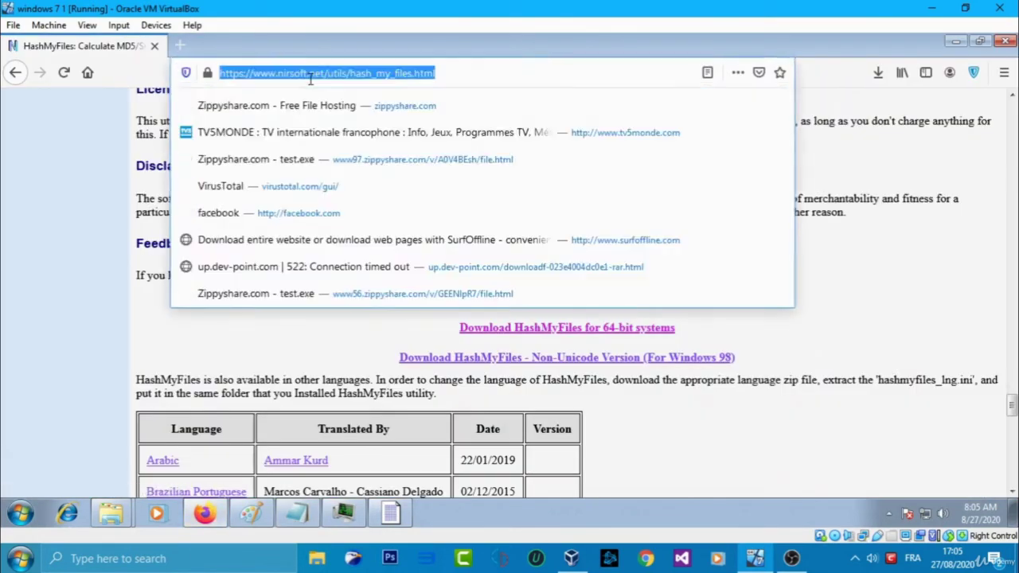
{"action": "type", "text": "virus*"}
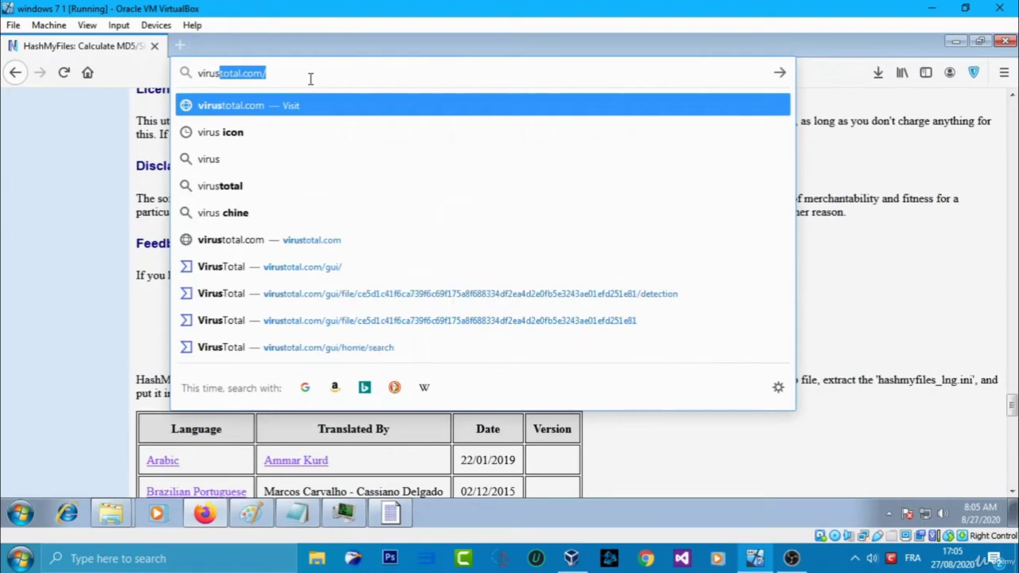
{"action": "key", "text": "Return"}
{"action": "left_click", "coordinate": [310, 77]}
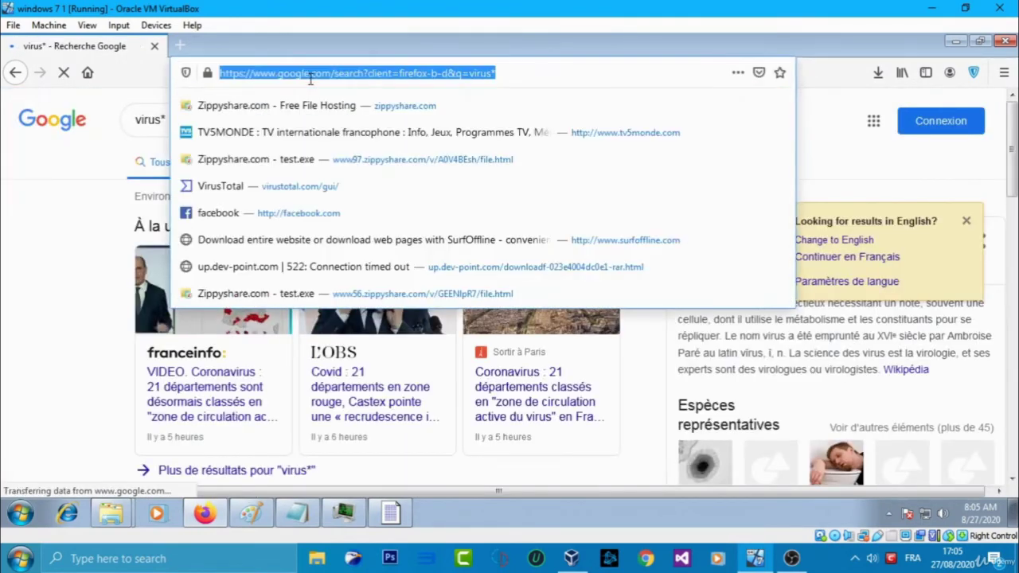
{"action": "type", "text": "virustotal.com"}
{"action": "key", "text": "Return"}
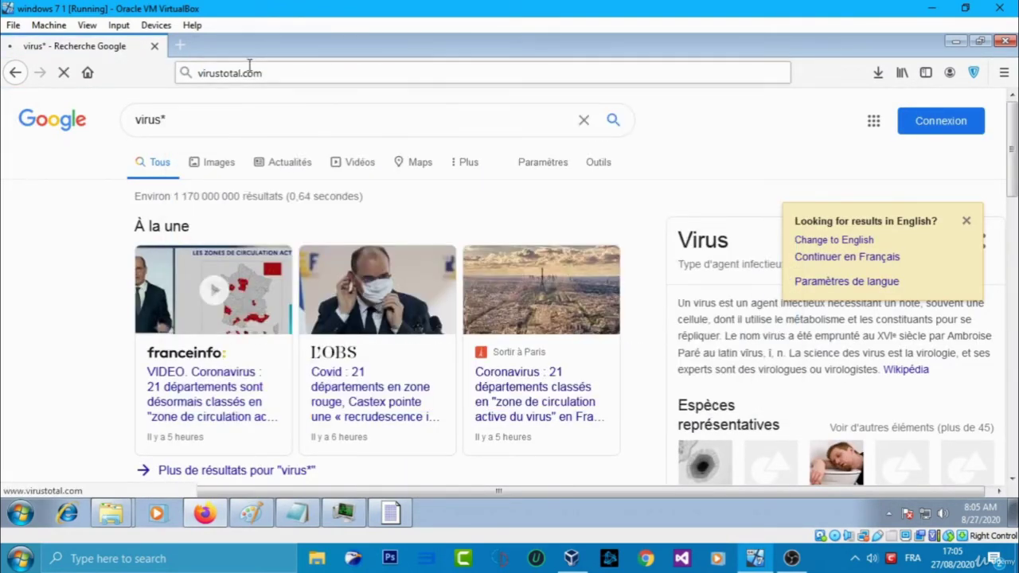
{"action": "left_click_drag", "start_coordinate": [269, 51], "coordinate": [599, 87]}
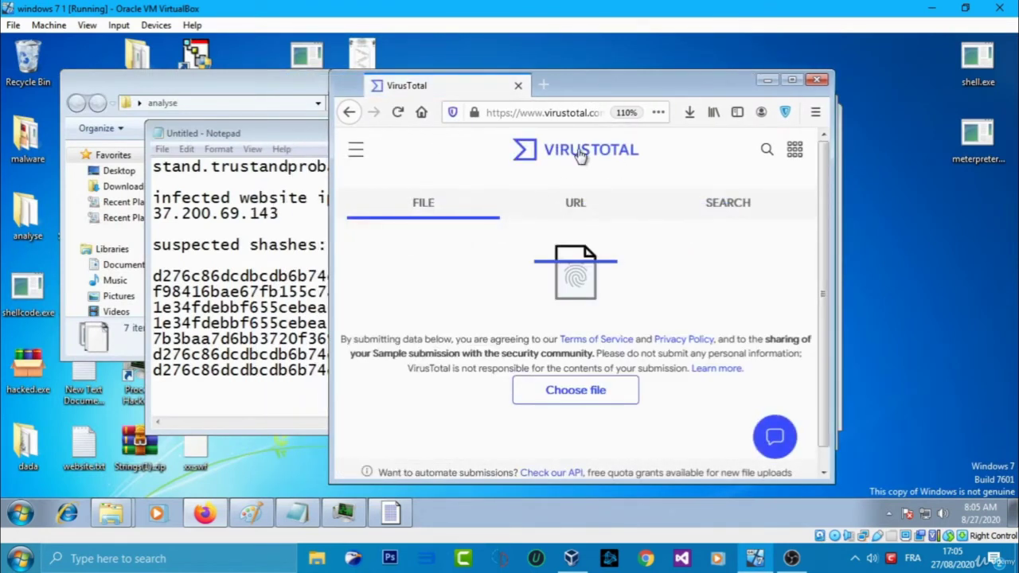
Open the VirusTotal home page in five additional browser tabs and close the blank new tab.
{"action": "middle_click", "coordinate": [573, 153]}
{"action": "middle_click", "coordinate": [573, 153]}
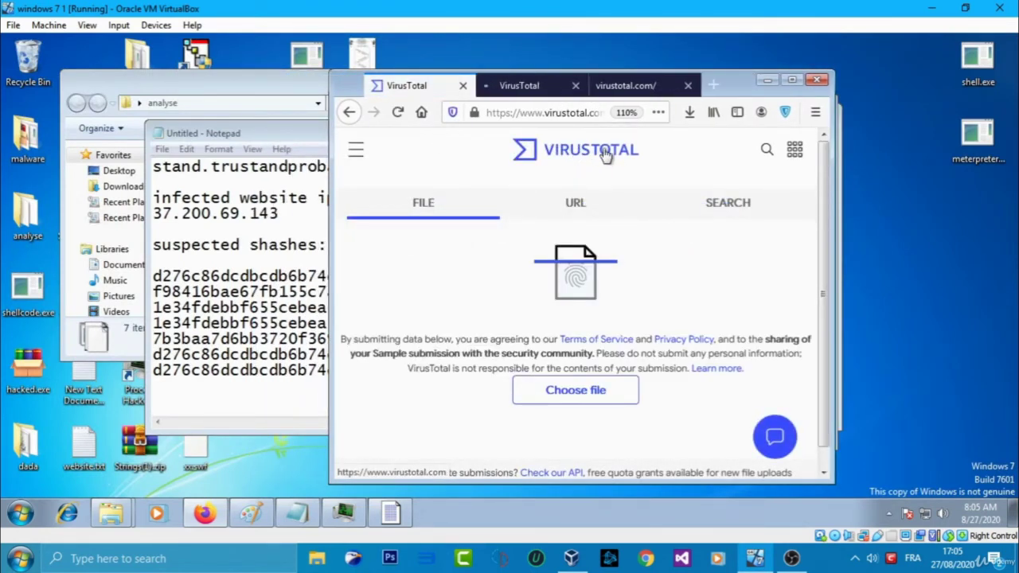
{"action": "middle_click", "coordinate": [571, 153]}
{"action": "middle_click", "coordinate": [569, 152]}
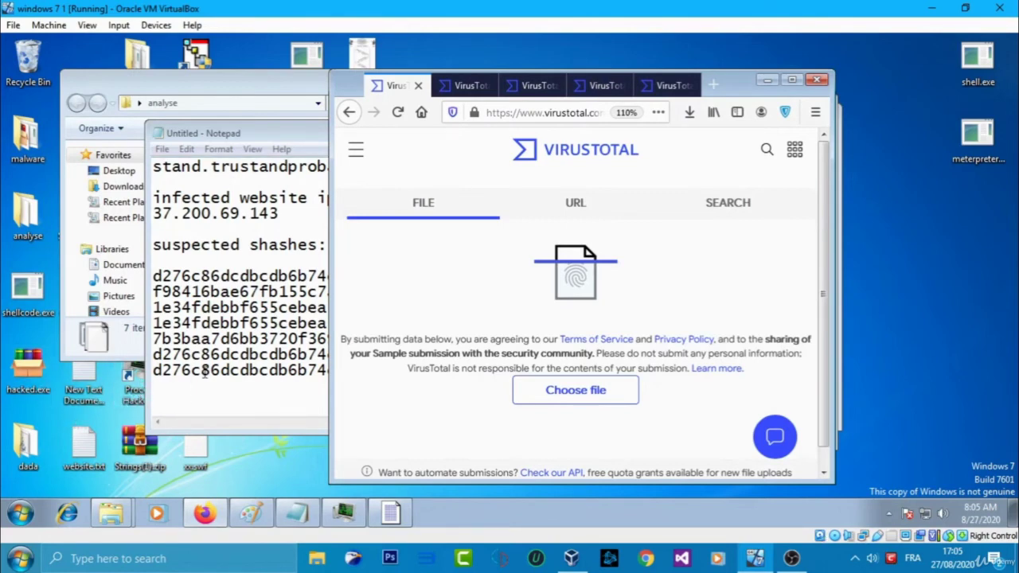
{"action": "left_click", "coordinate": [712, 85]}
{"action": "middle_click", "coordinate": [708, 279]}
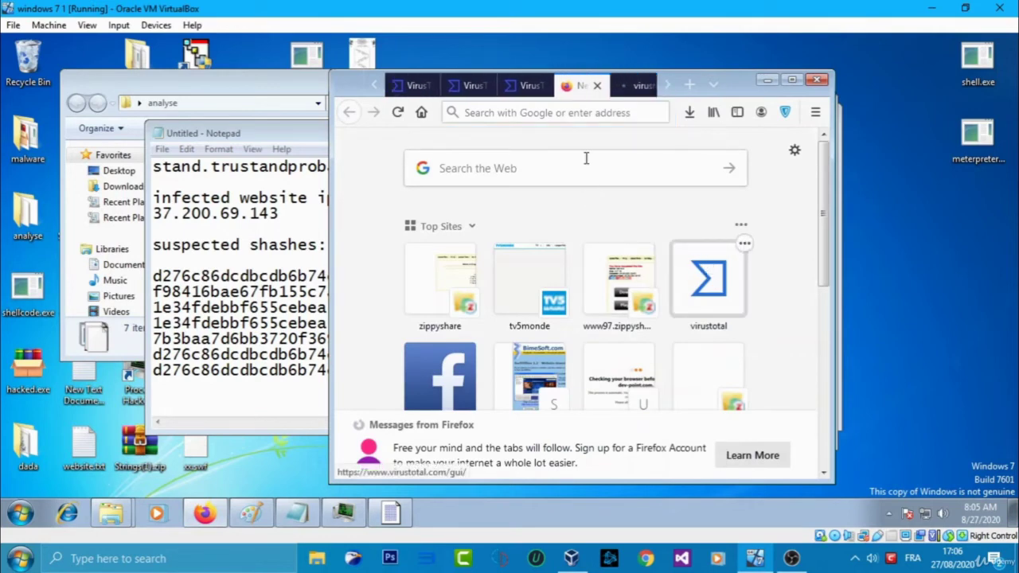
{"action": "left_click", "coordinate": [587, 85]}
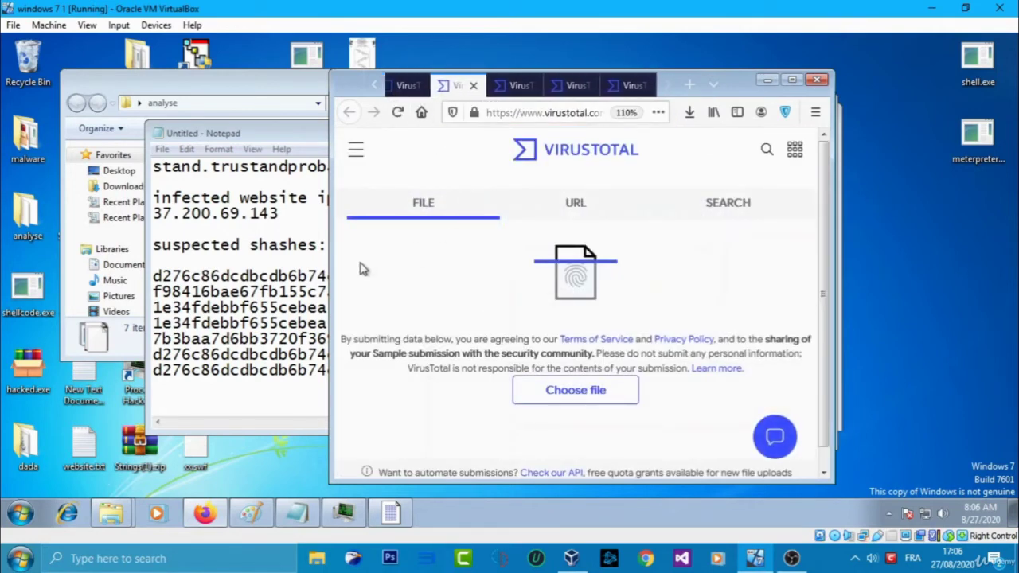
Arrange the Notepad notes and the VirusTotal browser window side by side, with the first suspected hash selected.
{"action": "double_click", "coordinate": [227, 277]}
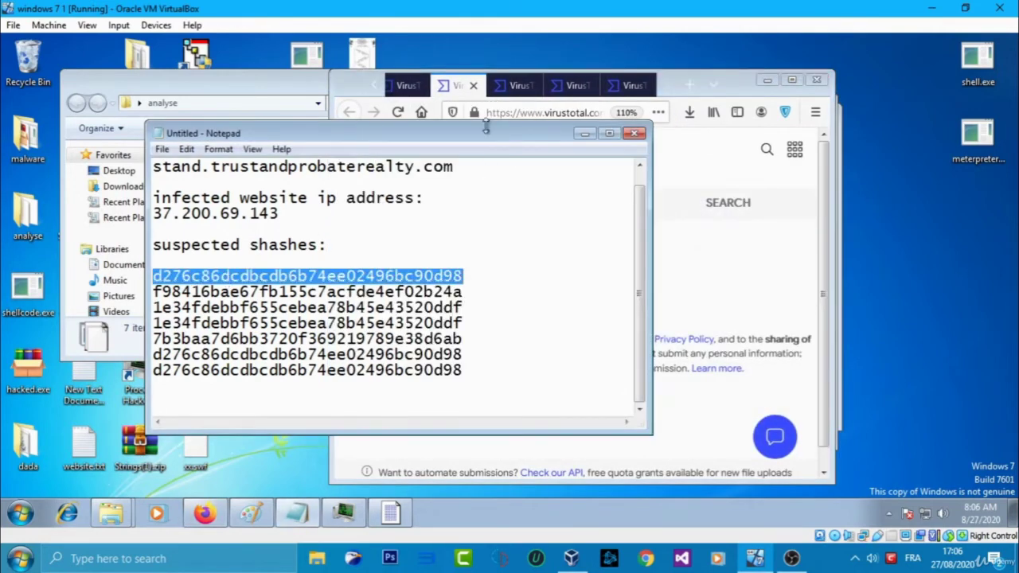
{"action": "left_click_drag", "start_coordinate": [485, 127], "coordinate": [340, 132]}
{"action": "left_click_drag", "start_coordinate": [506, 195], "coordinate": [422, 198]}
{"action": "double_click", "coordinate": [736, 89]}
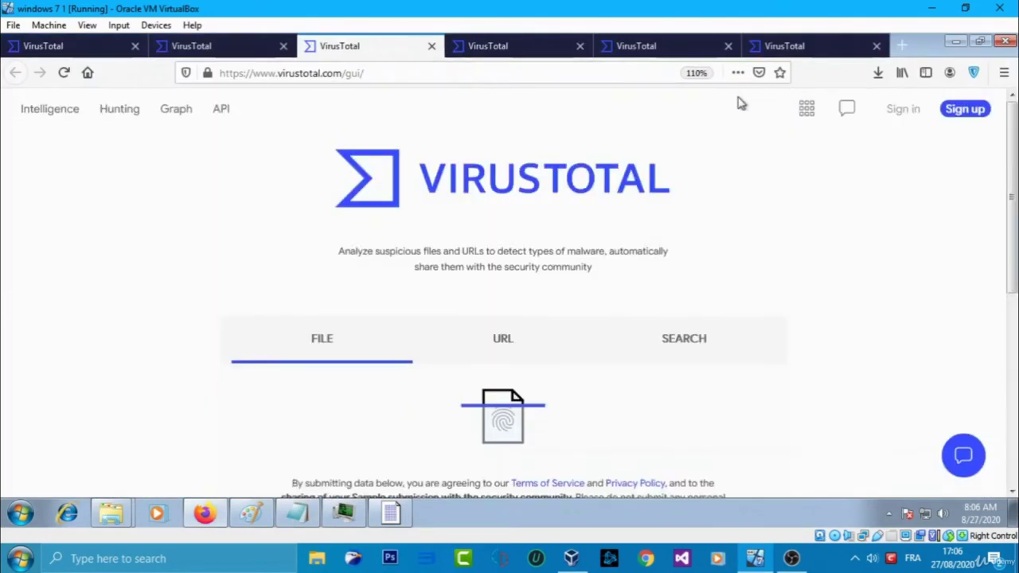
{"action": "double_click", "coordinate": [932, 54]}
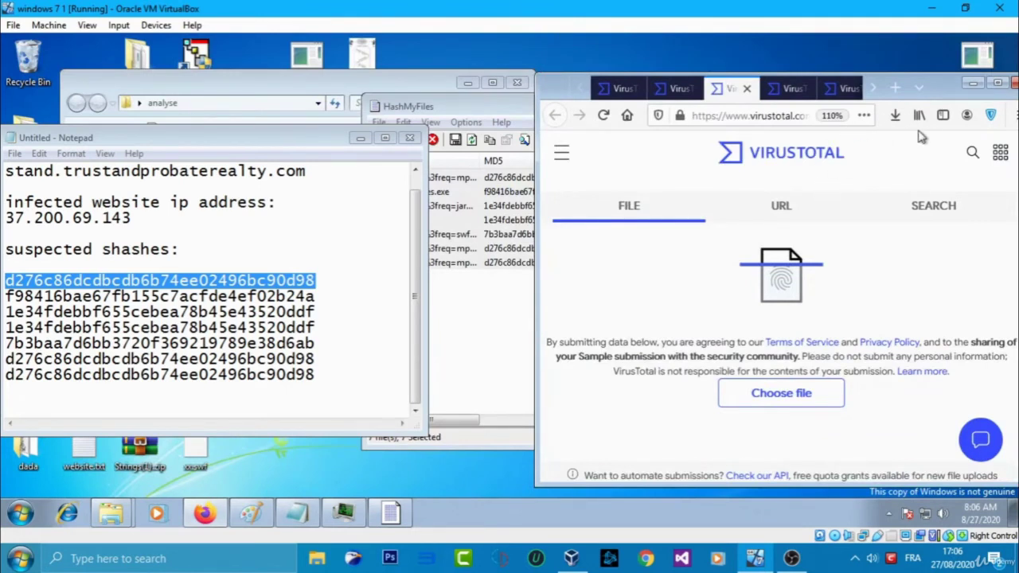
Copy the first hash, d276c86dcdbcdb6b74ee02496bc90d98, from the notes and search VirusTotal for it.
{"action": "left_click", "coordinate": [890, 218]}
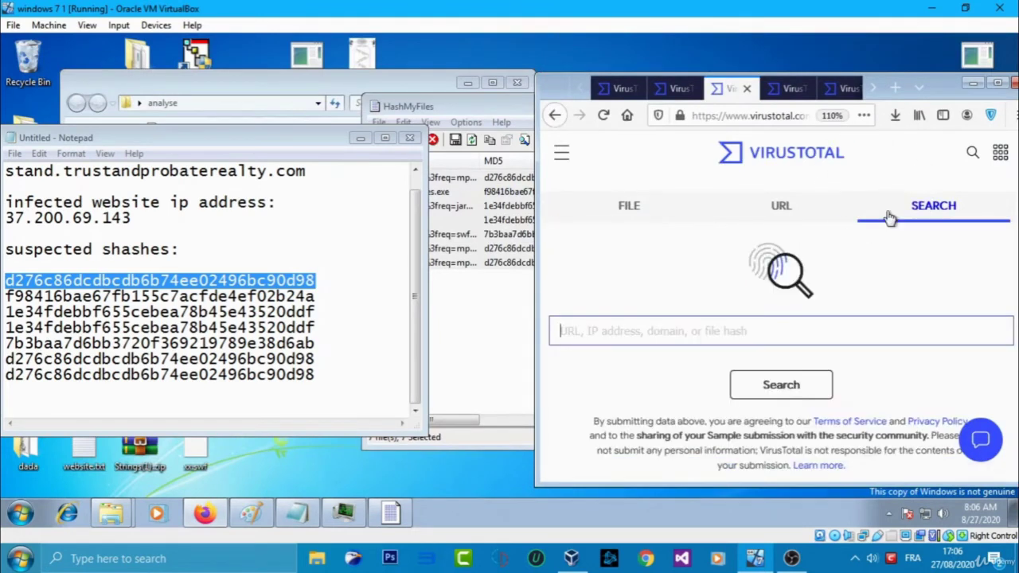
{"action": "right_click", "coordinate": [255, 281]}
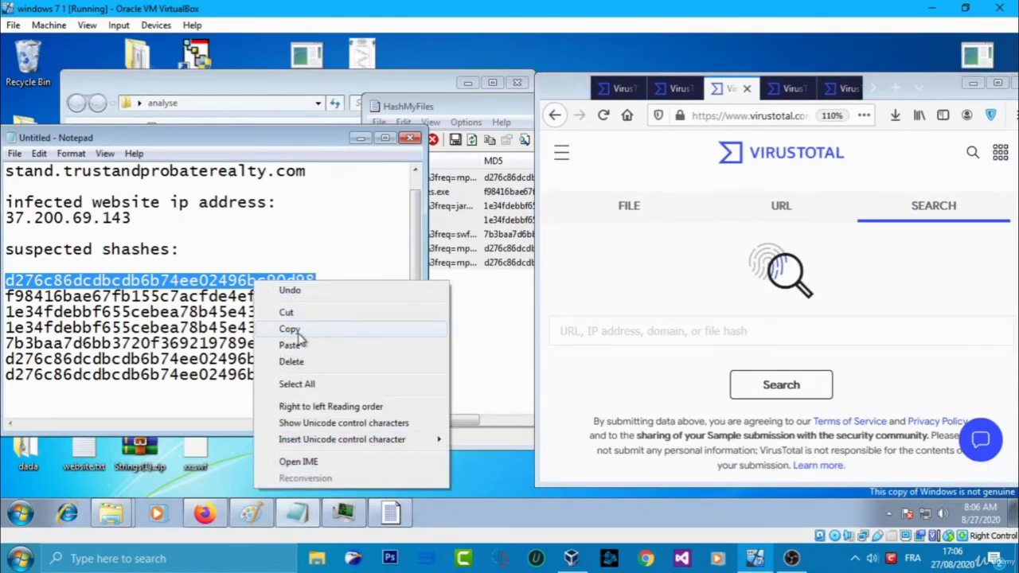
{"action": "left_click", "coordinate": [334, 330]}
{"action": "left_click", "coordinate": [682, 331]}
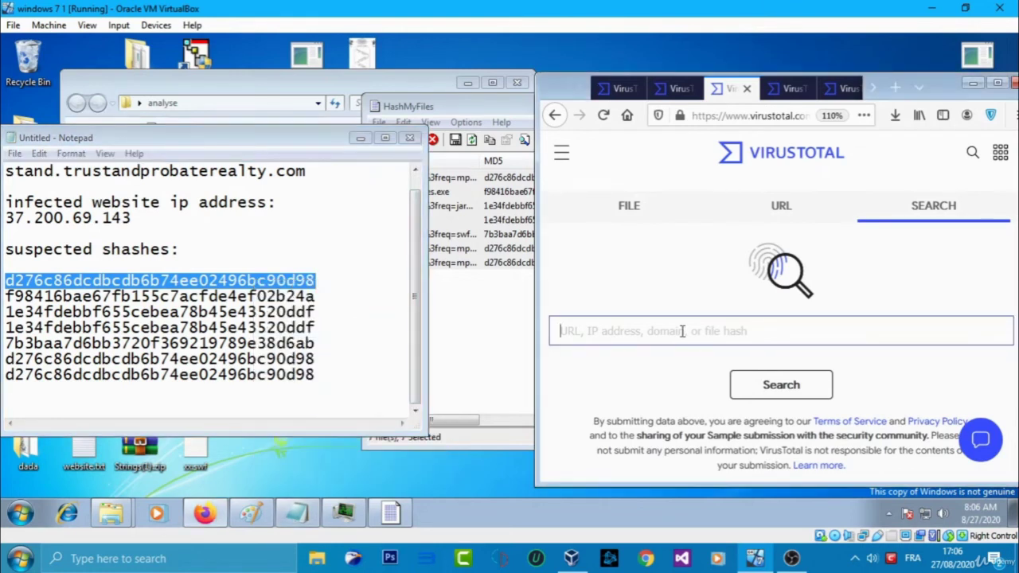
{"action": "key", "text": "ctrl+v"}
{"action": "left_click", "coordinate": [776, 386]}
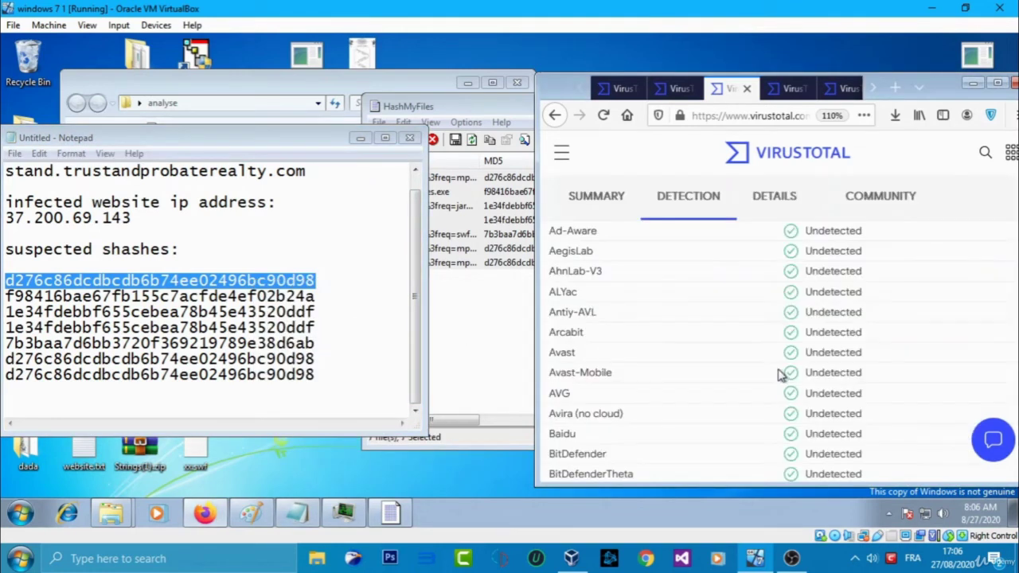
Mark the first hash with "*" in the notes and search VirusTotal for f98416bae67fb155c7acfde4ef02b24a in another browser tab.
{"action": "left_click", "coordinate": [355, 272]}
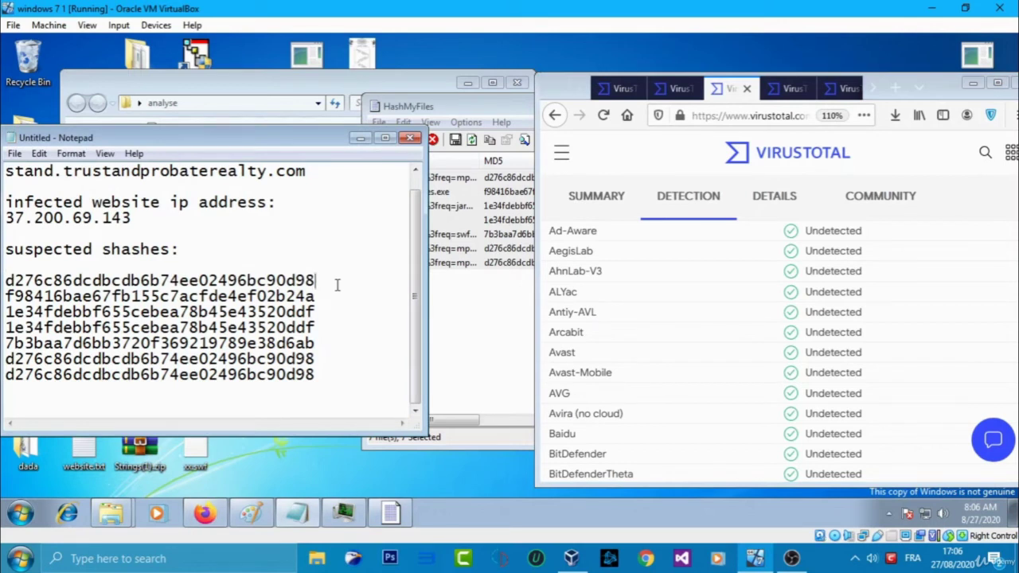
{"action": "double_click", "coordinate": [269, 296]}
{"action": "left_click", "coordinate": [269, 296]}
{"action": "double_click", "coordinate": [269, 296]}
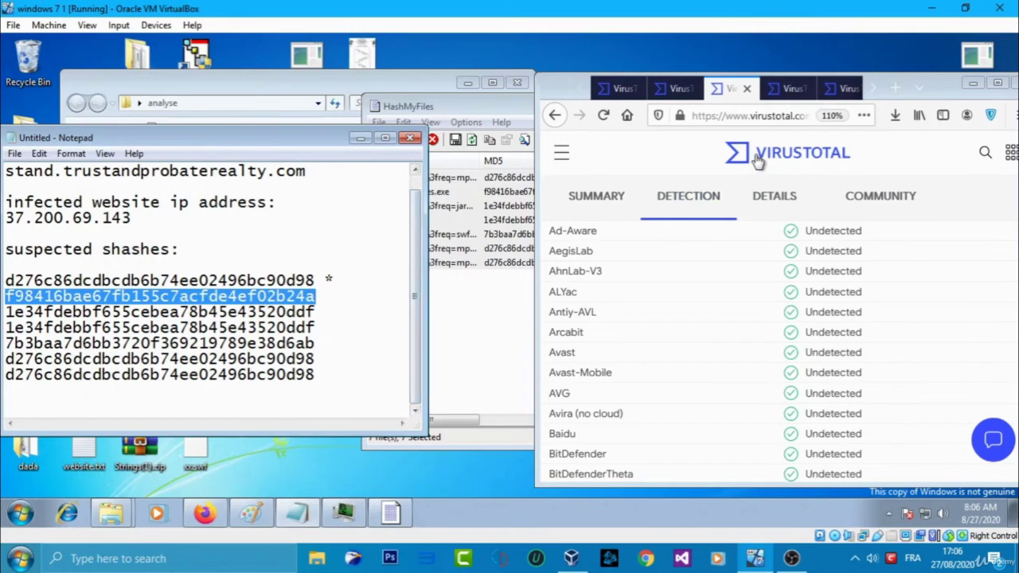
{"action": "left_click", "coordinate": [605, 88]}
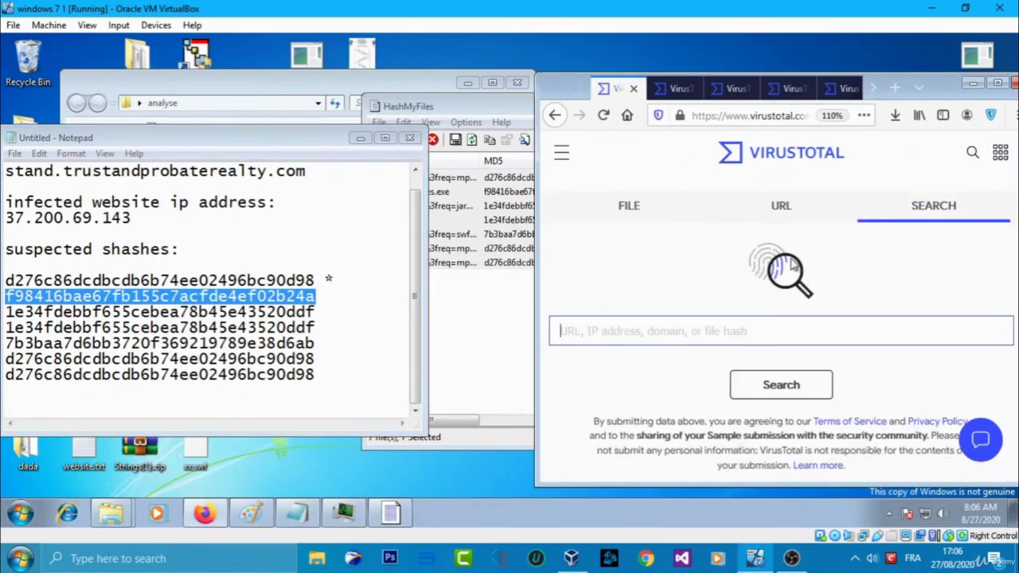
{"action": "key", "text": "ctrl+v"}
{"action": "left_click", "coordinate": [781, 384]}
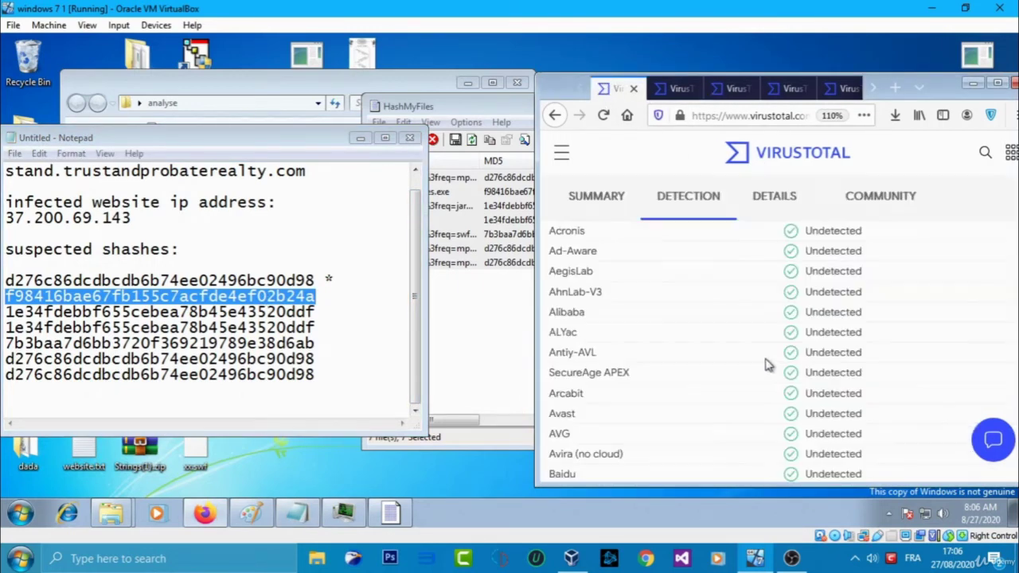
Mark the second hash with "*" in the notes and search VirusTotal for 1e34fdebbf655cebea78b45e43520ddf.
{"action": "left_click", "coordinate": [359, 304]}
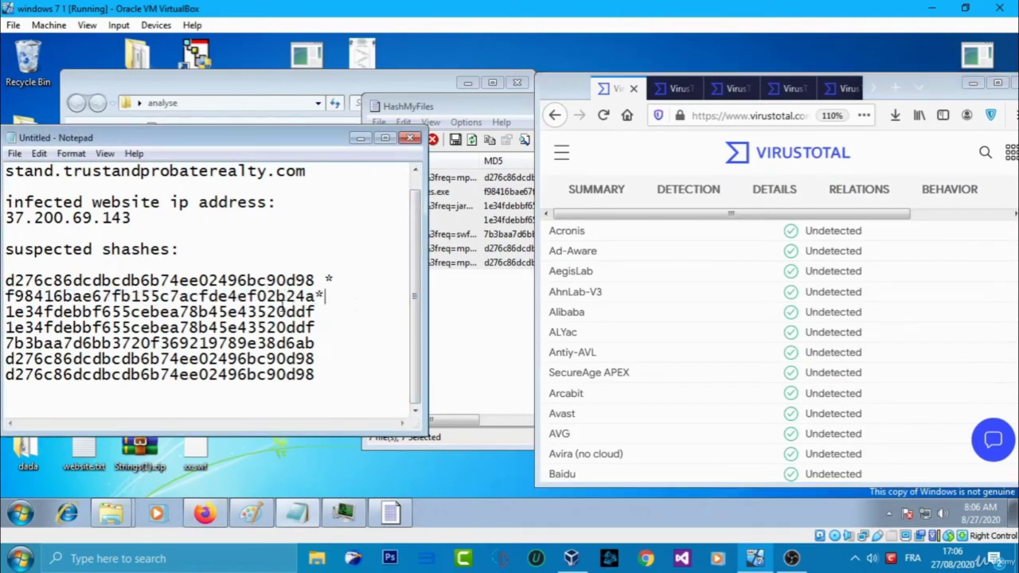
{"action": "double_click", "coordinate": [276, 311]}
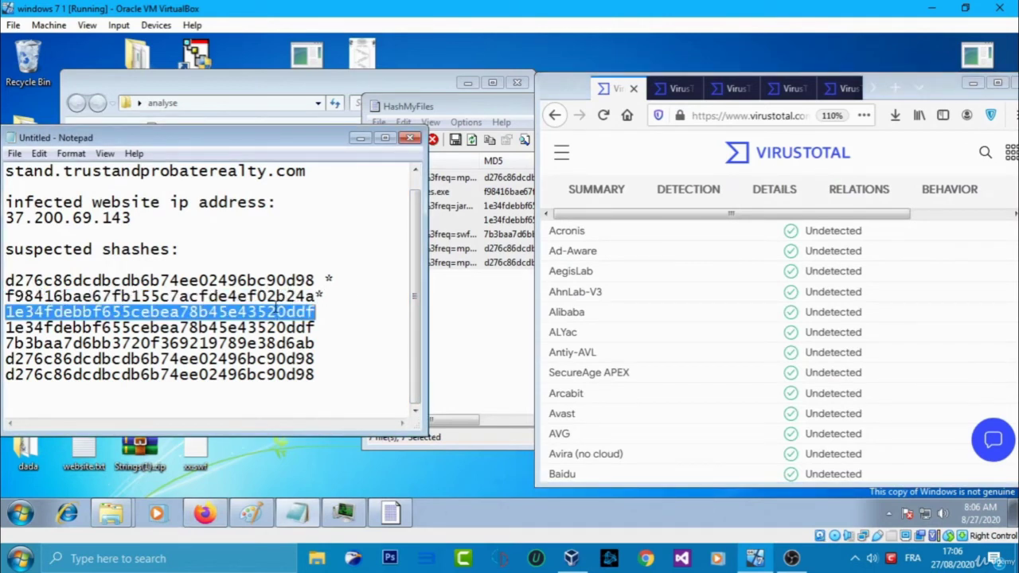
{"action": "left_click", "coordinate": [748, 156]}
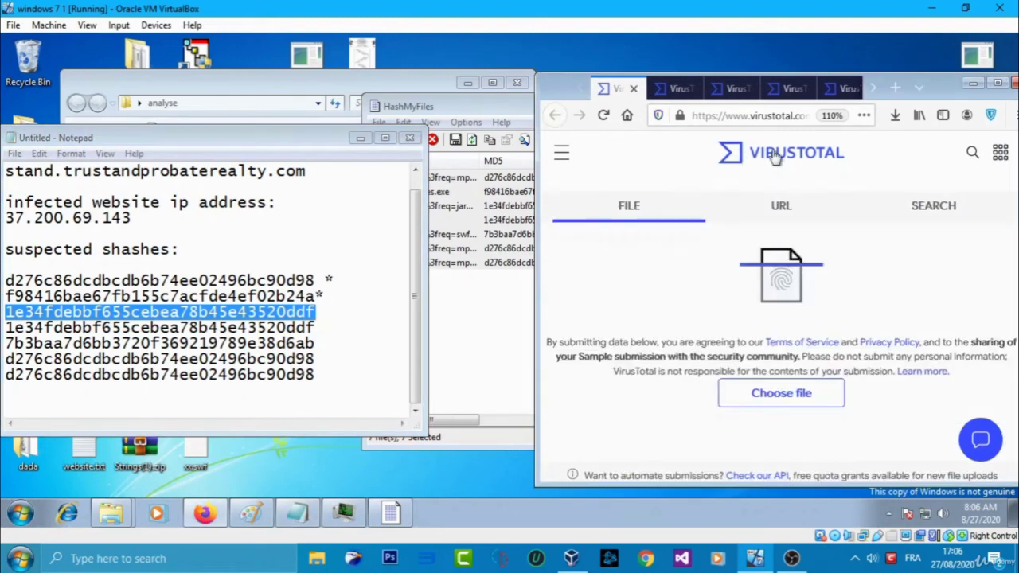
{"action": "left_click", "coordinate": [930, 205]}
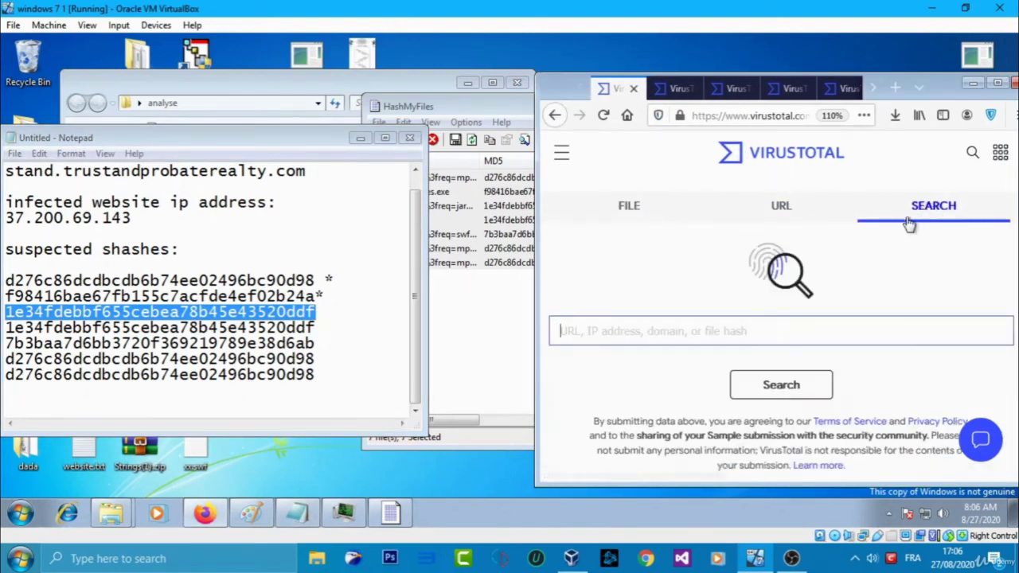
{"action": "key", "text": "ctrl+v"}
{"action": "left_click", "coordinate": [780, 387]}
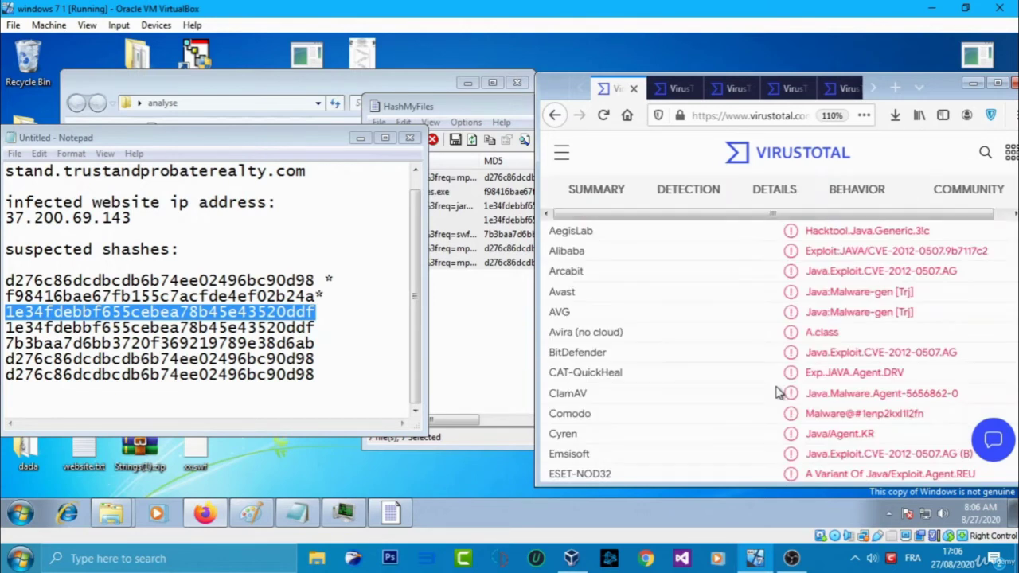
Label the third hash "infected" in the notes and delete its duplicate on the line below.
{"action": "left_click", "coordinate": [316, 312]}
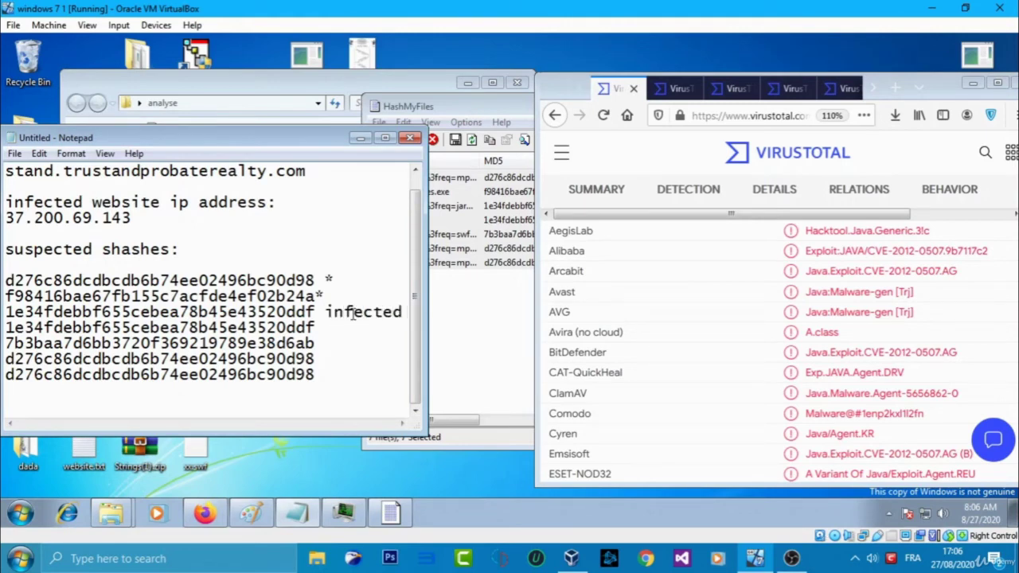
{"action": "double_click", "coordinate": [265, 326]}
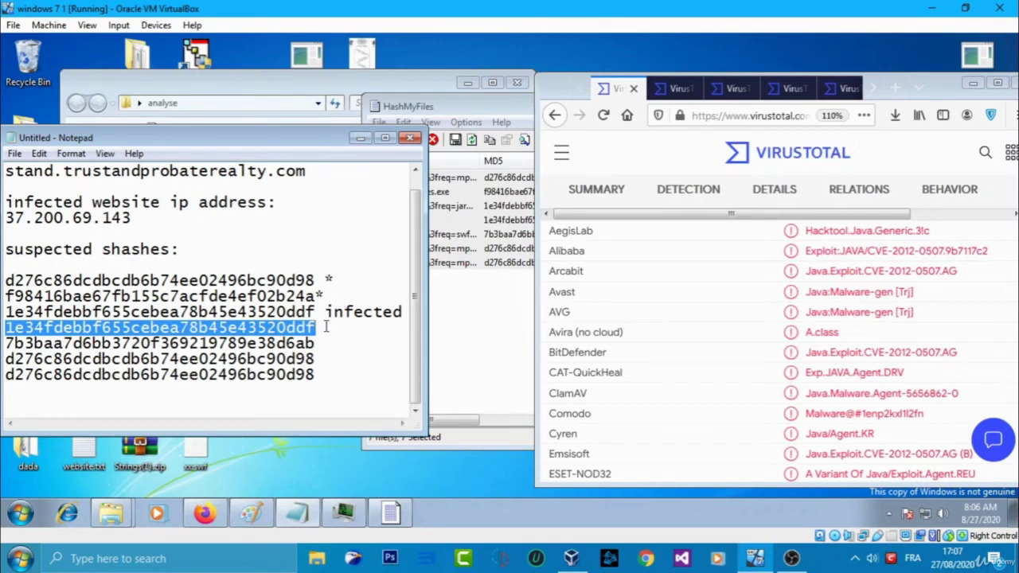
{"action": "key", "text": "Delete"}
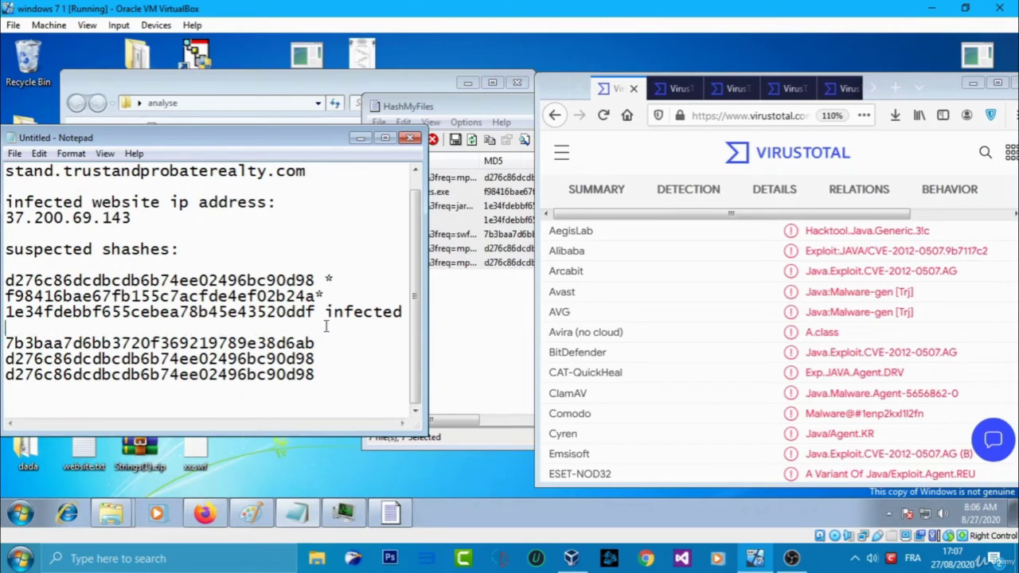
Copy the hash 7b3baa7d6bb3720f369219789e38d6ab from the notes and search VirusTotal for it in the next browser tab.
{"action": "double_click", "coordinate": [85, 344]}
{"action": "key", "text": "ctrl+c"}
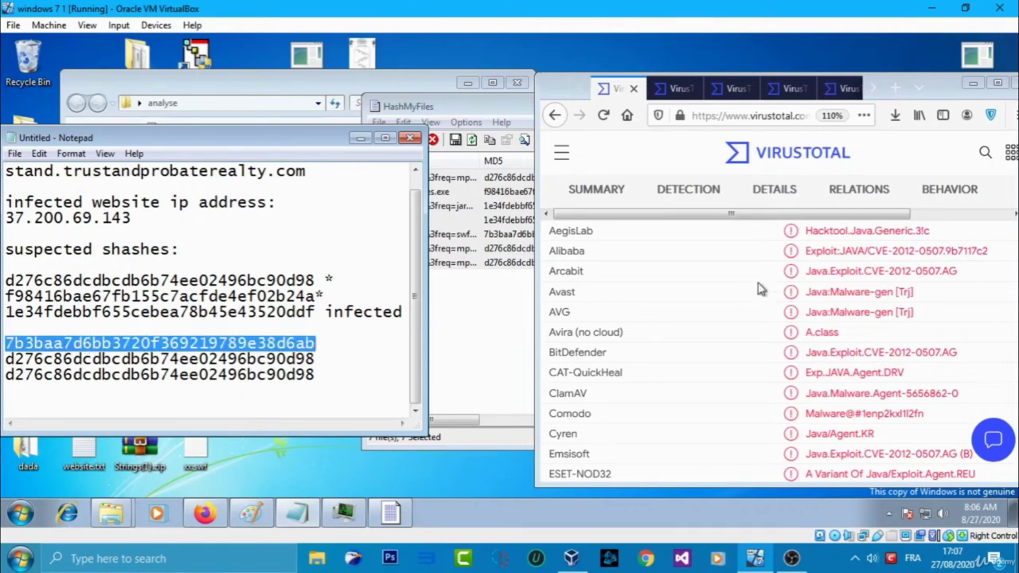
{"action": "left_click", "coordinate": [679, 91]}
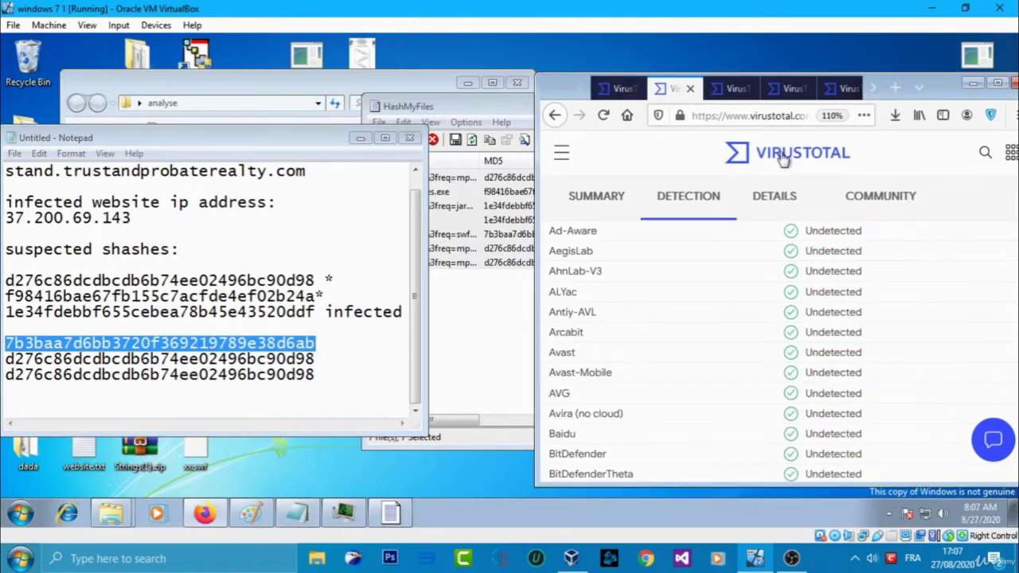
{"action": "left_click", "coordinate": [824, 147]}
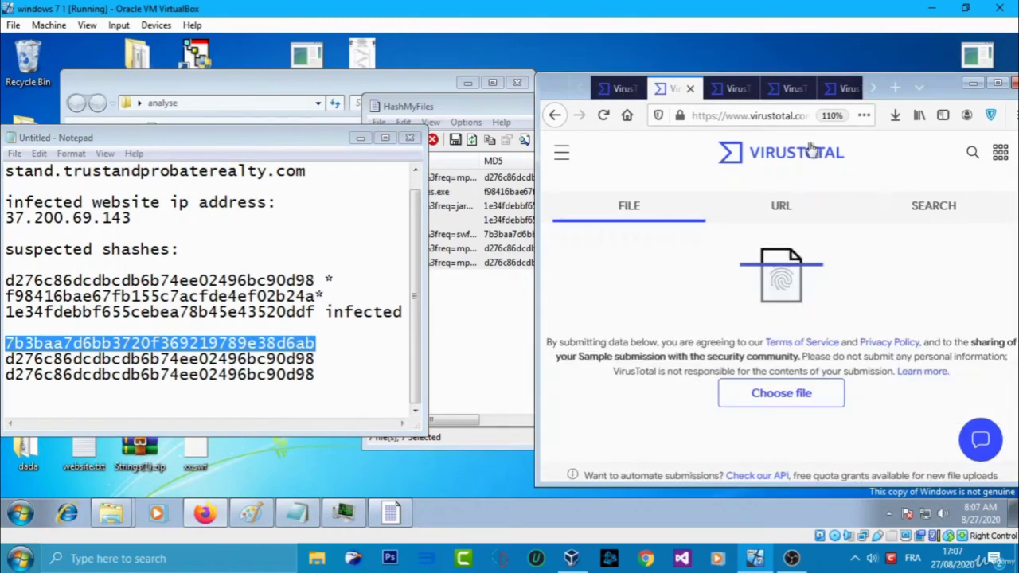
{"action": "left_click", "coordinate": [924, 208]}
{"action": "key", "text": "ctrl+v"}
{"action": "left_click", "coordinate": [769, 383]}
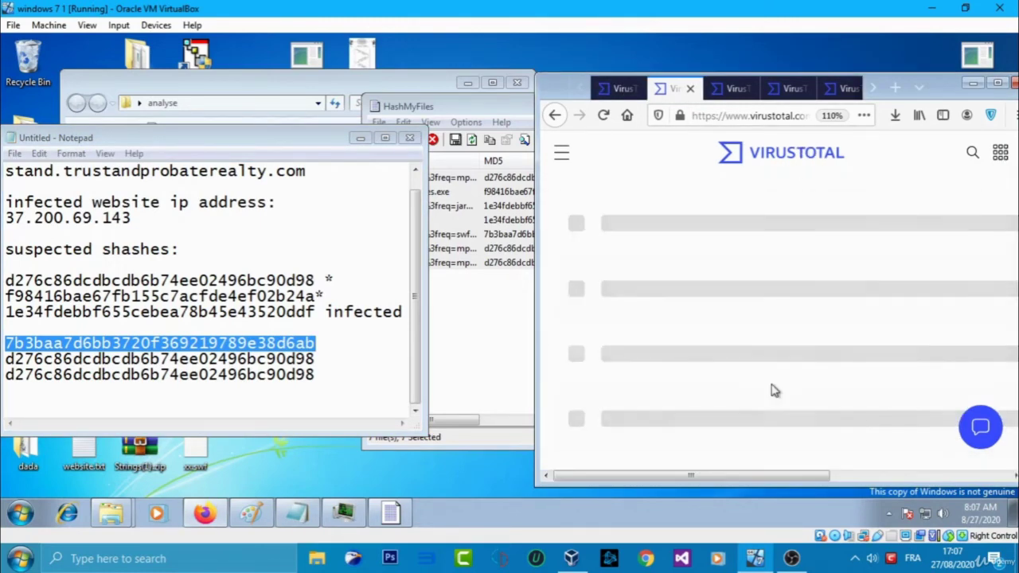
Label the hash 7b3baa7d6bb3720f369219789e38d6ab "infected" in the notes.
{"action": "left_click", "coordinate": [338, 345]}
{"action": "type", "text": "inf"}
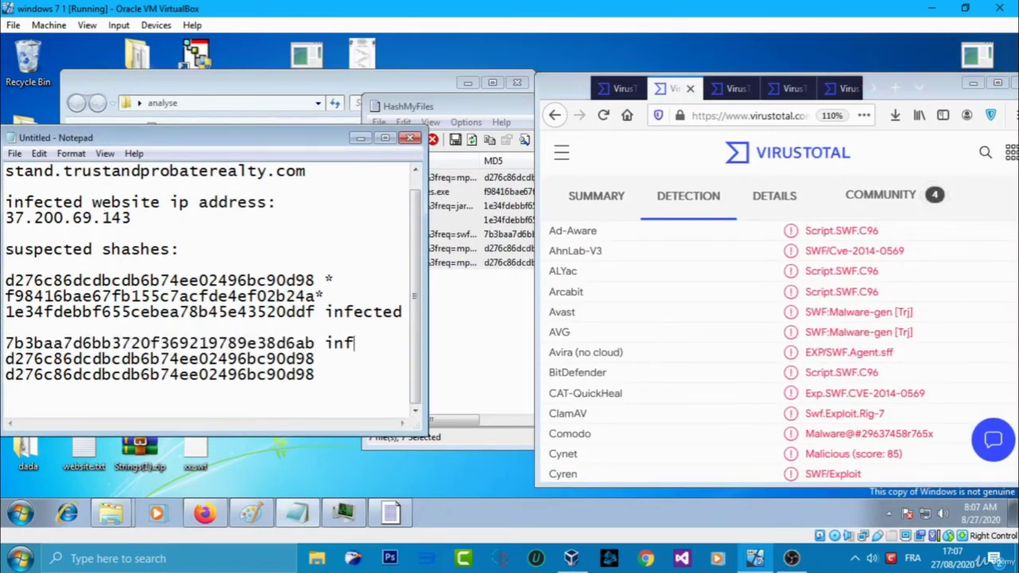
{"action": "type", "text": "ected"}
Copy the second-to-last hash in the notes and search VirusTotal for it in a browser tab not holding an infected result.
{"action": "double_click", "coordinate": [246, 359]}
{"action": "key", "text": "ctrl+c"}
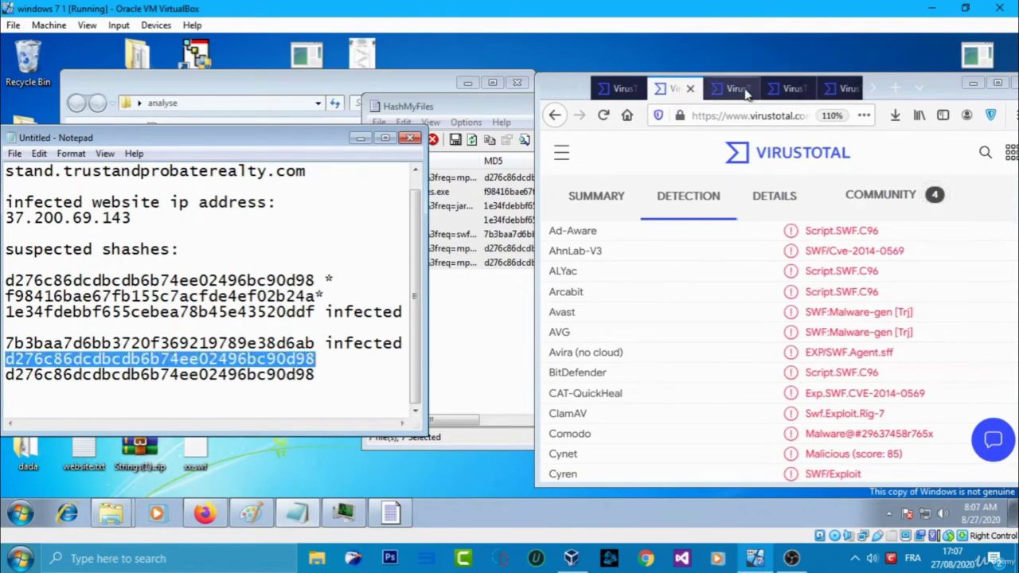
{"action": "left_click", "coordinate": [621, 88]}
{"action": "left_click", "coordinate": [675, 91]}
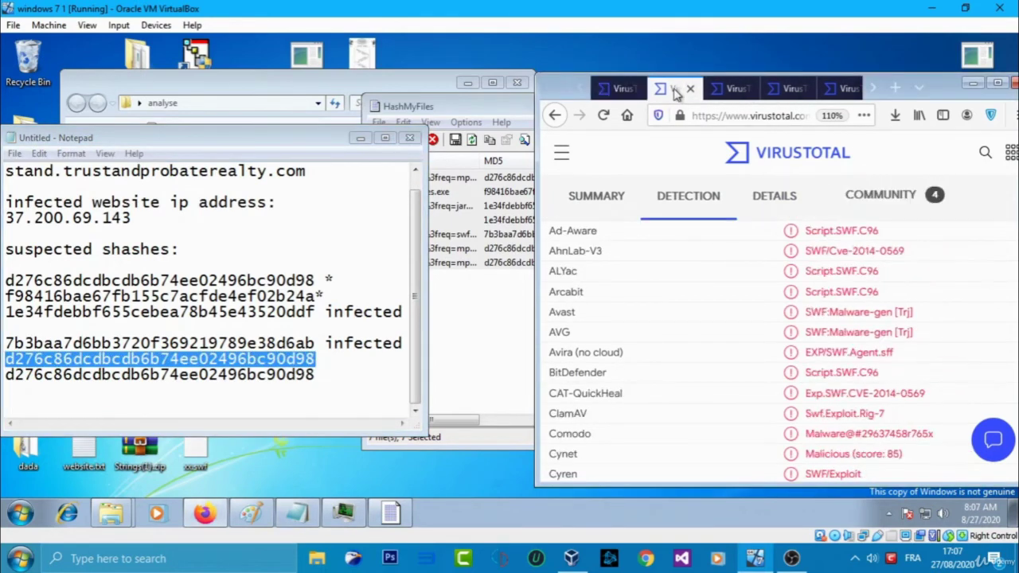
{"action": "left_click", "coordinate": [740, 89]}
{"action": "left_click", "coordinate": [951, 214]}
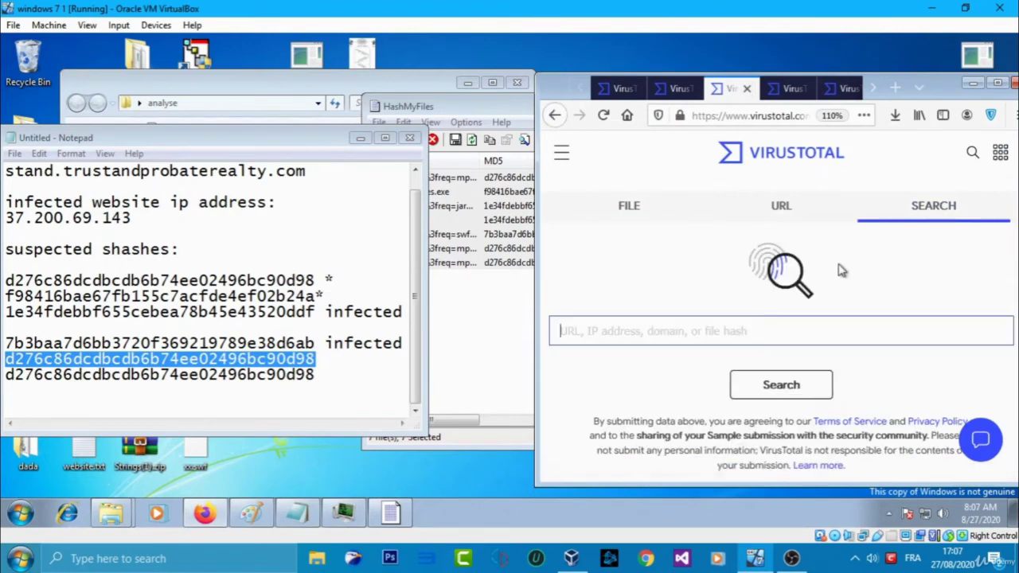
{"action": "left_click", "coordinate": [777, 329]}
{"action": "key", "text": "ctrl+v"}
{"action": "left_click", "coordinate": [781, 384]}
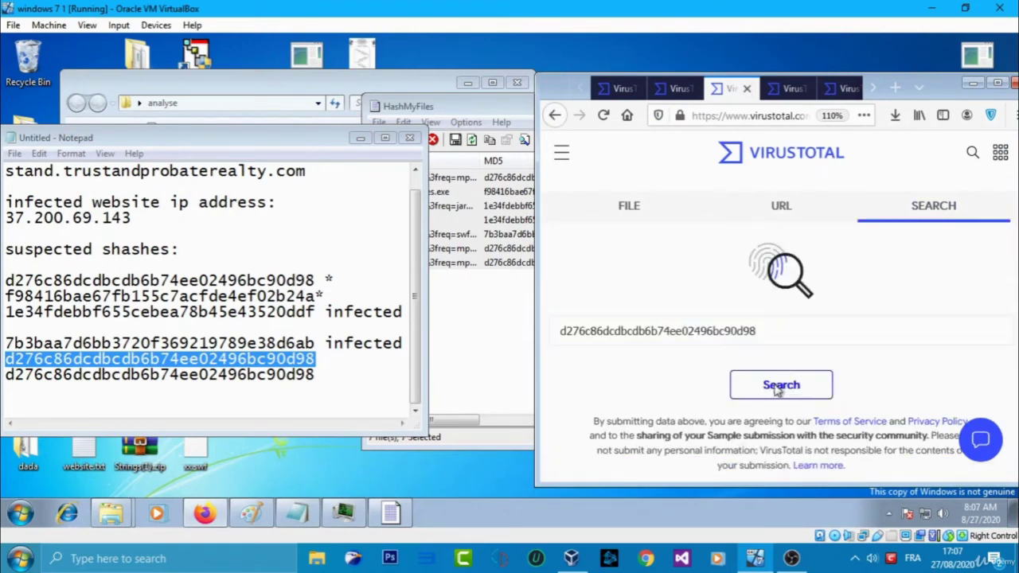
Copy the last hash in the notes and run a new VirusTotal search for it in the same browser tab.
{"action": "double_click", "coordinate": [257, 378]}
{"action": "key", "text": "ctrl+c"}
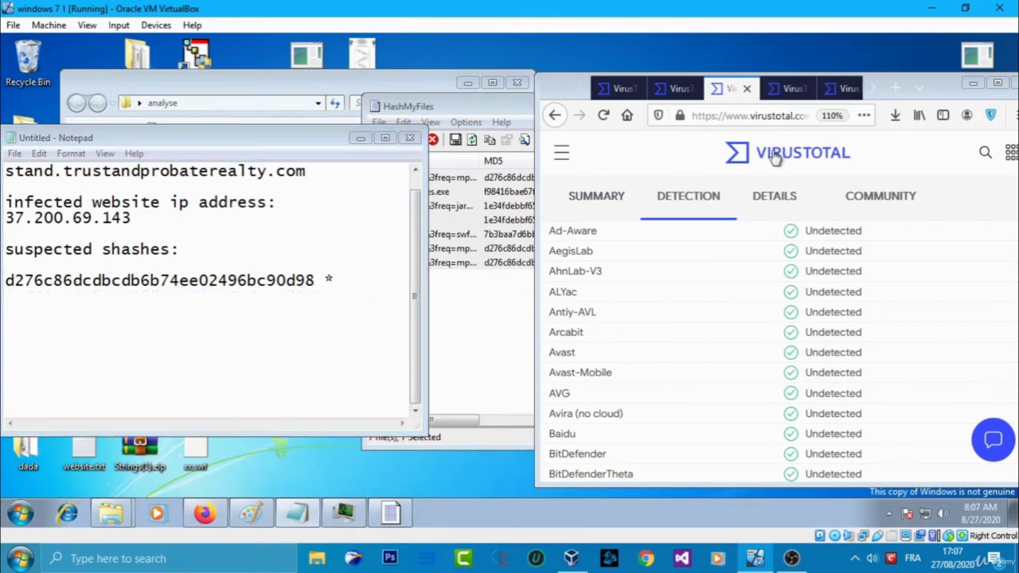
{"action": "left_click", "coordinate": [776, 157]}
{"action": "left_click", "coordinate": [953, 218]}
{"action": "key", "text": "ctrl+v"}
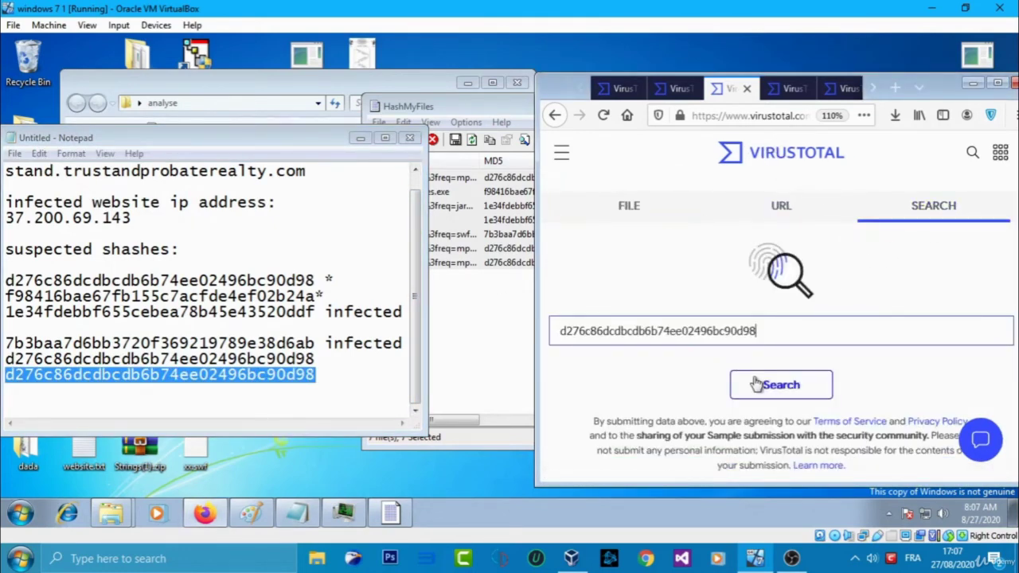
{"action": "left_click", "coordinate": [756, 384]}
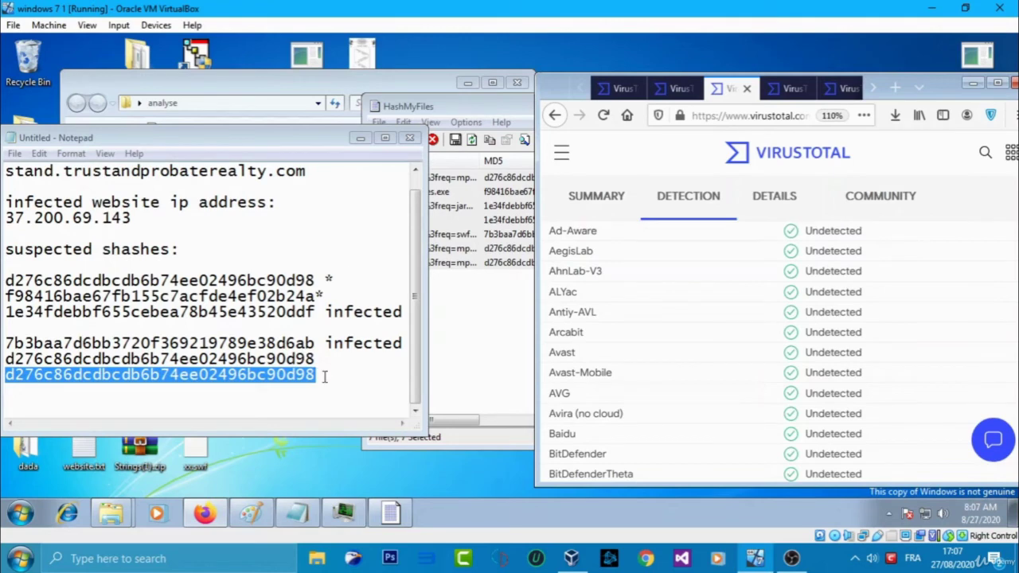
Delete the last two hashes and the two hashes marked with "*" from the notes, keeping only those labelled "infected".
{"action": "left_click_drag", "start_coordinate": [354, 376], "coordinate": [4, 360]}
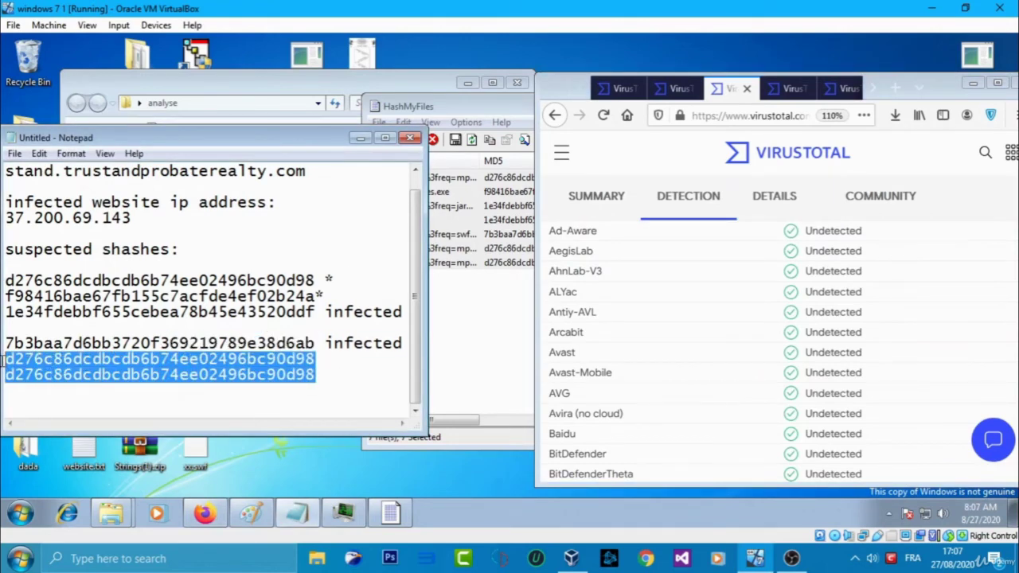
{"action": "key", "text": "Delete"}
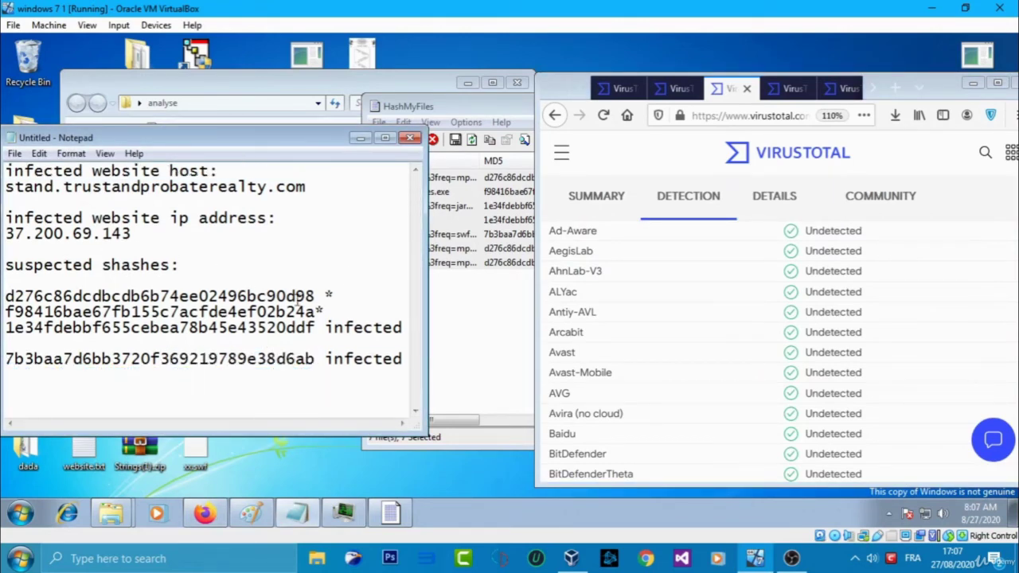
{"action": "left_click_drag", "start_coordinate": [323, 312], "coordinate": [4, 312]}
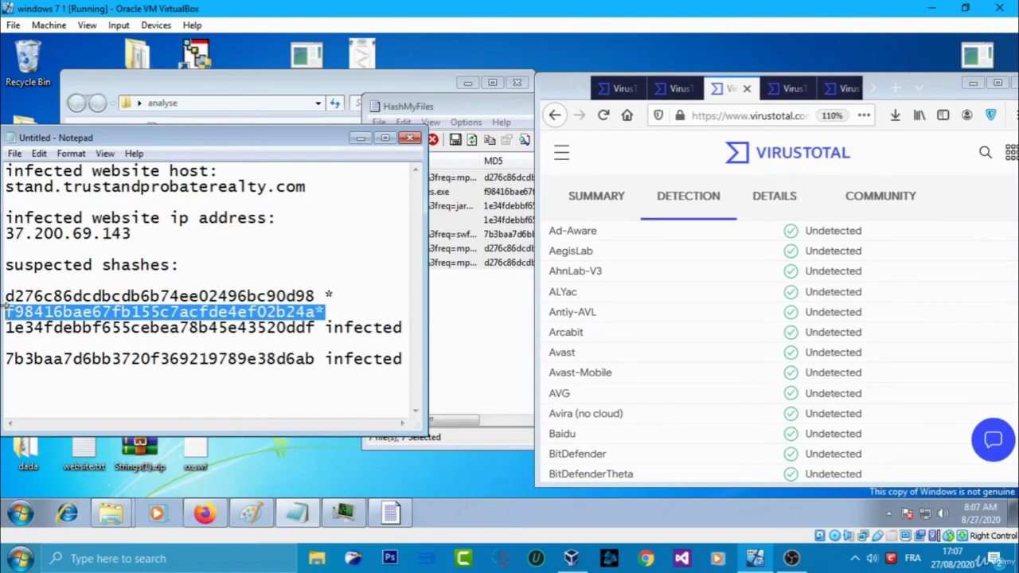
{"action": "key", "text": "Delete"}
{"action": "double_click", "coordinate": [4, 298]}
{"action": "key", "text": "Delete"}
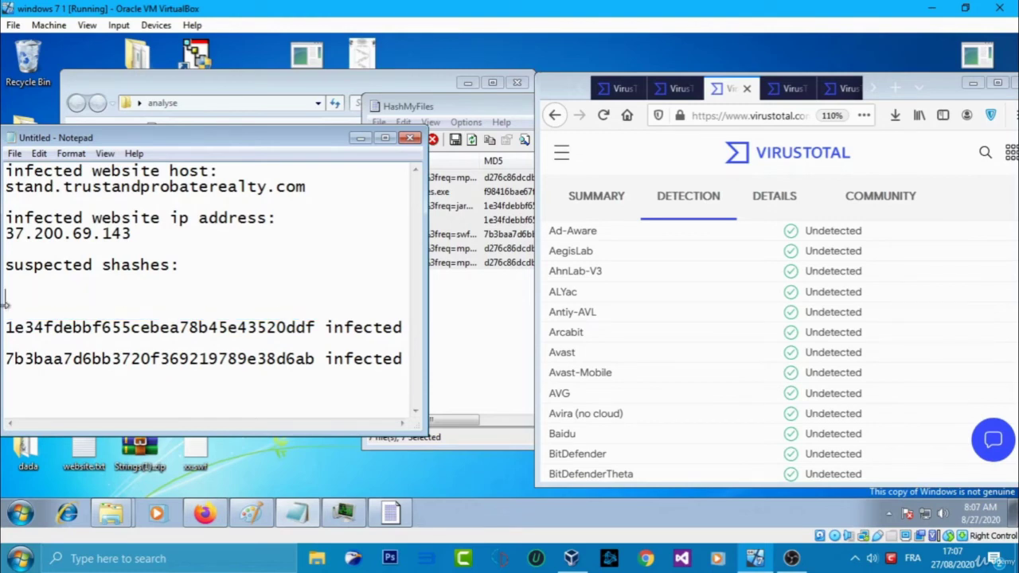
{"action": "key", "text": "ctrl+s"}
{"action": "left_click", "coordinate": [522, 323]}
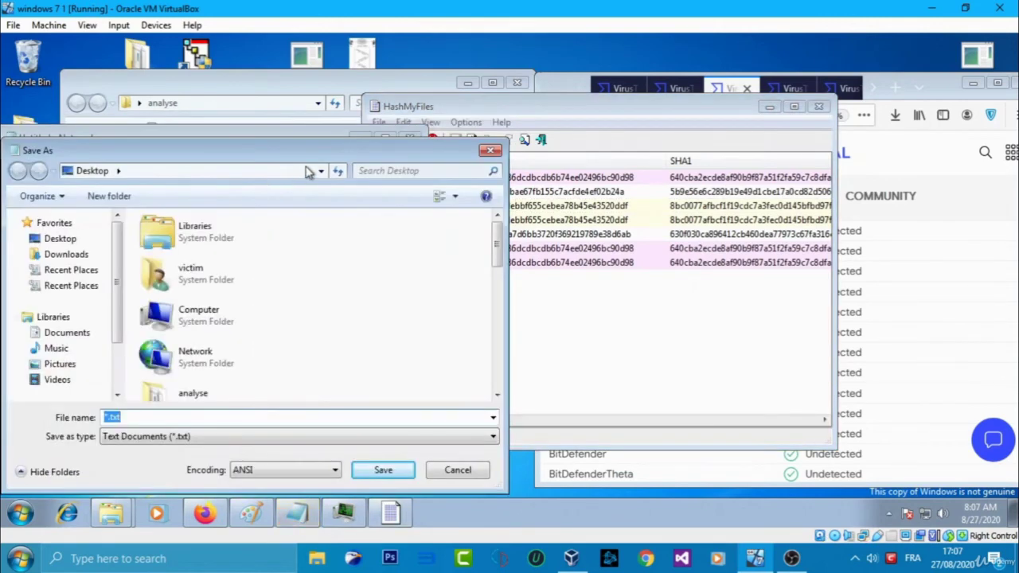
{"action": "left_click", "coordinate": [489, 153]}
Match the two infected hashes in the notes to their jar and swf files in the HashMyFiles list.
{"action": "left_click", "coordinate": [477, 336]}
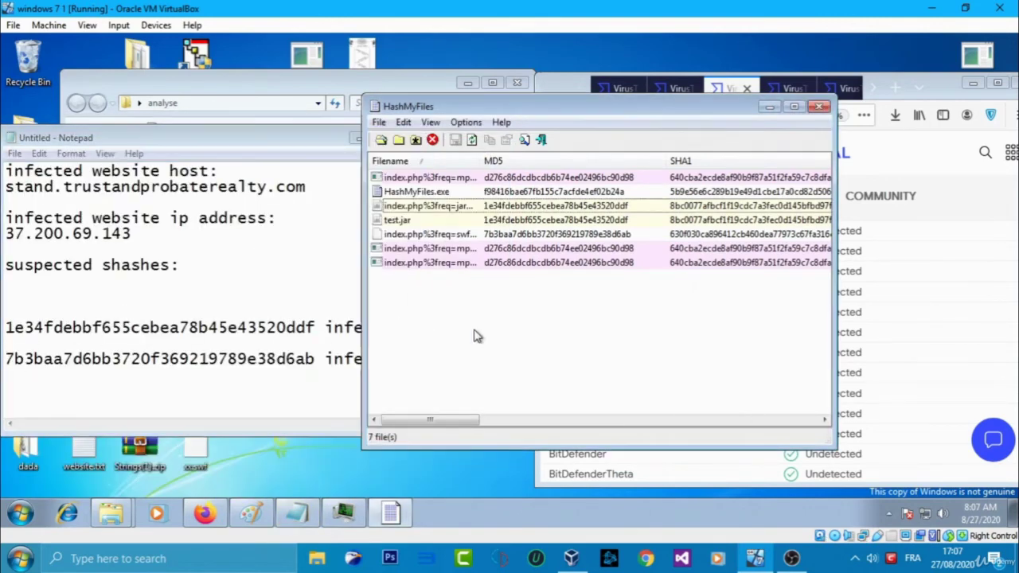
{"action": "left_click", "coordinate": [504, 222]}
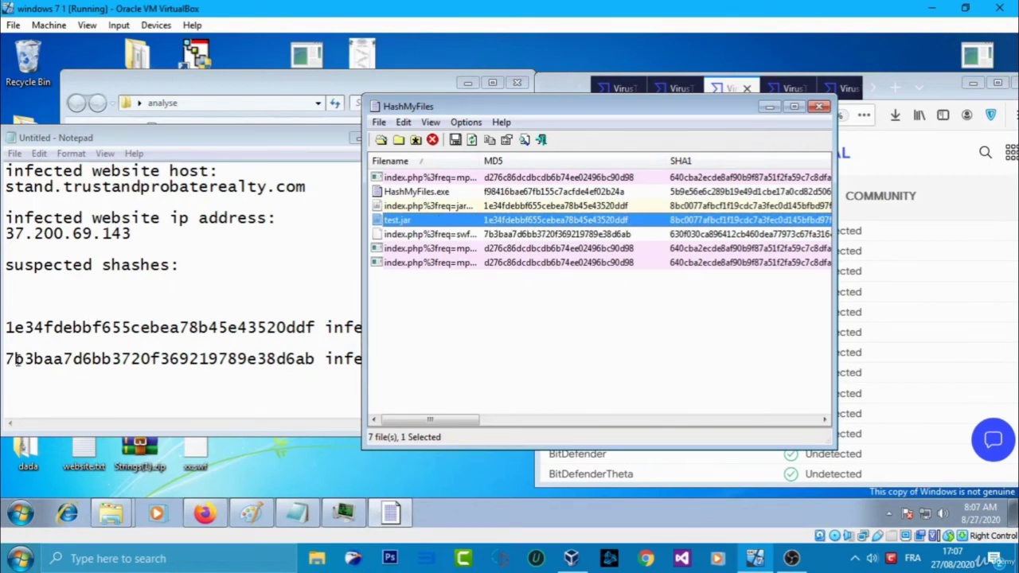
{"action": "left_click", "coordinate": [473, 235]}
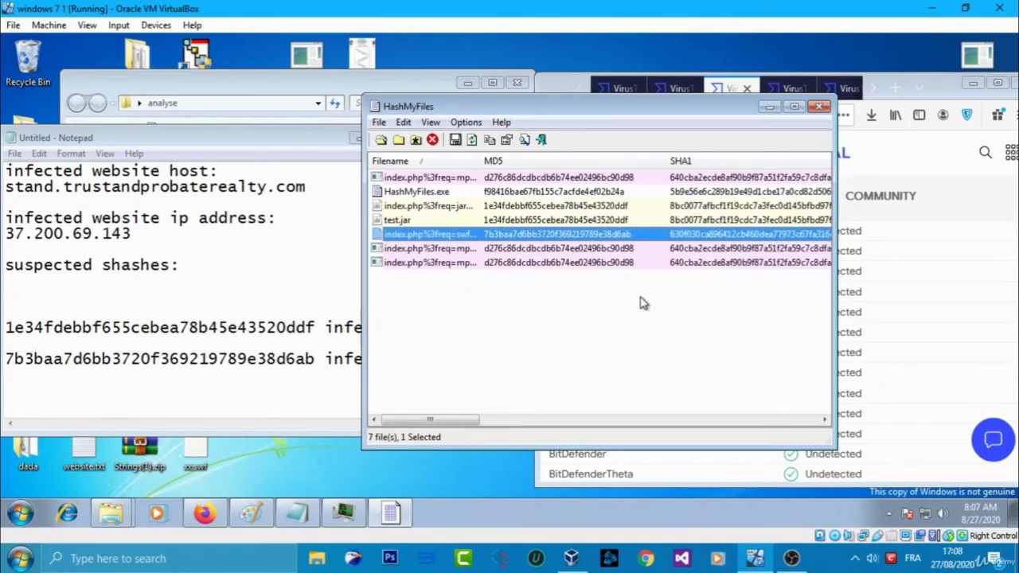
Close HashMyFiles and its folder window, and minimize the browser, the notes and the analyse folder to clear the desktop.
{"action": "left_click", "coordinate": [818, 106]}
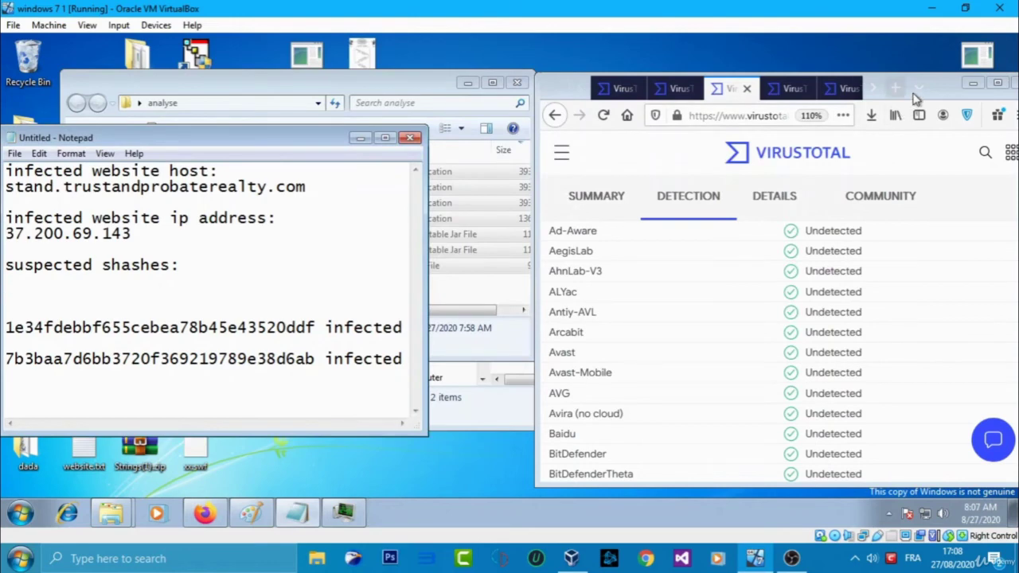
{"action": "left_click_drag", "start_coordinate": [910, 98], "coordinate": [715, 116]}
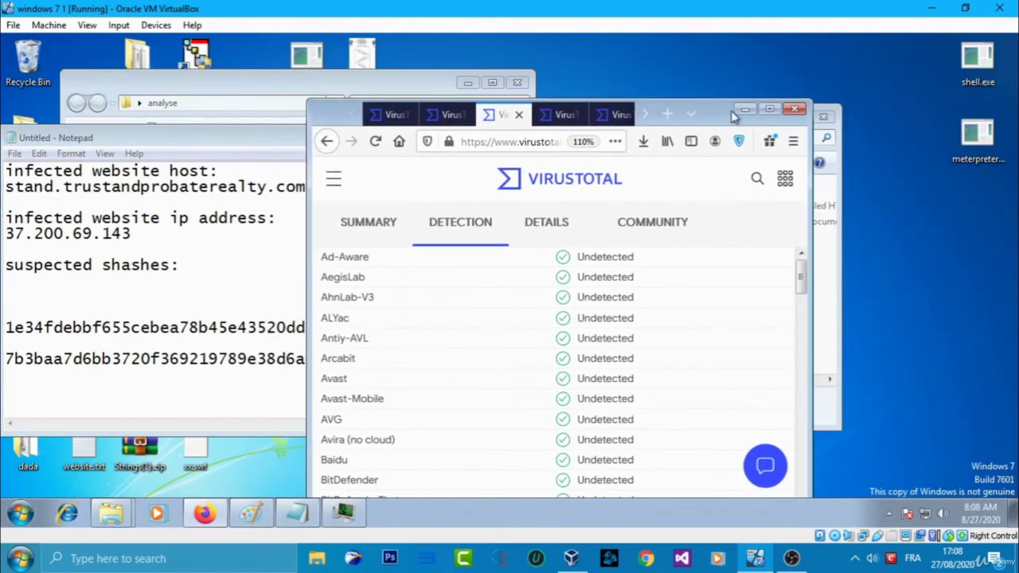
{"action": "left_click", "coordinate": [745, 109]}
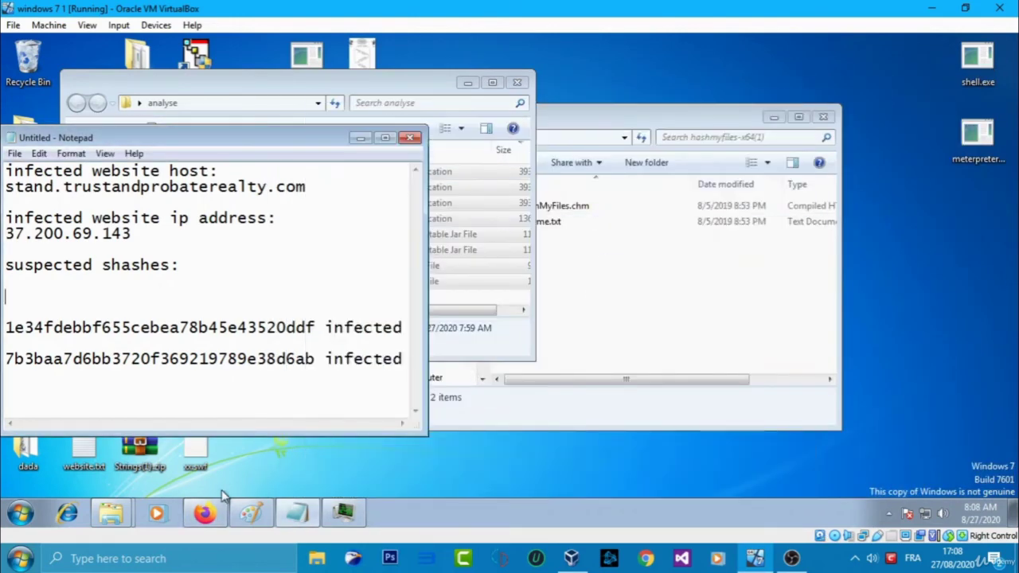
{"action": "left_click", "coordinate": [361, 138]}
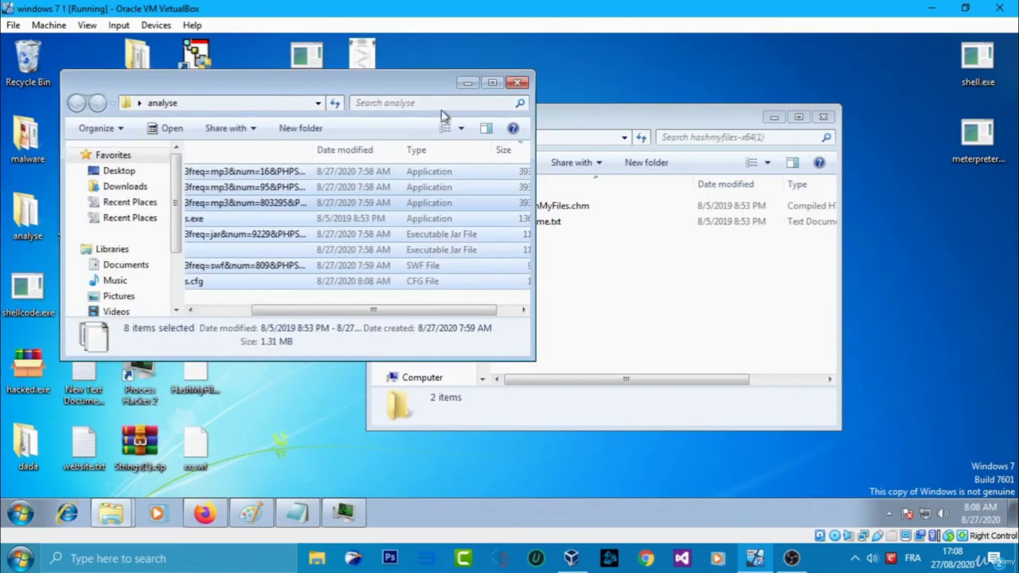
{"action": "left_click", "coordinate": [467, 83]}
{"action": "left_click", "coordinate": [822, 118]}
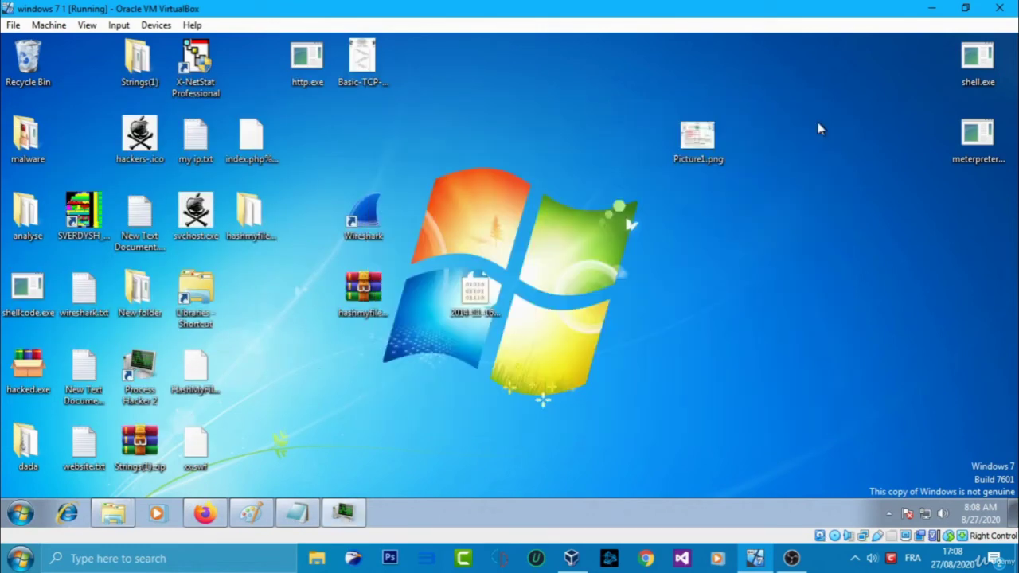
Start Wireshark, load 2014-11-16-traffic-analysis-exercise.pcap from the desktop and maximize the window.
{"action": "double_click", "coordinate": [363, 215]}
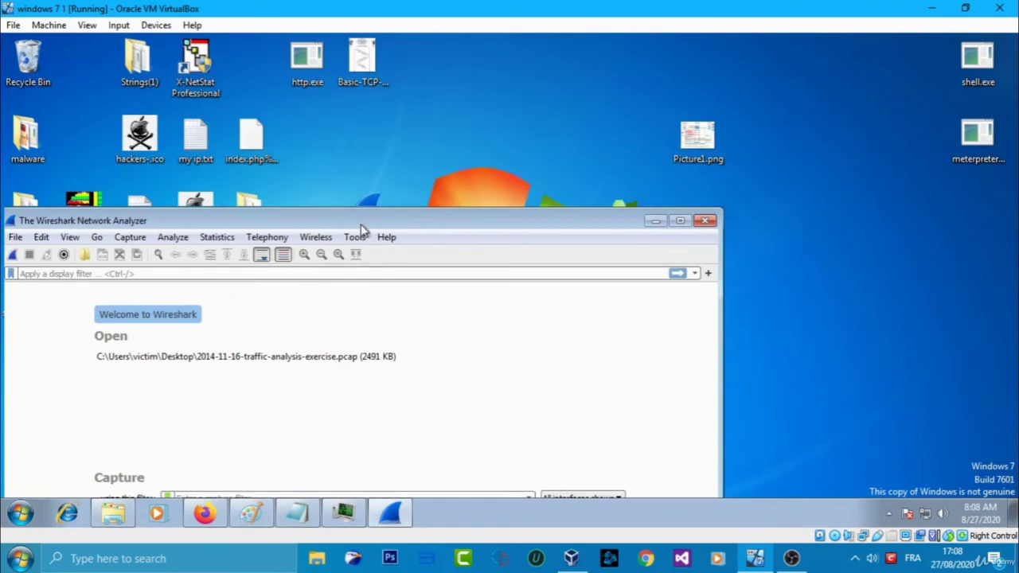
{"action": "left_click_drag", "start_coordinate": [359, 230], "coordinate": [257, 325]}
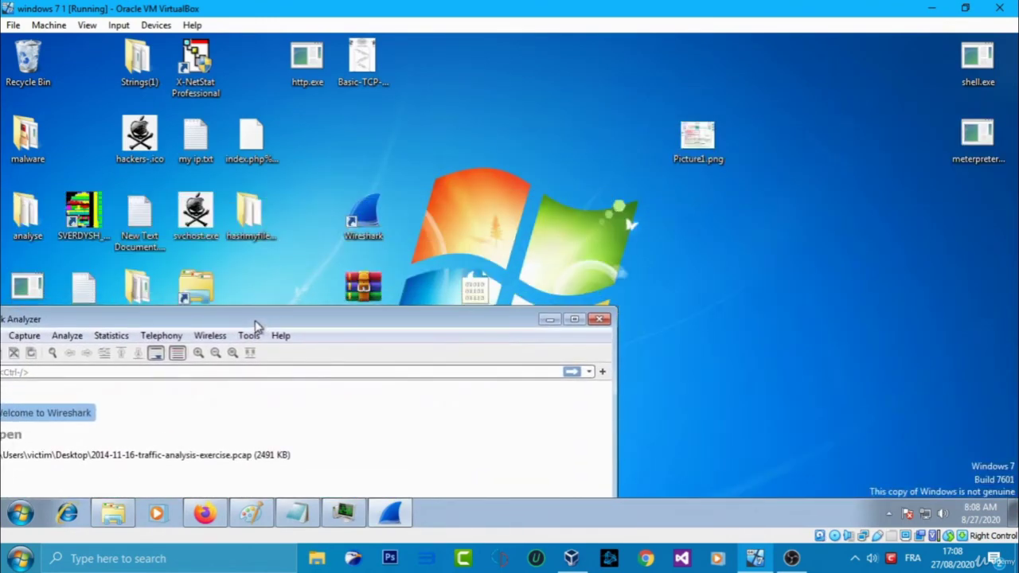
{"action": "left_click_drag", "start_coordinate": [475, 288], "coordinate": [281, 459]}
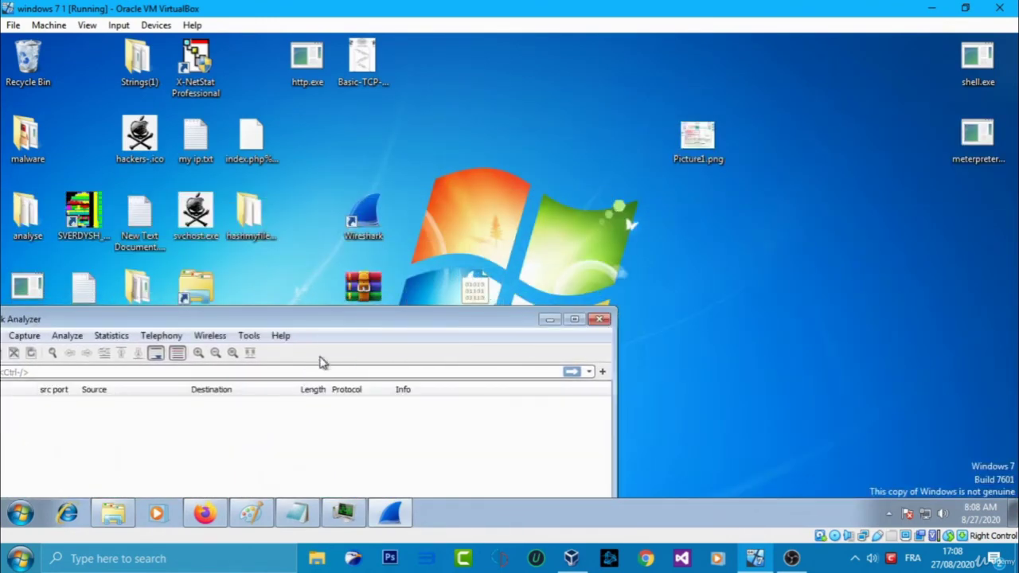
{"action": "left_click_drag", "start_coordinate": [316, 322], "coordinate": [488, 163]}
{"action": "double_click", "coordinate": [488, 163]}
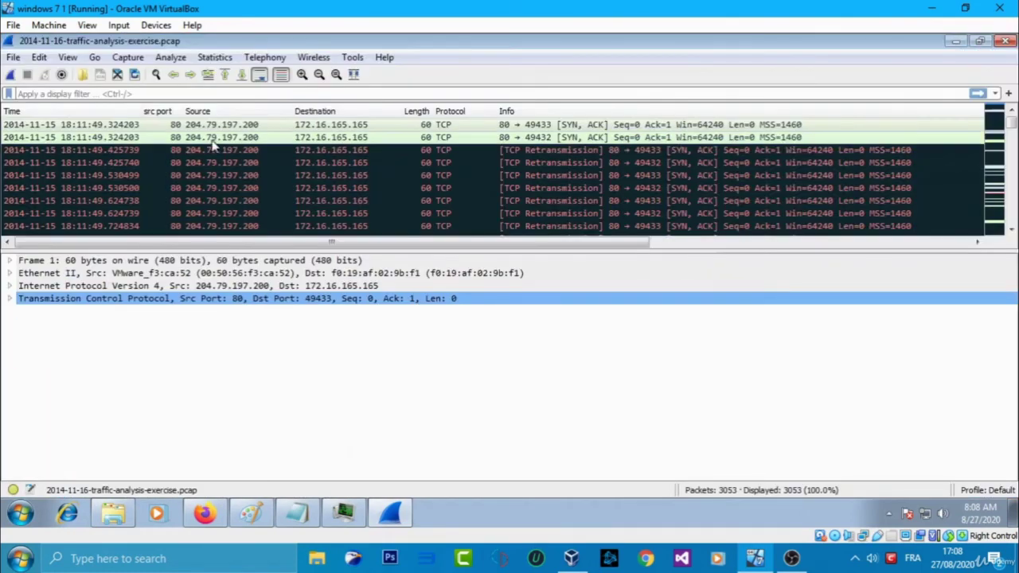
Copy the infected website's IP address 37.200.69.143 from the notes and return to the packet capture.
{"action": "left_click", "coordinate": [296, 513]}
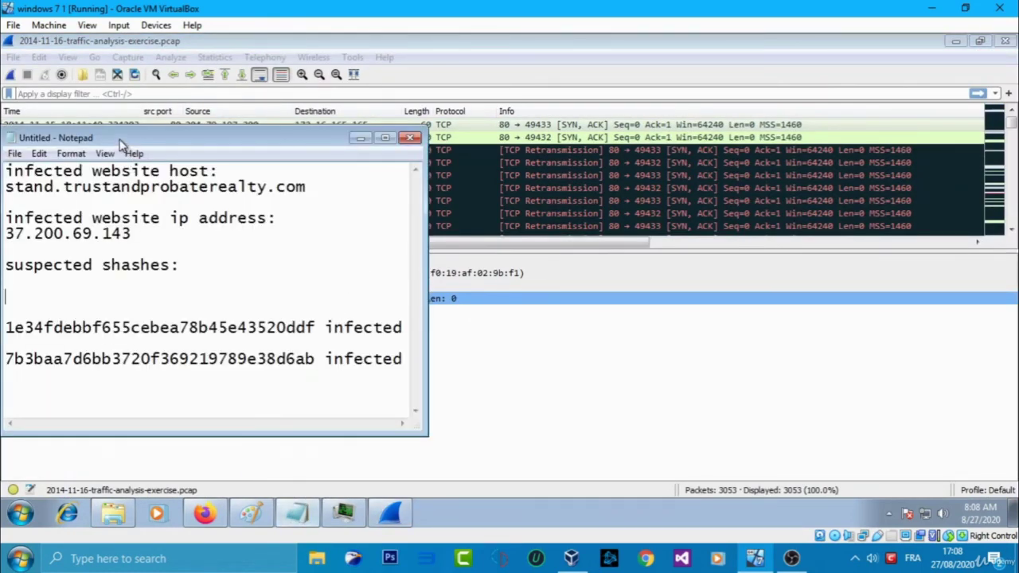
{"action": "left_click_drag", "start_coordinate": [129, 138], "coordinate": [228, 138]}
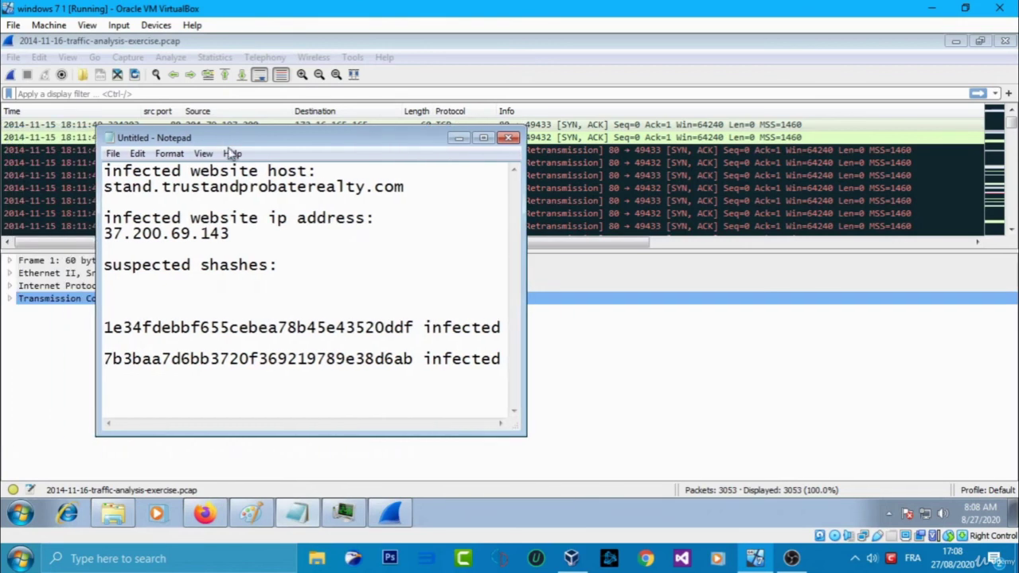
{"action": "double_click", "coordinate": [167, 234]}
{"action": "right_click", "coordinate": [165, 233]}
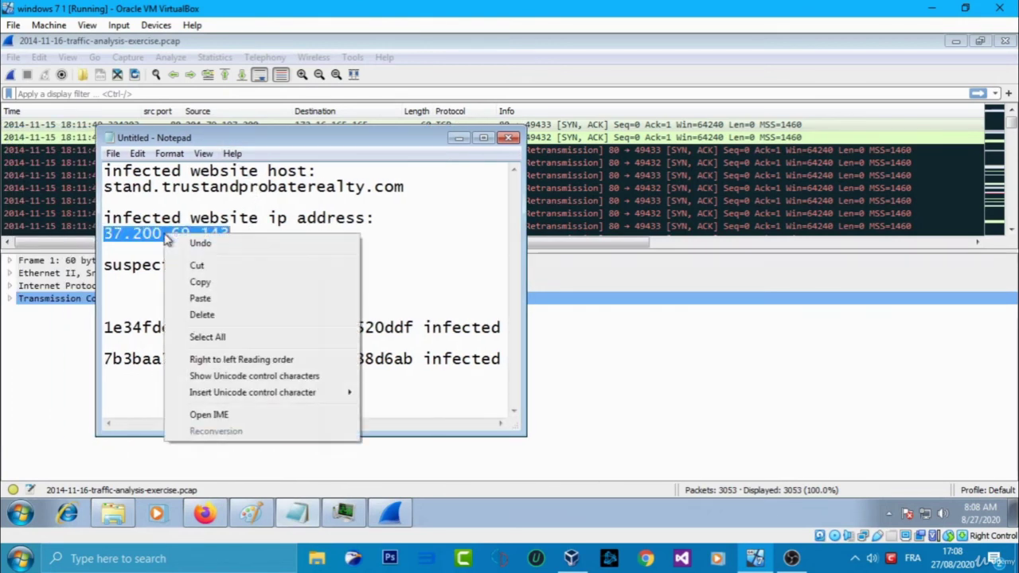
{"action": "left_click", "coordinate": [211, 287]}
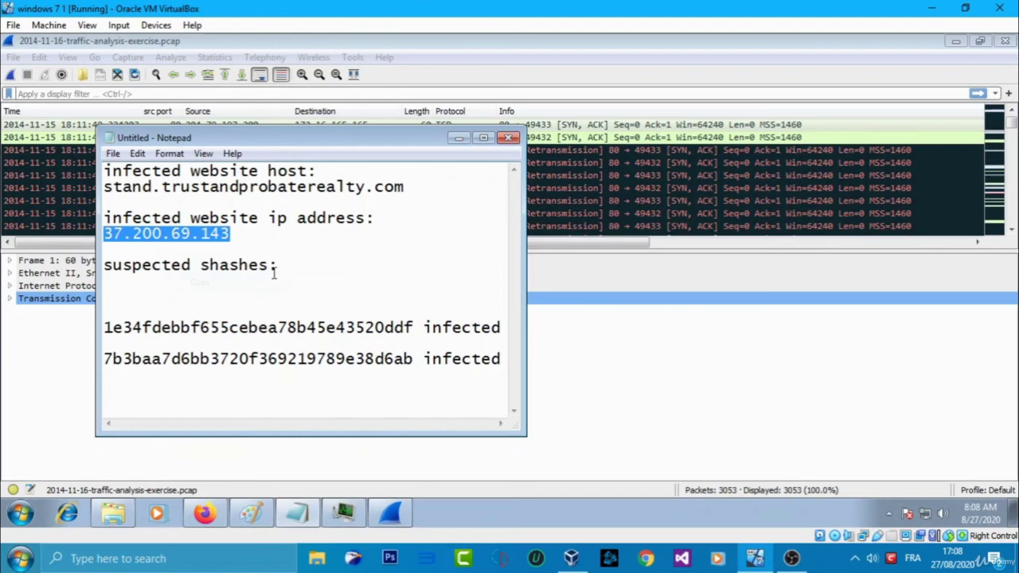
{"action": "left_click", "coordinate": [9, 376]}
Filter the capture with ip.addr == 37.200.69.143 && http.request.method == "GET" and select the first index.php?req=mp3 request.
{"action": "left_click", "coordinate": [101, 93]}
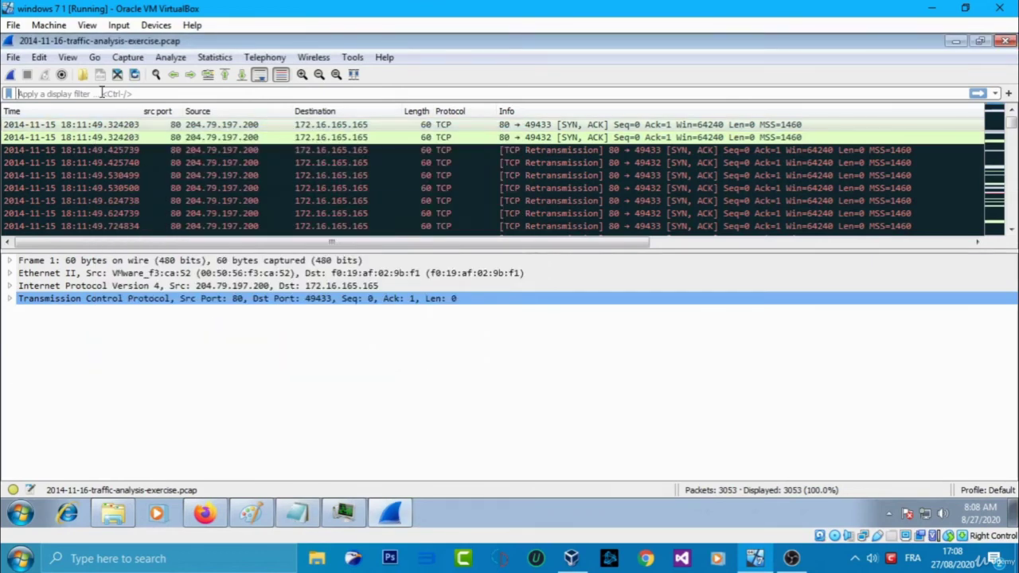
{"action": "type", "text": "http"}
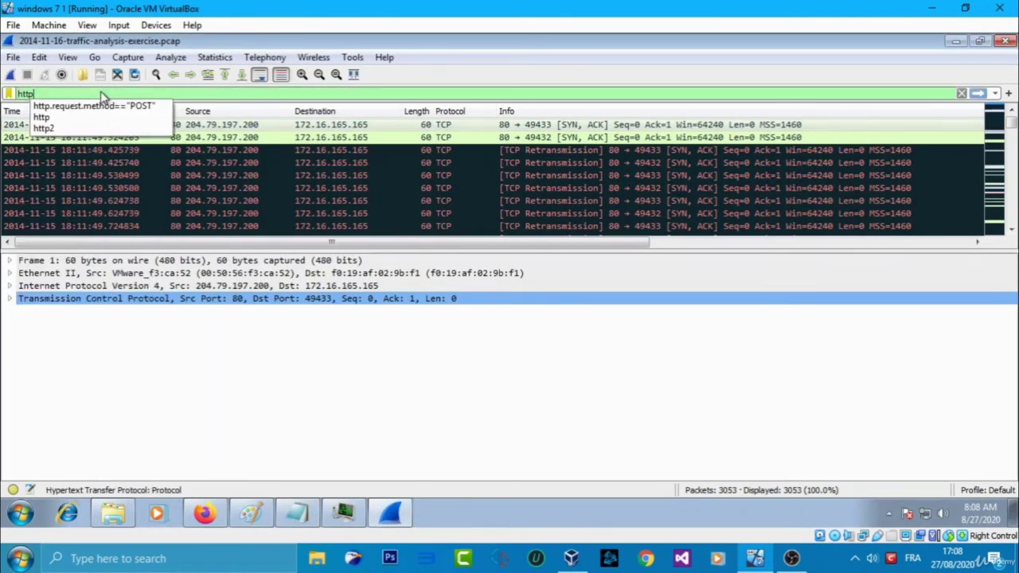
{"action": "left_click", "coordinate": [102, 92]}
{"action": "type", "text": "ip"}
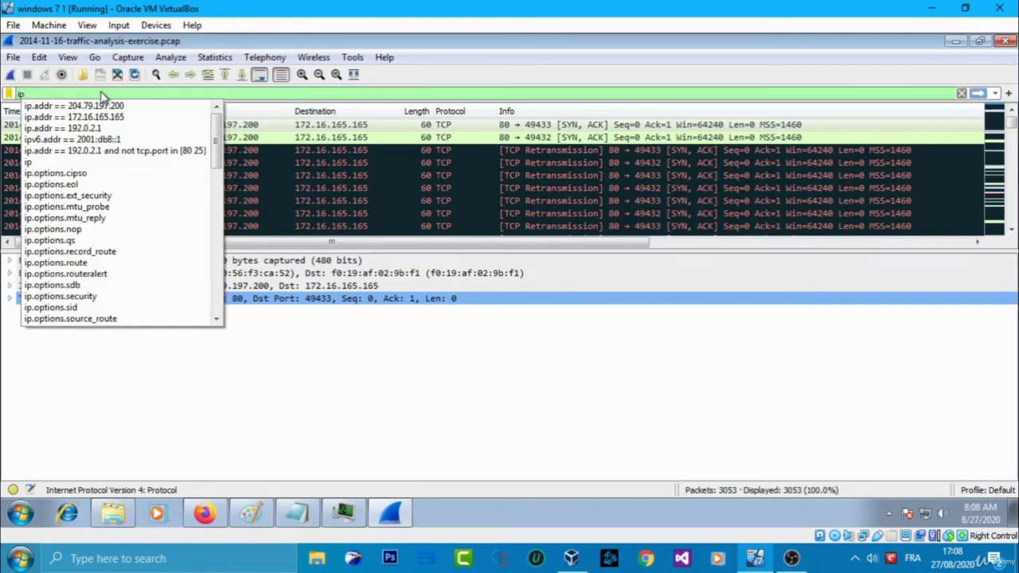
{"action": "type", "text": ".addr ="}
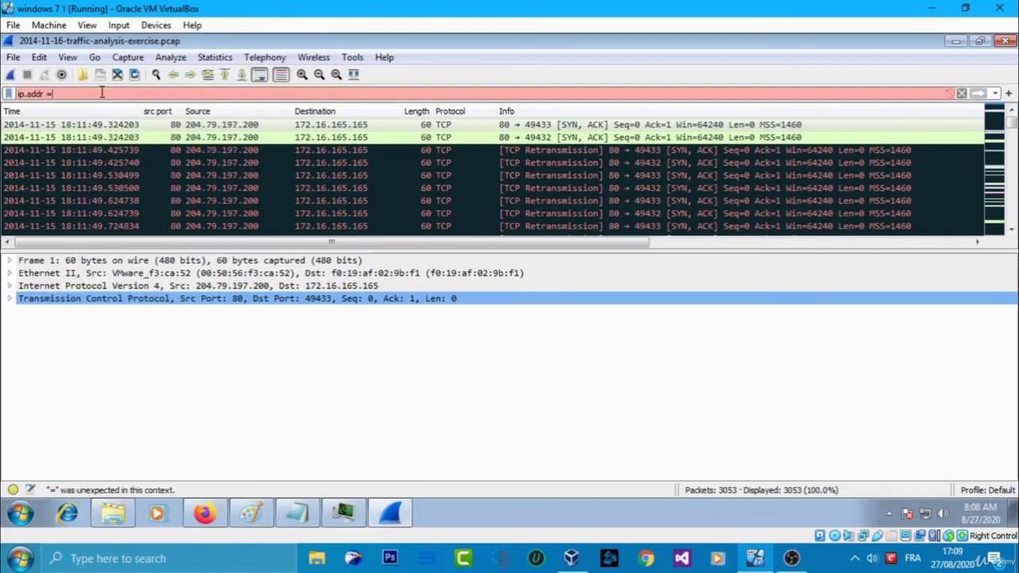
{"action": "type", "text": "= 37.200.69.143 ht"}
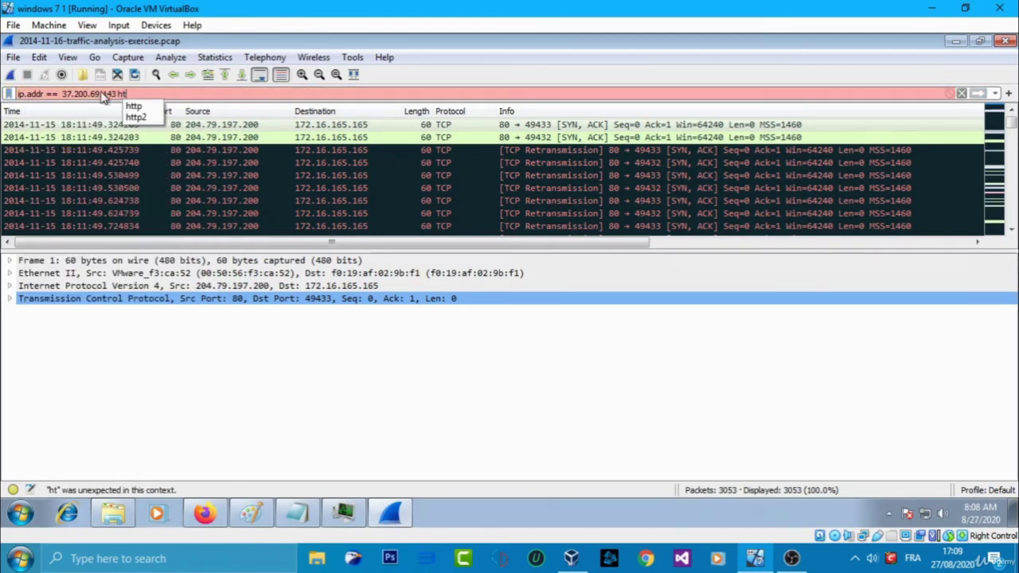
{"action": "type", "text": "tp.req"}
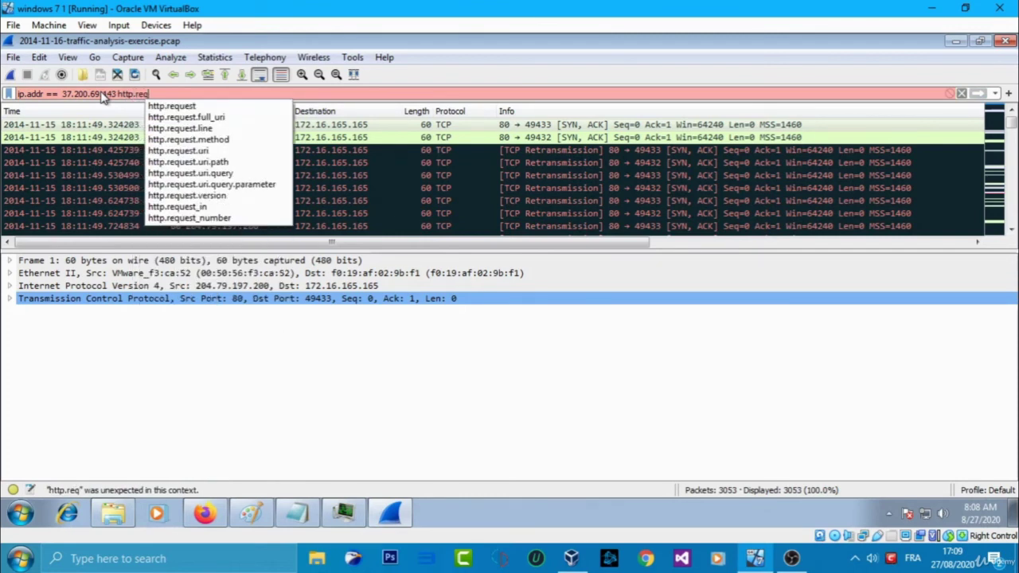
{"action": "type", "text": "uest."}
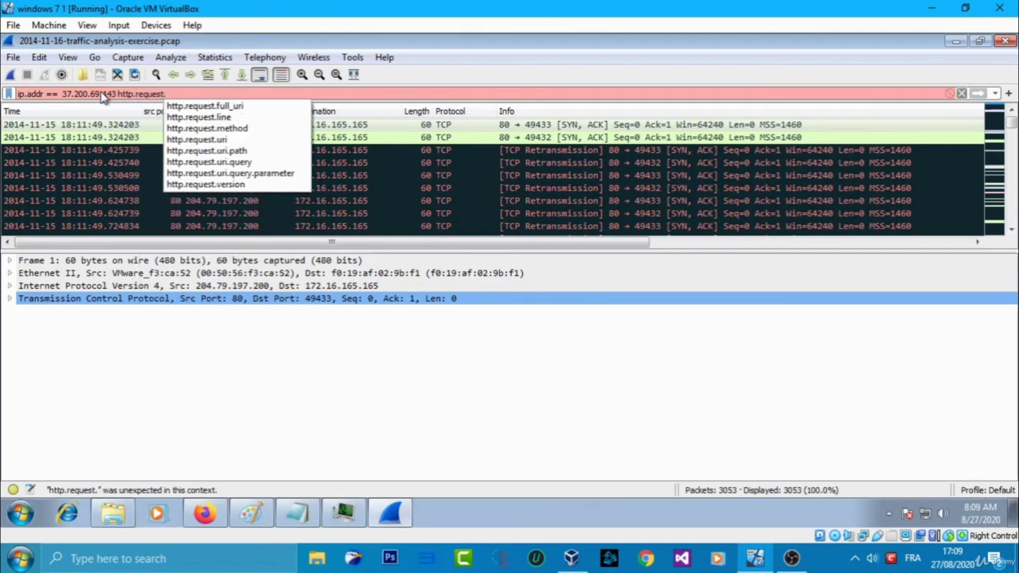
{"action": "type", "text": "method"}
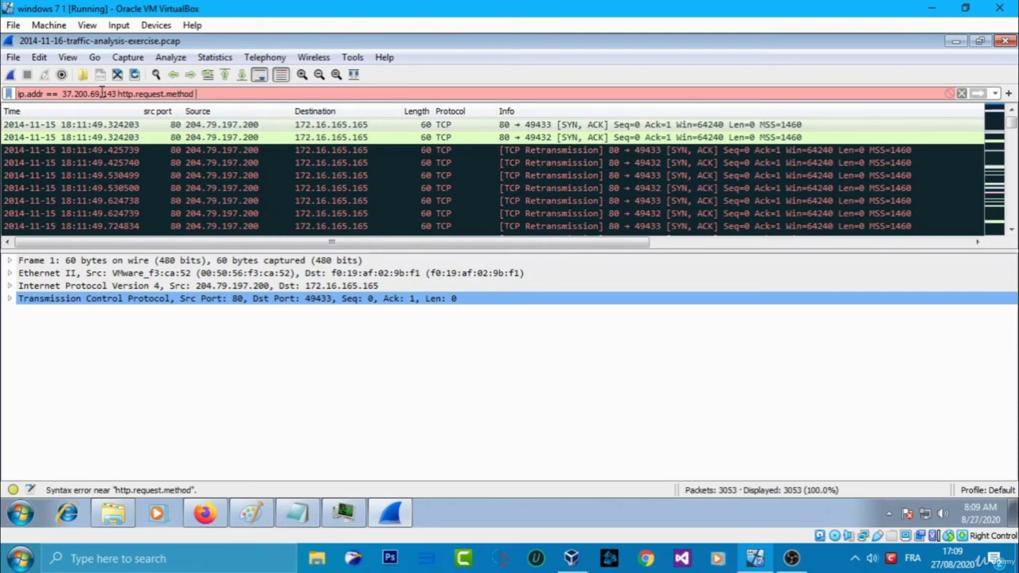
{"action": "key", "text": "BackSpace"}
{"action": "key", "text": "BackSpace"}
{"action": "key", "text": "BackSpace"}
{"action": "key", "text": "BackSpace"}
{"action": "key", "text": "BackSpace"}
{"action": "key", "text": "Down"}
{"action": "key", "text": "Return"}
{"action": "type", "text": "== \"GET"}
{"action": "type", "text": "&&"}
{"action": "key", "text": "Return"}
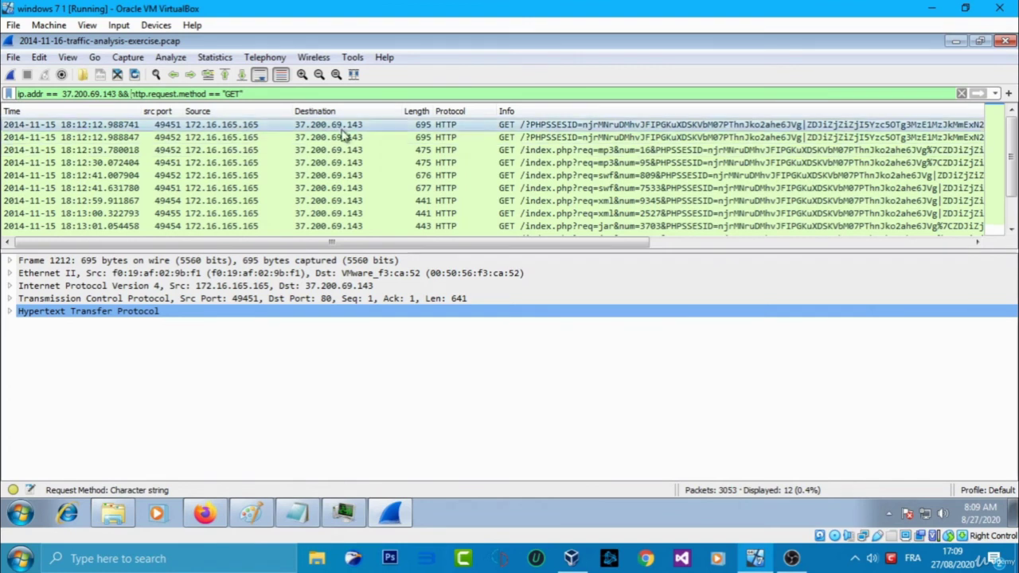
{"action": "left_click", "coordinate": [362, 151]}
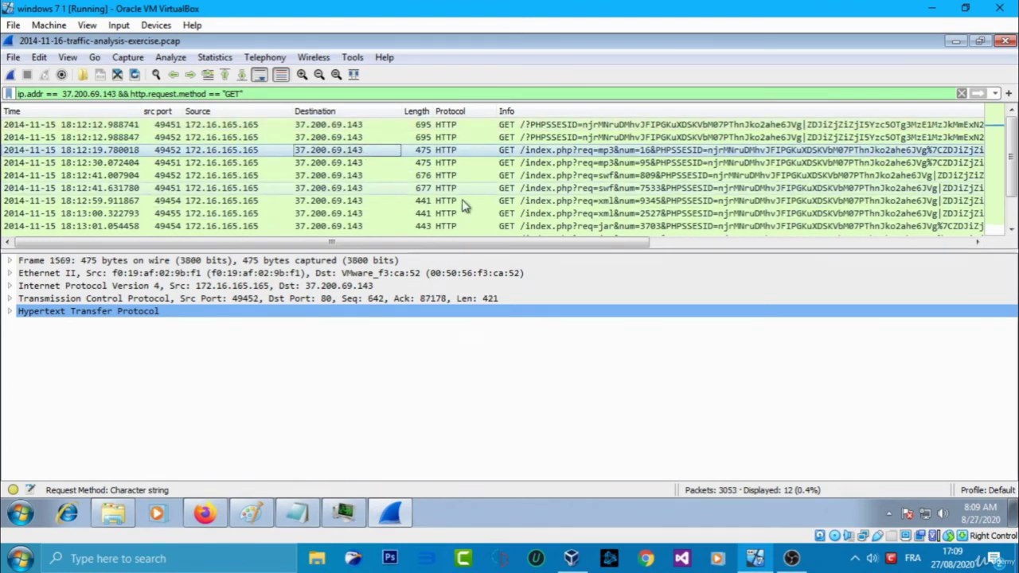
Replace the display filter with dhcp and apply it to the capture.
{"action": "left_click", "coordinate": [257, 93]}
{"action": "triple_click", "coordinate": [257, 93]}
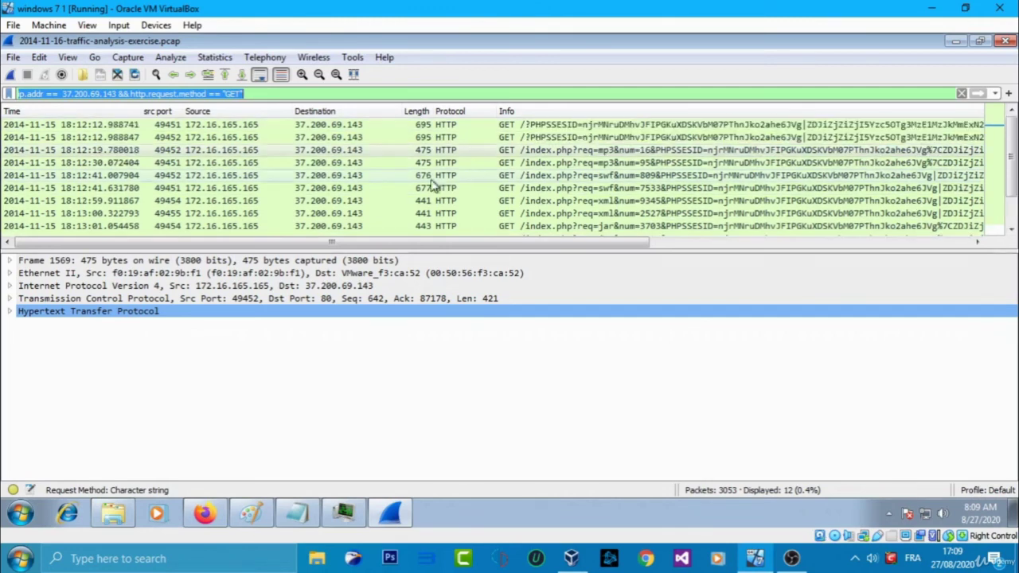
{"action": "type", "text": "dhcp"}
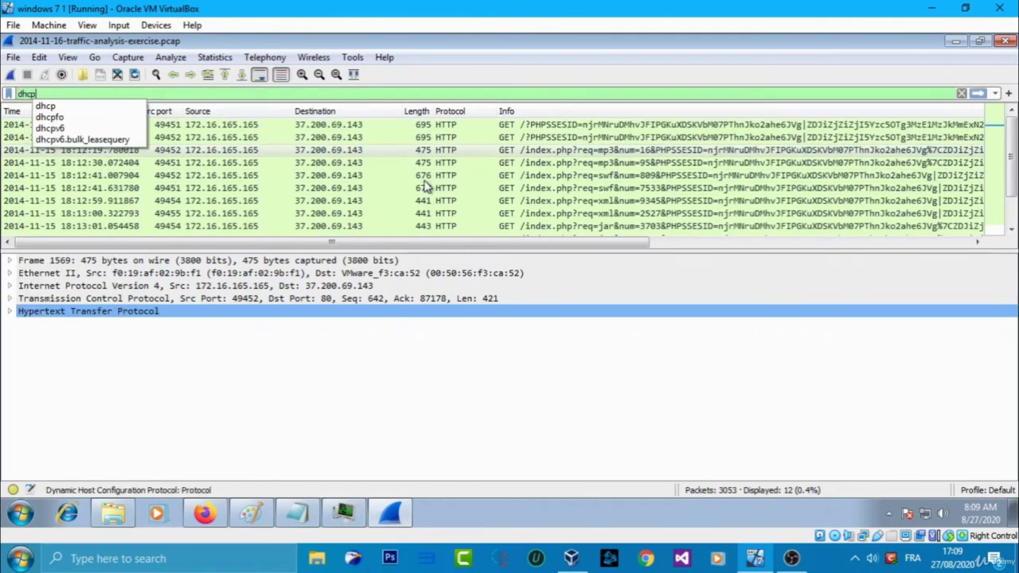
{"action": "key", "text": "Return"}
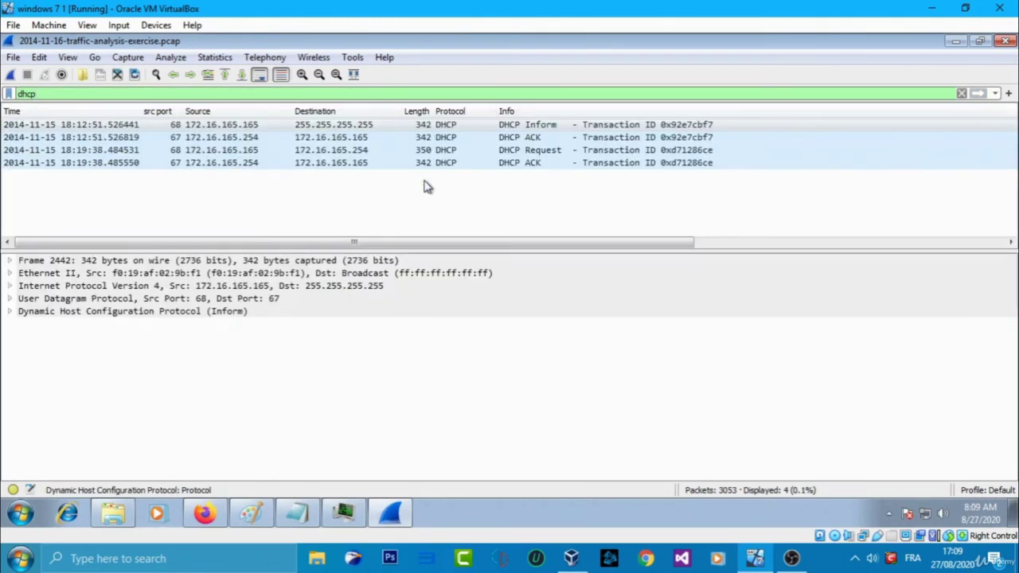
Expand the Dynamic Host Configuration Protocol details of the DHCP Request packet and copy the value of its client MAC address.
{"action": "left_click", "coordinate": [530, 152]}
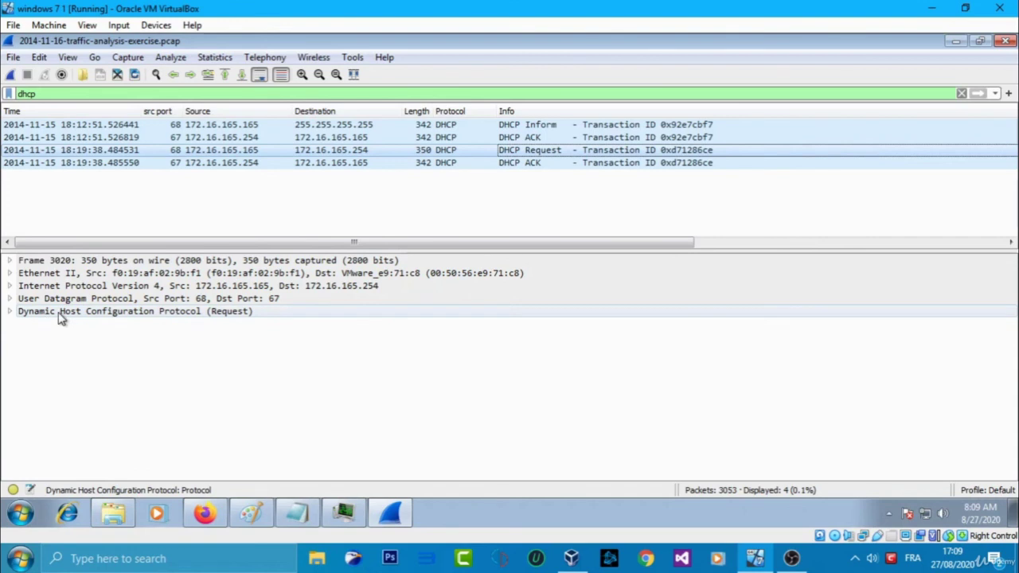
{"action": "left_click", "coordinate": [9, 312]}
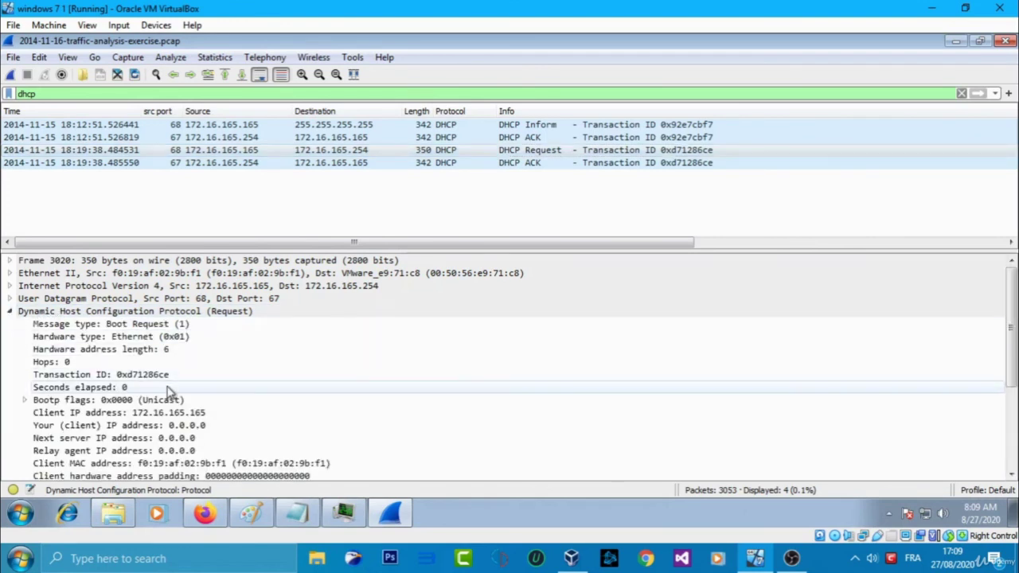
{"action": "scroll", "coordinate": [159, 389], "scroll_direction": "down", "scroll_amount": 2}
{"action": "scroll", "coordinate": [156, 389], "scroll_direction": "down", "scroll_amount": 1}
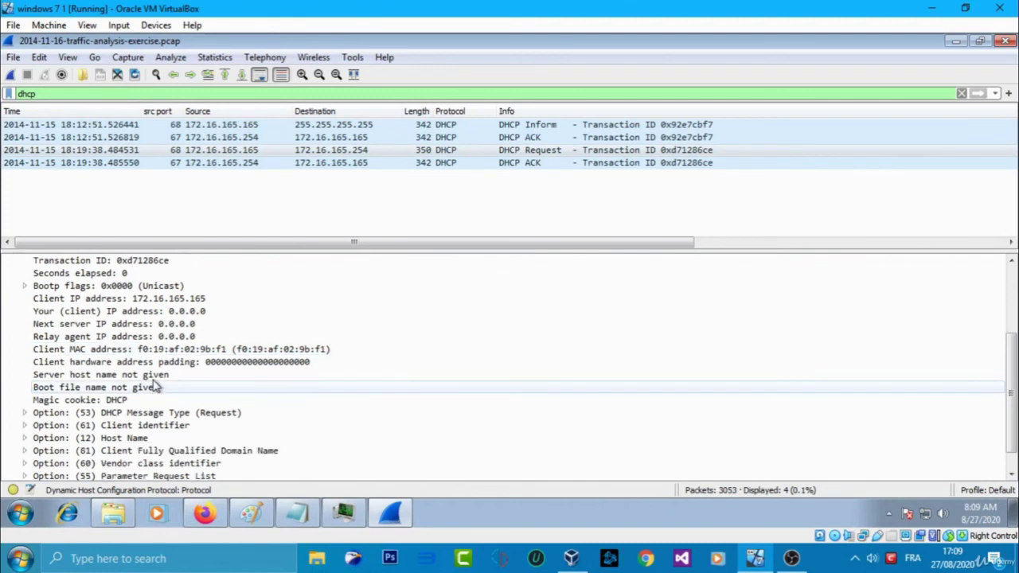
{"action": "left_click", "coordinate": [164, 350]}
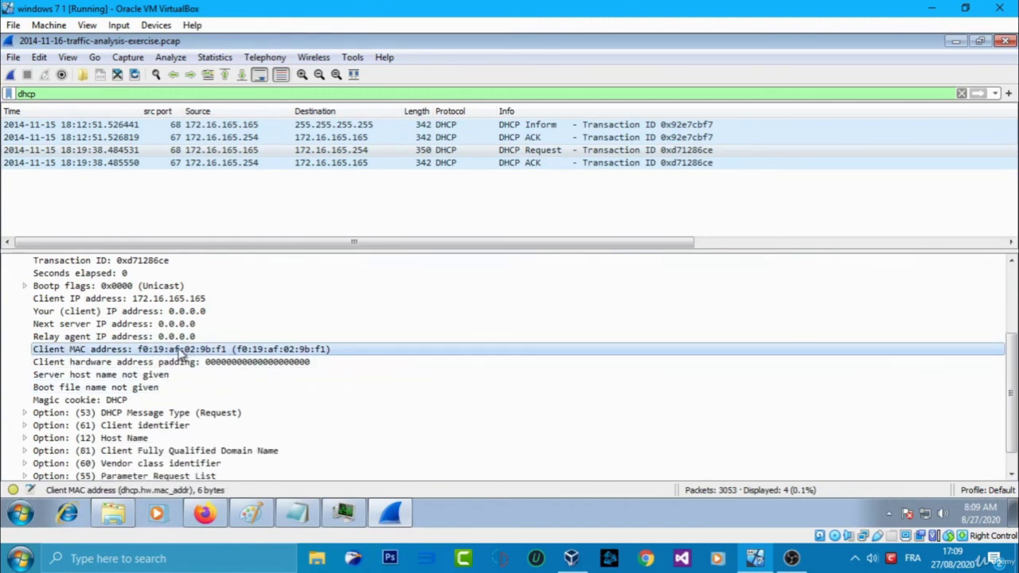
{"action": "right_click", "coordinate": [177, 355]}
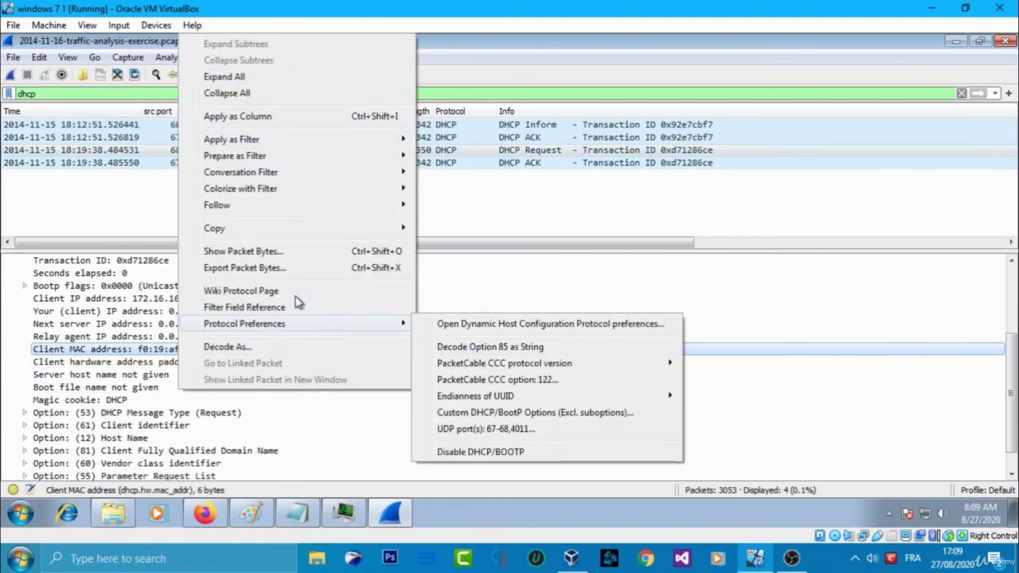
{"action": "mouse_move", "coordinate": [262, 228]}
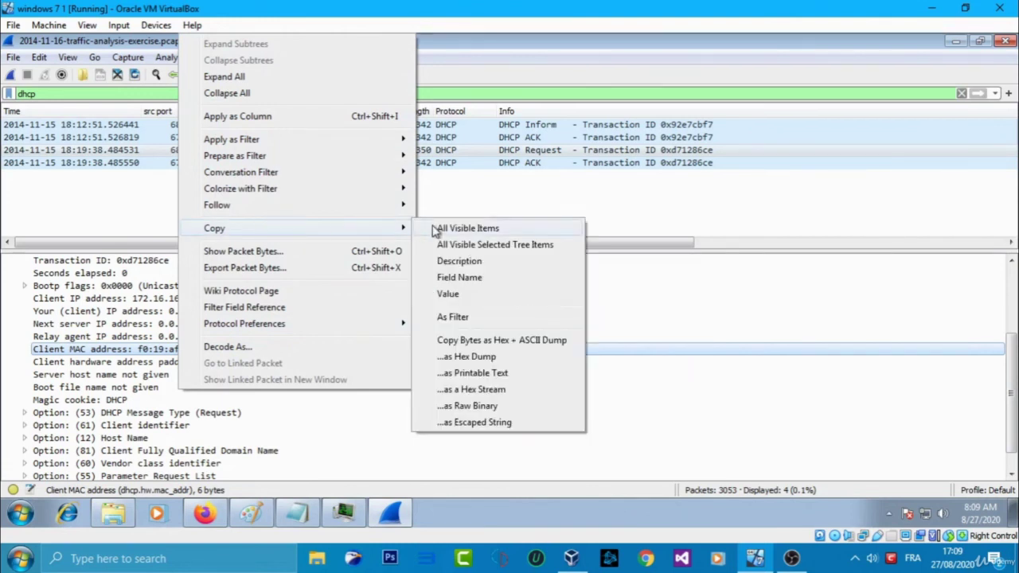
{"action": "left_click", "coordinate": [448, 295]}
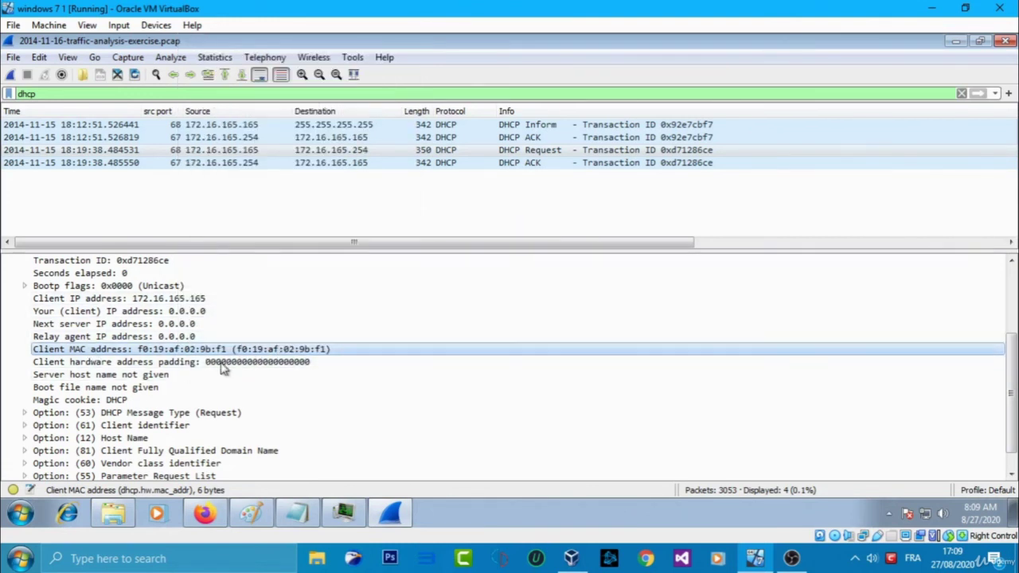
Switch to the Notepad notes, maximize the window and add "infected machine mac:" with f0:19:af:02:9b:f1 beneath it, below the hashes.
{"action": "left_click", "coordinate": [309, 510]}
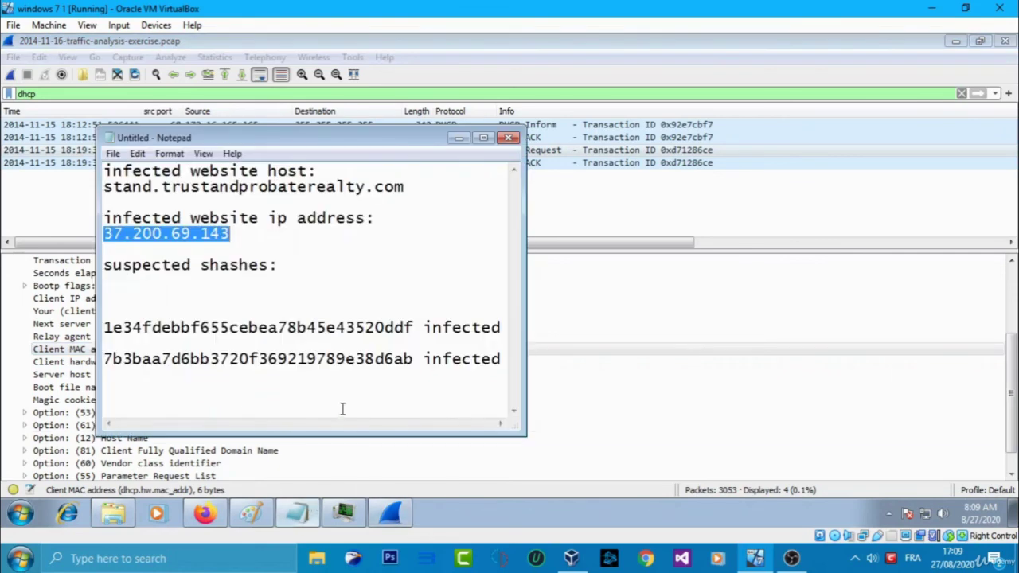
{"action": "left_click", "coordinate": [398, 296]}
{"action": "left_click", "coordinate": [483, 137]}
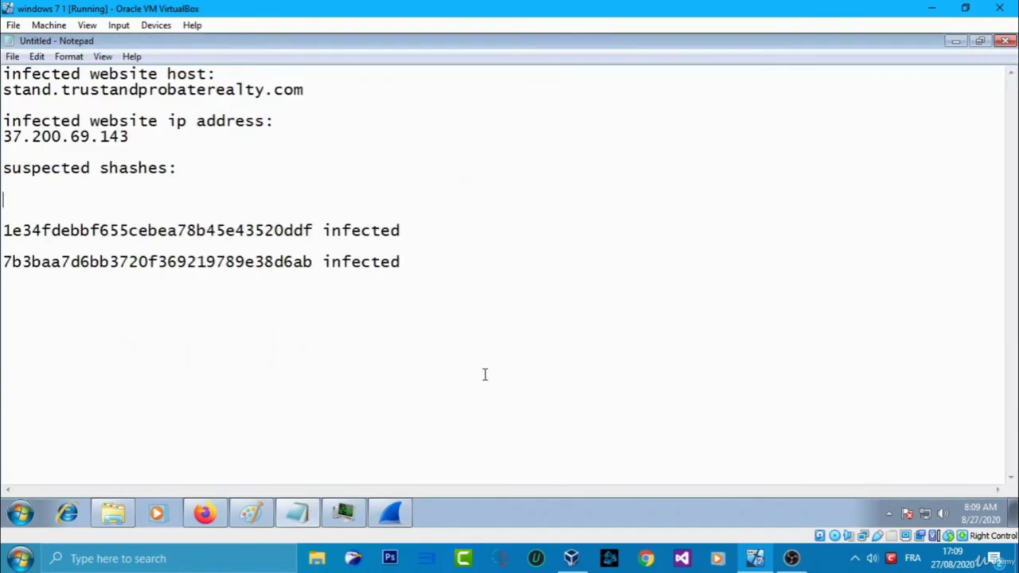
{"action": "type", "text": "infected machine mac:"}
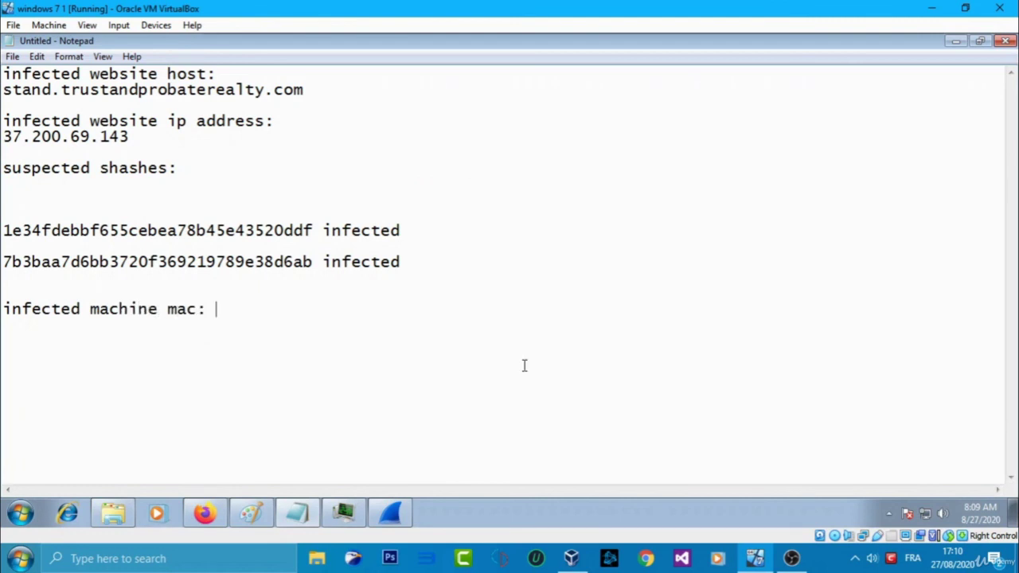
{"action": "key", "text": "Return"}
{"action": "type", "text": "f0:19:af:02:9b:f1"}
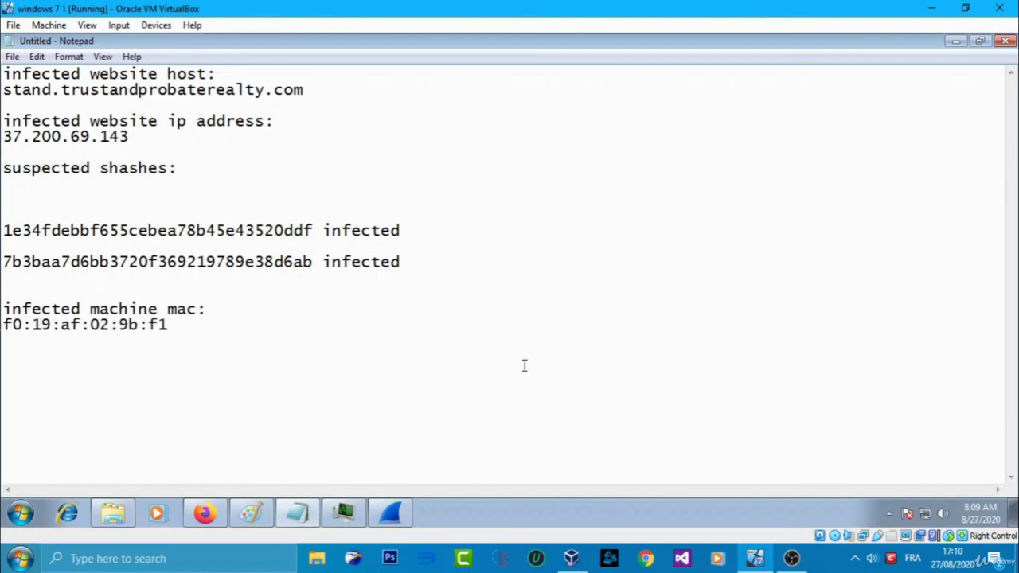
Add the heading "infected machine hostname:" below the MAC address, separated by a blank line.
{"action": "key", "text": "Return"}
{"action": "key", "text": "Return"}
{"action": "type", "text": "infected mahin"}
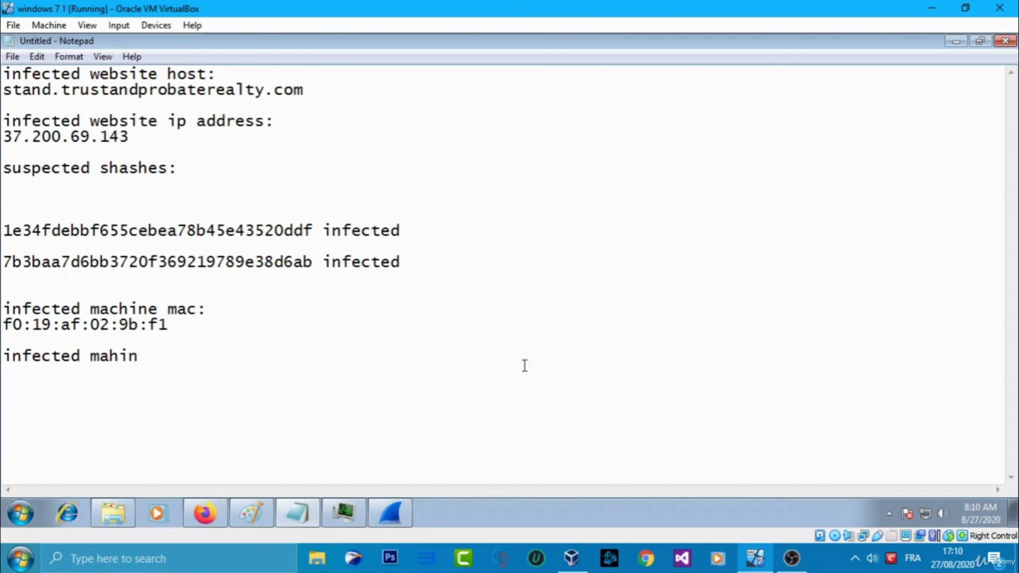
{"action": "key", "text": "ctrl+shift+Left"}
{"action": "type", "text": "machine ho"}
{"action": "type", "text": "stm"}
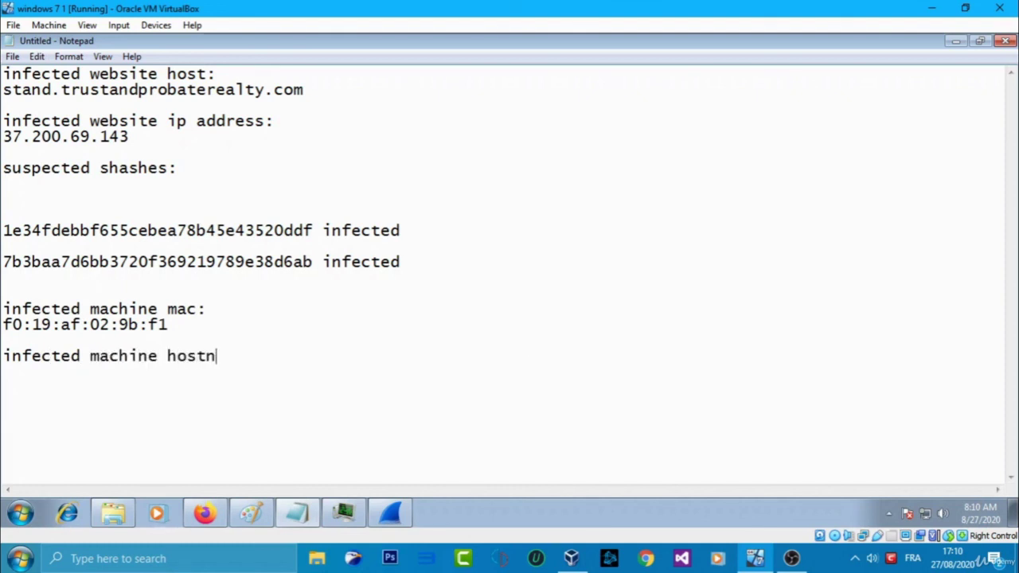
{"action": "type", "text": "amel"}
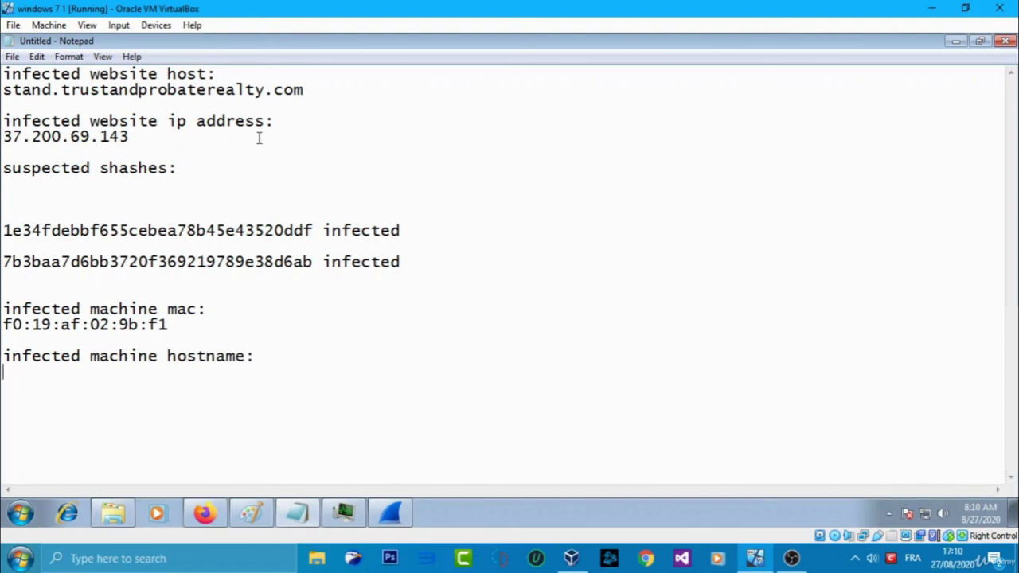
Copy the host name value K34EN6W3N-PC from Option 12 of the DHCP Request in Wireshark and paste it under the hostname heading in Notepad.
{"action": "left_click", "coordinate": [391, 510]}
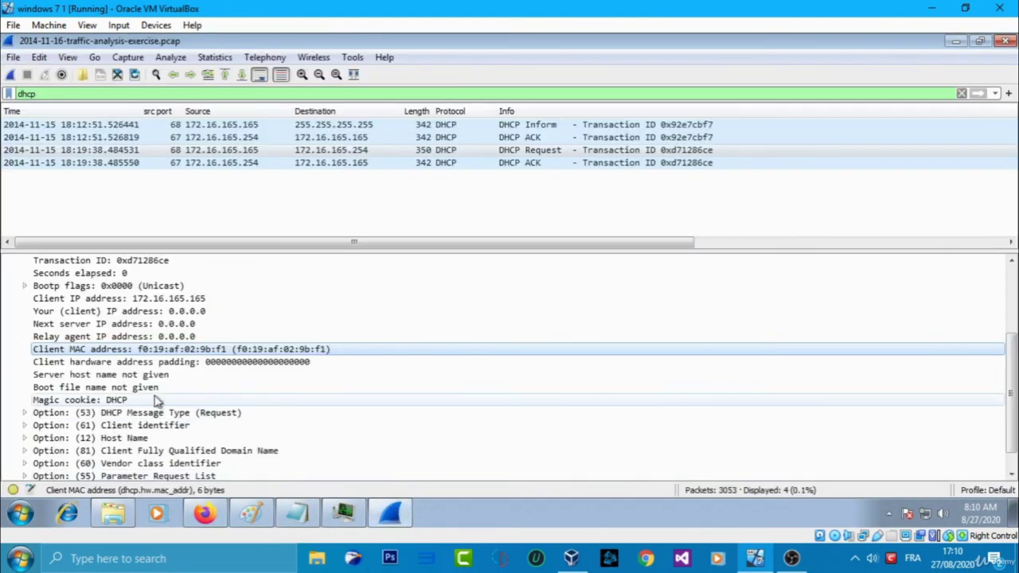
{"action": "scroll", "coordinate": [100, 410], "scroll_direction": "down", "scroll_amount": 1}
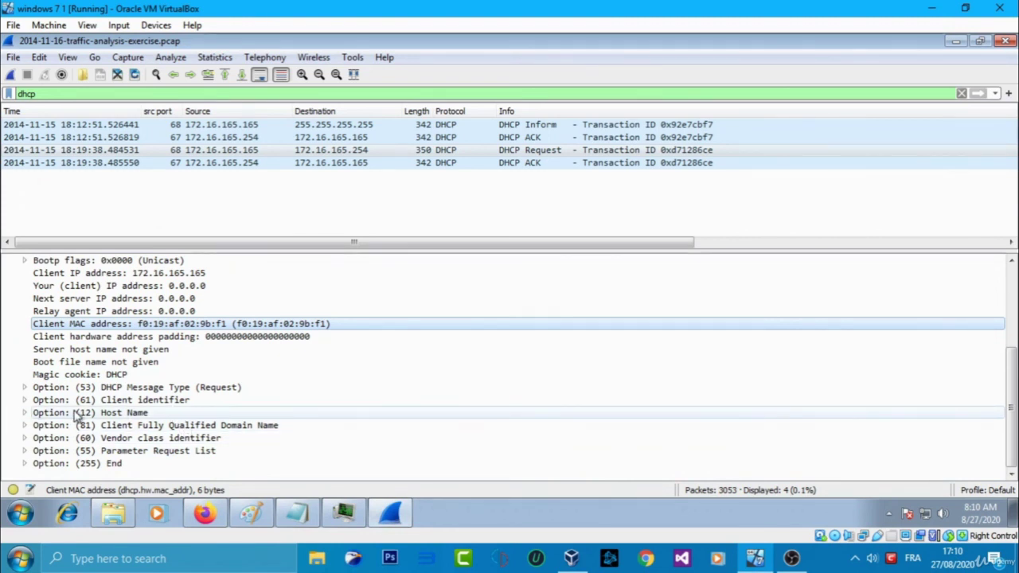
{"action": "left_click", "coordinate": [24, 412]}
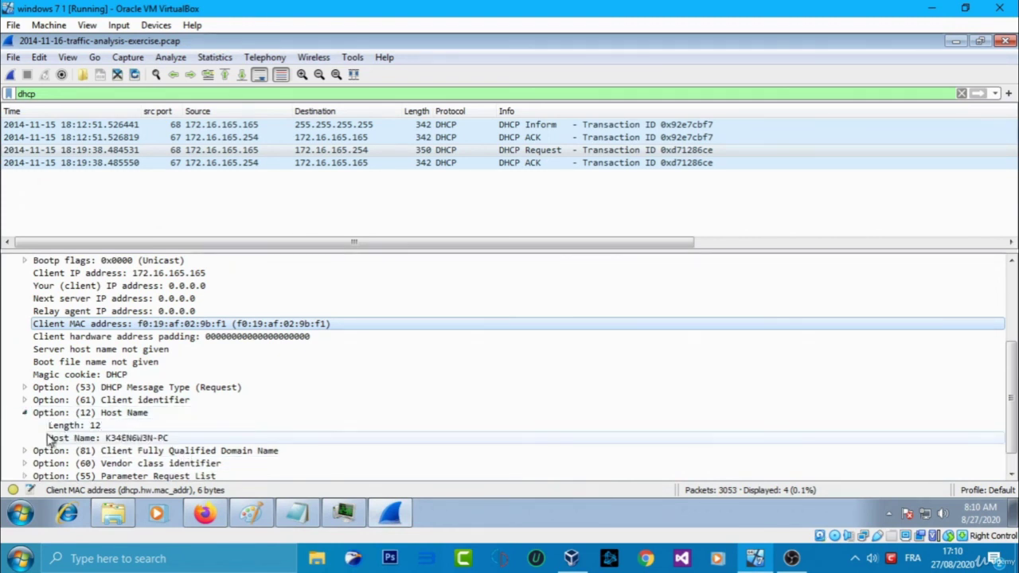
{"action": "left_click", "coordinate": [127, 439]}
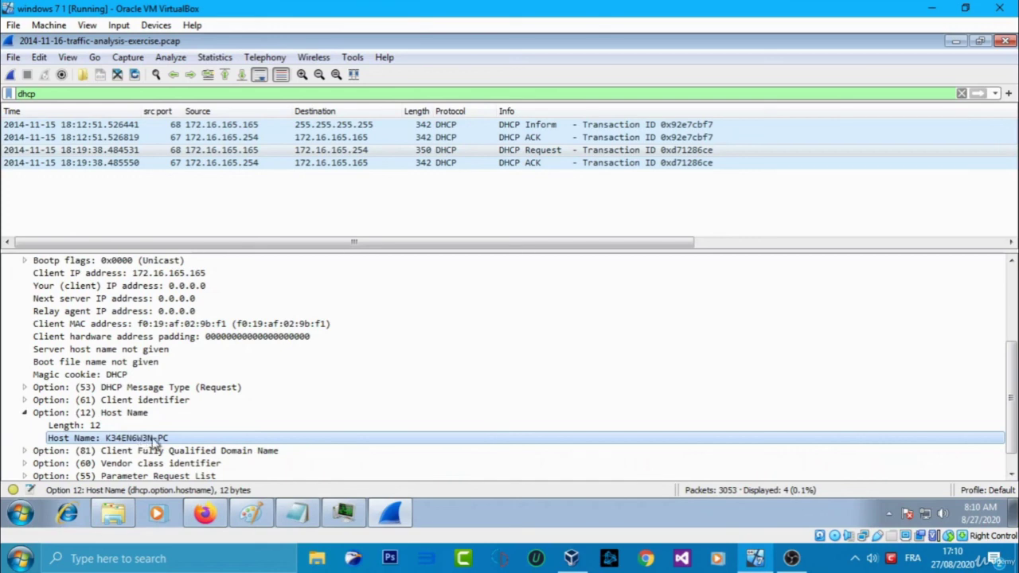
{"action": "right_click", "coordinate": [151, 438]}
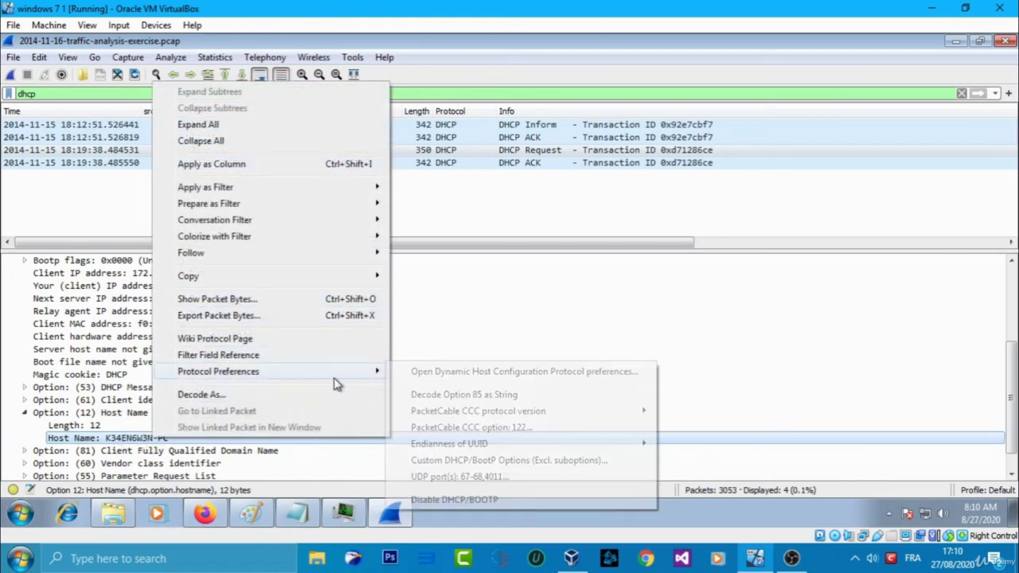
{"action": "mouse_move", "coordinate": [280, 278]}
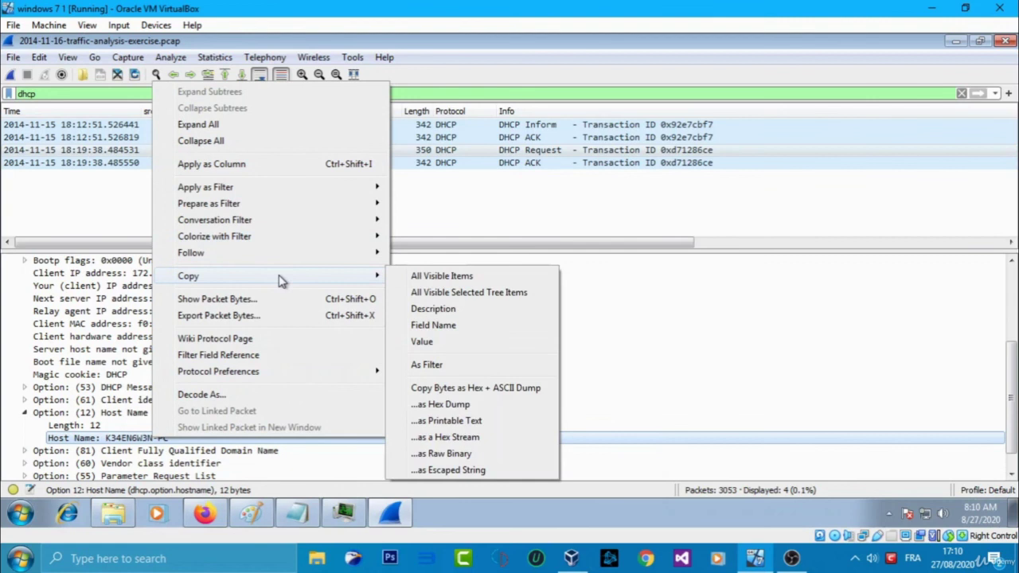
{"action": "left_click", "coordinate": [421, 342]}
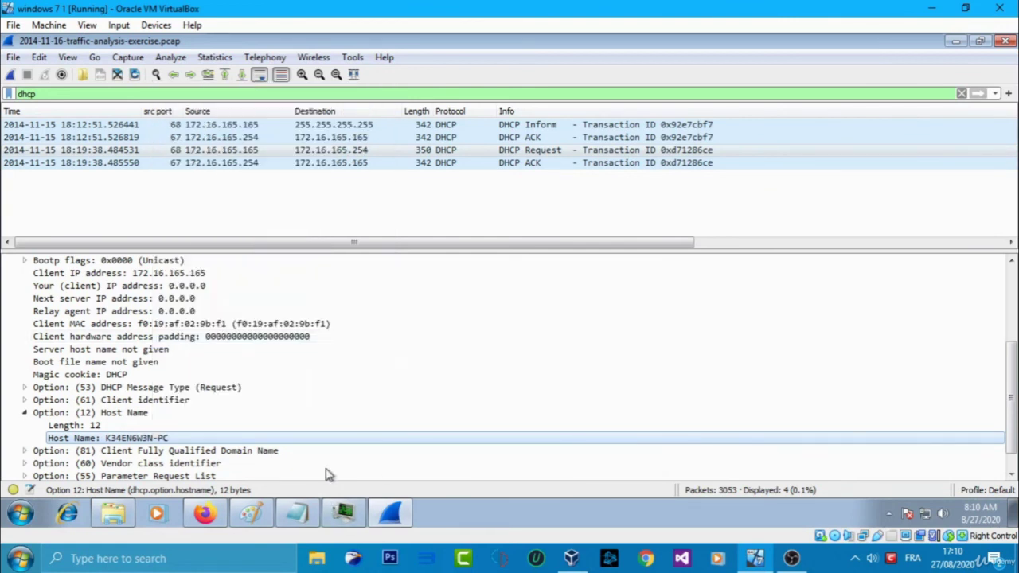
{"action": "left_click", "coordinate": [296, 513]}
{"action": "key", "text": "ctrl+v"}
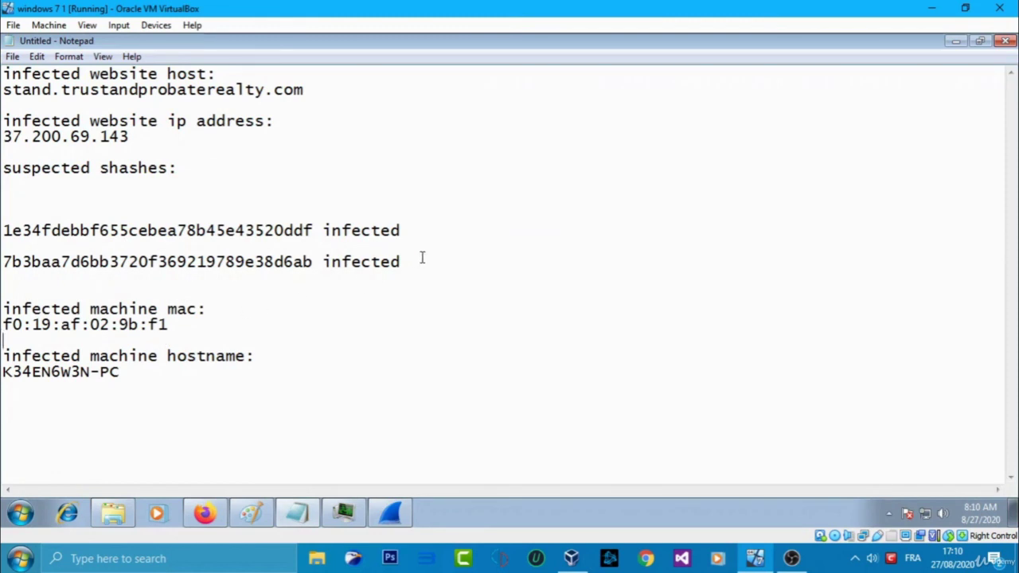
Clear the text selection in the notes and switch back to the packet capture in Wireshark.
{"action": "left_click_drag", "start_coordinate": [151, 140], "coordinate": [62, 137]}
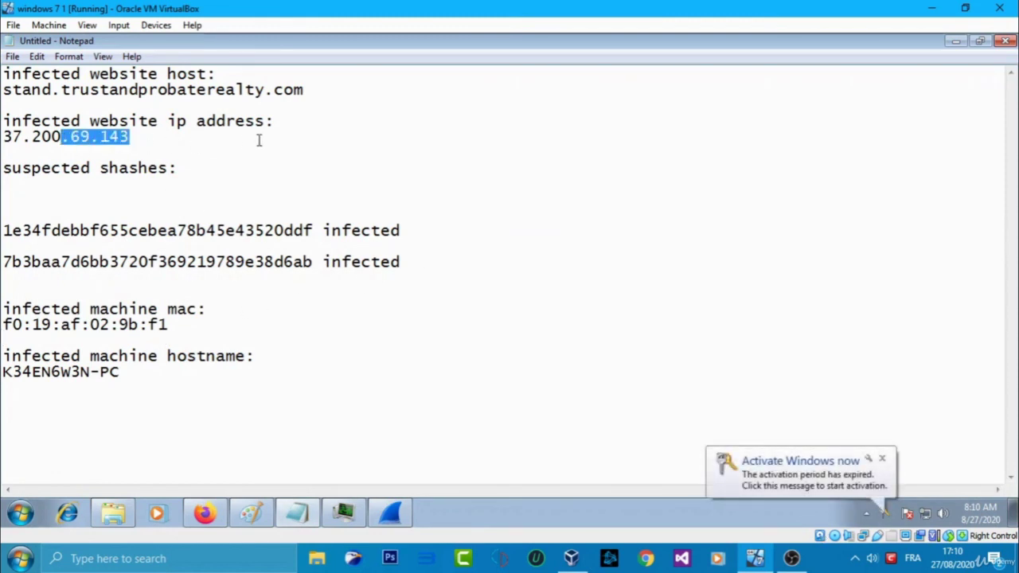
{"action": "left_click", "coordinate": [348, 89]}
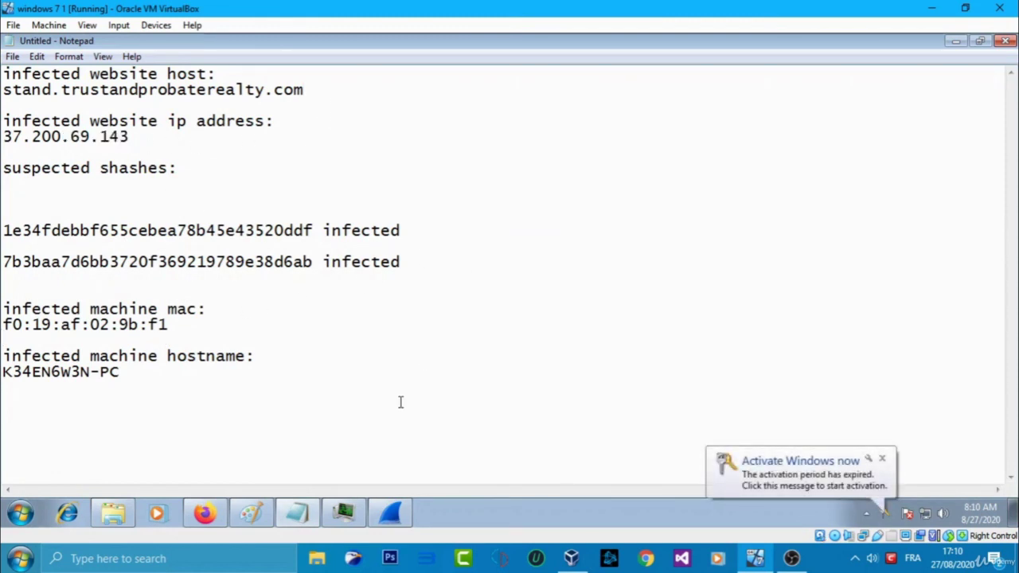
{"action": "left_click", "coordinate": [390, 516]}
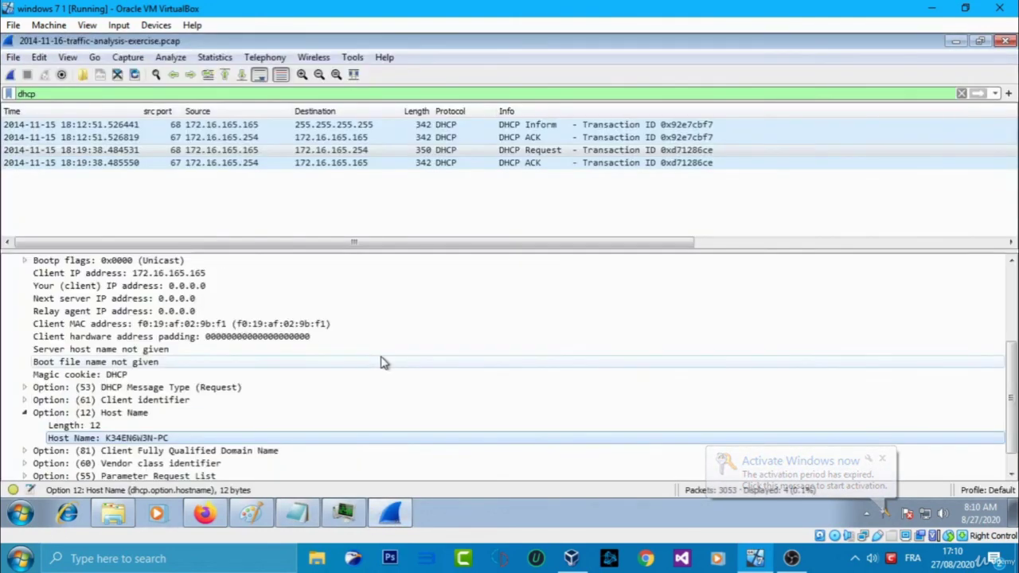